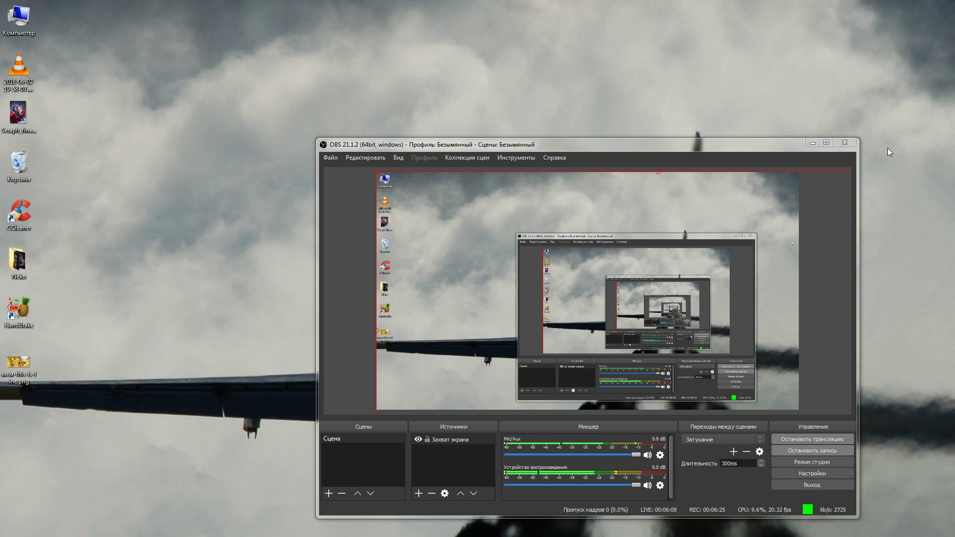
Minimise the recording window and bring up the Production folder in Explorer, moving its window clear of the desktop files.
left_click(807, 142)
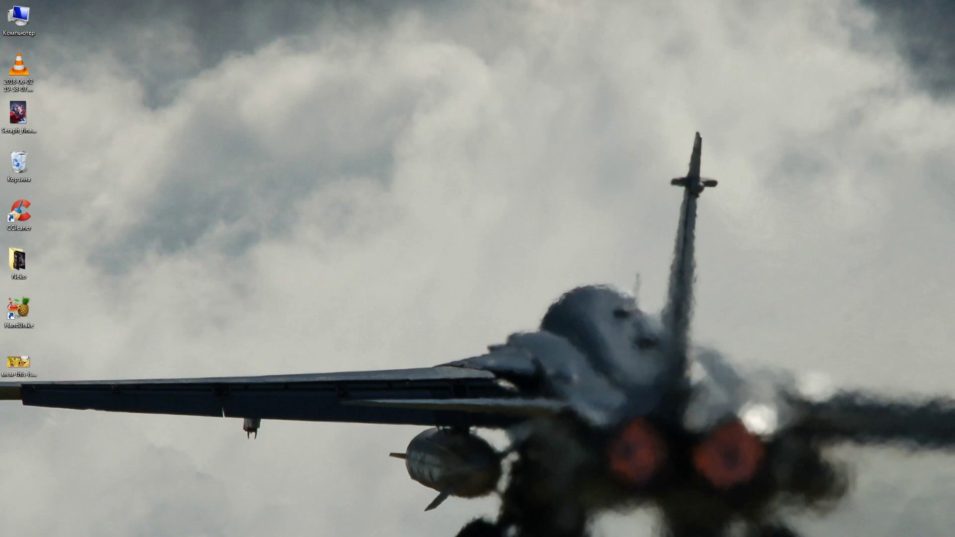
key("alt+Tab")
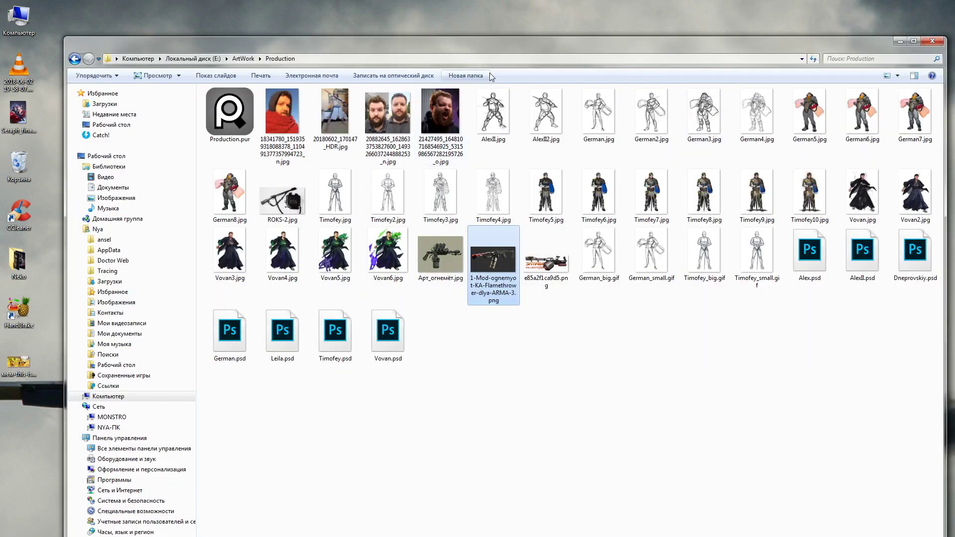
left_click_drag(505, 51, 639, 45)
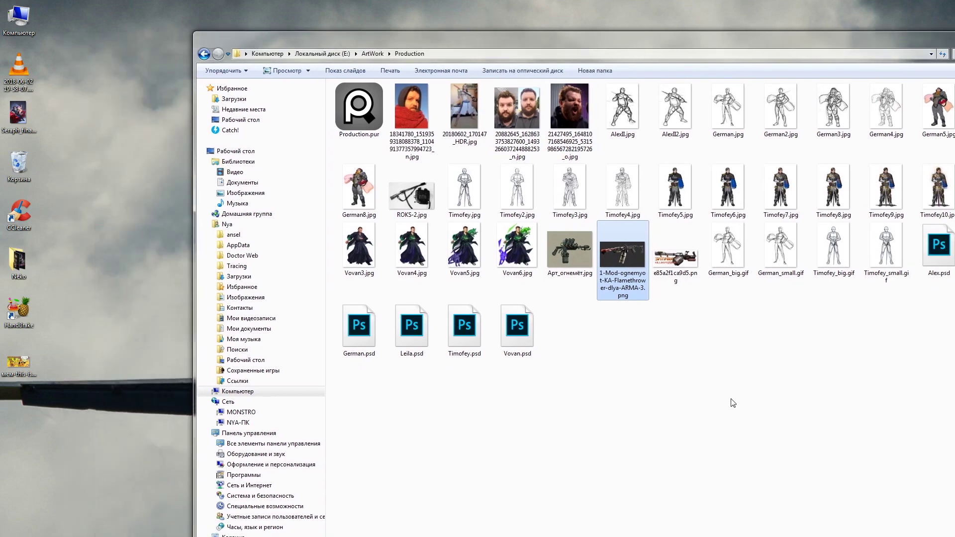
Show the Production folder's files as medium icons (Обычные значки) and reposition the folder window.
right_click(690, 413)
mouse_move(798, 418)
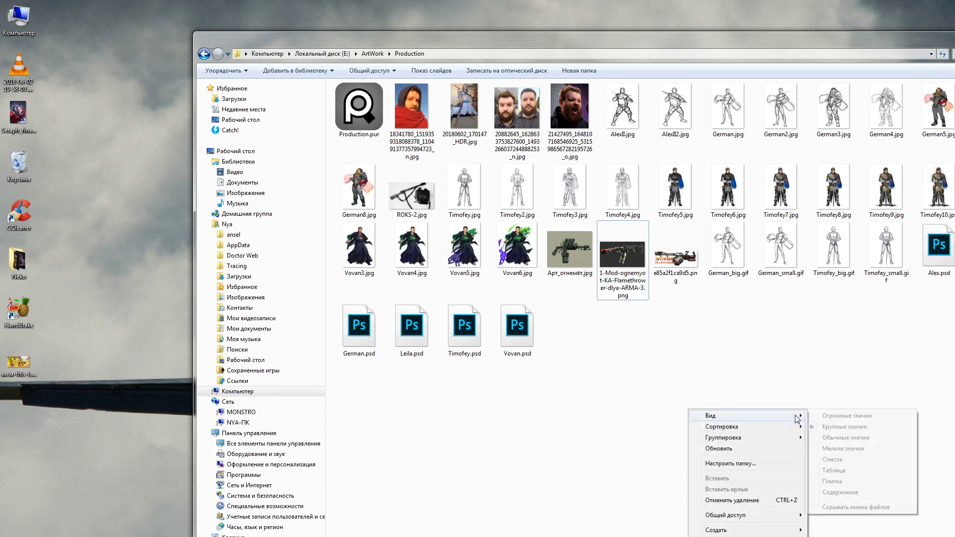
left_click(856, 440)
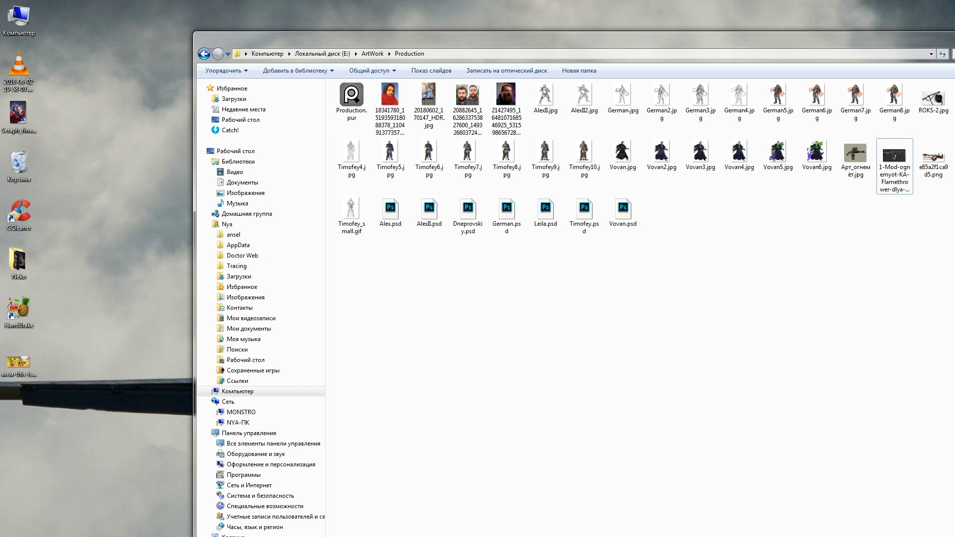
left_click_drag(924, 40, 646, 189)
left_click_drag(828, 188, 774, 36)
View the desktop image мем-this-is-fine.png in a maximised photo viewer window and close it.
left_click(18, 364)
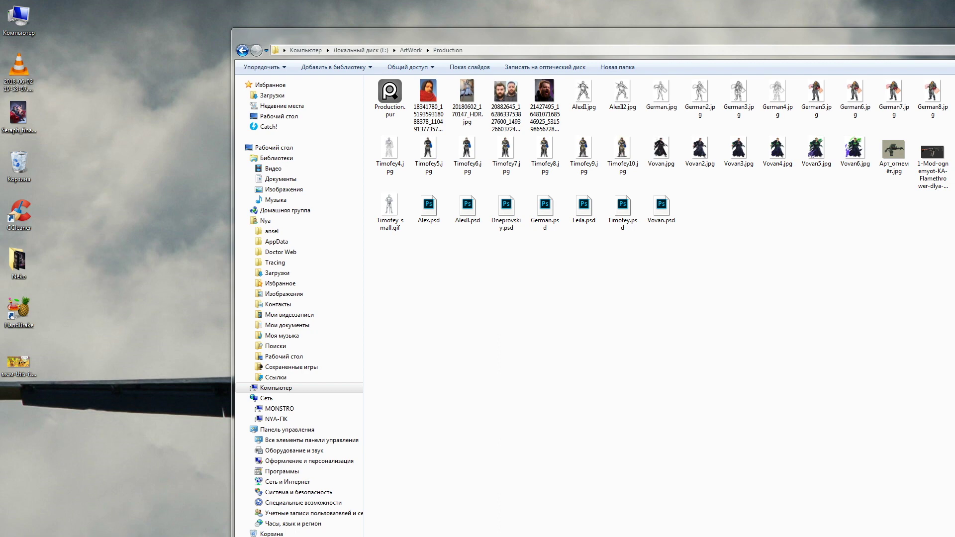
left_click_drag(217, 86, 833, 102)
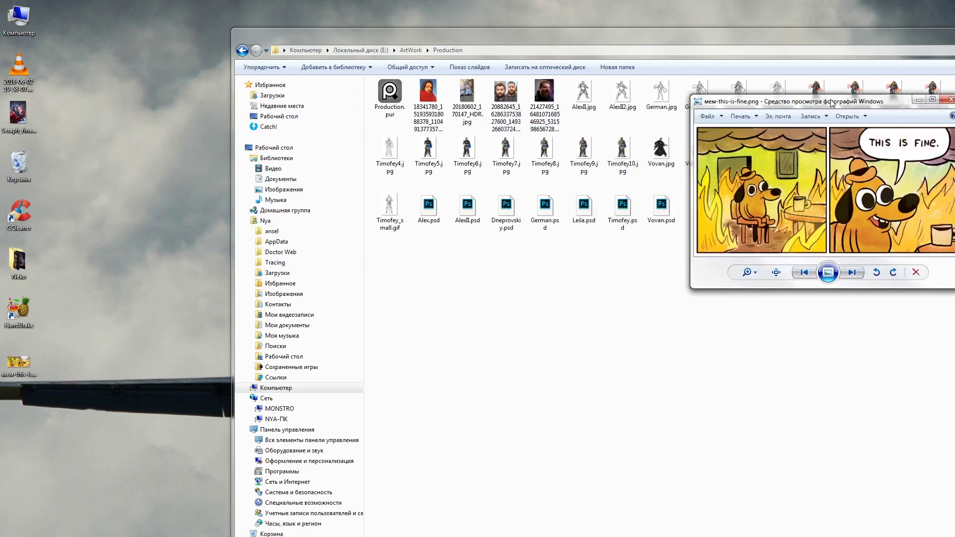
double_click(833, 102)
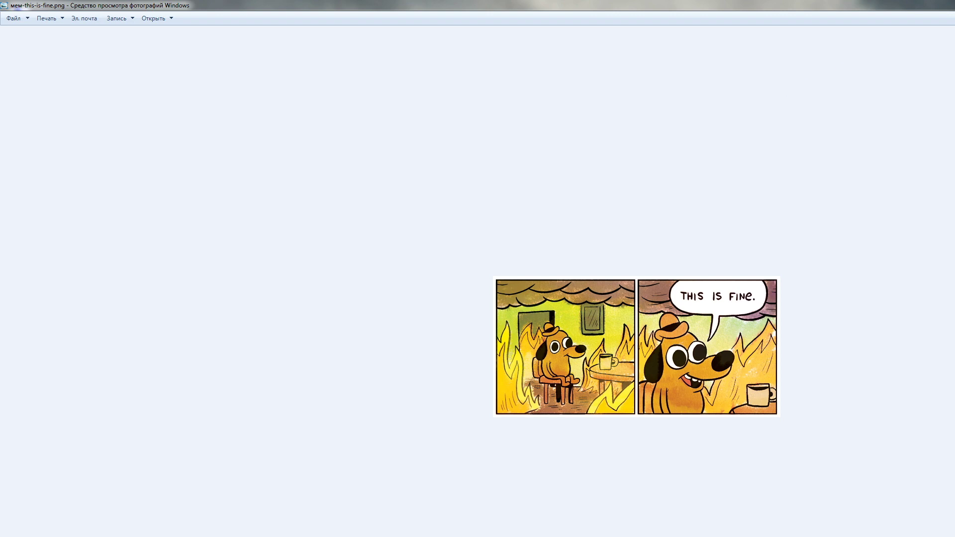
key("alt+F4")
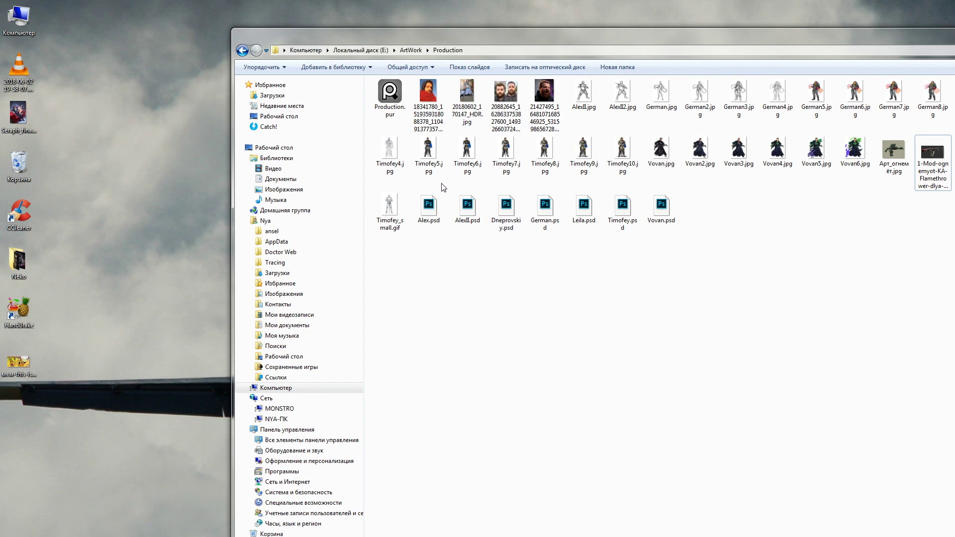
Open AlexII.psd from the Production folder in Photoshop and activate the Zoom tool.
double_click(472, 216)
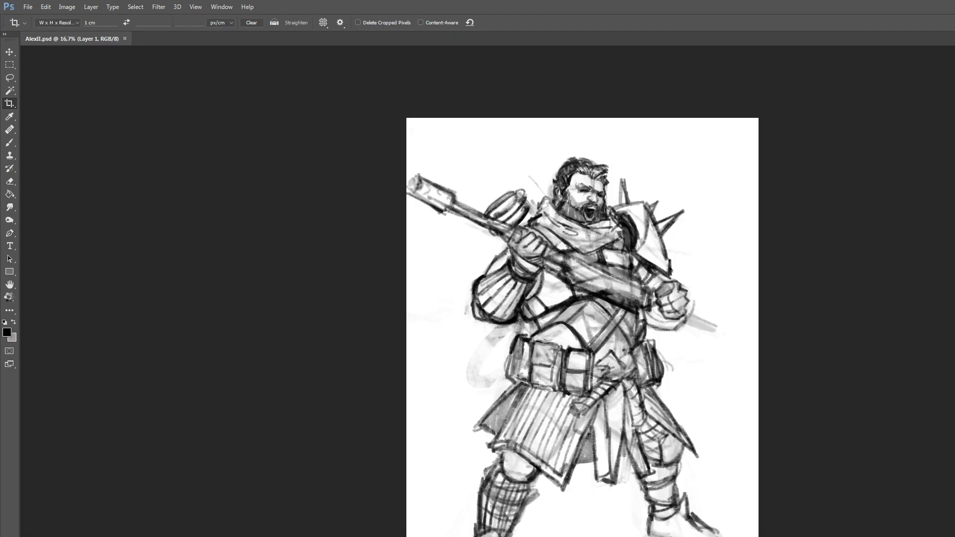
left_click(10, 297)
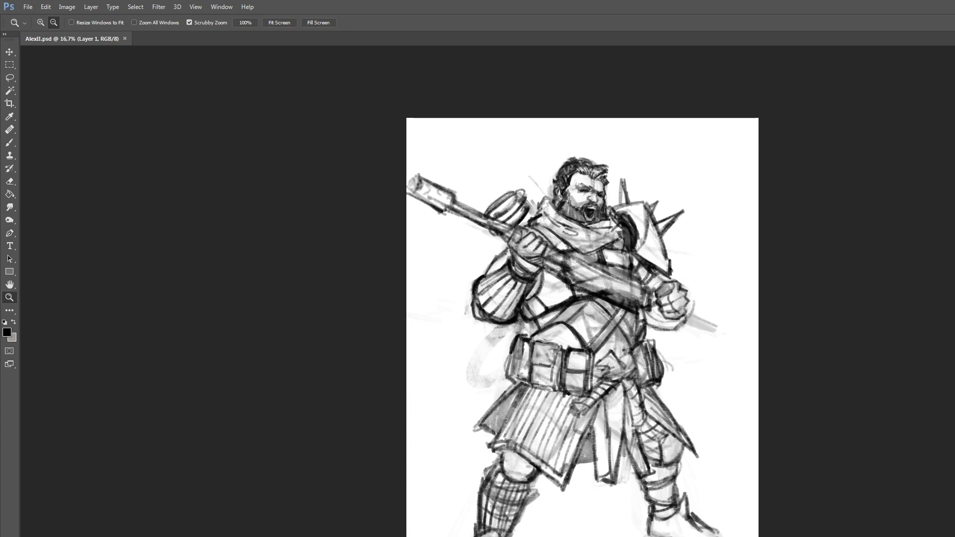
Switch to the ArtStation portfolio in the browser and examine the Countries: Iran and Countries: Canada artworks and the gallery thumbnails.
key("alt+Tab")
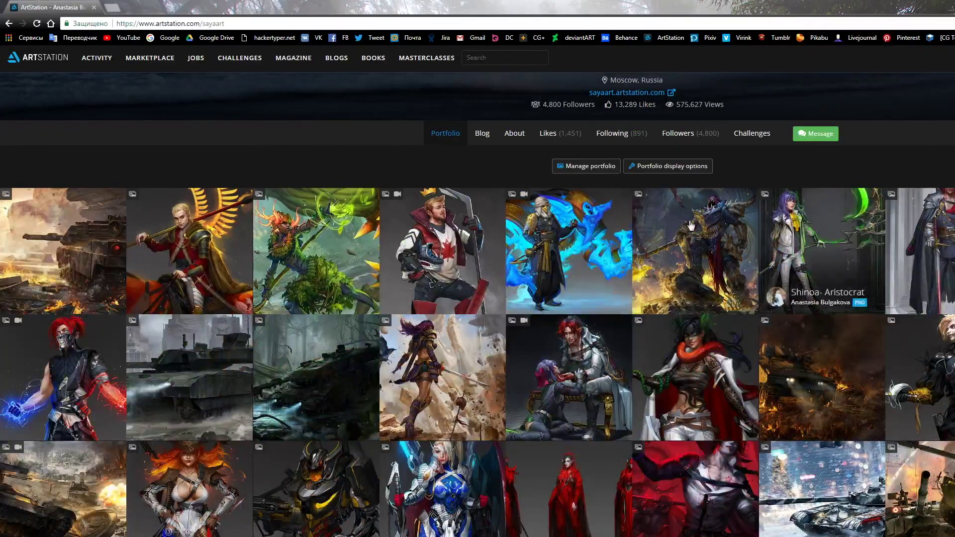
left_click(575, 233)
left_click(8, 25)
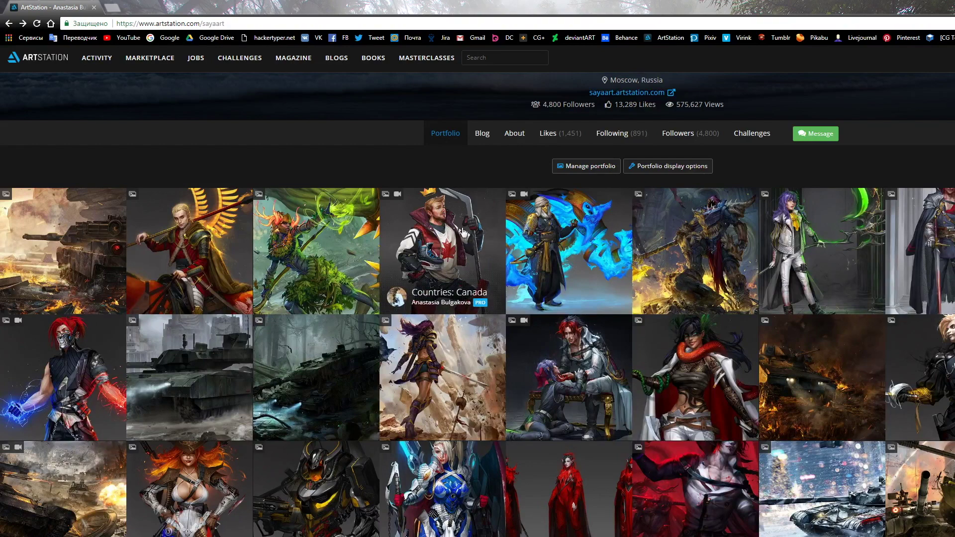
left_click(462, 228)
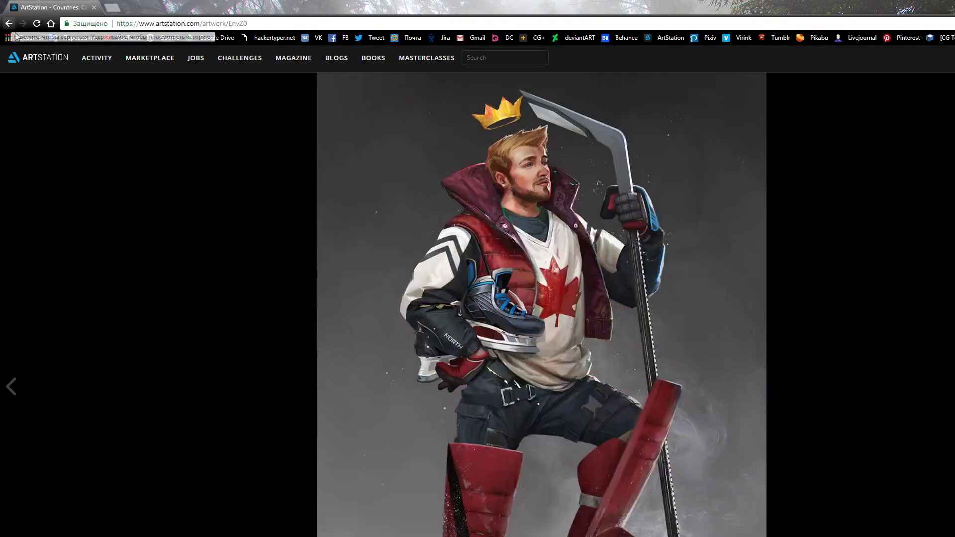
scroll(154, 184, "down", 4)
scroll(154, 183, "up", 6)
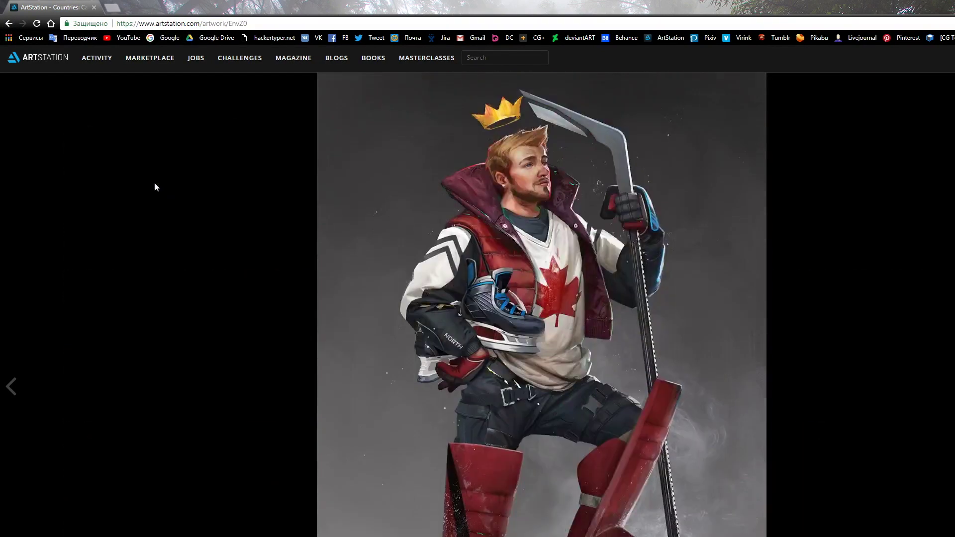
left_click(8, 23)
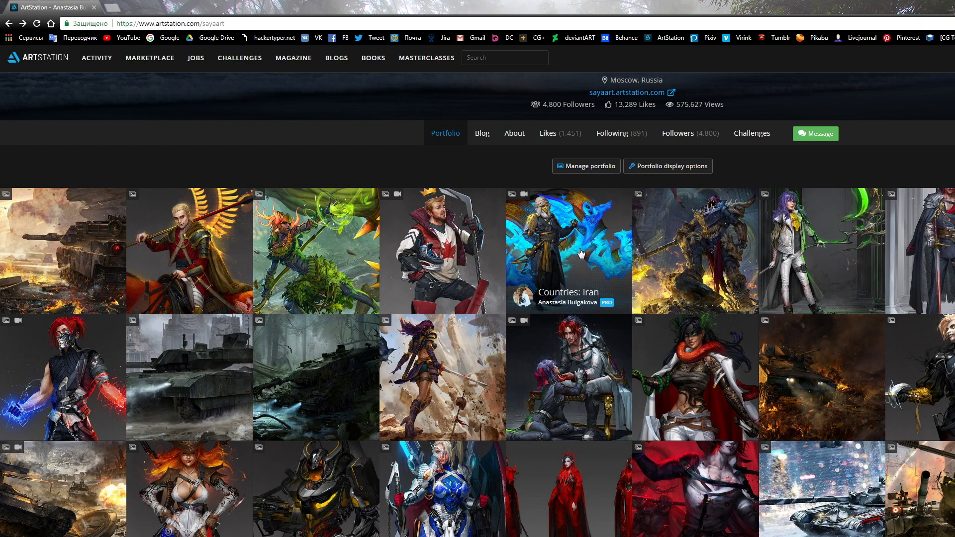
scroll(538, 236, "down", 1)
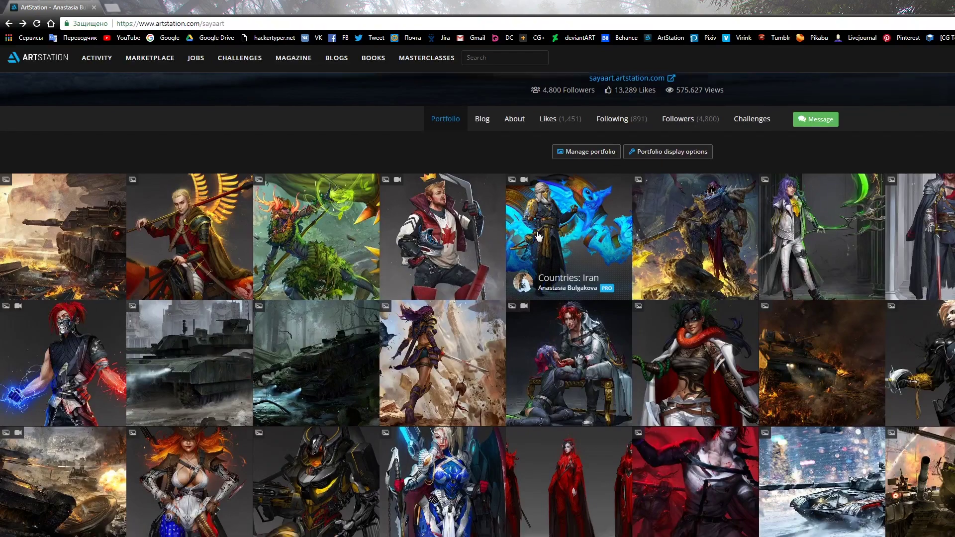
scroll(538, 235, "down", 3)
scroll(537, 231, "up", 4)
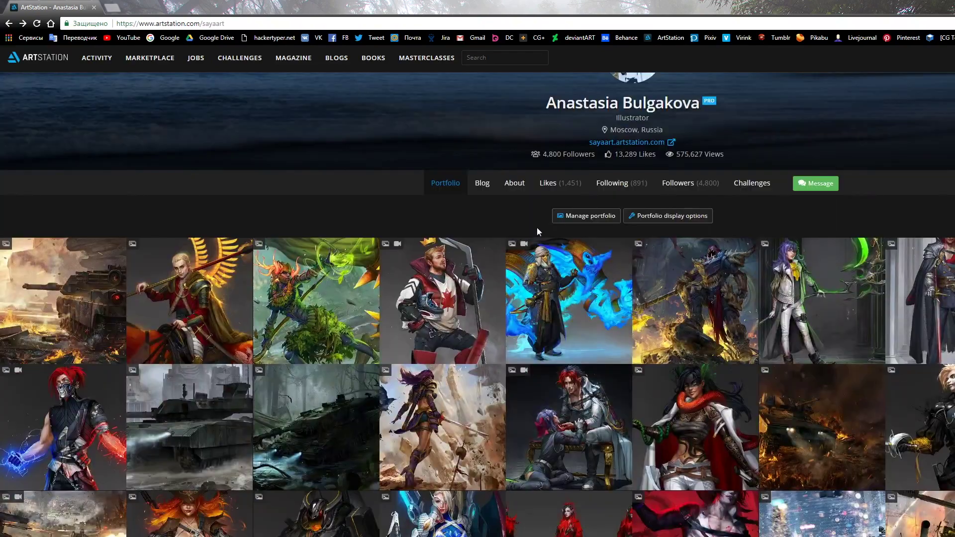
scroll(537, 231, "up", 1)
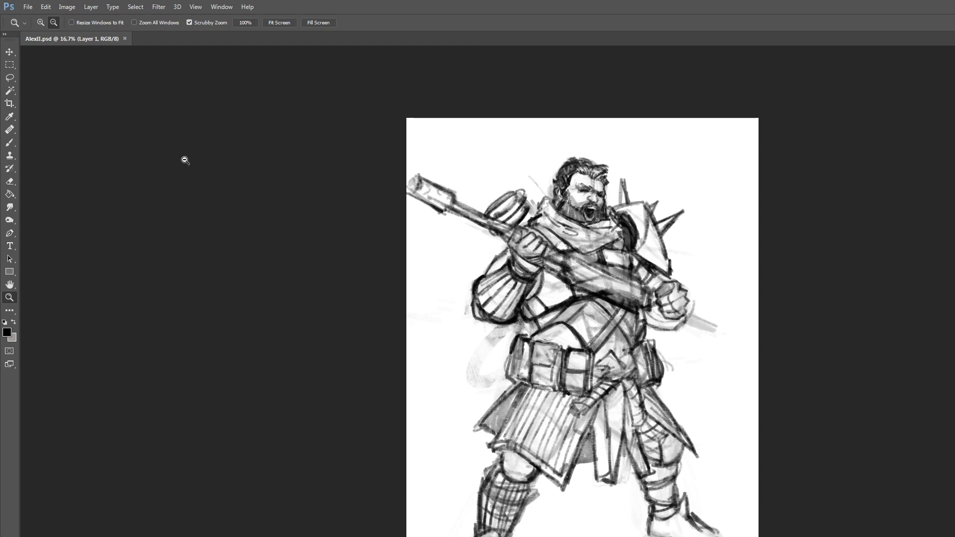
Return to the character sketch in Photoshop and look over the available presets for the Brush tool.
key("b")
right_click(592, 260)
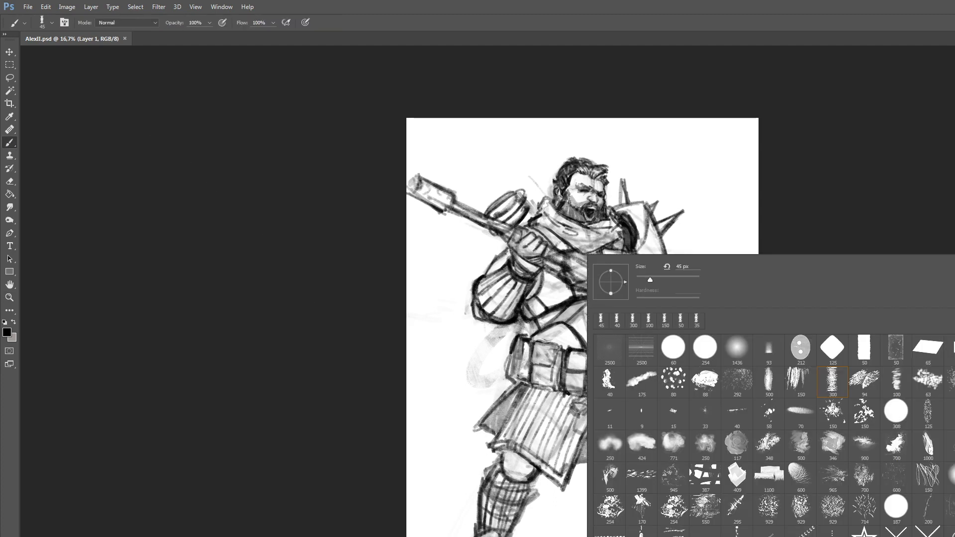
left_click(686, 4)
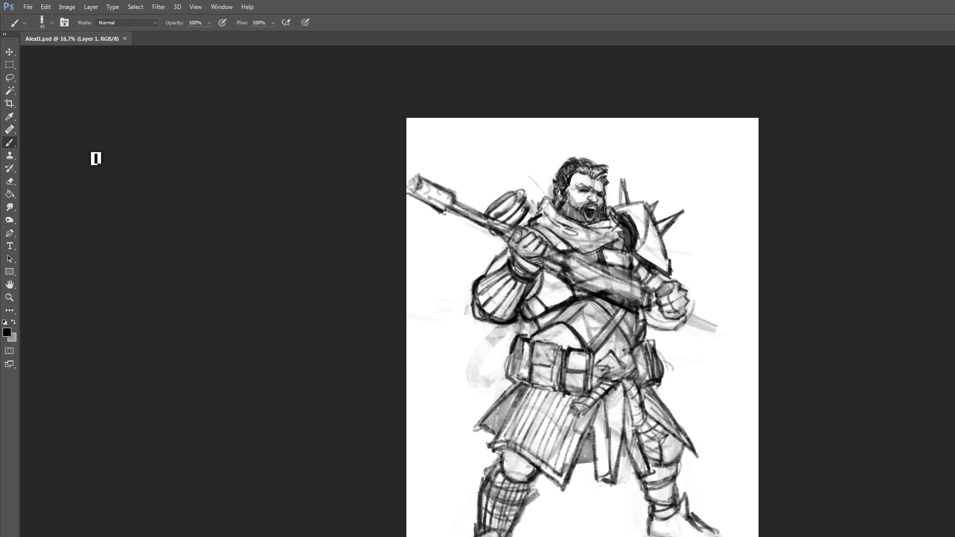
Activate the Eraser tool and merge Layer 1 down into the Alex layer.
left_click(10, 181)
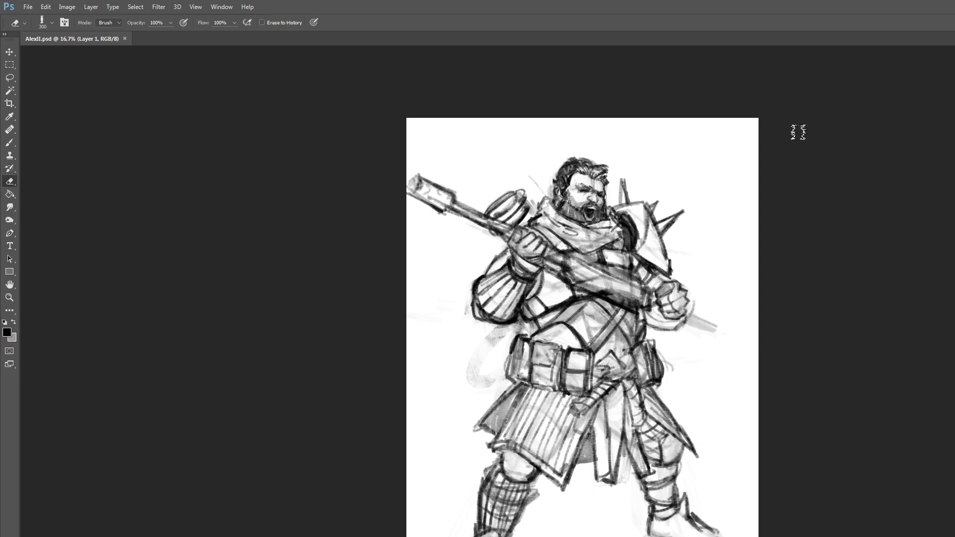
key("ctrl+e")
Save a JPEG copy of the sketch as AlexII3.jpg in the Production folder, with Maximum quality 12 and Progressive format.
left_click(28, 6)
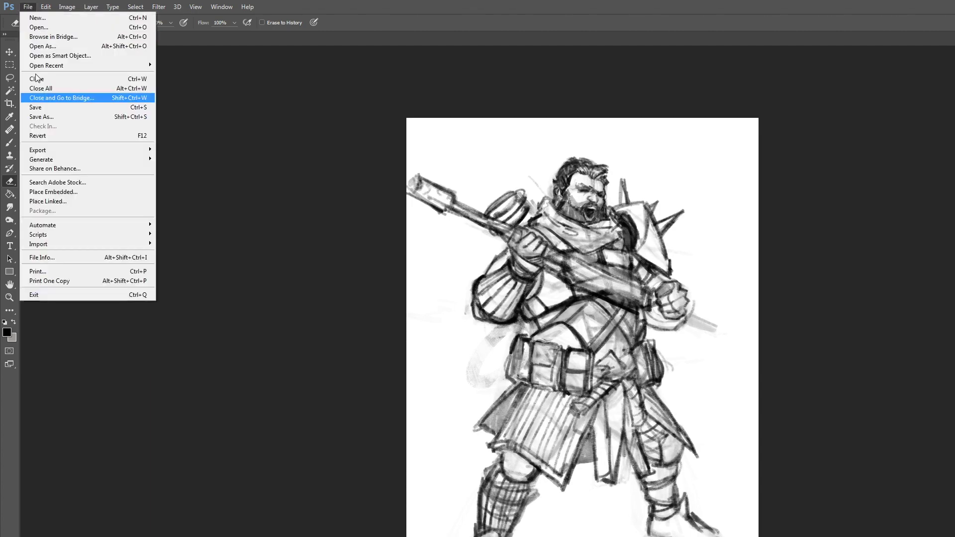
left_click(61, 116)
left_click(255, 451)
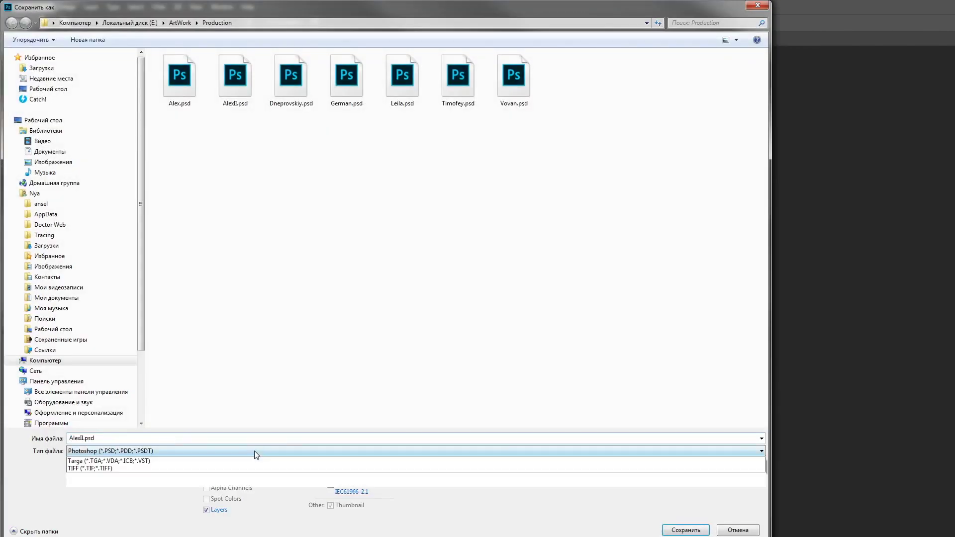
left_click(187, 491)
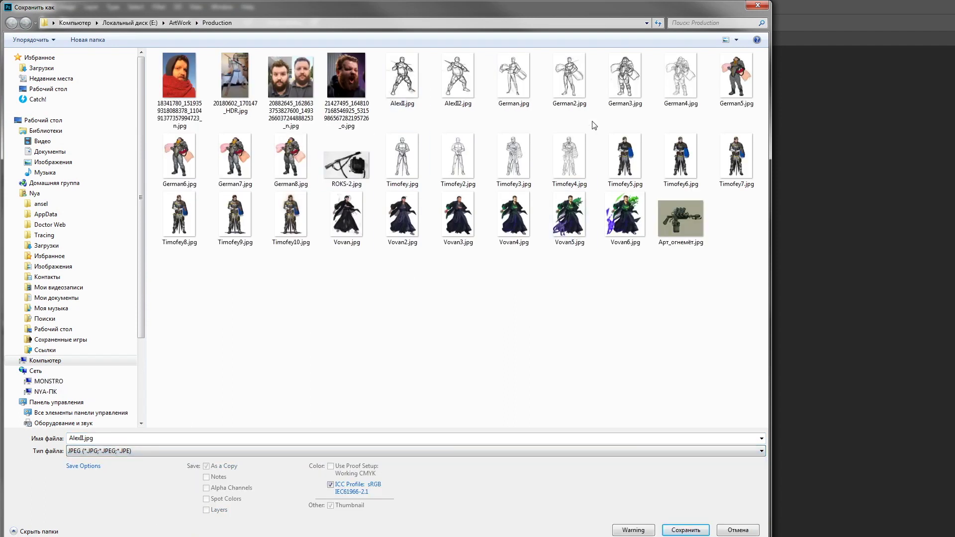
left_click(83, 438)
type("3")
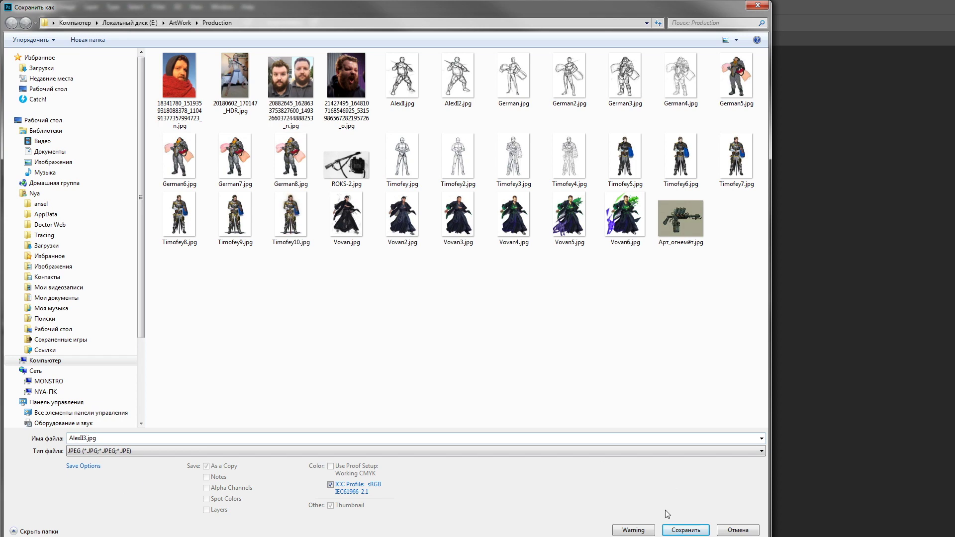
left_click(686, 529)
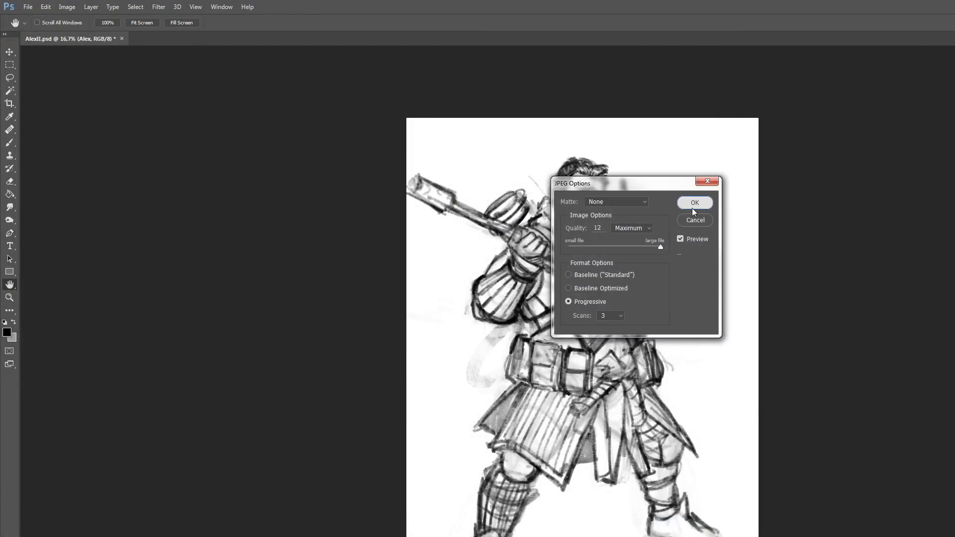
left_click(694, 203)
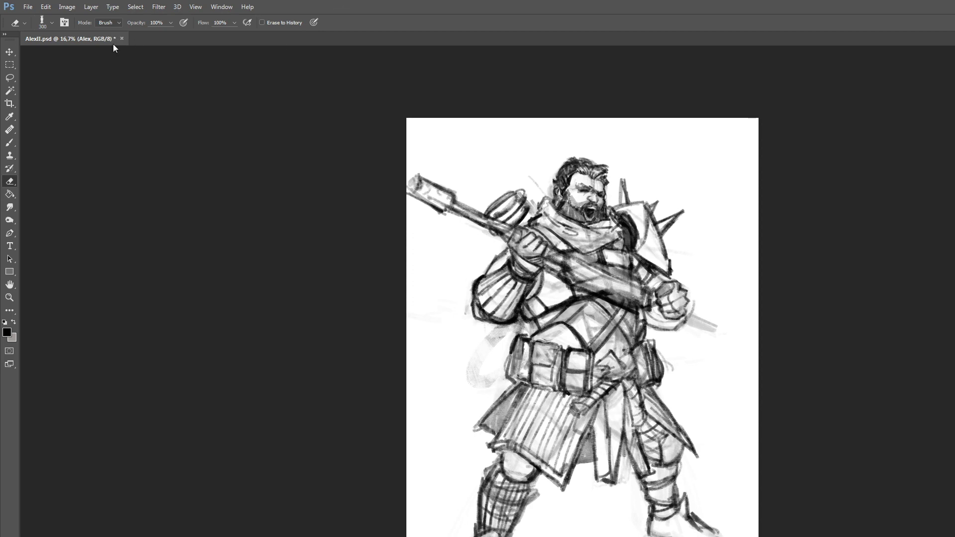
Switch to the browser, examine the My team: Leila artwork on DeviantArt enlarged, and return to the profile page.
key("alt+Tab")
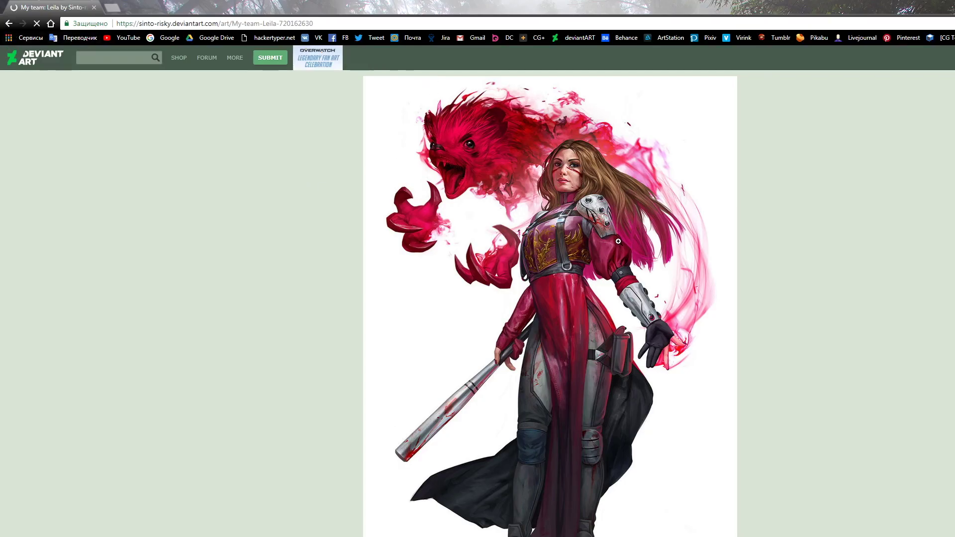
left_click(617, 242)
left_click(616, 242)
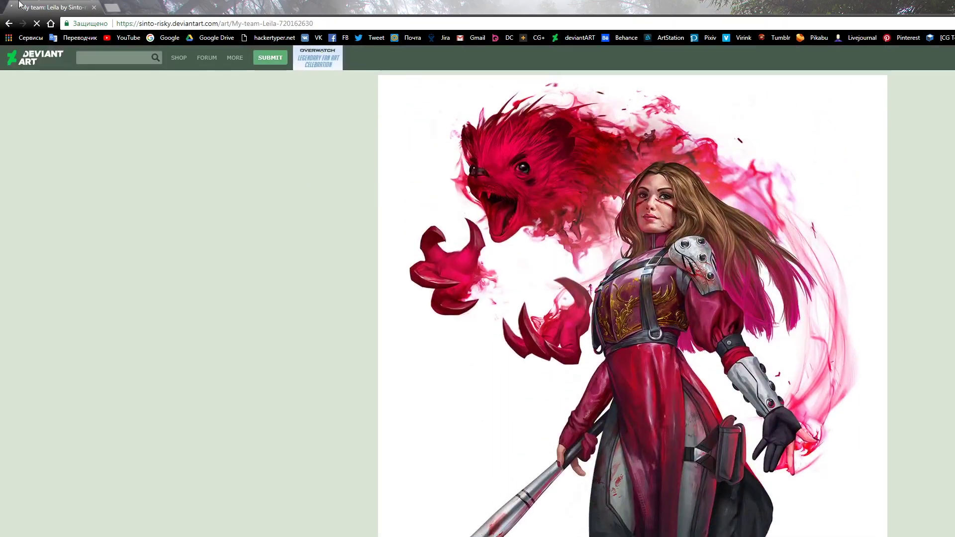
left_click(10, 23)
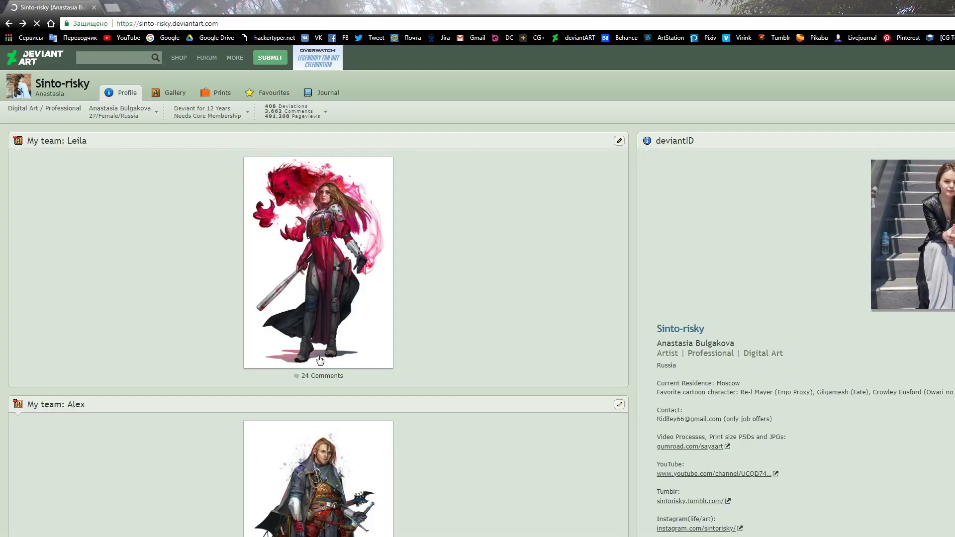
Open the My team: Alex artwork from the DeviantArt profile, examine it enlarged, and leave its page.
scroll(365, 385, "down", 2)
left_click(365, 386)
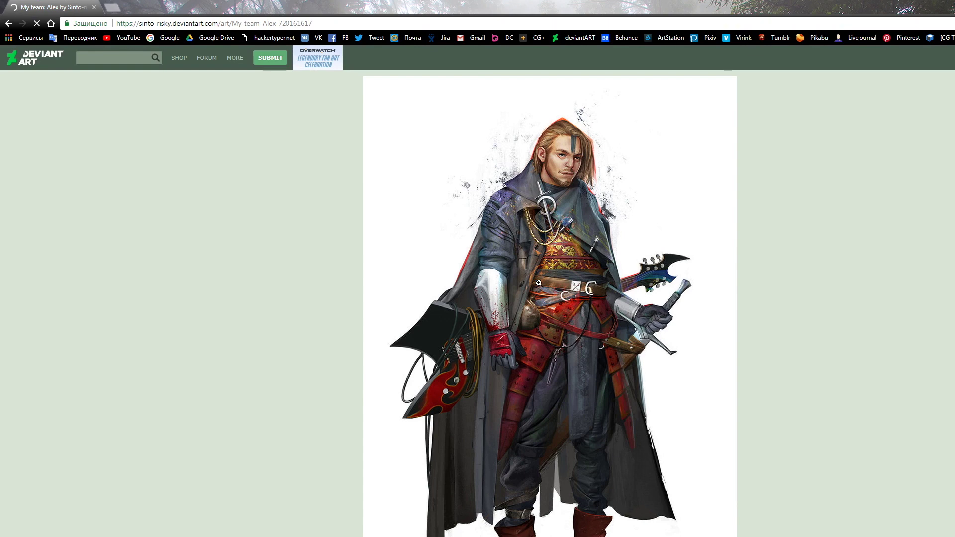
left_click(538, 282)
scroll(538, 283, "down", 2)
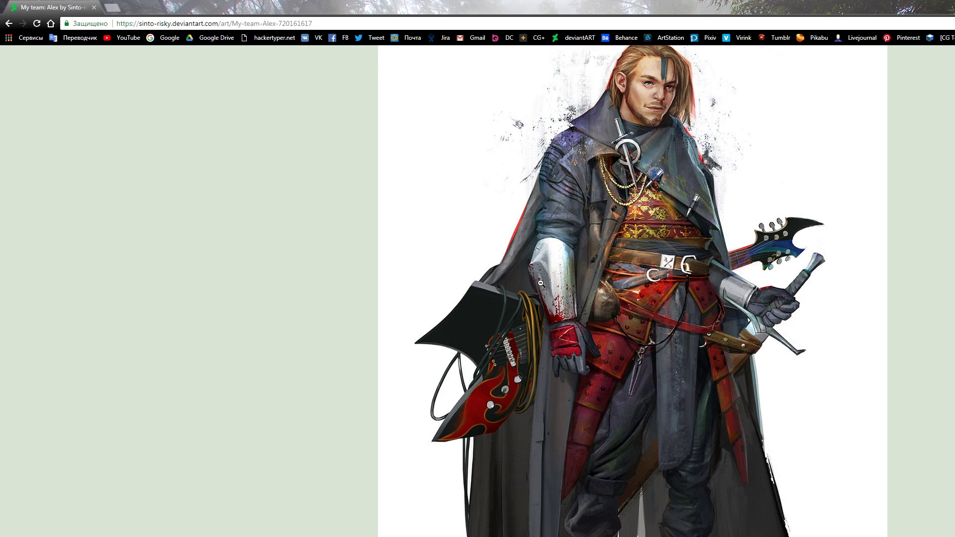
left_click(10, 23)
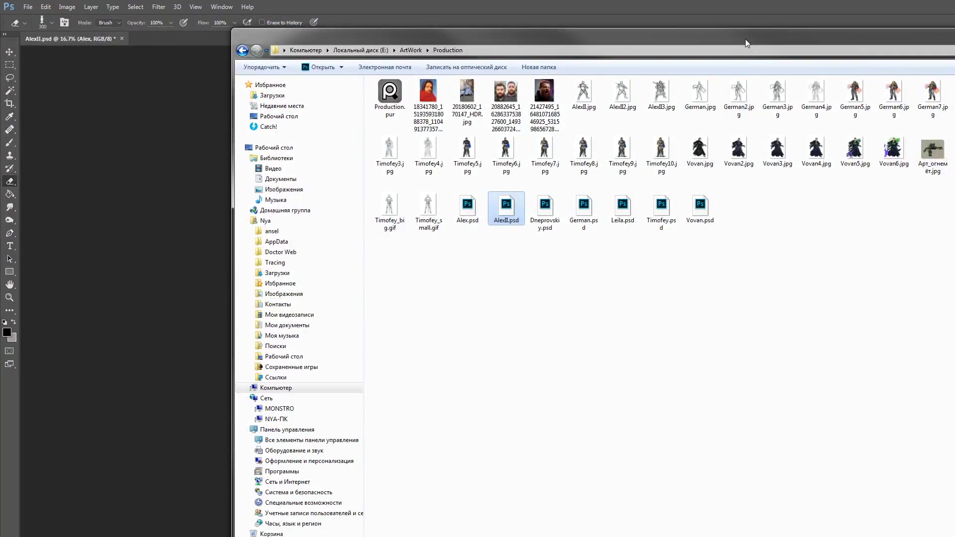
Reposition the Production folder window over Photoshop so more of its files are in view.
left_click_drag(745, 39, 668, 58)
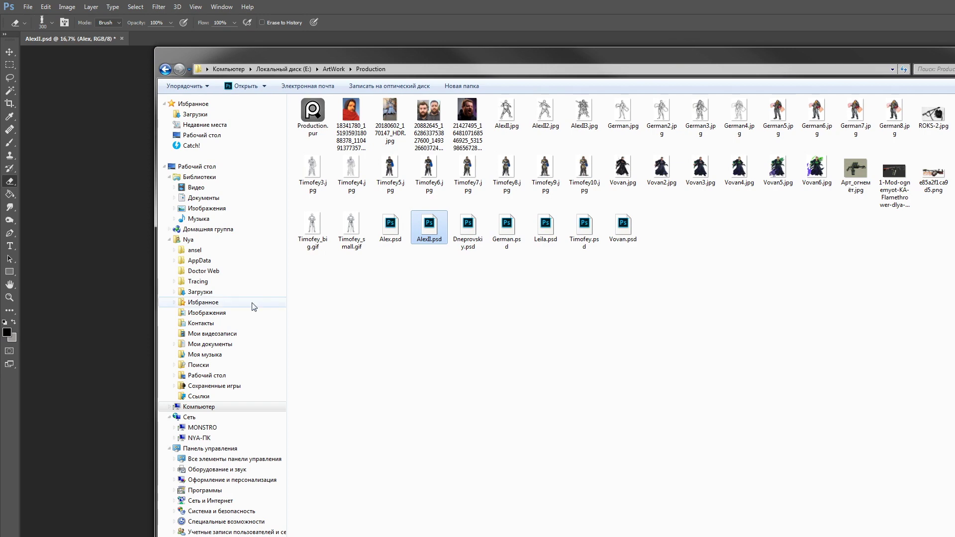
Return to the AlexII sketch in Photoshop and make the Eraser the active tool.
left_click(721, 40)
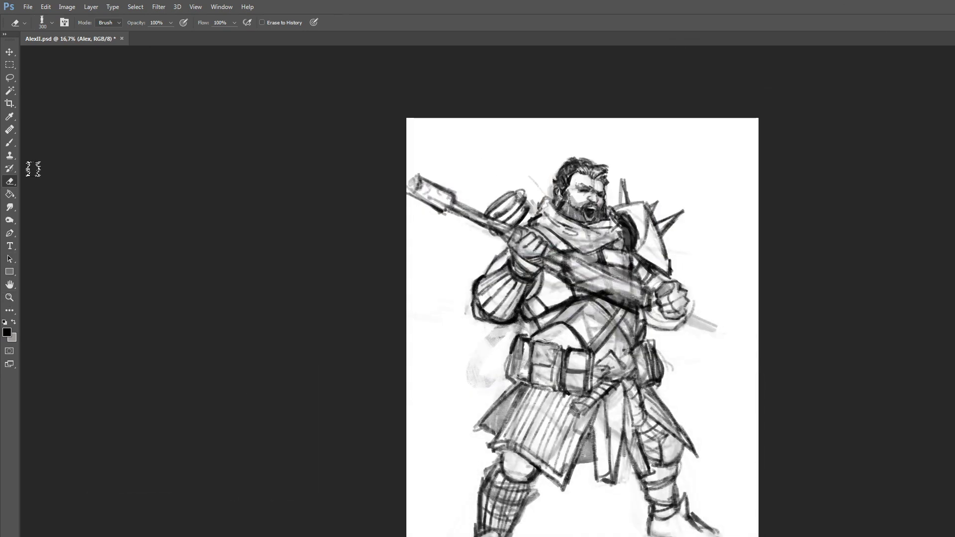
left_click(10, 144)
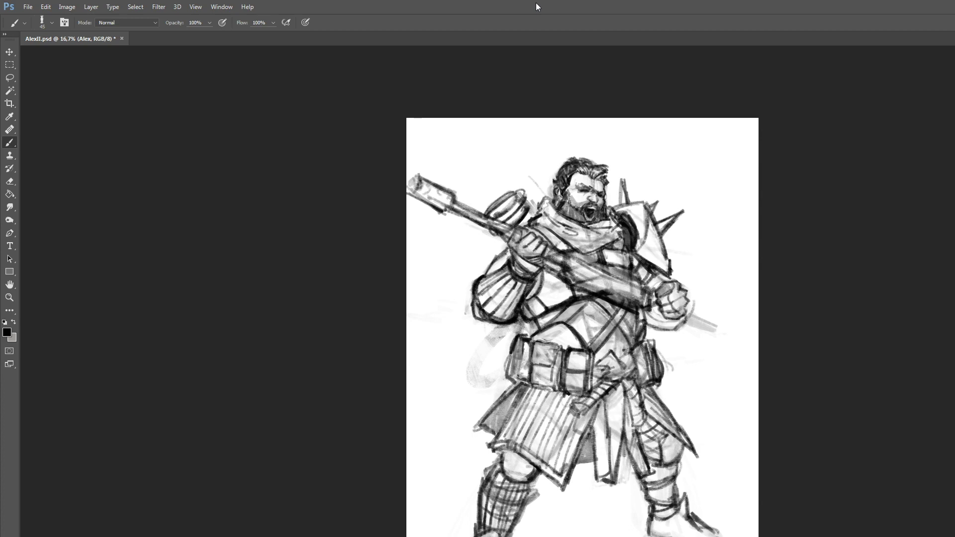
left_click(10, 298)
left_click(10, 181)
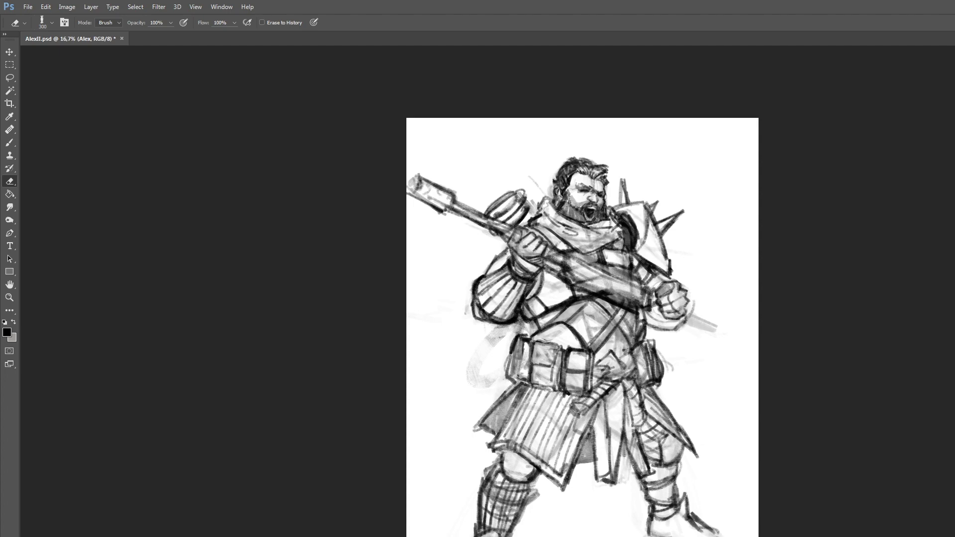
Open AlexII.jpg from the Production folder, compare it with AlexII2.jpg and AlexII3.jpg, close the viewer, and return to Photoshop.
key("alt+Tab")
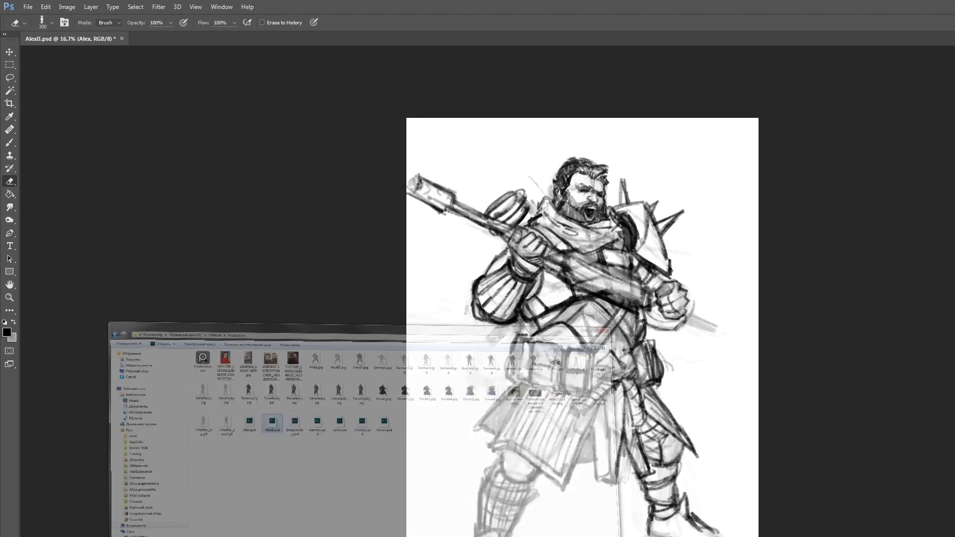
double_click(506, 114)
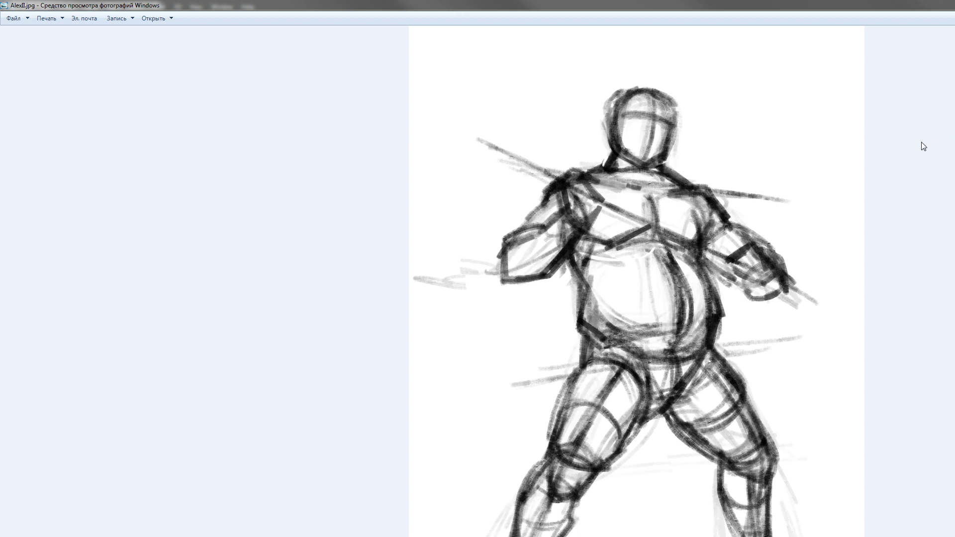
key("Right")
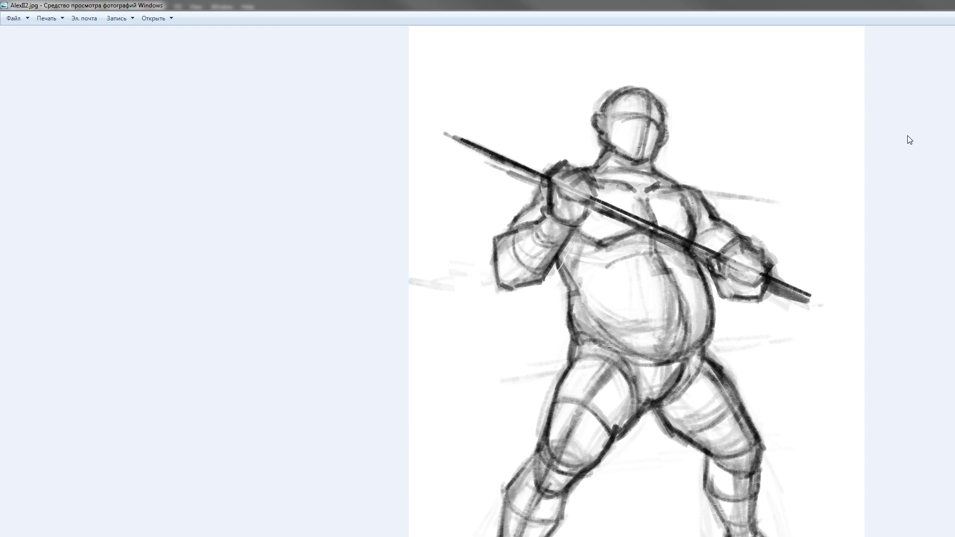
key("Right")
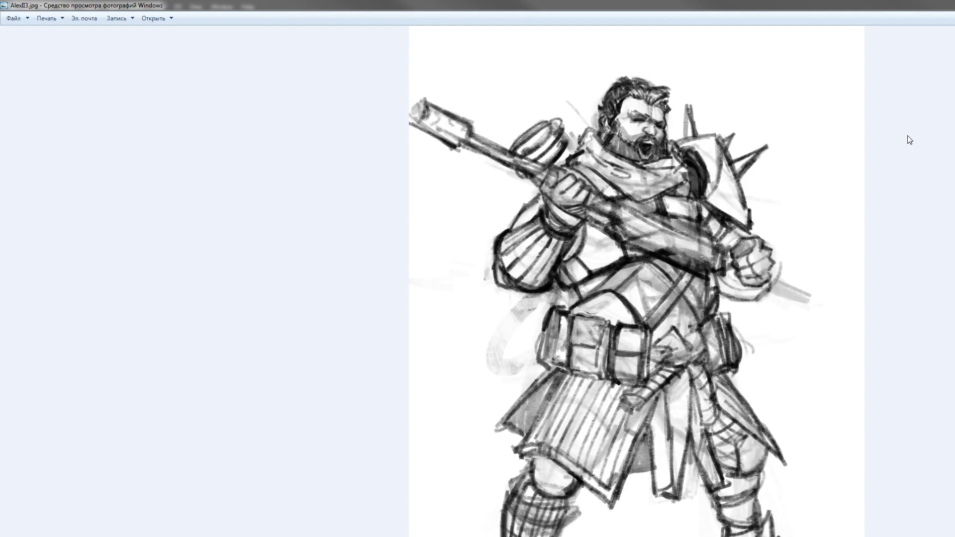
key("Left")
key("Right")
key("alt+F4")
key("alt+Tab")
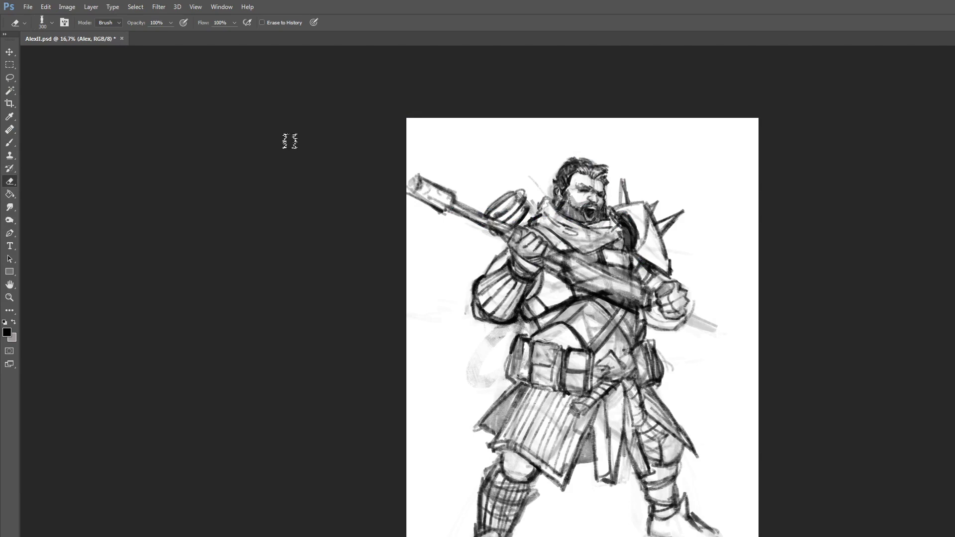
Give the Eraser a hard round tip at 1300 px with 49% opacity, keeping the Alex layer active.
right_click(534, 240)
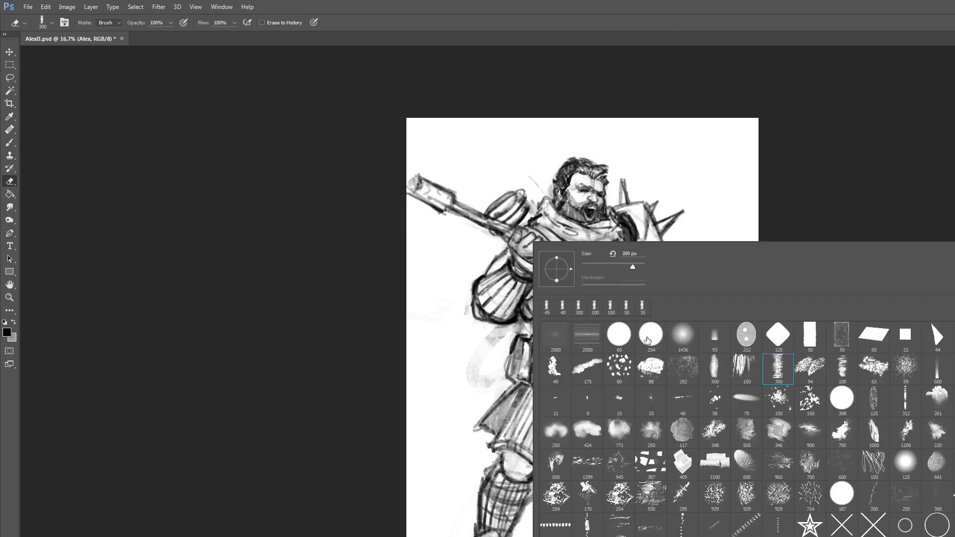
left_click(619, 334)
key("Return")
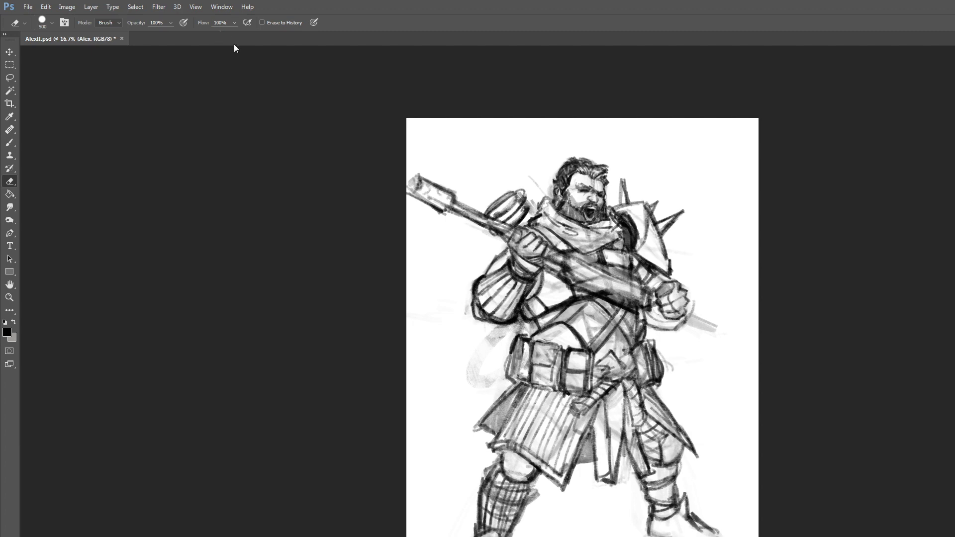
mouse_move(171, 23)
left_mouse_down()
mouse_move(165, 35)
mouse_move(133, 33)
left_mouse_up()
key("]")
key("]")
key("alt+bracketleft")
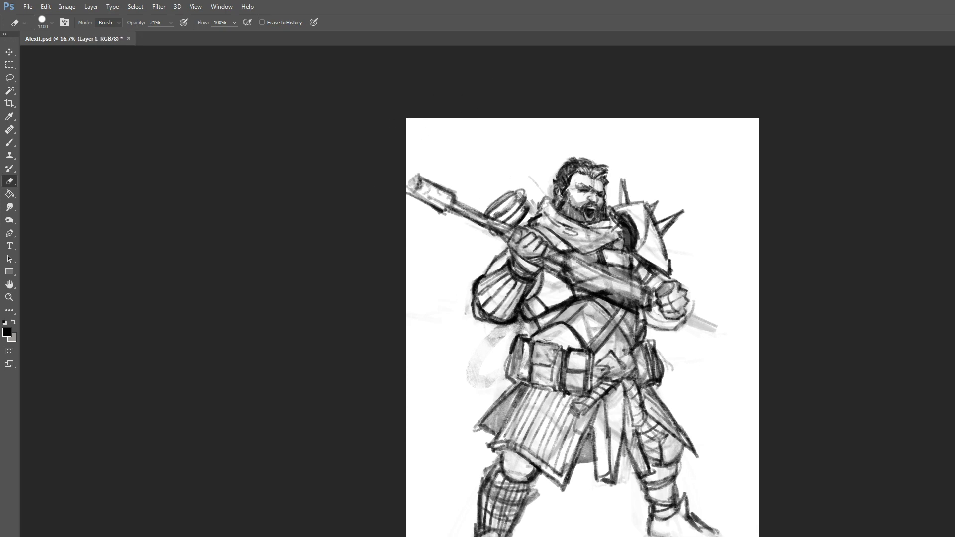
key("alt+bracketright")
left_click(170, 23)
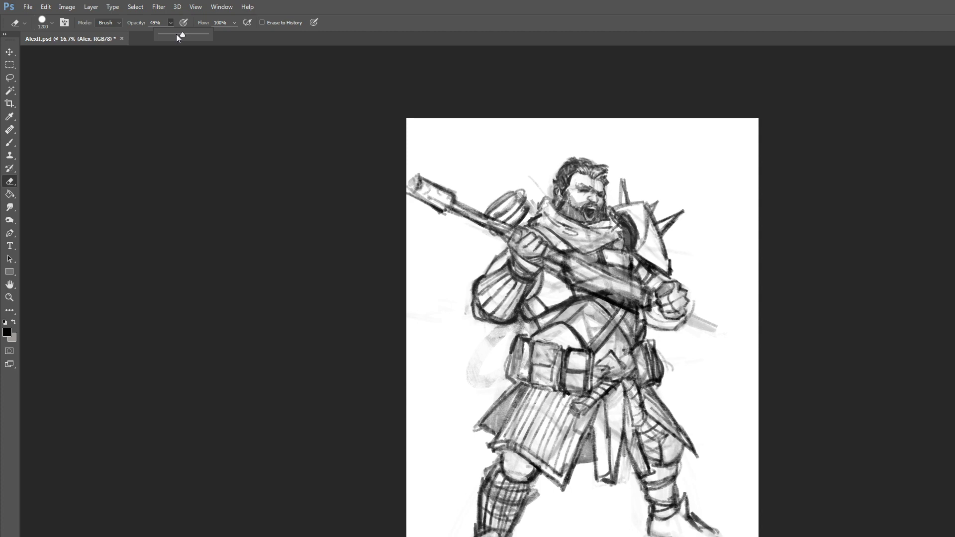
left_click(376, 142)
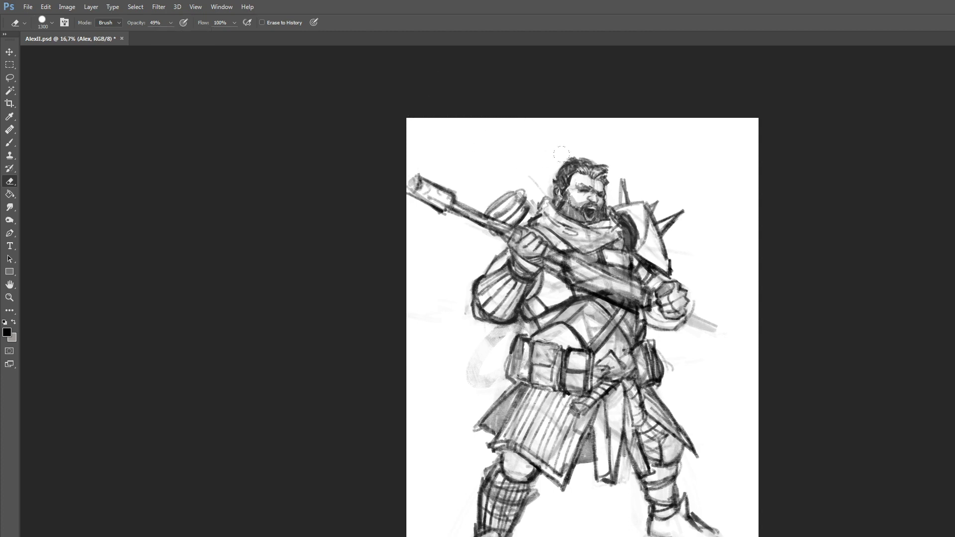
Fade the whole Alex figure to light grey with broad Eraser strokes and remove the separately layered rifle.
mouse_move(505, 204)
left_mouse_down()
mouse_move(597, 223)
mouse_move(622, 286)
mouse_move(572, 418)
mouse_move(642, 448)
left_mouse_up()
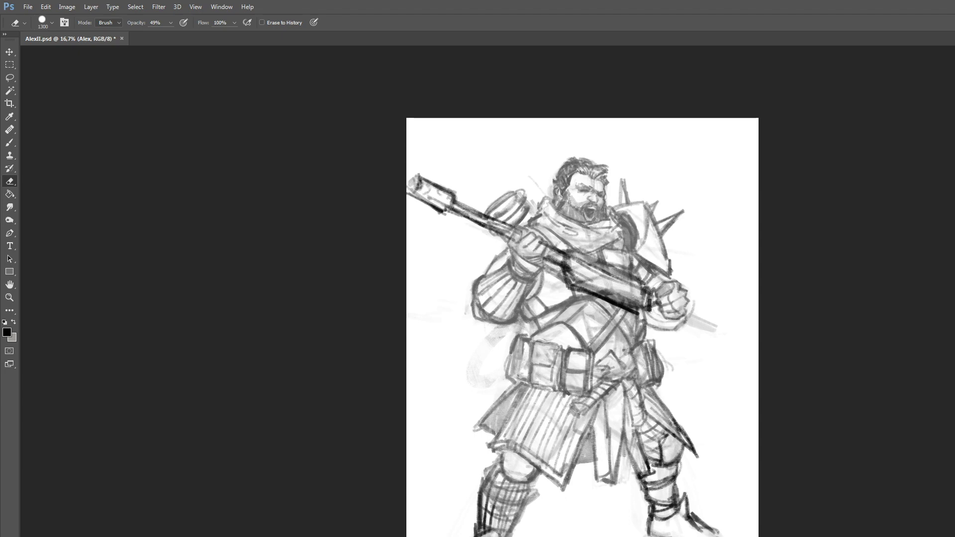
key("alt+bracketleft")
key("Delete")
mouse_move(440, 189)
left_mouse_down()
mouse_move(550, 127)
mouse_move(438, 522)
mouse_move(474, 478)
mouse_move(659, 413)
mouse_move(664, 376)
mouse_move(684, 461)
left_mouse_up()
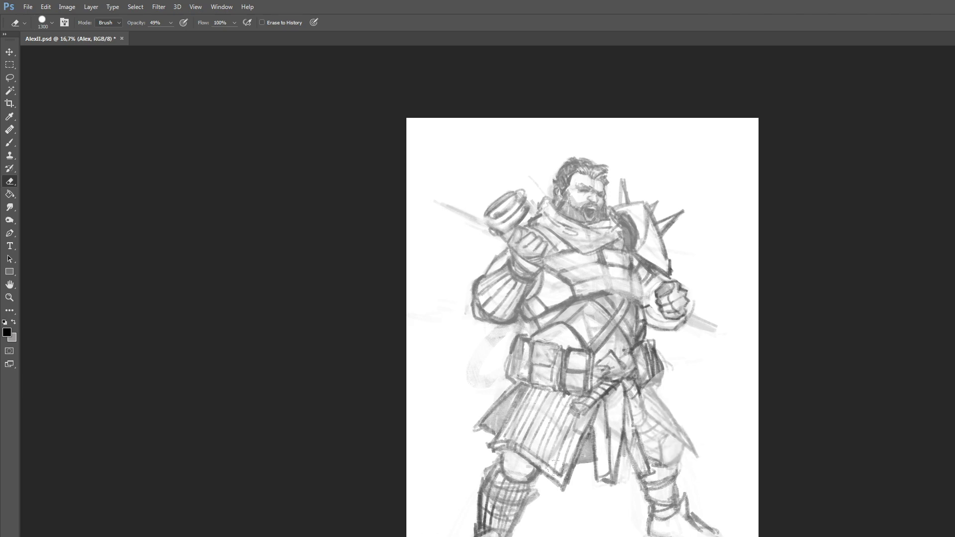
left_click_drag(415, 521, 495, 534)
mouse_move(529, 380)
left_mouse_down()
mouse_move(502, 207)
mouse_move(561, 138)
mouse_move(661, 309)
left_mouse_up()
mouse_move(497, 298)
left_mouse_down()
mouse_move(626, 233)
mouse_move(622, 423)
mouse_move(483, 522)
left_mouse_up()
Frame the figure's upper body at 25% zoom and set the Brush with the rough 300 px preset tip to 20 px.
key("z")
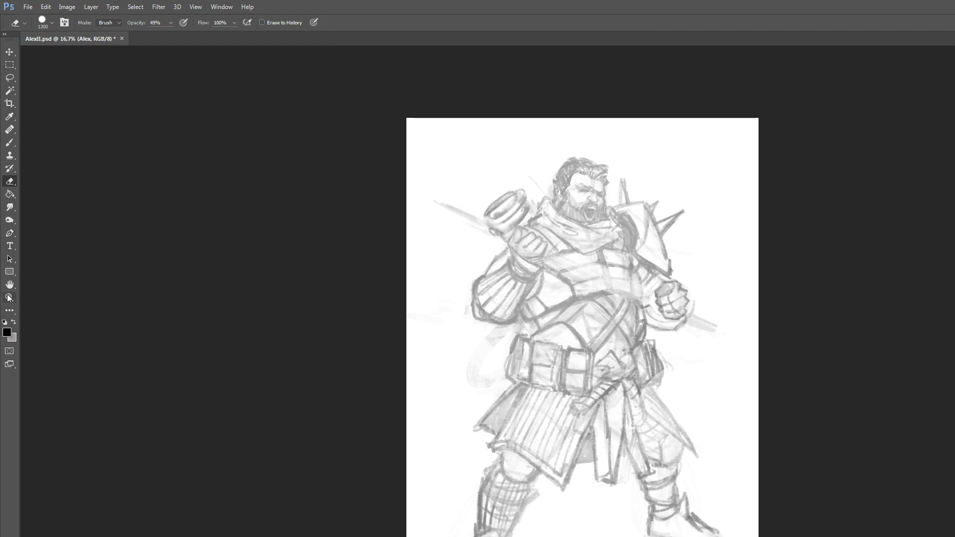
left_click(618, 224)
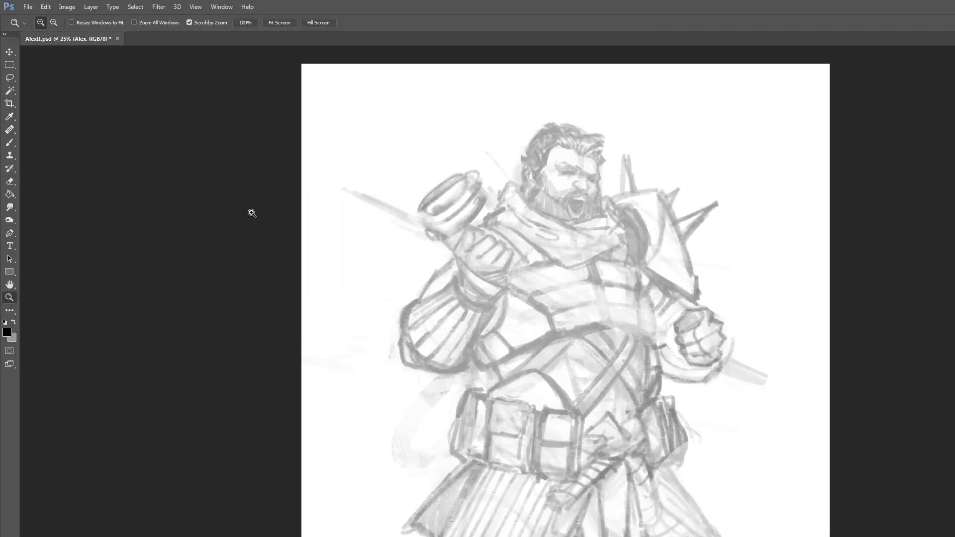
key("b")
right_click(443, 161)
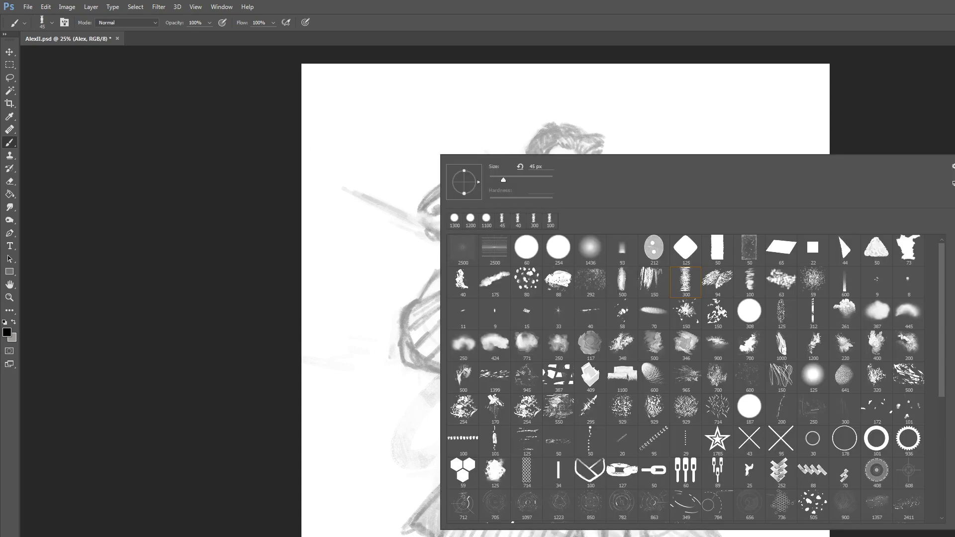
left_click(200, 246)
right_click(435, 217)
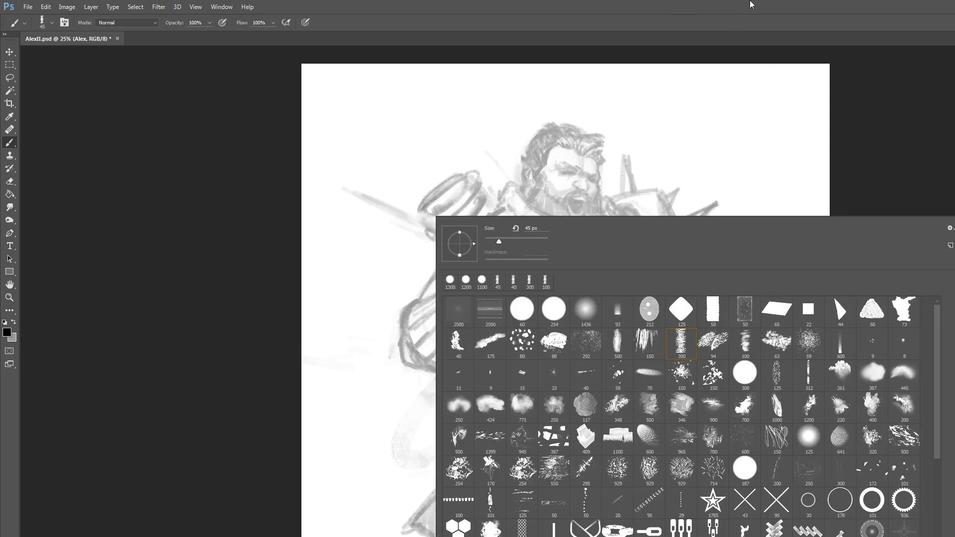
key("bracketleft")
key("Return")
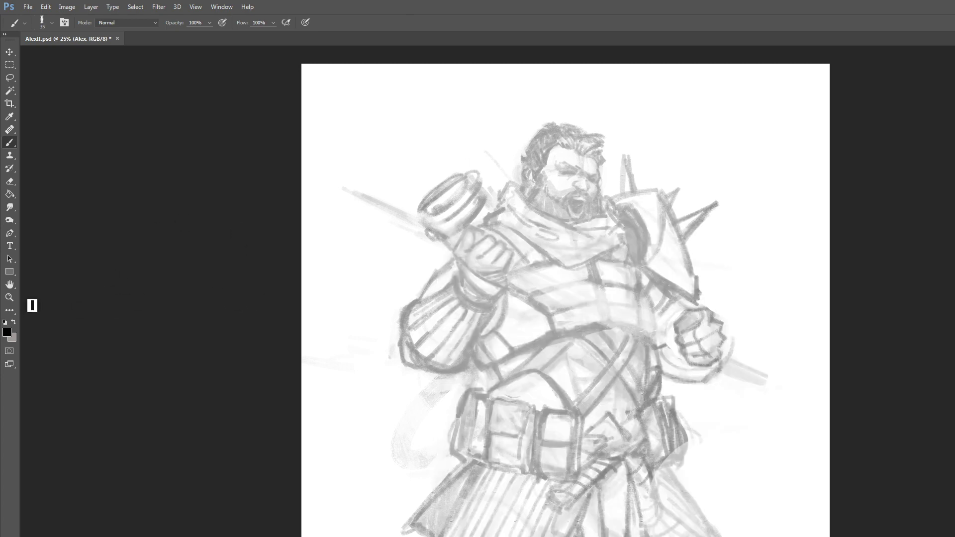
key("z")
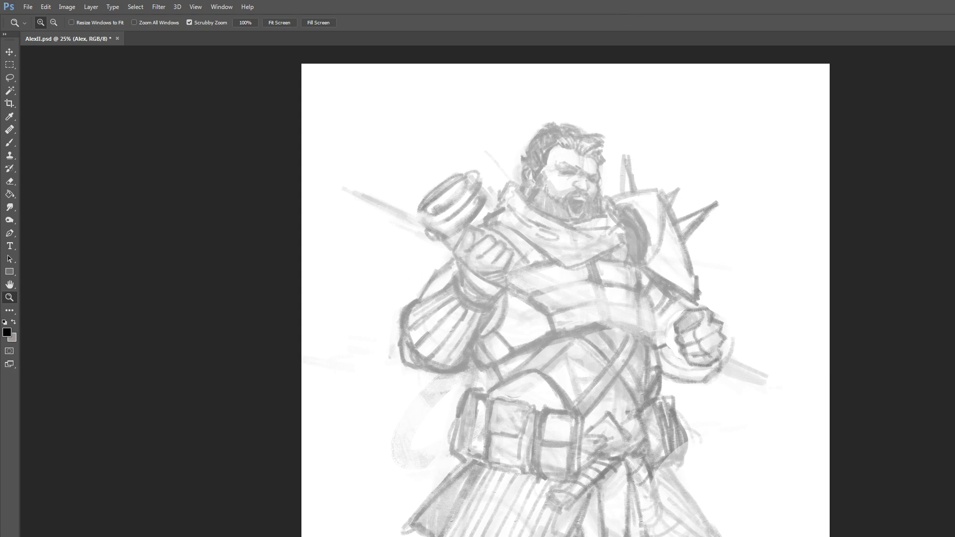
left_click(10, 144)
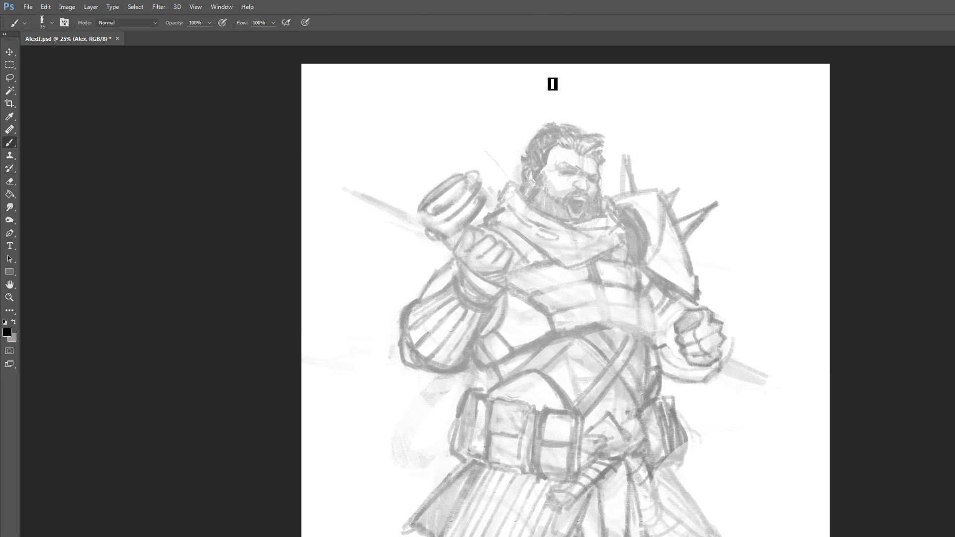
key("bracketleft")
key("bracketleft")
key("bracketleft")
Ink the thick elbow-end rim of the ribbed bracer and its upper edge up to the wrist.
mouse_move(416, 302)
left_mouse_down()
mouse_move(408, 338)
mouse_move(409, 322)
mouse_move(423, 369)
mouse_move(417, 355)
mouse_move(444, 377)
mouse_move(435, 375)
mouse_move(467, 373)
left_mouse_up()
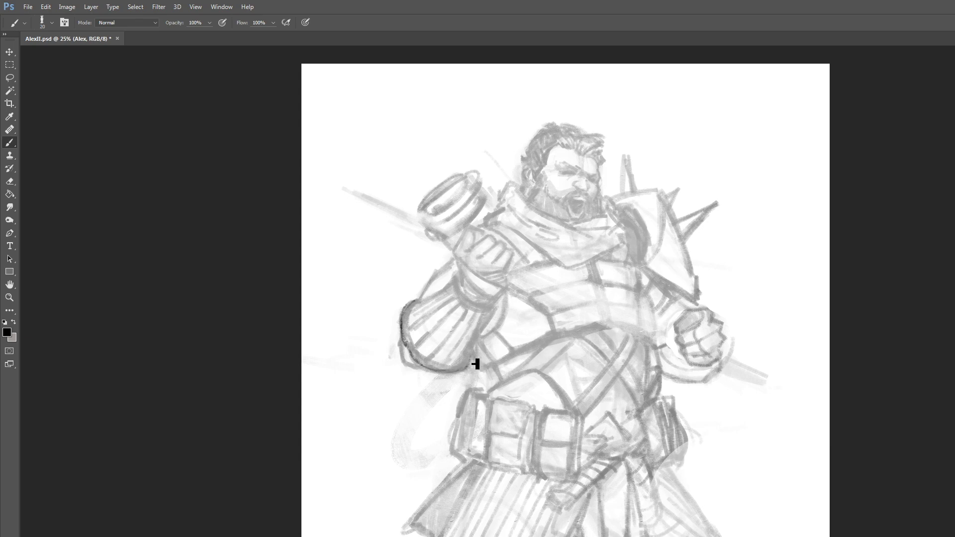
left_click_drag(473, 368, 471, 352)
key("ctrl+z")
left_click_drag(417, 301, 454, 282)
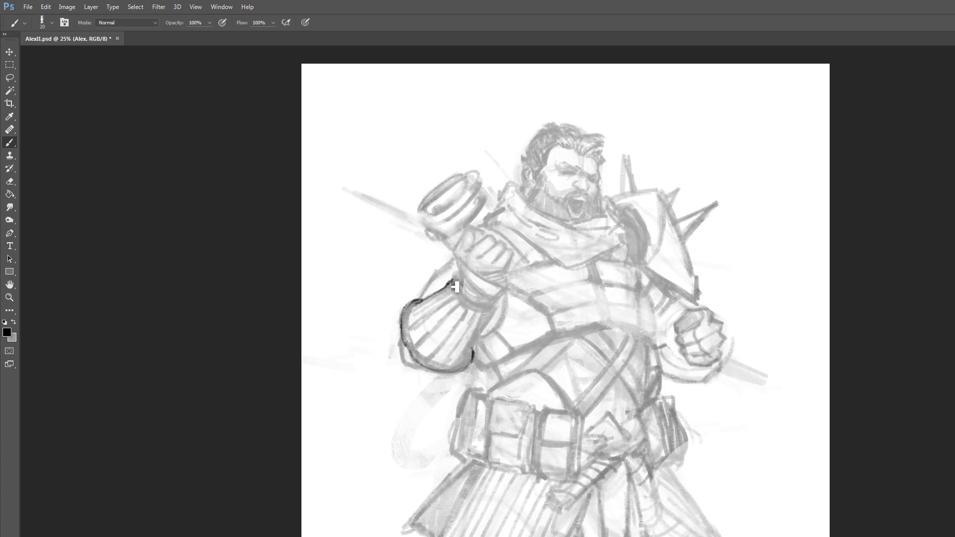
mouse_move(415, 306)
left_mouse_down()
mouse_move(410, 329)
mouse_move(420, 362)
mouse_move(445, 370)
mouse_move(475, 356)
left_mouse_up()
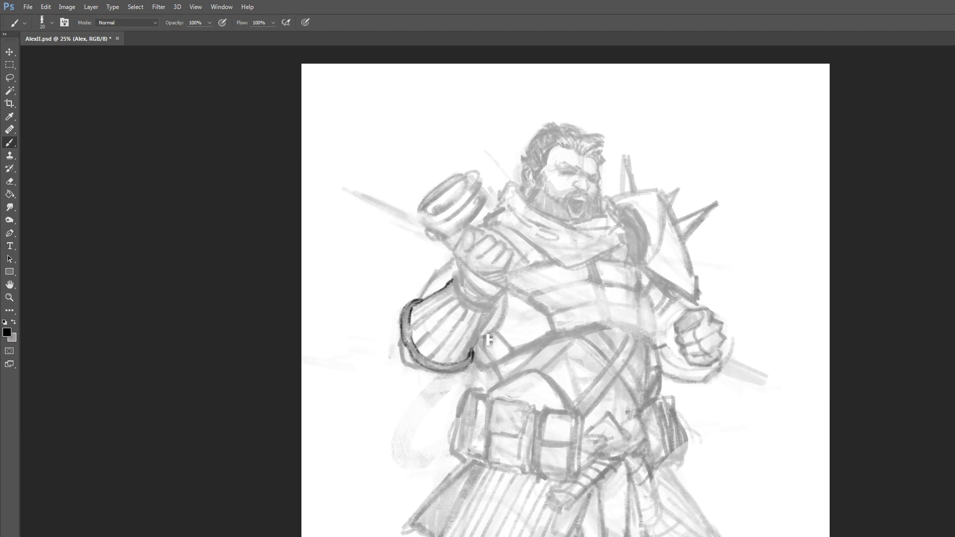
Ink the bracer's torso-facing edge and the double-lined cuff around the wrist.
left_click_drag(477, 351, 498, 303)
left_click_drag(446, 285, 451, 282)
mouse_move(460, 287)
left_mouse_down()
mouse_move(459, 304)
mouse_move(494, 314)
left_mouse_up()
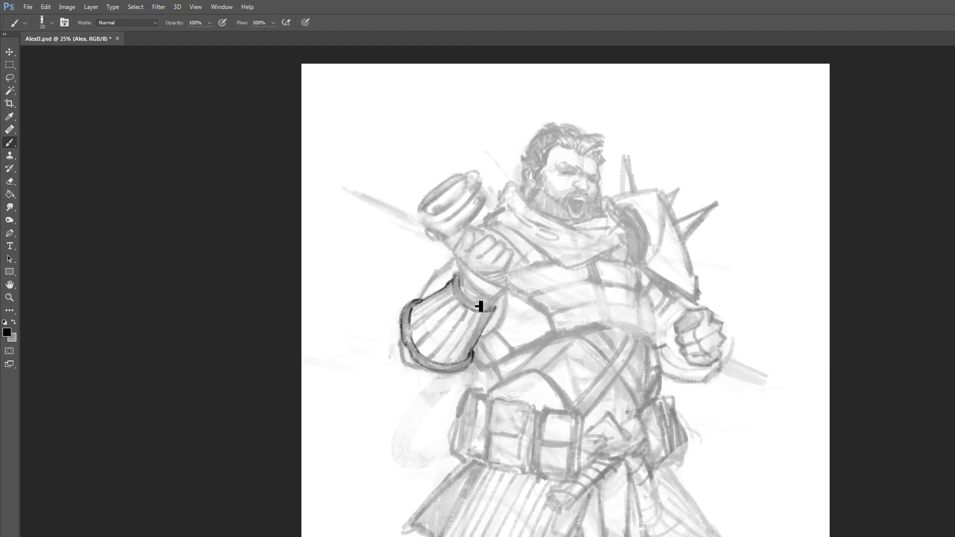
mouse_move(456, 278)
left_mouse_down()
mouse_move(463, 298)
mouse_move(490, 311)
mouse_move(502, 305)
left_mouse_up()
Reduce the Brush to 15 px and add a fine line beneath the bracer's wrist cuff.
key("bracketleft")
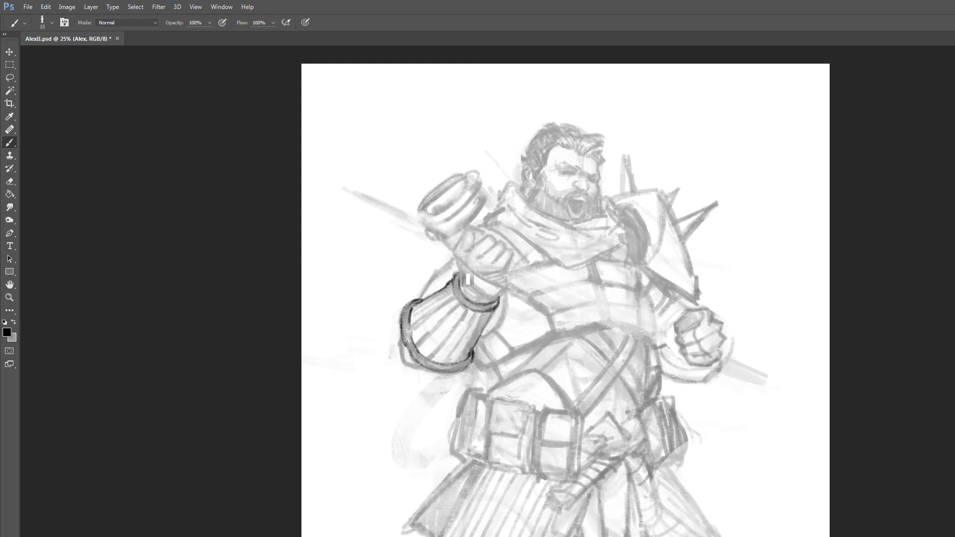
left_click(9, 181)
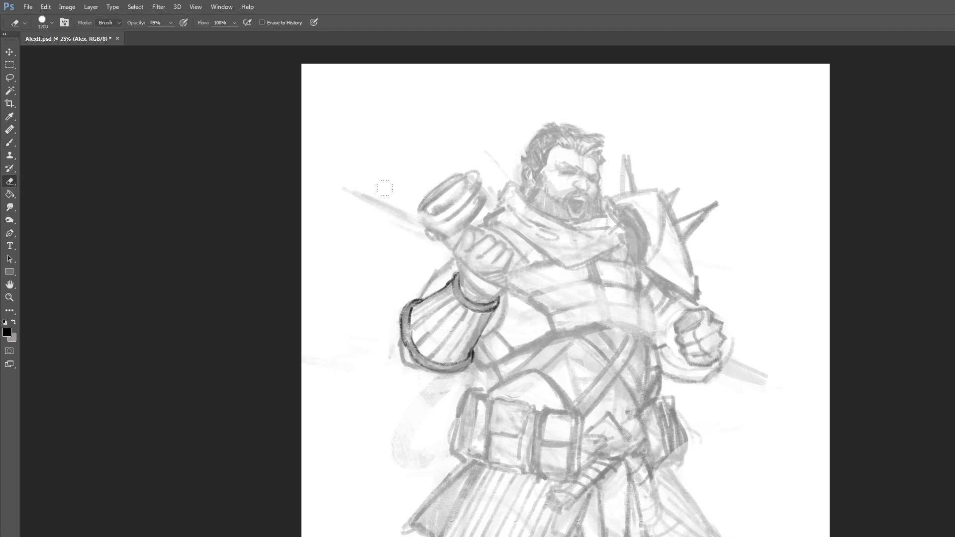
right_click(450, 250)
left_click(576, 47)
key("bracketleft")
left_click(12, 142)
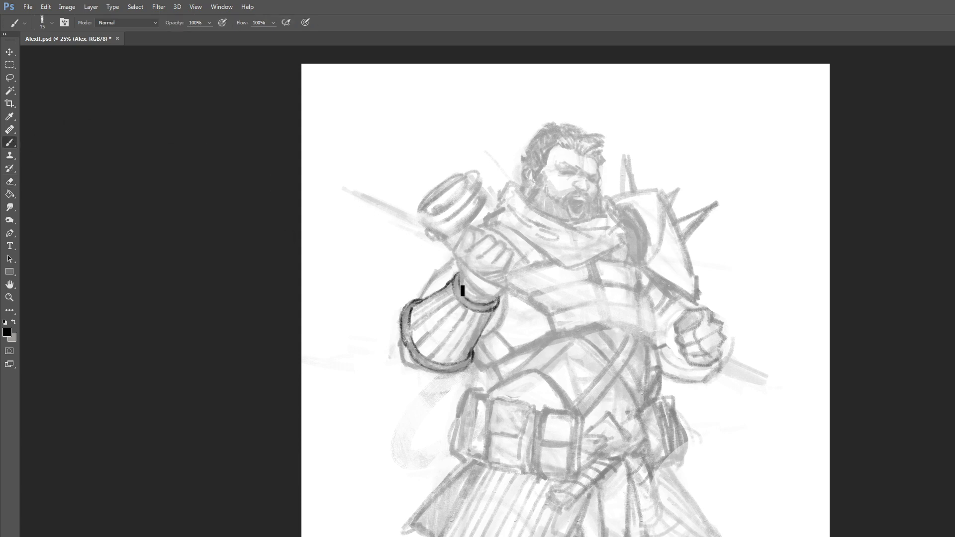
mouse_move(461, 295)
left_mouse_down()
mouse_move(456, 281)
mouse_move(463, 304)
left_mouse_up()
Ink the bracer's lengthwise ribs between the wrist cuff and the elbow rim with a 20 px brush.
key("bracketright")
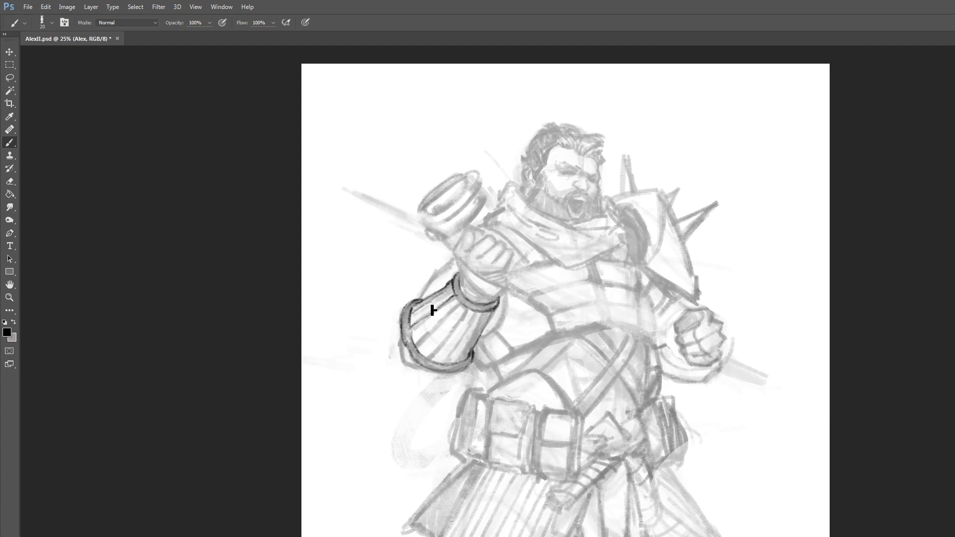
left_click_drag(414, 301, 455, 285)
mouse_move(448, 349)
left_mouse_down()
mouse_move(469, 320)
mouse_move(454, 371)
mouse_move(482, 319)
mouse_move(493, 322)
left_mouse_up()
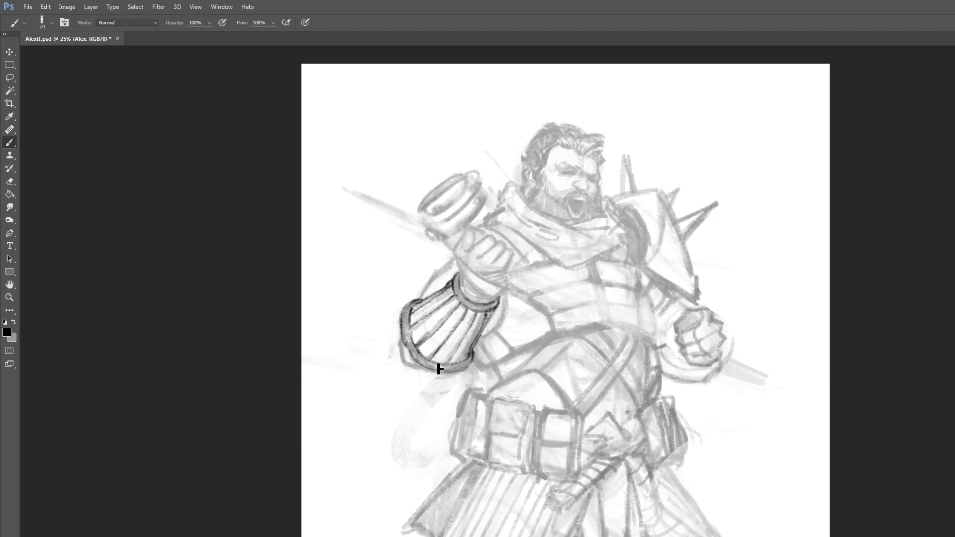
Darken the outer corner of the bracer's elbow rim and shade the sleeve behind its torso-facing edge.
key("bracketright")
key("bracketleft")
mouse_move(421, 368)
left_mouse_down()
mouse_move(410, 353)
mouse_move(428, 372)
mouse_move(406, 348)
mouse_move(410, 356)
left_mouse_up()
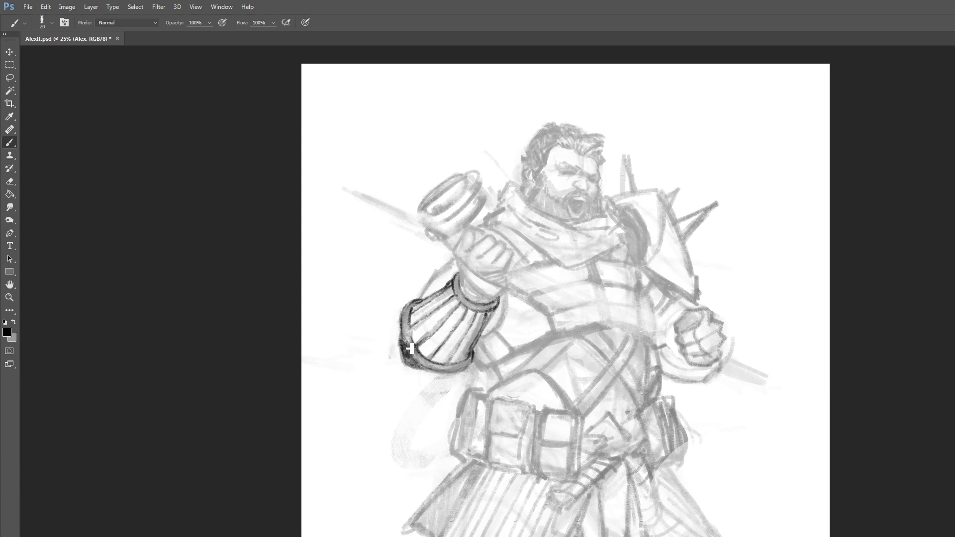
mouse_move(410, 349)
left_mouse_down()
mouse_move(437, 367)
mouse_move(480, 363)
left_mouse_up()
key("bracketright")
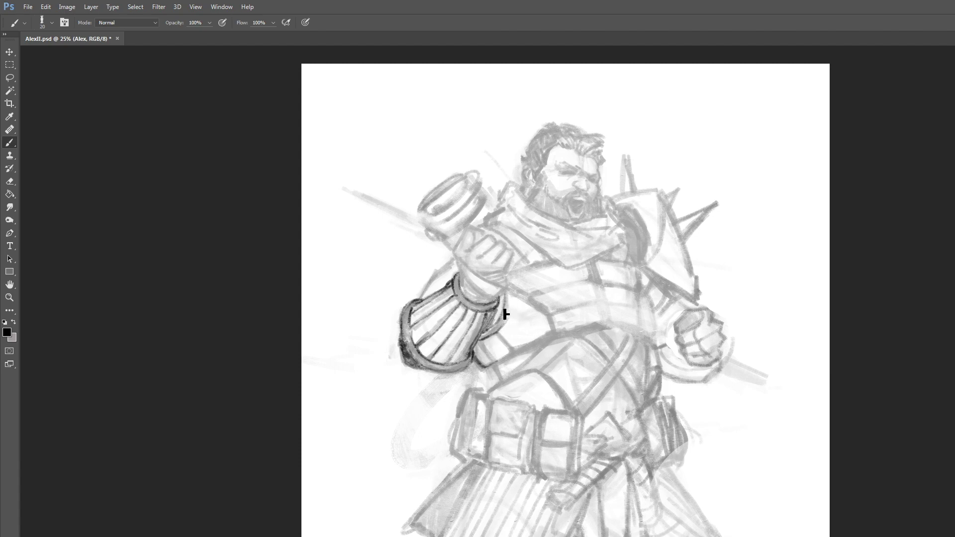
mouse_move(505, 314)
left_mouse_down()
mouse_move(507, 303)
mouse_move(493, 336)
mouse_move(516, 304)
left_mouse_up()
Ink the chest armour's lower edge, plate divisions and vertical centre band over the faded sketch.
left_click_drag(493, 372, 562, 343)
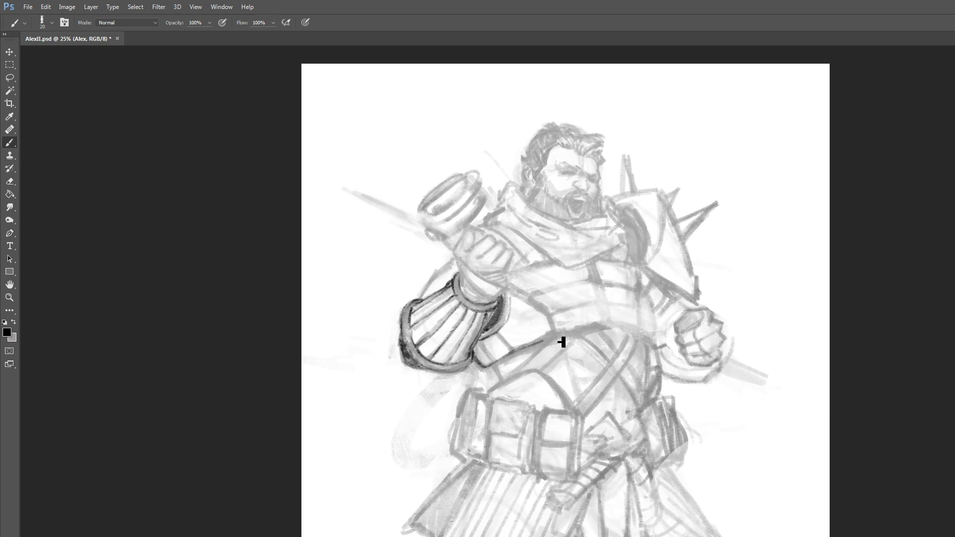
mouse_move(533, 304)
left_mouse_down()
mouse_move(562, 339)
mouse_move(534, 291)
mouse_move(595, 316)
mouse_move(560, 342)
mouse_move(607, 331)
mouse_move(564, 316)
mouse_move(604, 310)
mouse_move(592, 310)
mouse_move(602, 326)
left_mouse_up()
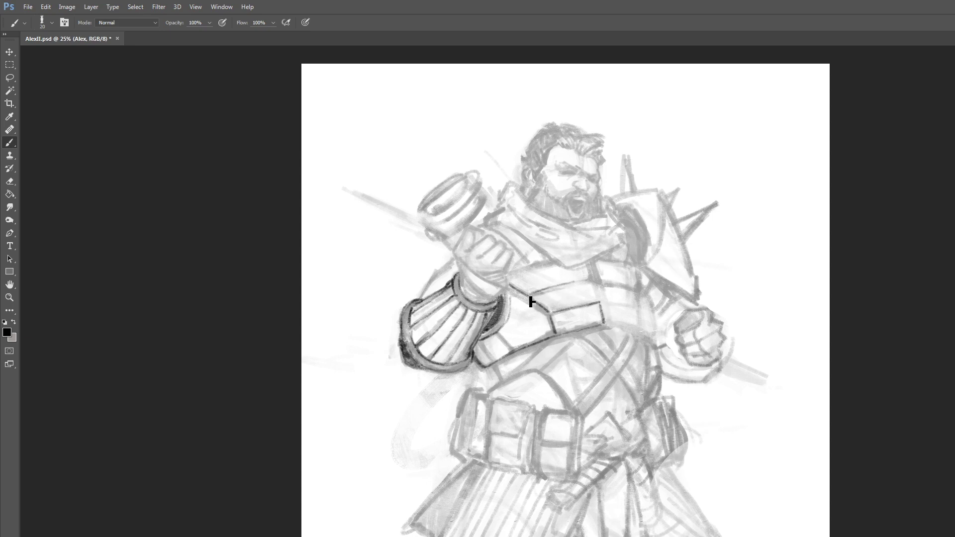
mouse_move(527, 295)
left_mouse_down()
mouse_move(595, 289)
mouse_move(595, 278)
mouse_move(606, 304)
left_mouse_up()
mouse_move(514, 281)
left_mouse_down()
mouse_move(563, 262)
mouse_move(599, 283)
left_mouse_up()
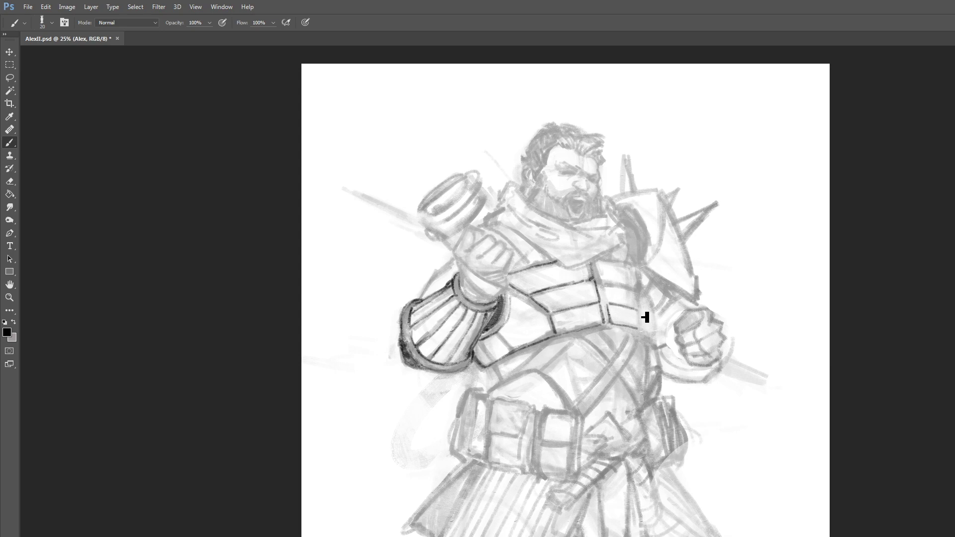
left_click_drag(640, 313, 640, 331)
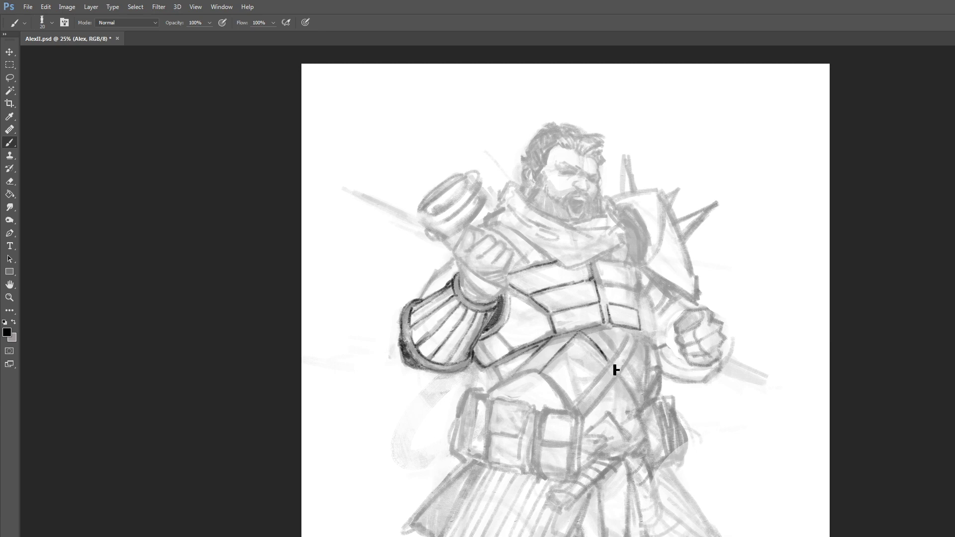
Ink the crossed straps over the belly, running from beneath the chest armour down toward the belt.
left_click_drag(597, 328, 620, 354)
key("ctrl+z")
mouse_move(577, 405)
left_mouse_down()
mouse_move(633, 335)
mouse_move(607, 370)
left_mouse_up()
mouse_move(603, 406)
left_mouse_down()
mouse_move(640, 354)
mouse_move(640, 335)
mouse_move(647, 350)
mouse_move(618, 388)
left_mouse_up()
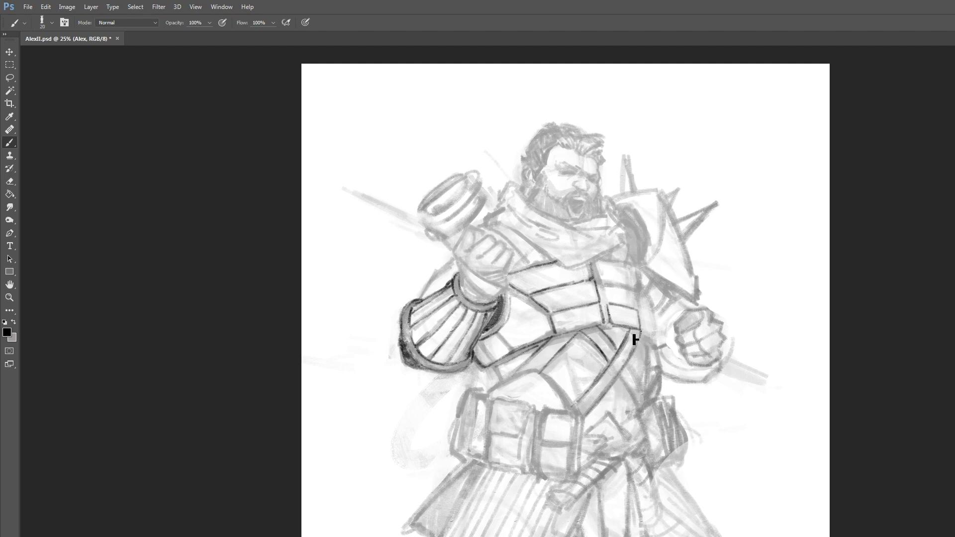
left_click_drag(589, 334, 611, 362)
left_click_drag(640, 329, 623, 356)
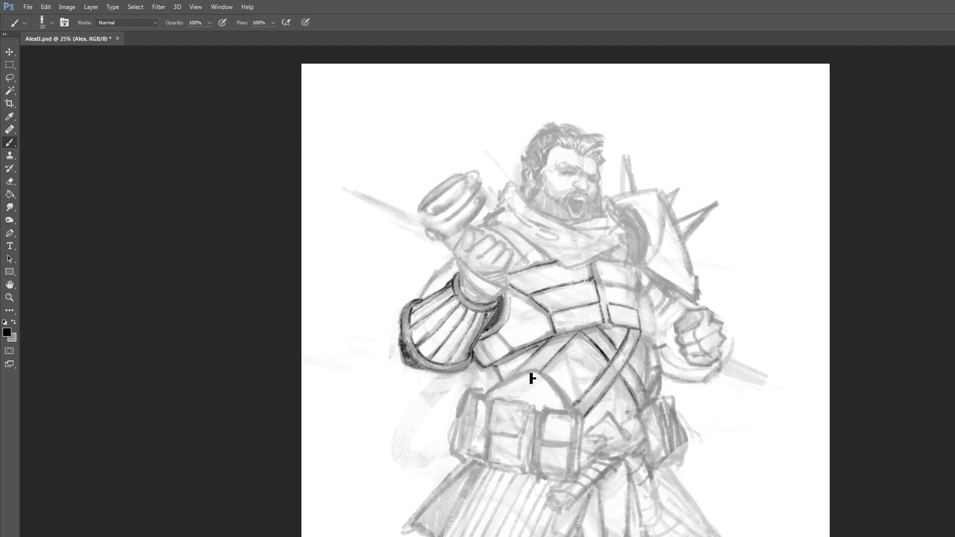
Ink the arched edge of the belly panel above the belt and the torso's contours at both sides of the waist.
mouse_move(487, 394)
left_mouse_down()
mouse_move(529, 372)
mouse_move(553, 383)
left_mouse_up()
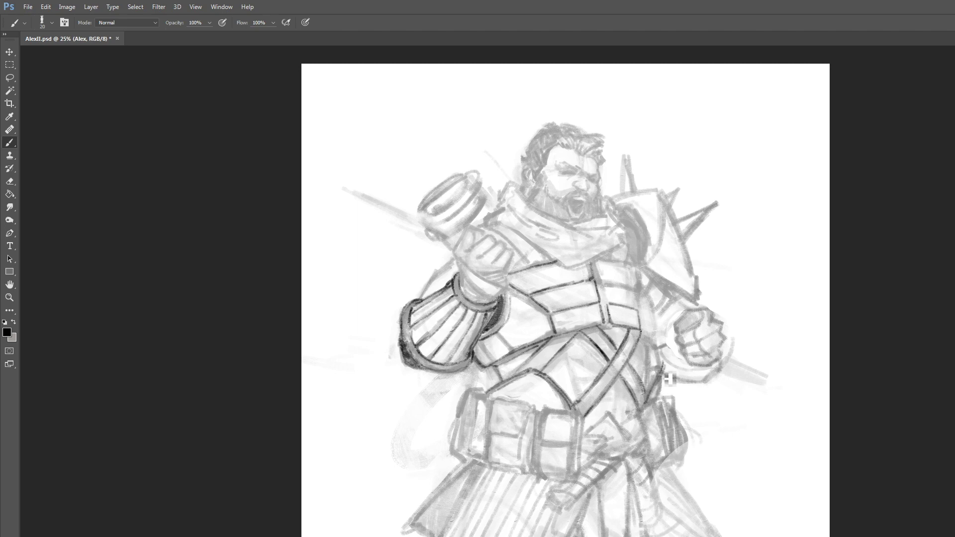
left_click_drag(663, 365, 664, 391)
left_click_drag(664, 366, 665, 388)
mouse_move(505, 369)
left_mouse_down()
mouse_move(525, 362)
mouse_move(497, 365)
mouse_move(527, 369)
mouse_move(496, 378)
left_mouse_up()
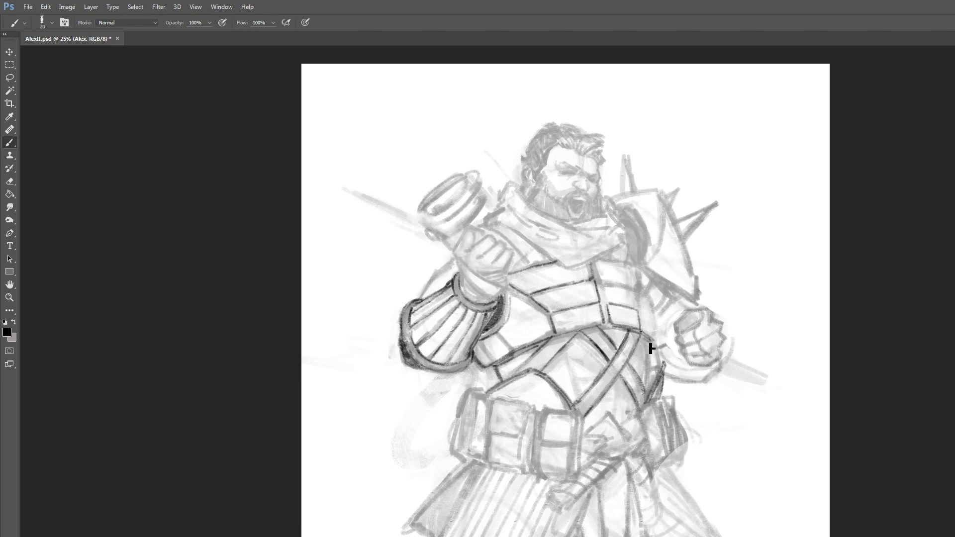
left_click_drag(656, 359, 653, 397)
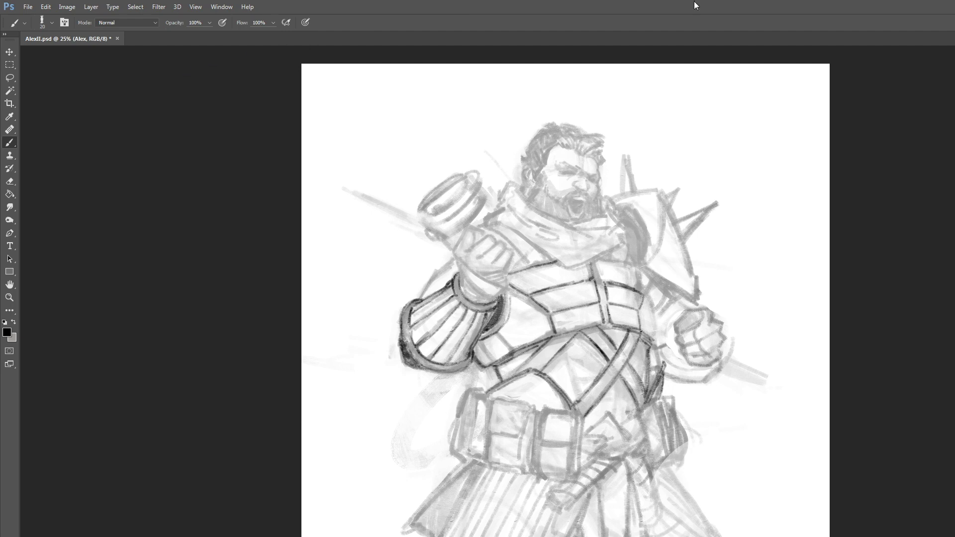
With a 15 px brush, darken the gap between bracer and torso, and outline the middle belt pouch and its flap.
key("bracketleft")
left_click_drag(494, 335, 507, 309)
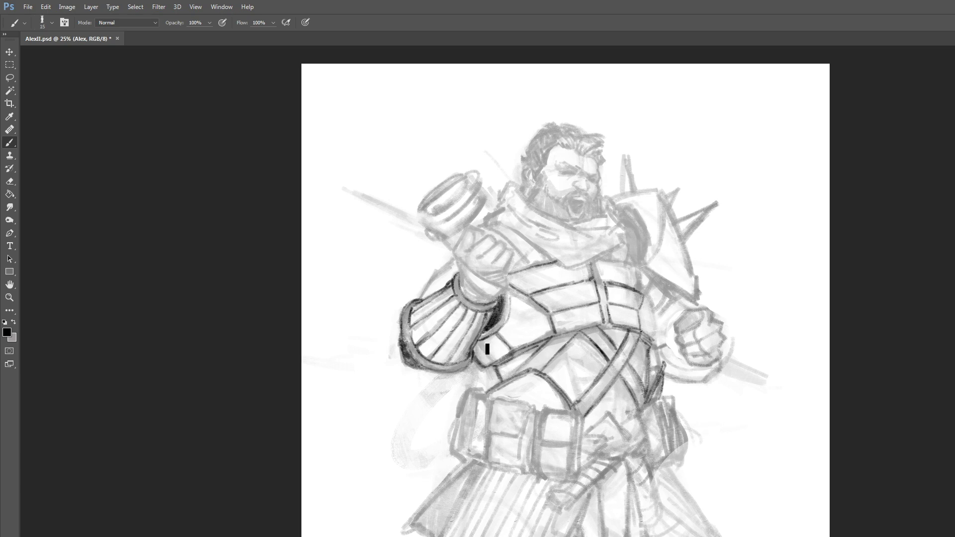
key("bracketright")
key("bracketleft")
left_click_drag(491, 402, 490, 425)
left_click_drag(524, 409, 531, 434)
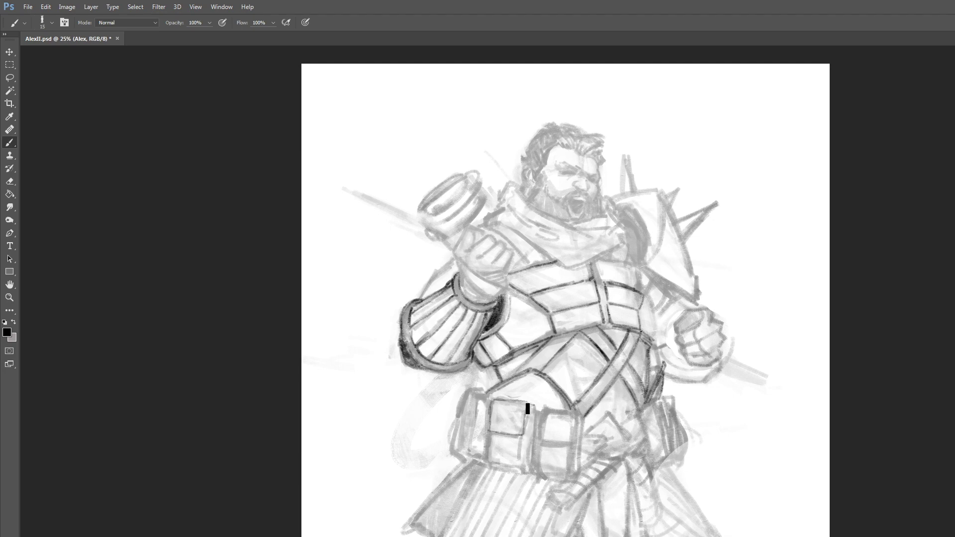
left_click_drag(533, 405, 540, 431)
key("bracketright")
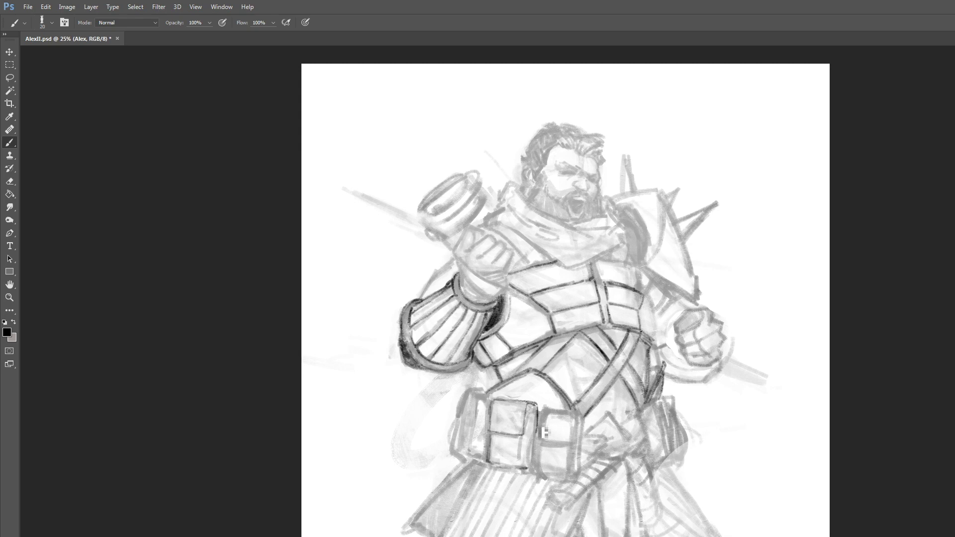
Outline the flap of the pouch nearest the belt knot and reinforce the middle pouch's flap edge at 15 px.
left_click_drag(550, 412, 547, 438)
key("bracketleft")
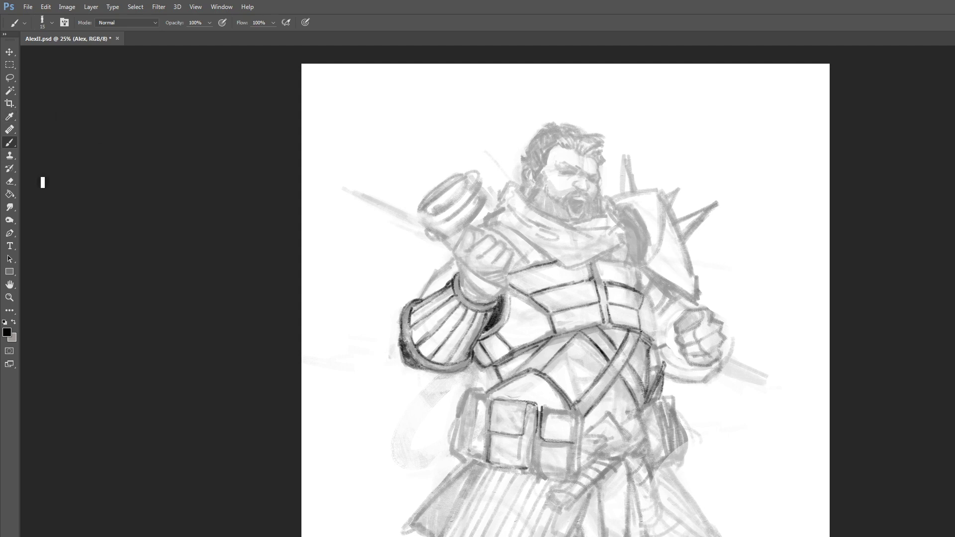
key("e")
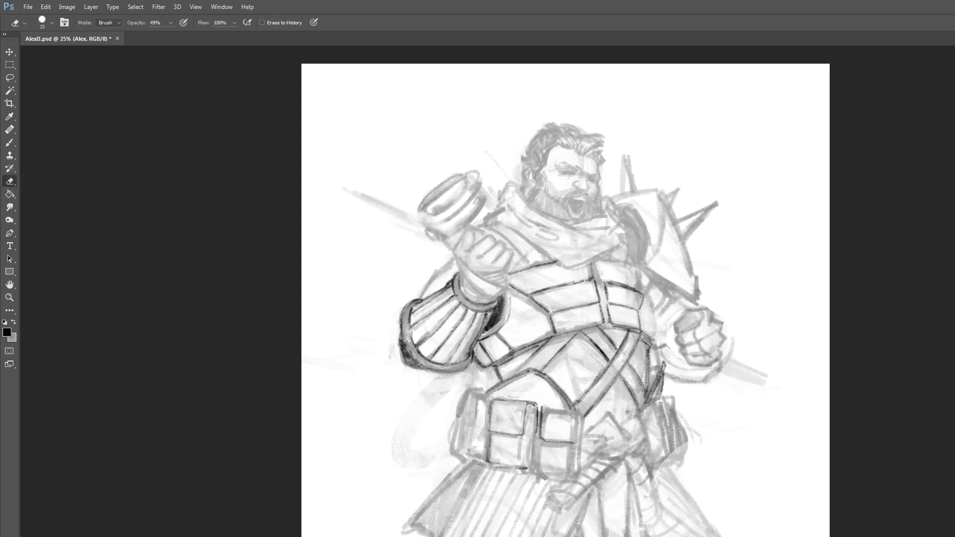
left_click(12, 145)
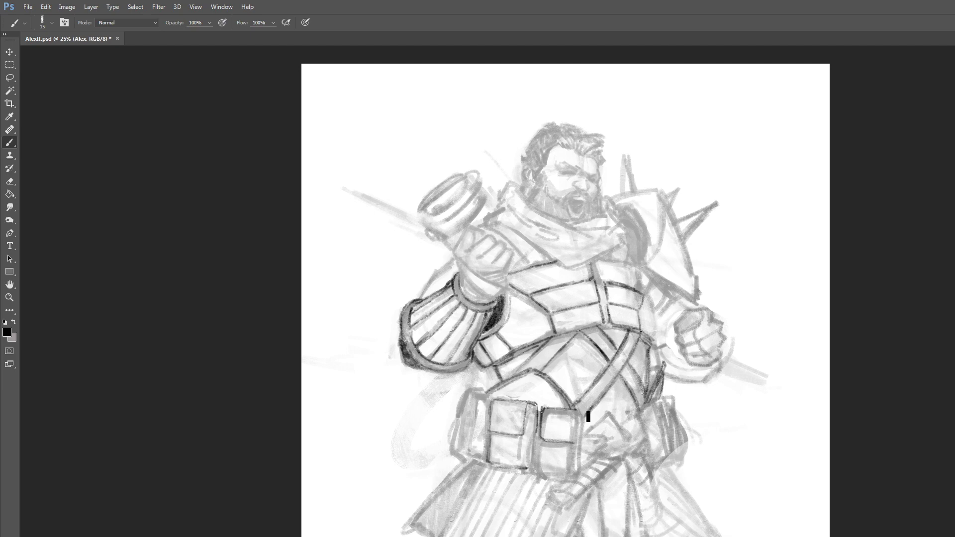
mouse_move(543, 409)
left_mouse_down()
mouse_move(581, 409)
mouse_move(581, 442)
left_mouse_up()
left_click_drag(493, 440, 524, 442)
Ink the lower body of the pouch nearest the knot at 15 px and thicken its knot-facing side at 20 px.
key("bracketright")
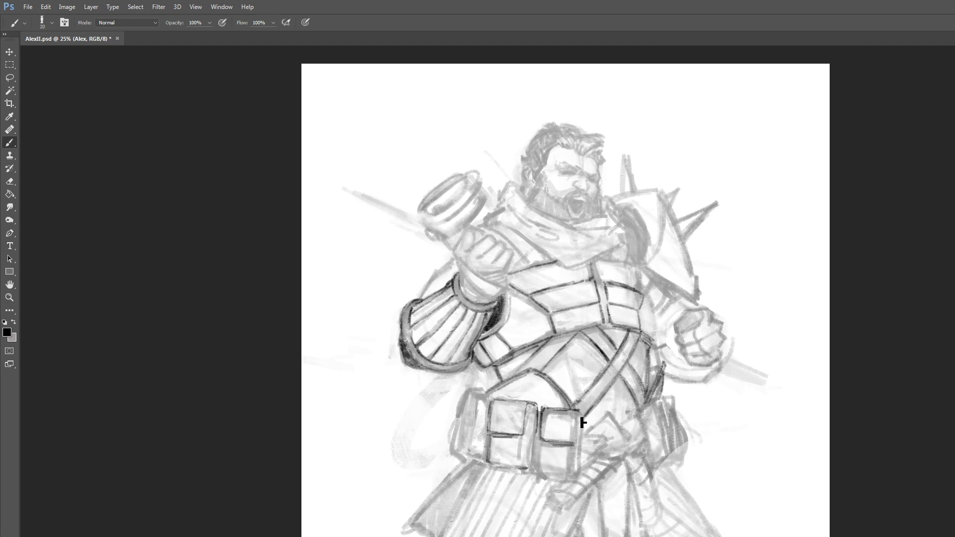
left_click_drag(580, 419, 581, 446)
key("bracketleft")
mouse_move(538, 434)
left_mouse_down()
mouse_move(538, 468)
mouse_move(577, 478)
left_mouse_up()
key("bracketright")
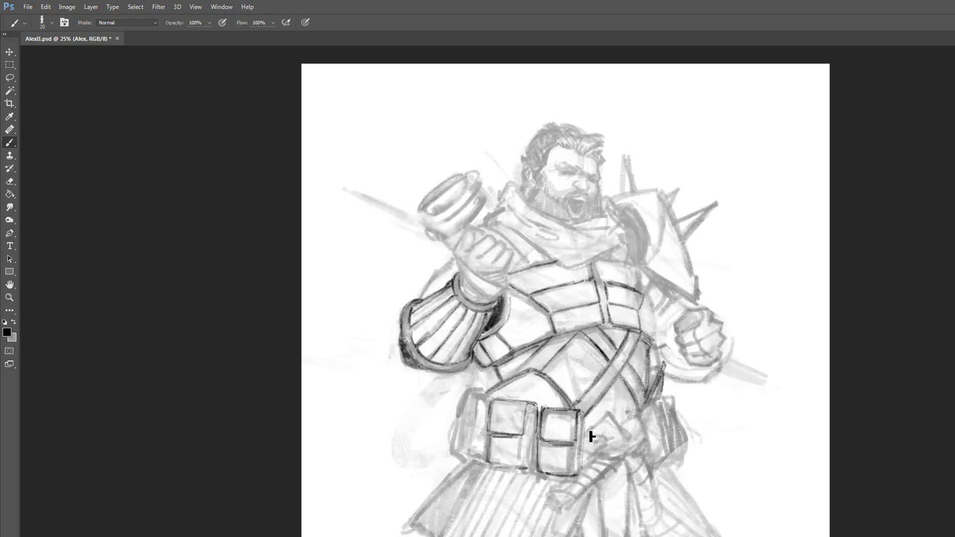
left_click_drag(581, 422, 583, 458)
left_click_drag(583, 420, 582, 473)
Lasso the pouch nearest the belt knot, adjust it slightly with Free Transform, and deselect it.
left_click(10, 78)
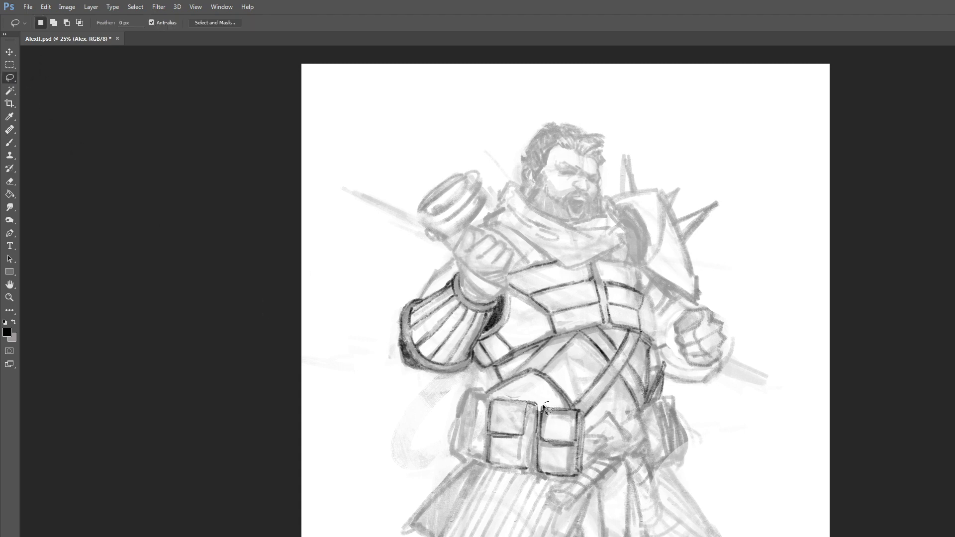
mouse_move(539, 424)
left_mouse_down()
mouse_move(532, 467)
mouse_move(546, 481)
left_mouse_up()
left_click_drag(582, 404, 536, 398)
key("ctrl+t")
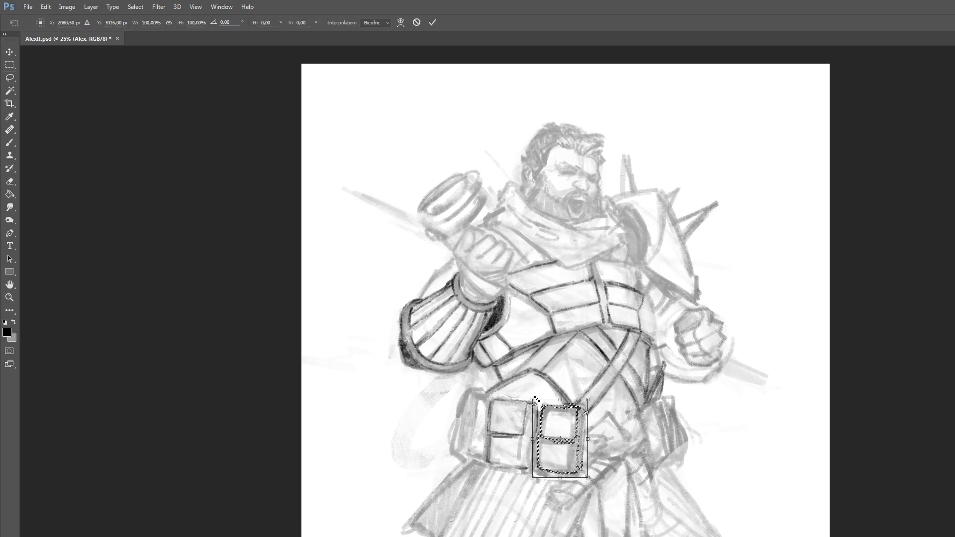
key("Return")
key("ctrl+d")
Thicken the adjusted pouch's bottom edge with a 25 px brush and its knot-facing side with a 20 px brush.
key("b")
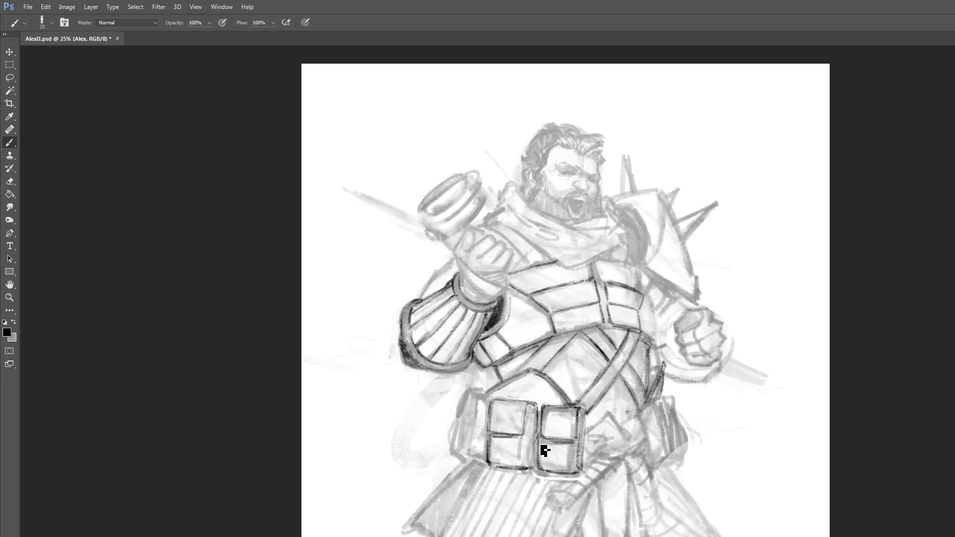
key("bracketright")
left_click_drag(545, 474, 582, 478)
key("bracketleft")
mouse_move(587, 425)
left_mouse_down()
mouse_move(589, 413)
mouse_move(597, 441)
mouse_move(589, 419)
mouse_move(586, 480)
mouse_move(592, 456)
left_mouse_up()
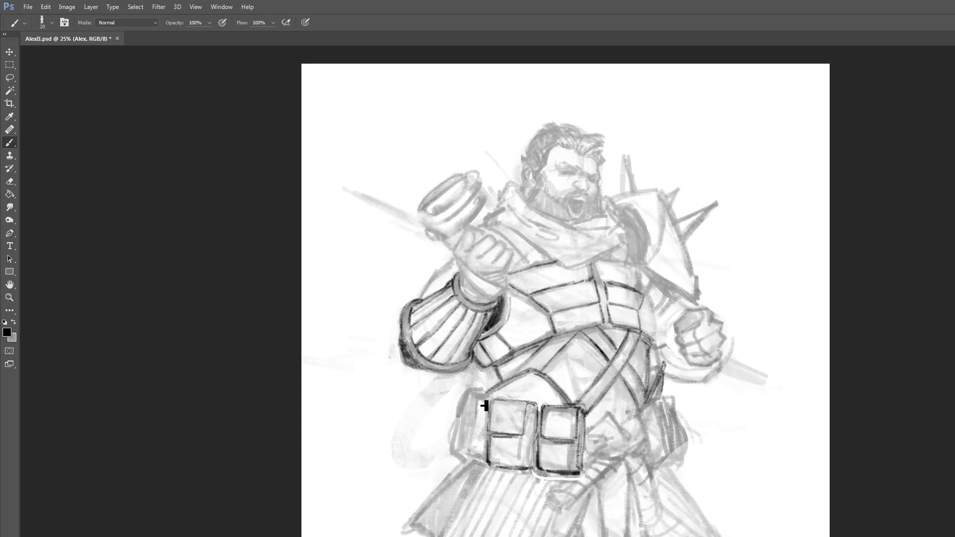
Outline the outermost pouch at the bracer-side hip and add flap straps and small clasps to the other two pouches.
mouse_move(482, 411)
left_mouse_down()
mouse_move(492, 406)
mouse_move(480, 400)
mouse_move(473, 435)
mouse_move(475, 398)
mouse_move(500, 404)
mouse_move(468, 445)
mouse_move(470, 435)
mouse_move(470, 456)
mouse_move(492, 465)
mouse_move(486, 428)
mouse_move(482, 445)
mouse_move(493, 407)
mouse_move(485, 404)
mouse_move(502, 409)
mouse_move(502, 429)
mouse_move(522, 413)
mouse_move(505, 452)
mouse_move(516, 447)
left_mouse_up()
mouse_move(471, 399)
left_mouse_down()
mouse_move(471, 427)
mouse_move(482, 404)
mouse_move(475, 443)
mouse_move(467, 436)
left_mouse_up()
mouse_move(565, 411)
left_mouse_down()
mouse_move(567, 444)
mouse_move(552, 439)
left_mouse_up()
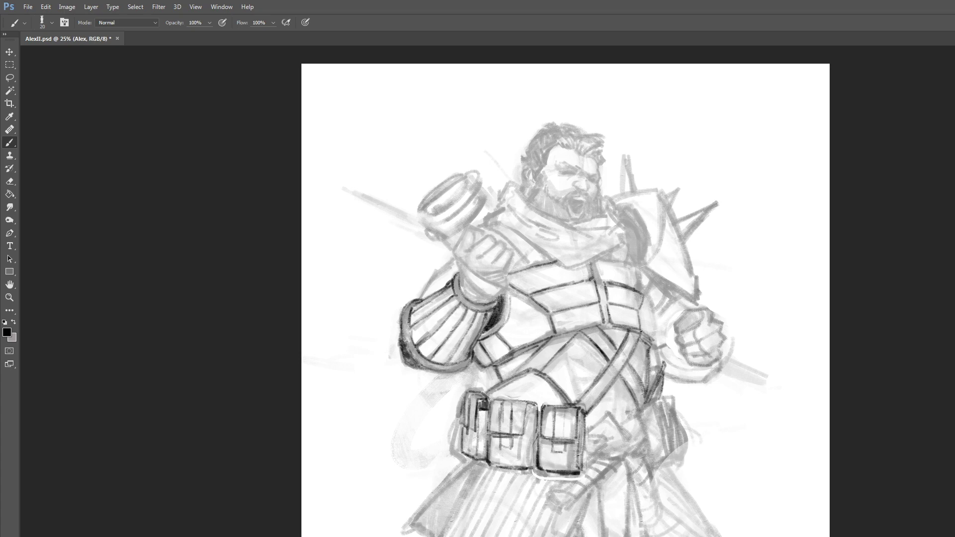
left_click_drag(566, 410, 555, 440)
Lasso the pouch nearest the belt knot and stretch it slightly wider toward the knot with Free Transform.
left_click(9, 78)
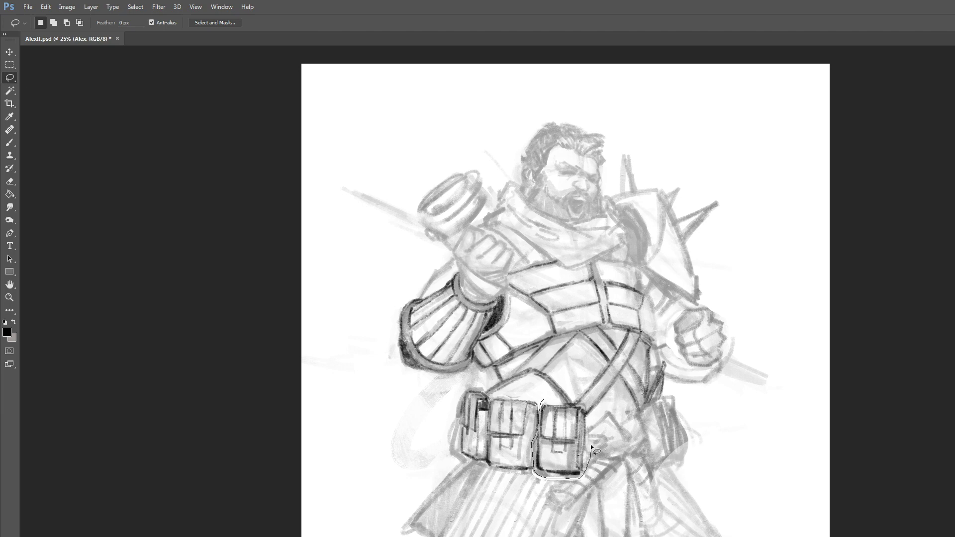
left_click_drag(586, 406, 582, 403)
key("ctrl+t")
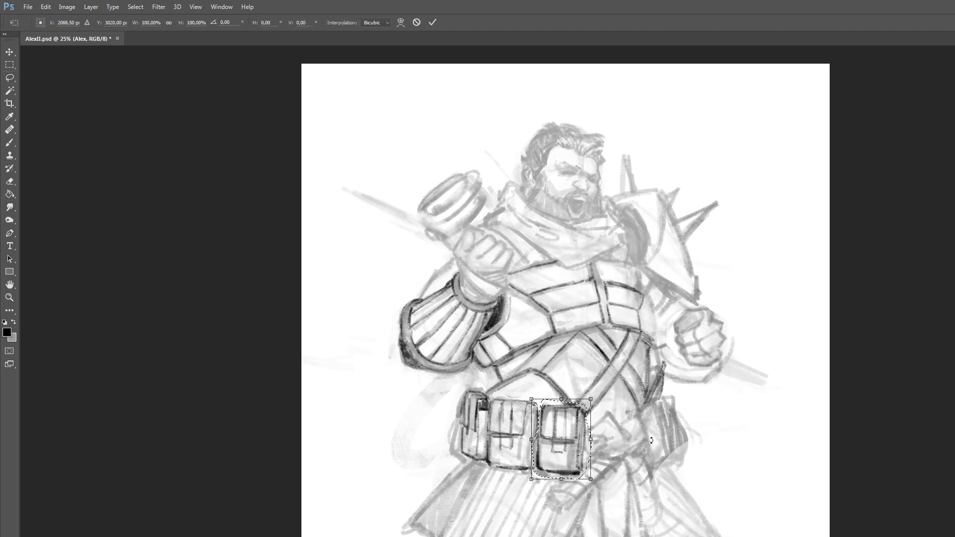
left_click_drag(593, 442, 600, 442)
key("Return")
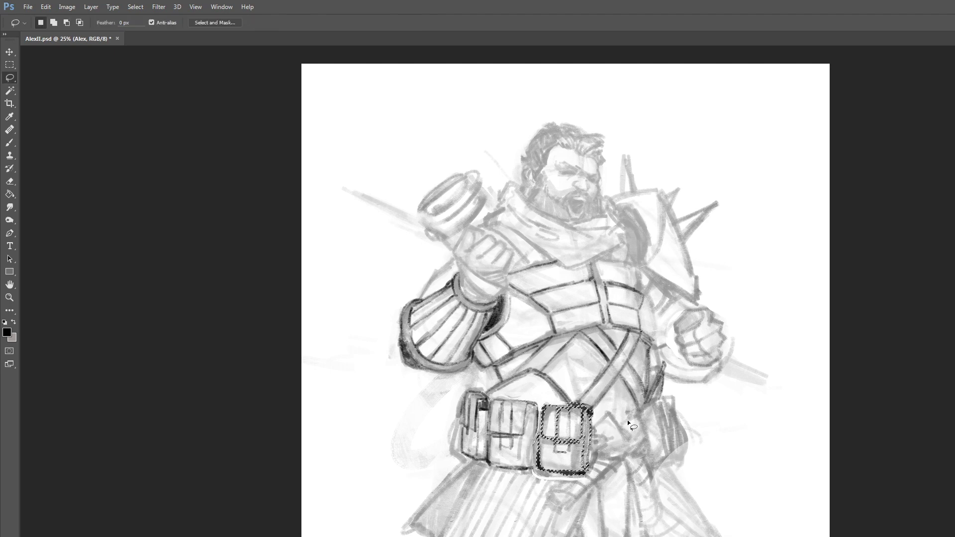
Deselect the widened pouch, shade the gap beside the middle pouch, and darken the widened pouch's knot-facing side.
left_click(10, 143)
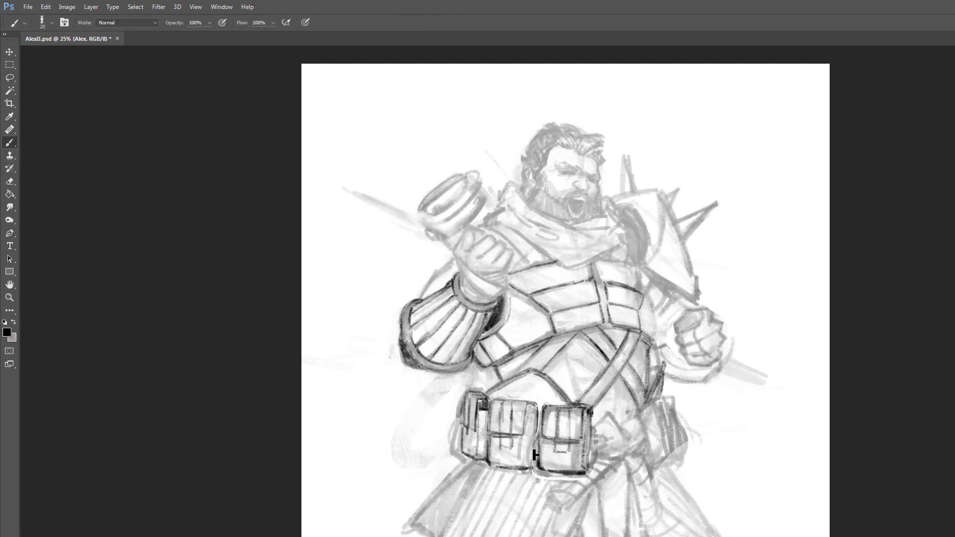
left_click_drag(530, 430, 531, 464)
mouse_move(534, 419)
left_mouse_down()
mouse_move(529, 411)
mouse_move(541, 422)
left_mouse_up()
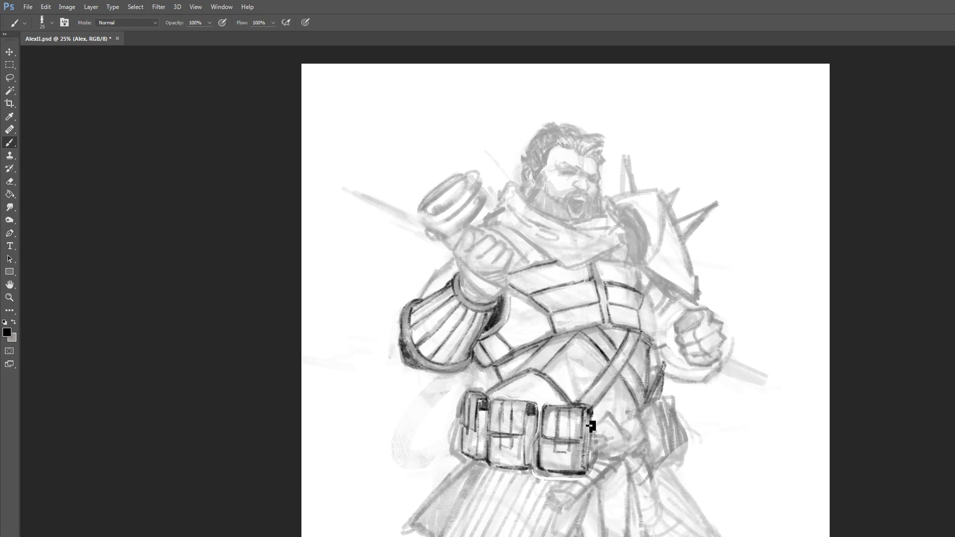
key("bracketright")
key("bracketleft")
left_click_drag(591, 437, 591, 466)
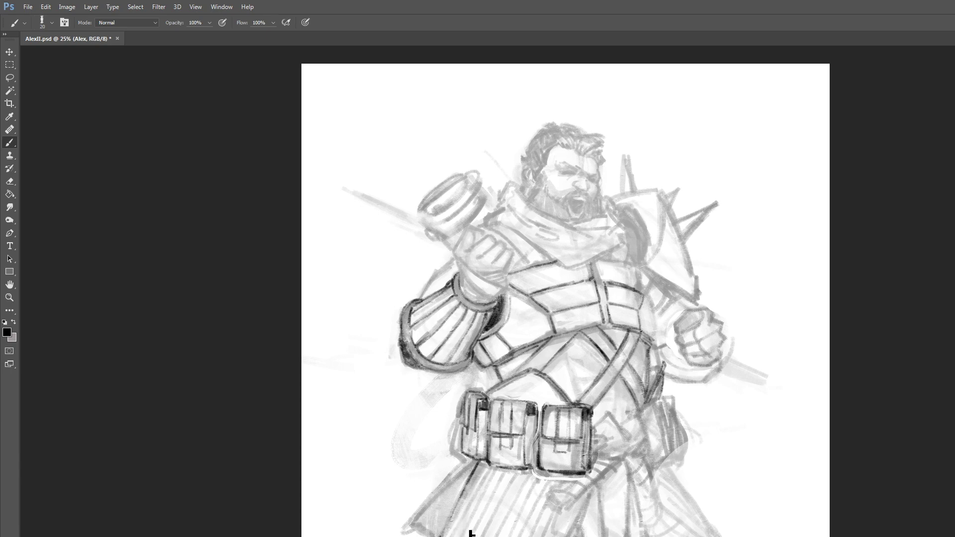
Ink the belt's cloth knot and its two hanging ends with 25 and 20 px brushes, and save the document.
scroll(634, 354, "down", 2)
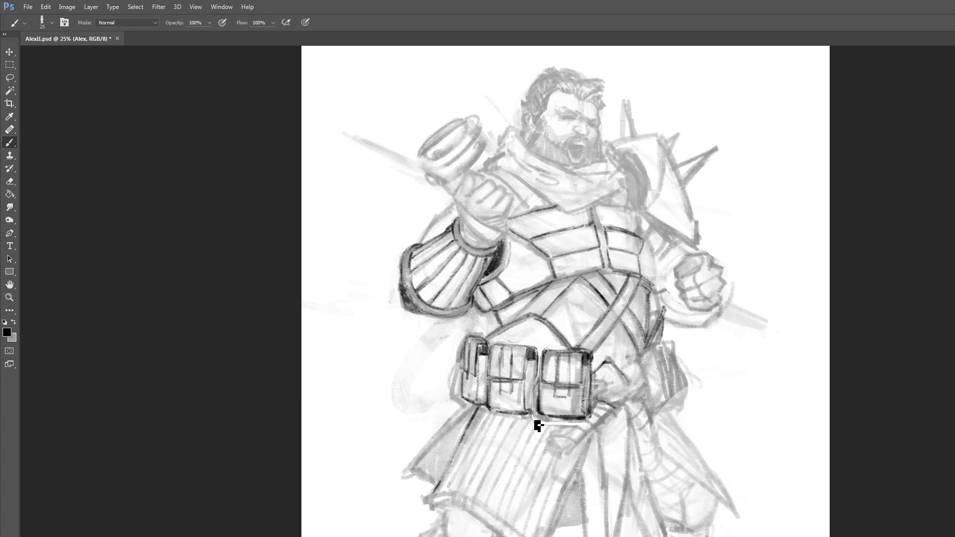
mouse_move(598, 390)
left_mouse_down()
mouse_move(616, 414)
mouse_move(632, 395)
mouse_move(603, 393)
mouse_move(622, 389)
mouse_move(559, 458)
mouse_move(568, 462)
mouse_move(617, 414)
mouse_move(613, 423)
mouse_move(647, 404)
mouse_move(622, 403)
mouse_move(639, 422)
mouse_move(652, 478)
mouse_move(657, 455)
left_mouse_up()
key("bracketleft")
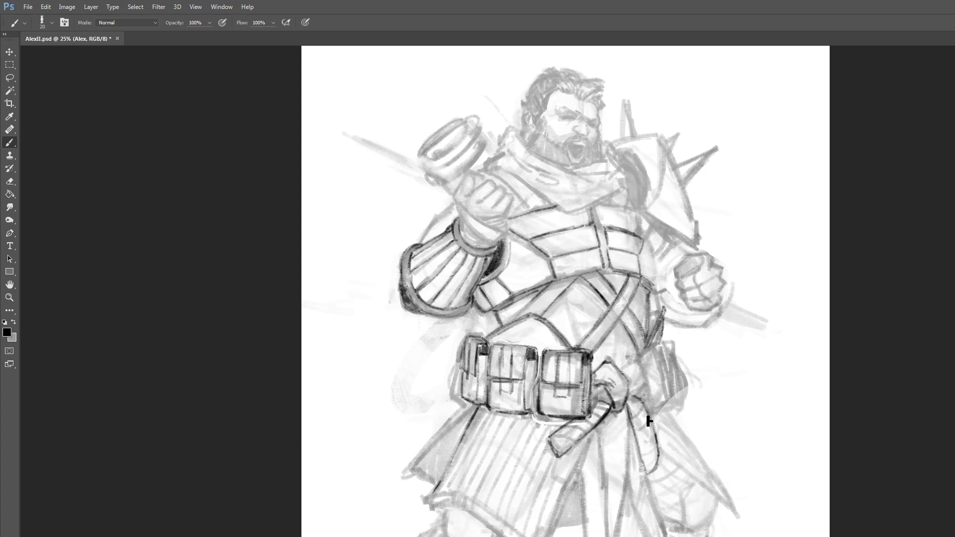
mouse_move(646, 383)
left_mouse_down()
mouse_move(649, 401)
mouse_move(627, 378)
mouse_move(646, 404)
left_mouse_up()
left_click_drag(647, 372, 635, 383)
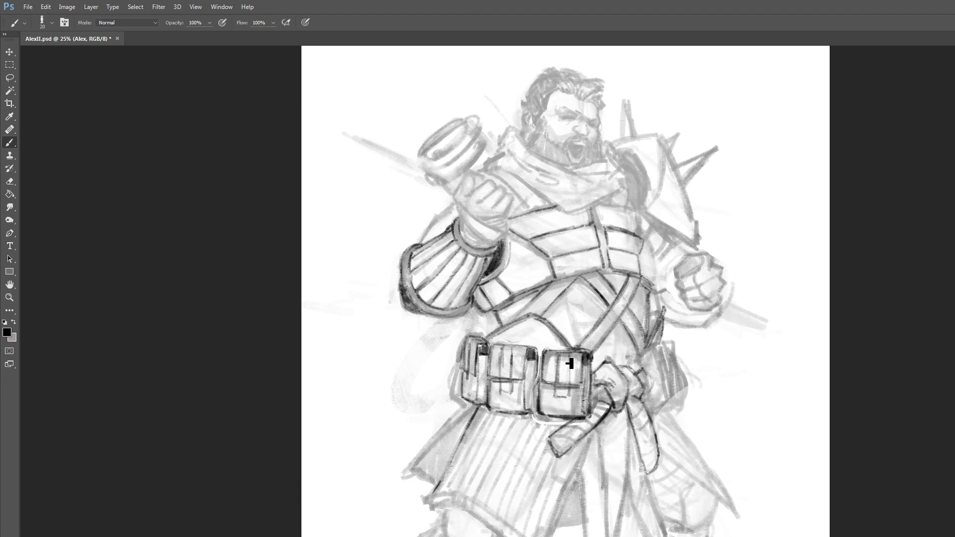
key("ctrl+s")
Darken the belt gap beyond the knot and ink the far-hip pouch with its flap and side lines.
mouse_move(651, 363)
left_mouse_down()
mouse_move(653, 379)
mouse_move(651, 368)
left_mouse_up()
left_click_drag(661, 401, 652, 384)
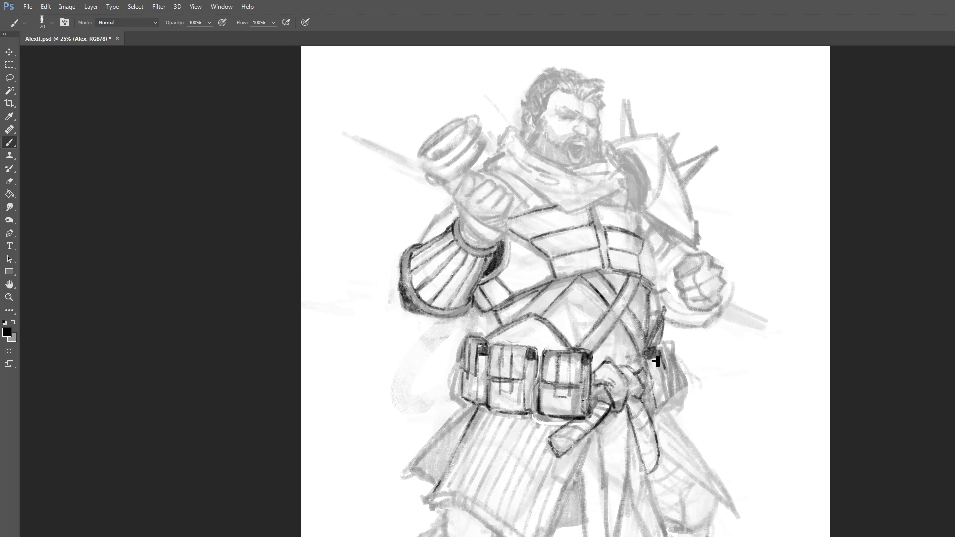
mouse_move(657, 361)
left_mouse_down()
mouse_move(663, 352)
mouse_move(663, 372)
mouse_move(679, 344)
mouse_move(674, 374)
mouse_move(682, 376)
left_mouse_up()
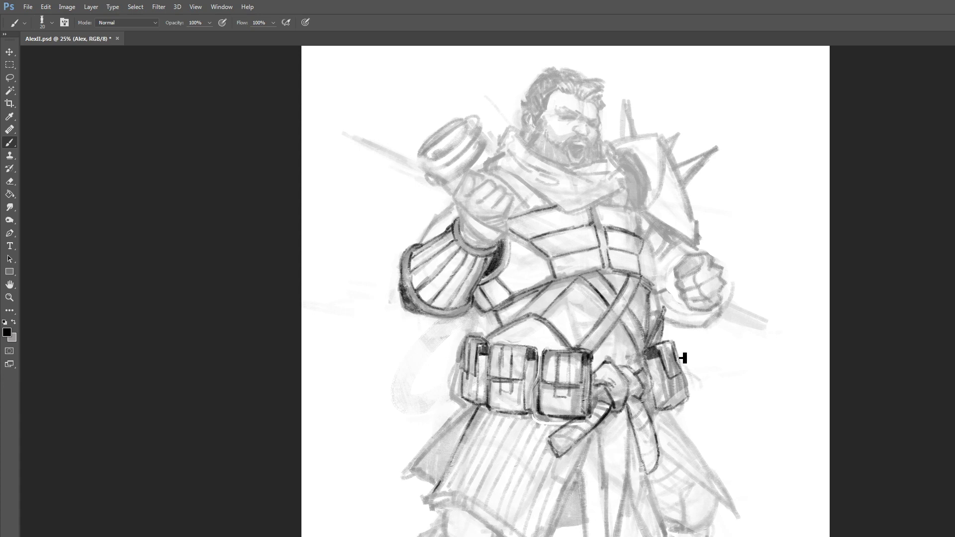
left_click_drag(670, 376, 676, 415)
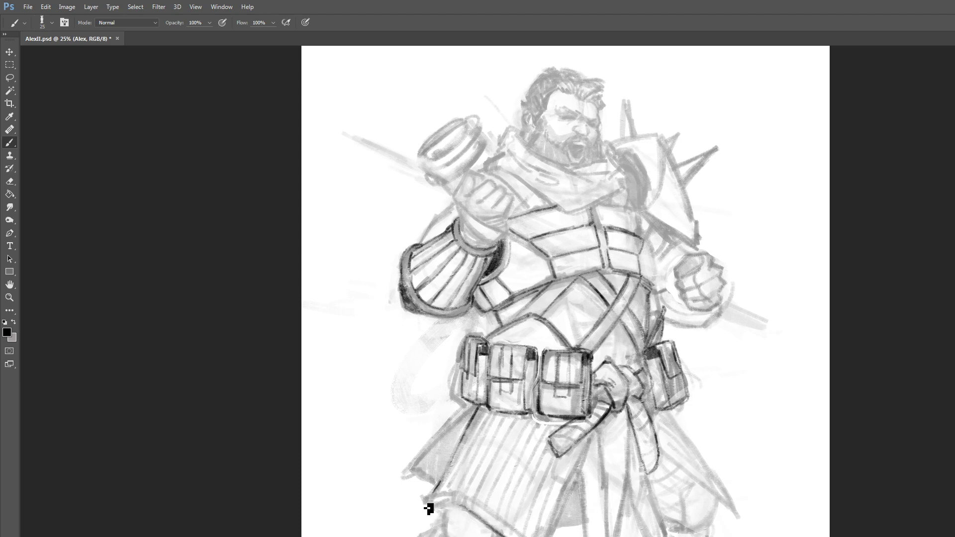
Ink the front skirt panel's hem border and long pleat lines with 25 and 20 px brushes.
left_click_drag(429, 509, 440, 482)
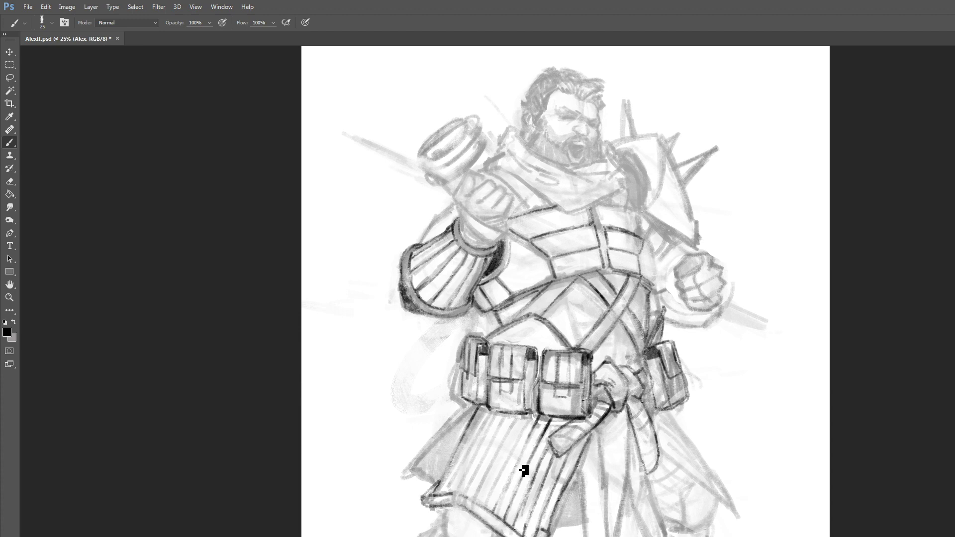
key("bracketleft")
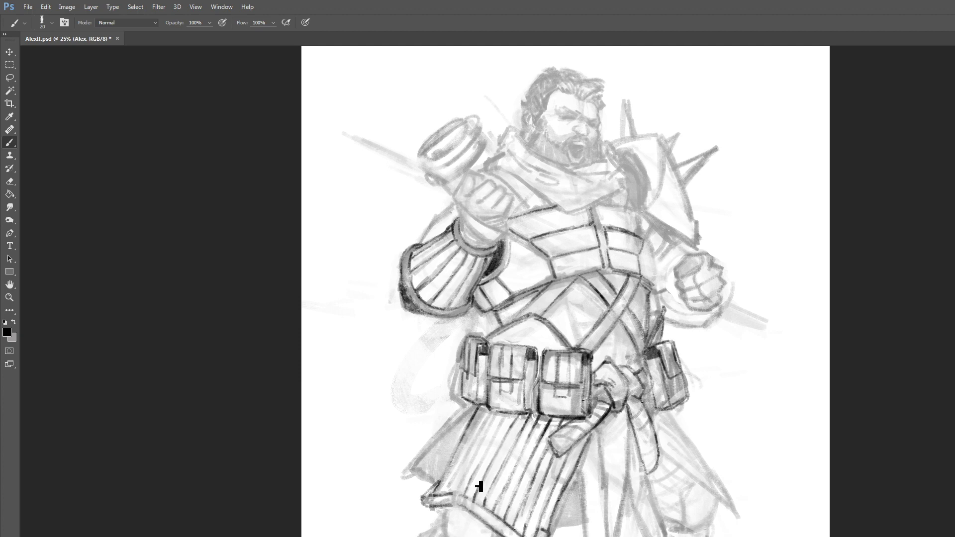
left_click_drag(508, 413, 483, 459)
left_click_drag(483, 451, 497, 417)
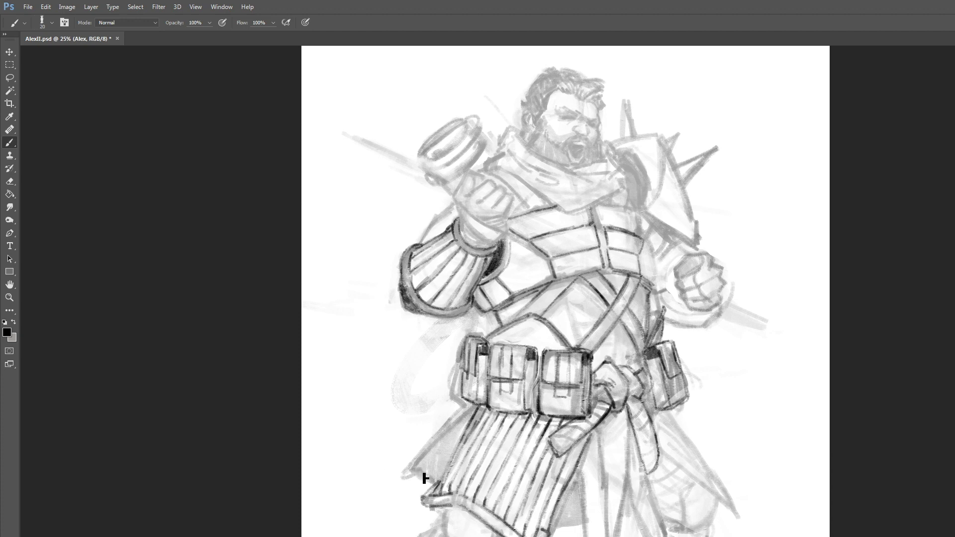
Outline the small rear skirt flap behind the pleated panel at 20 px and shade its inside dark at 30 px.
mouse_move(437, 491)
left_mouse_down()
mouse_move(416, 470)
mouse_move(418, 462)
mouse_move(412, 473)
mouse_move(434, 451)
mouse_move(422, 470)
mouse_move(449, 484)
mouse_move(436, 467)
left_mouse_up()
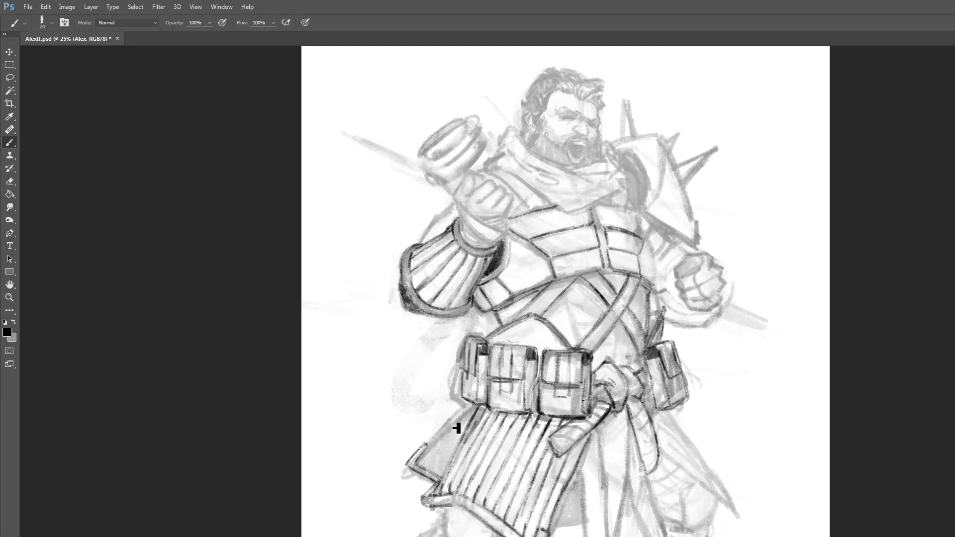
left_click_drag(457, 429, 466, 415)
mouse_move(435, 452)
left_mouse_down()
mouse_move(473, 410)
mouse_move(425, 462)
mouse_move(429, 473)
mouse_move(419, 465)
mouse_move(441, 480)
mouse_move(426, 505)
mouse_move(448, 512)
mouse_move(459, 497)
mouse_move(436, 495)
mouse_move(475, 494)
mouse_move(450, 498)
mouse_move(463, 496)
left_mouse_up()
key("bracketright")
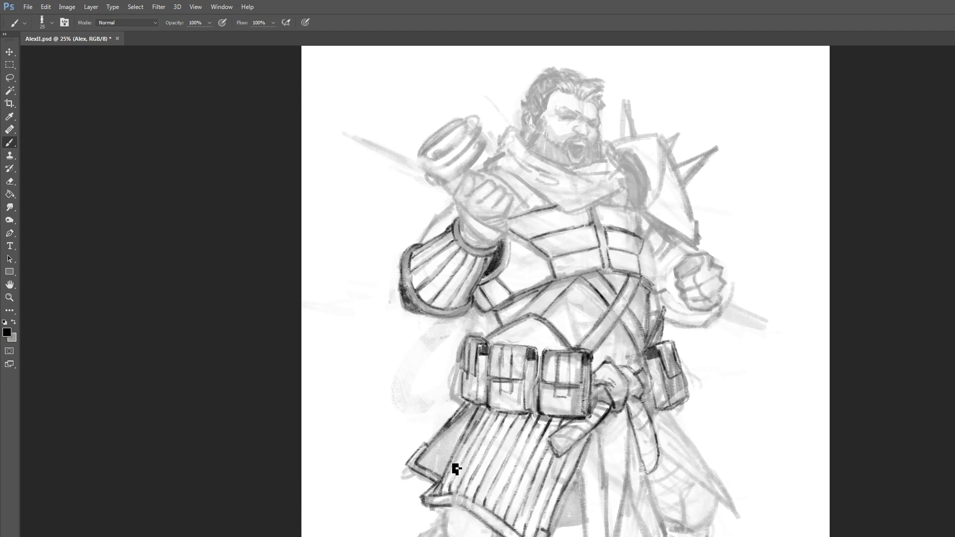
key("bracketright")
mouse_move(432, 464)
left_mouse_down()
mouse_move(423, 461)
mouse_move(448, 440)
mouse_move(450, 475)
mouse_move(473, 418)
mouse_move(460, 458)
mouse_move(465, 423)
left_mouse_up()
key("bracketleft")
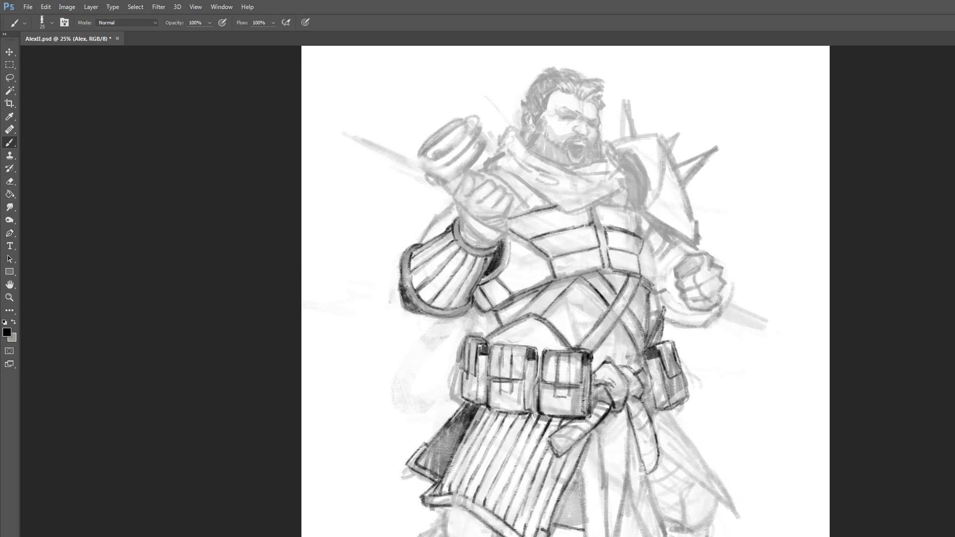
Ink the cloth strips hanging below the belt knot and darken the gaps between them with 25 and 20 px brushes.
left_click_drag(586, 473, 589, 524)
key("bracketleft")
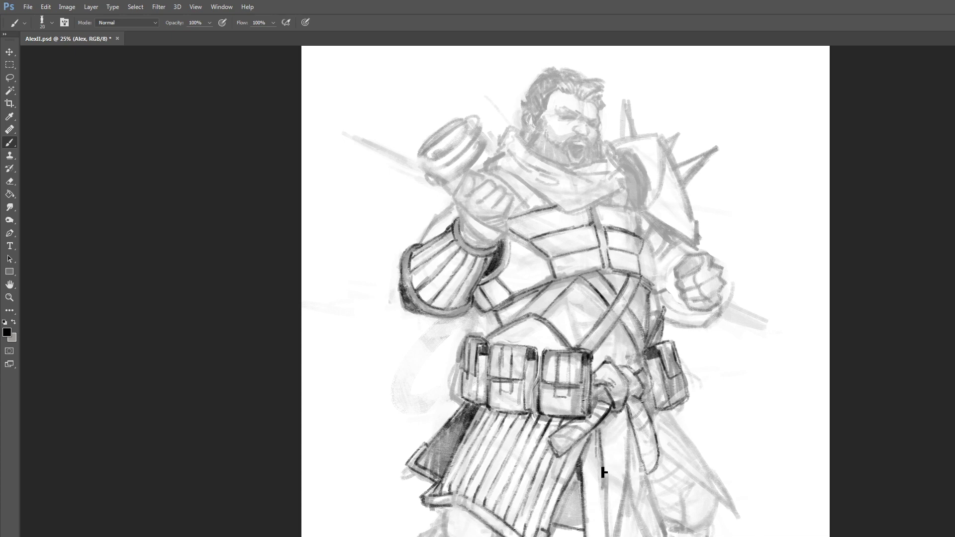
left_click_drag(604, 473, 603, 438)
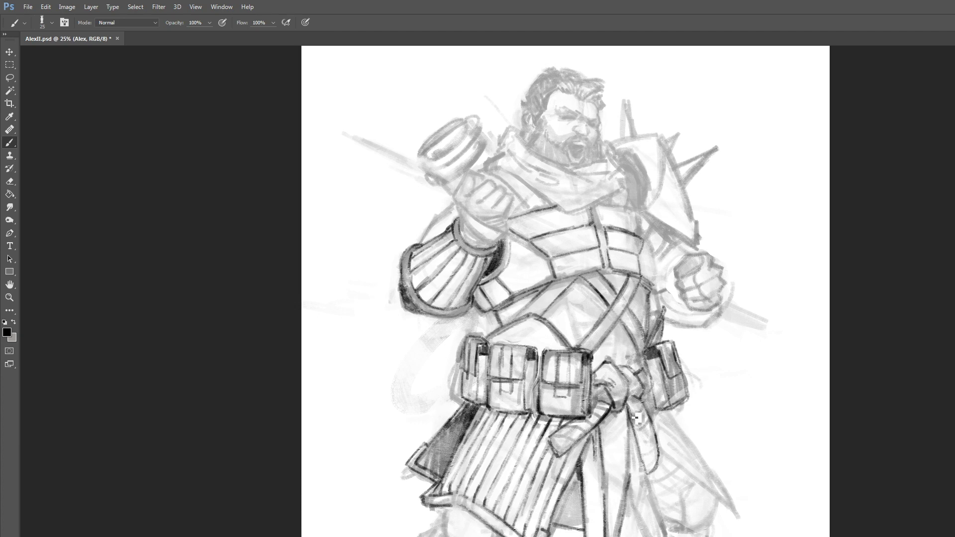
mouse_move(605, 428)
left_mouse_down()
mouse_move(605, 441)
mouse_move(606, 420)
mouse_move(611, 453)
left_mouse_up()
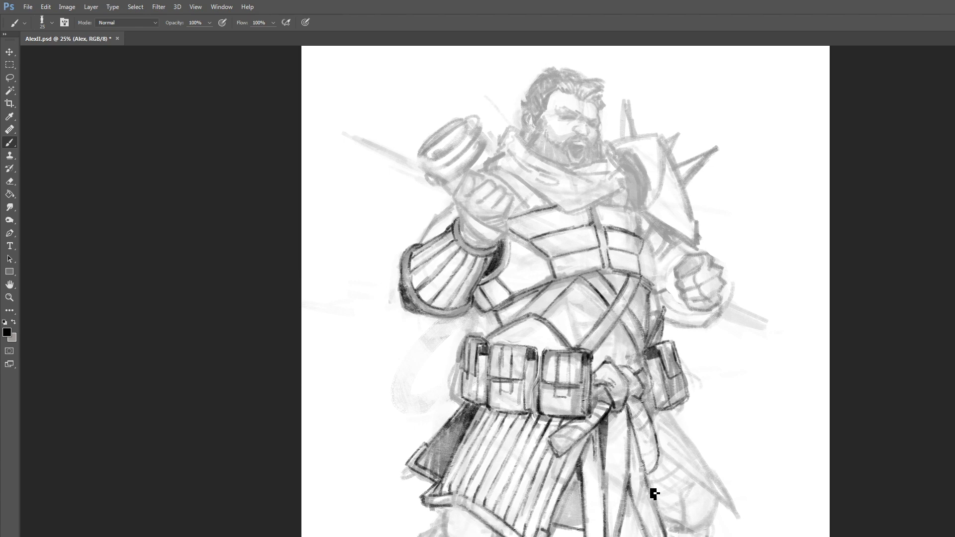
Draw curved wrap lines across the belt knot's two hanging ends with a 20 px brush, undoing stray strokes.
key("bracketleft")
mouse_move(567, 448)
left_mouse_down()
mouse_move(569, 433)
mouse_move(601, 410)
mouse_move(615, 421)
mouse_move(646, 405)
mouse_move(650, 437)
mouse_move(641, 440)
mouse_move(655, 438)
left_mouse_up()
key("ctrl+z")
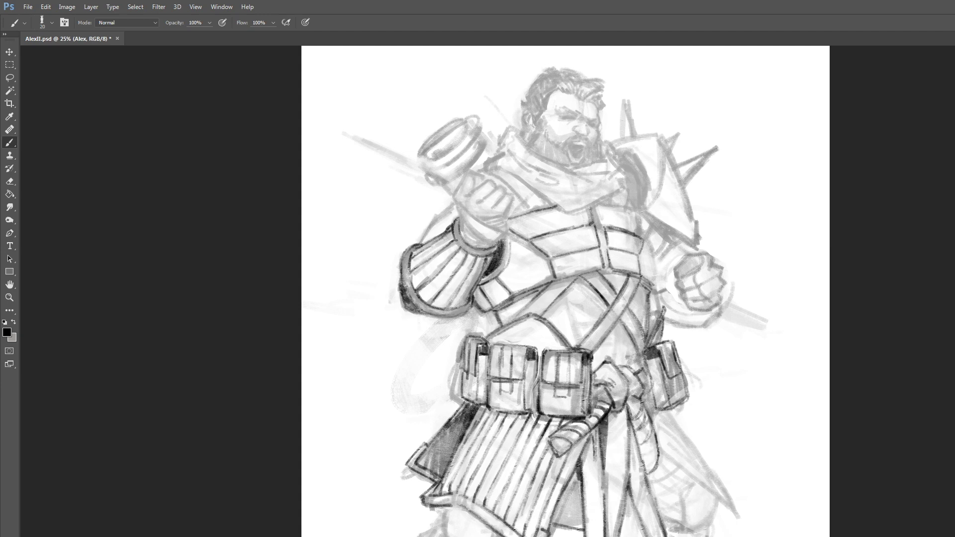
key("ctrl+z")
Ink the outline and pointed tip of the far-side skirt flap, darkening its inner edge beside the hanging cloth end.
key("bracketright")
left_click_drag(657, 439, 667, 450)
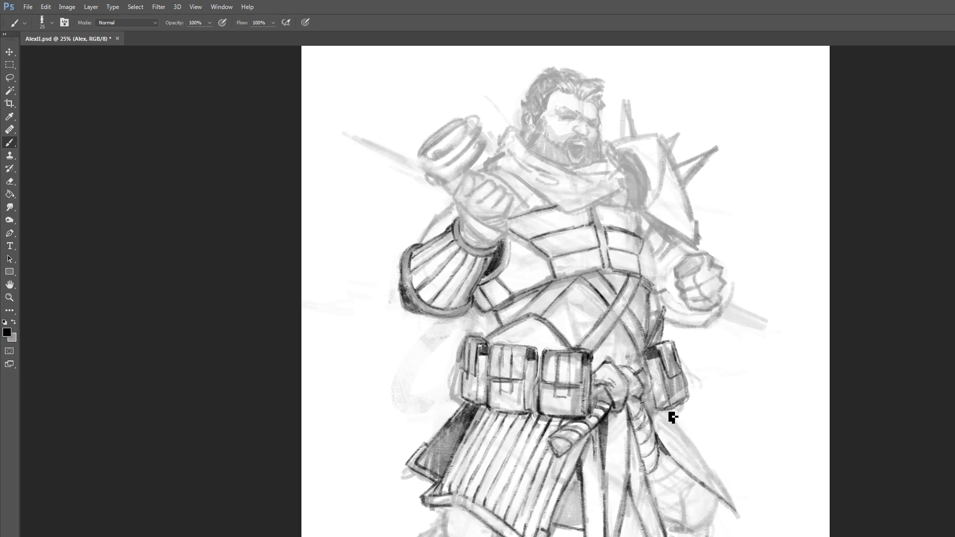
key("bracketright")
mouse_move(719, 492)
left_mouse_down()
mouse_move(721, 480)
mouse_move(731, 499)
mouse_move(719, 482)
left_mouse_up()
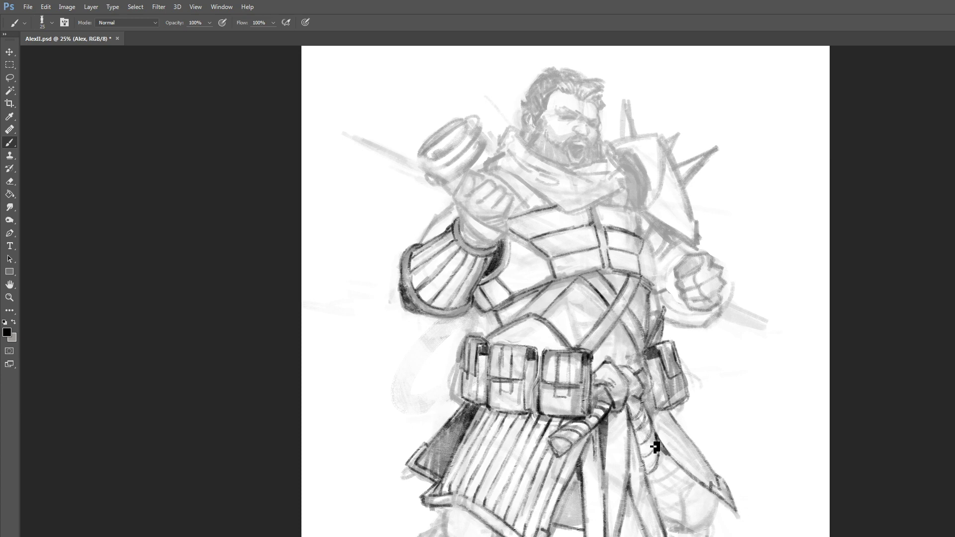
mouse_move(668, 461)
left_mouse_down()
mouse_move(660, 437)
mouse_move(695, 482)
mouse_move(681, 426)
mouse_move(679, 453)
left_mouse_up()
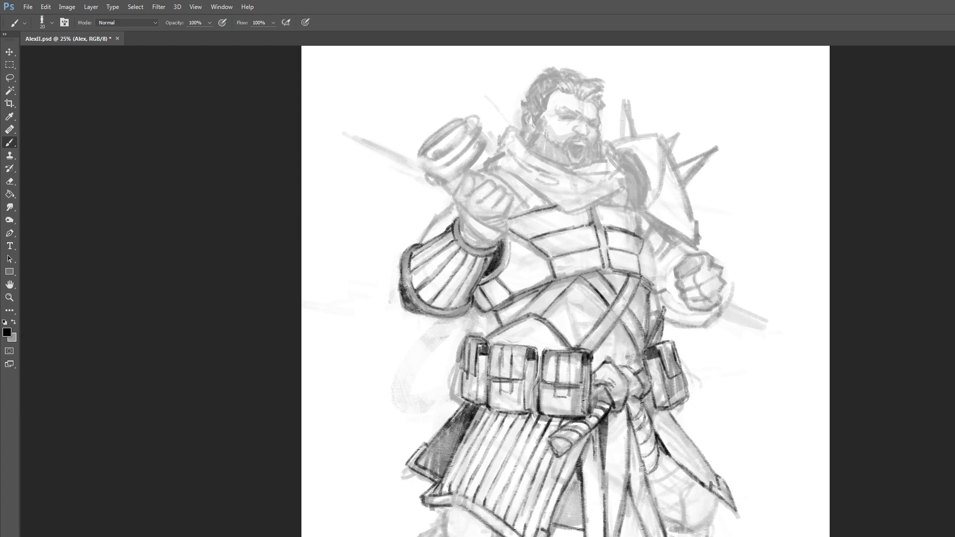
Darken the area beneath the far-hip pouch and draw long pleat lines down the far skirt flap at 20 px.
key("bracketright")
mouse_move(653, 413)
left_mouse_down()
mouse_move(658, 404)
mouse_move(663, 434)
mouse_move(669, 418)
mouse_move(672, 446)
left_mouse_up()
key("bracketleft")
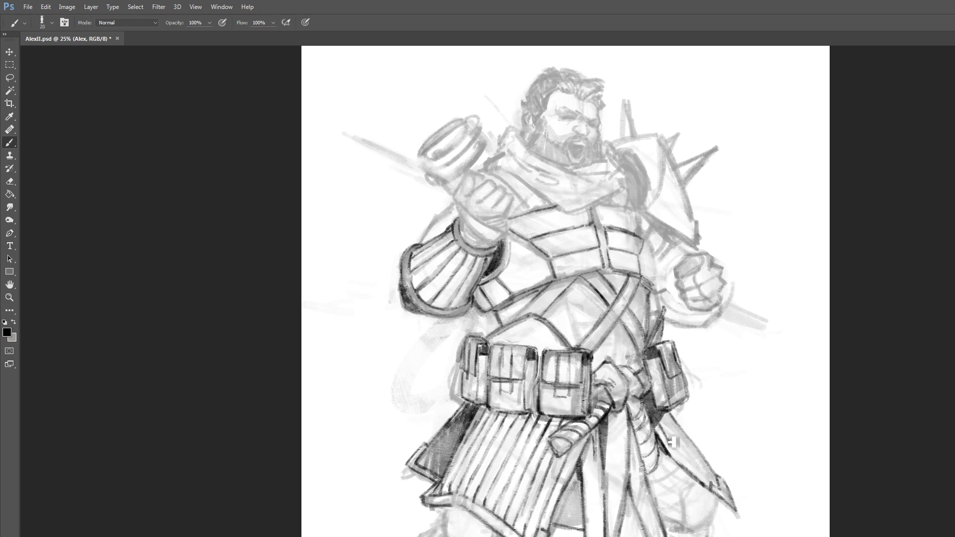
left_click_drag(702, 475, 714, 486)
left_click_drag(664, 415, 676, 440)
left_click_drag(712, 479, 693, 454)
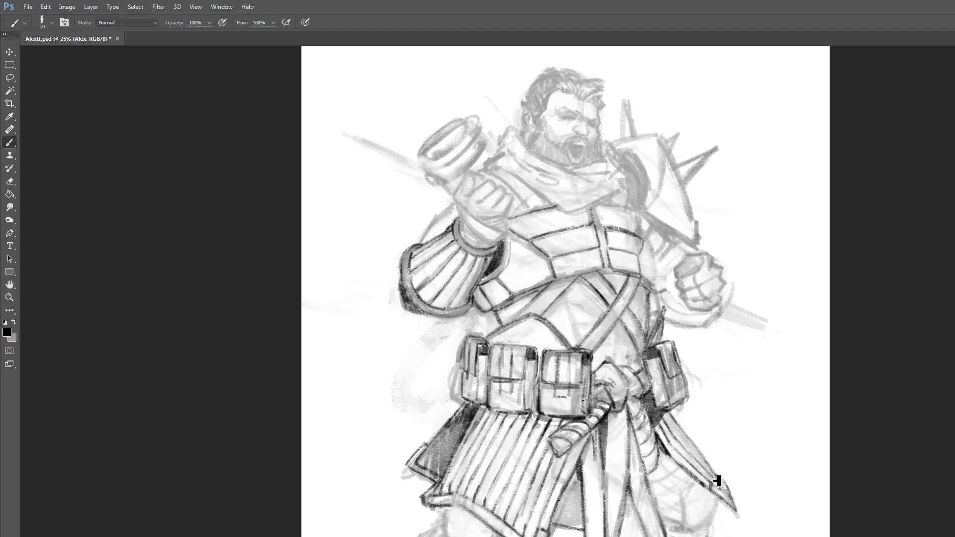
left_click_drag(665, 414, 699, 455)
Ink the far leg's knee guard outline and the wrap lines across its thigh with a 20 px brush.
left_click_drag(682, 518, 696, 483)
key("ctrl+z")
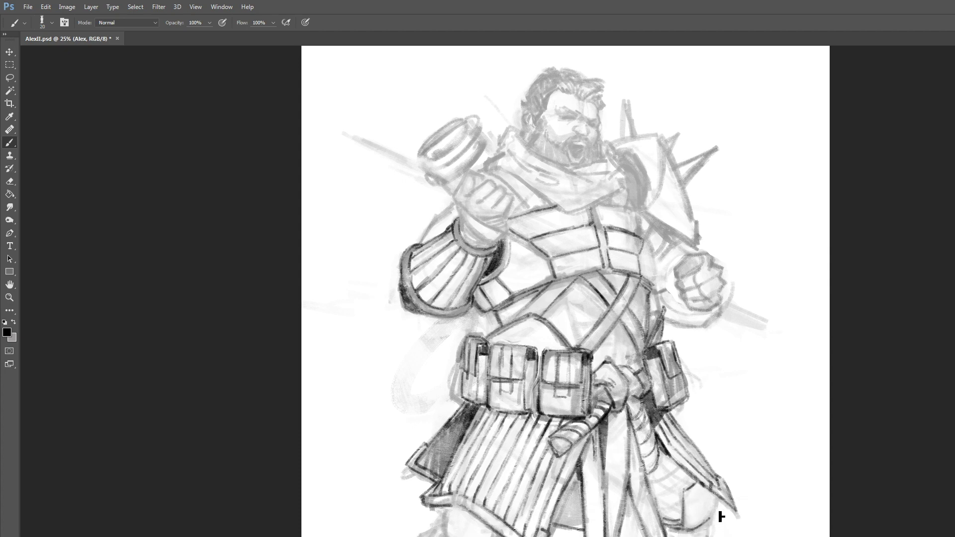
left_click_drag(698, 534, 723, 526)
left_click_drag(686, 482, 670, 494)
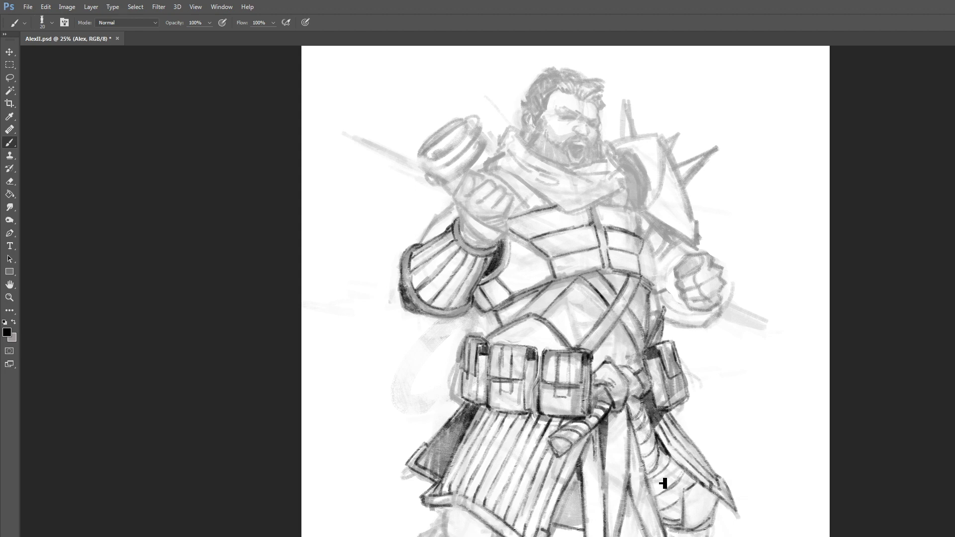
left_click_drag(674, 497, 671, 520)
Shade the shadow on the far thigh under the skirt flap with 35 and 30 px brushes.
key("bracketright")
key("bracketright")
key("bracketright")
mouse_move(687, 482)
left_mouse_down()
mouse_move(677, 465)
mouse_move(703, 491)
left_mouse_up()
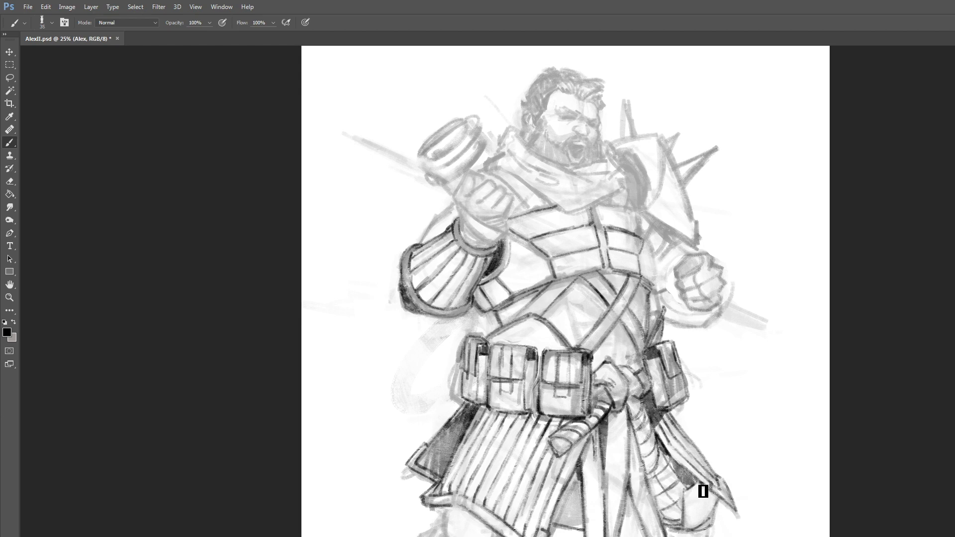
key("bracketleft")
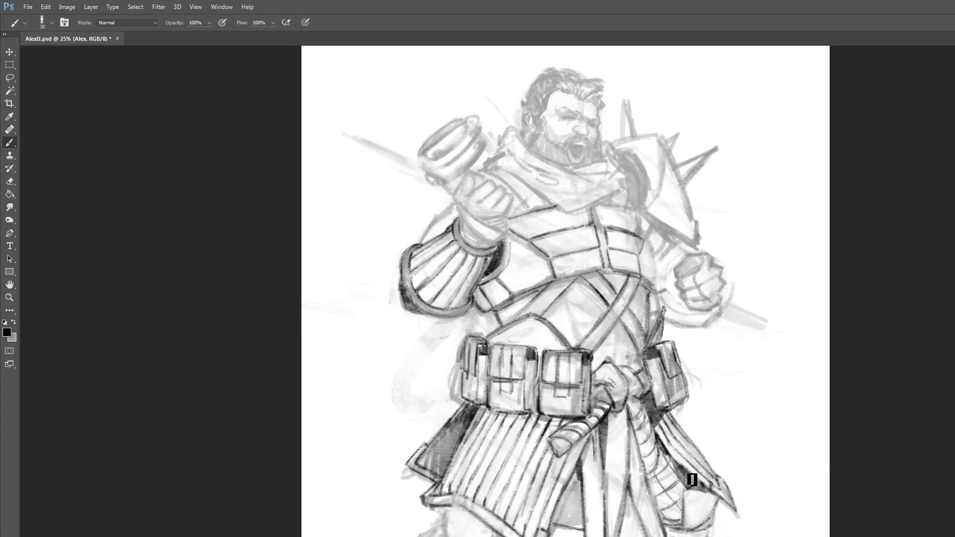
key("bracketleft")
Ink the near leg's rounded knee guard with small rivet marks, and outline the shin armour below it.
scroll(565, 291, "down", 2)
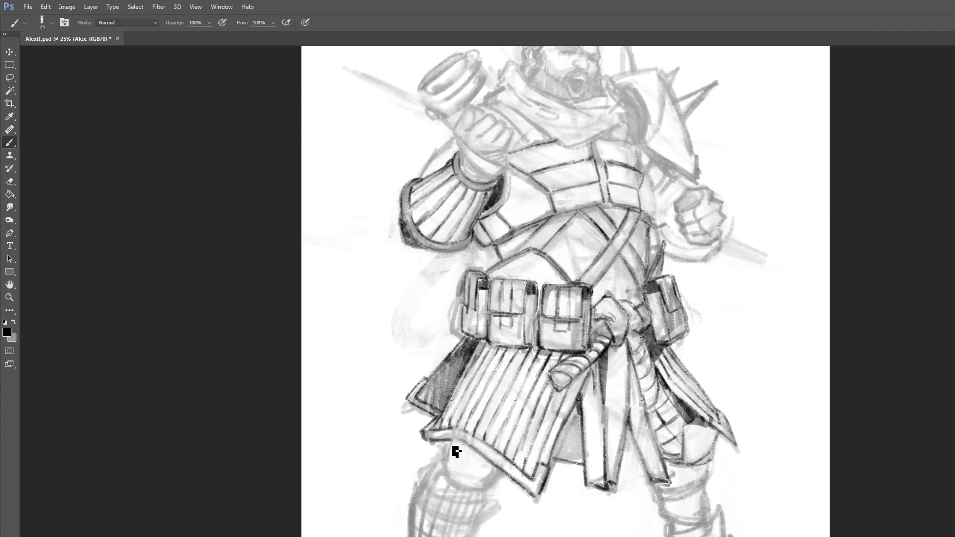
mouse_move(454, 447)
left_mouse_down()
mouse_move(450, 479)
mouse_move(450, 467)
mouse_move(468, 488)
left_mouse_up()
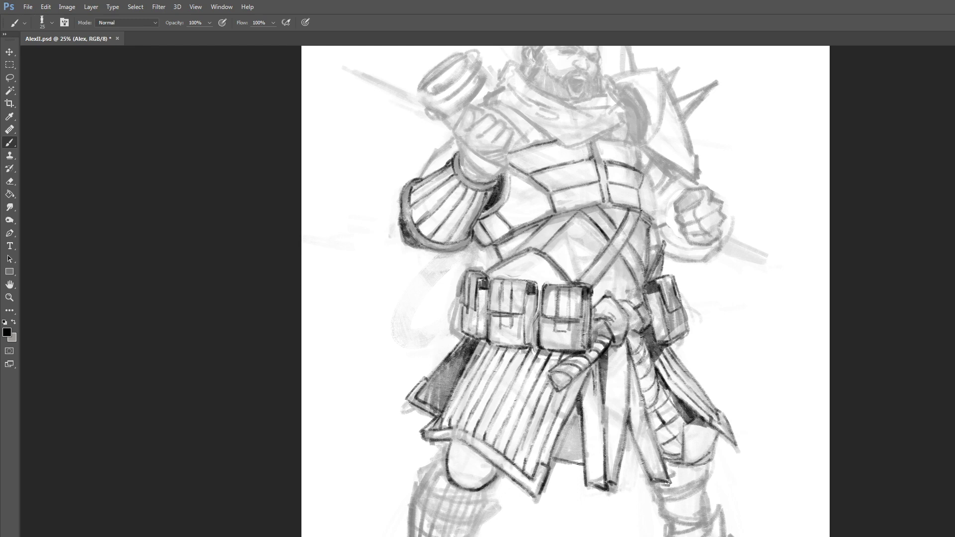
key("bracketleft")
left_click_drag(440, 453, 411, 536)
left_click_drag(484, 503, 474, 536)
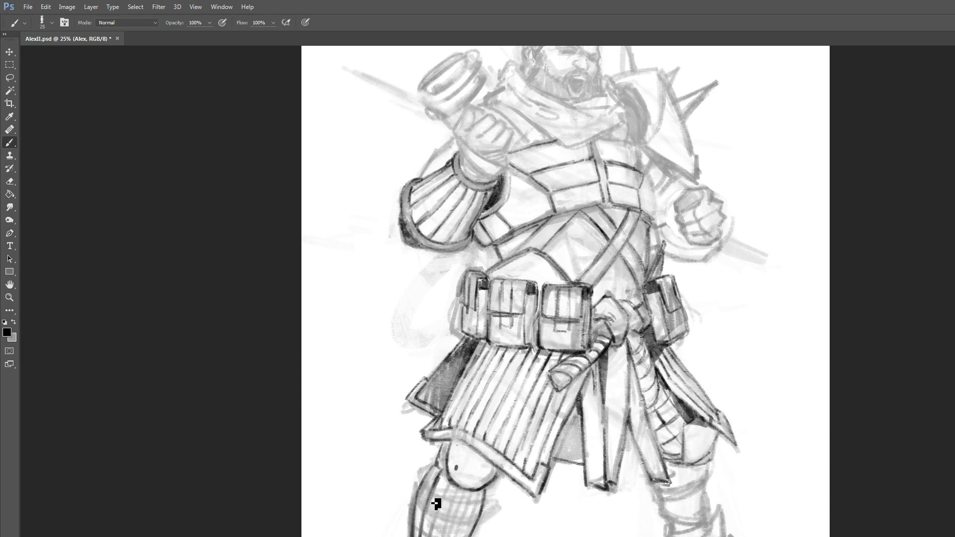
left_click(455, 468)
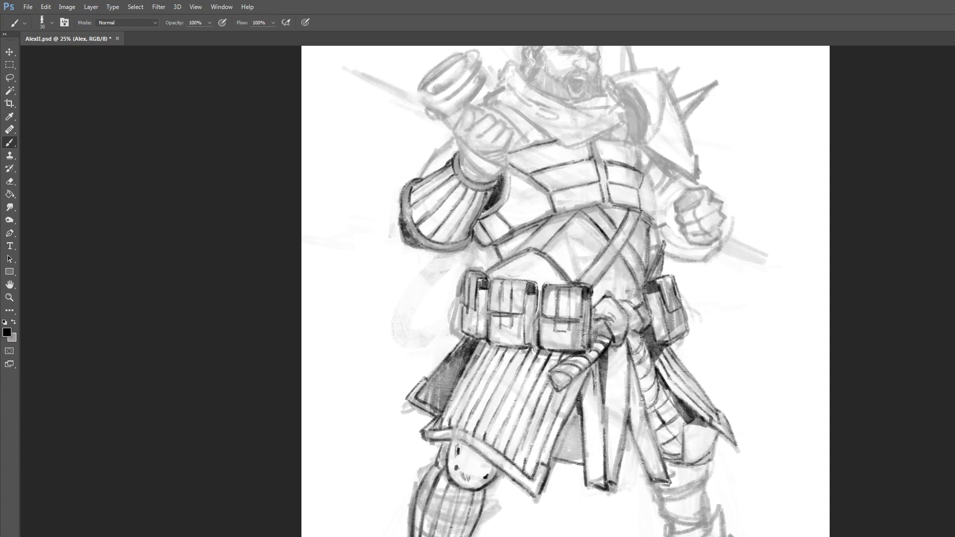
Give the Eraser the ragged 73 px tip at 100% opacity and erase stray sketch lines around the near shin.
key("e")
right_click(370, 214)
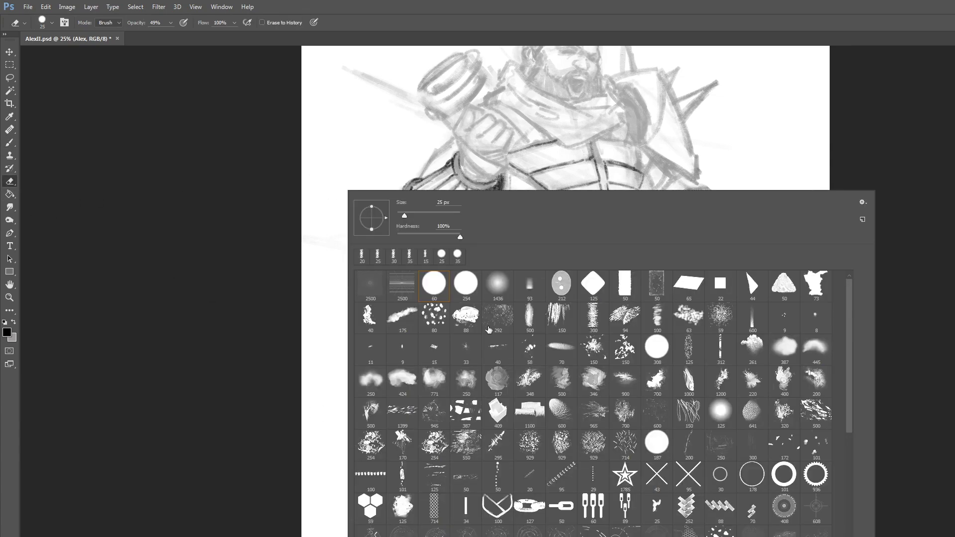
double_click(820, 291)
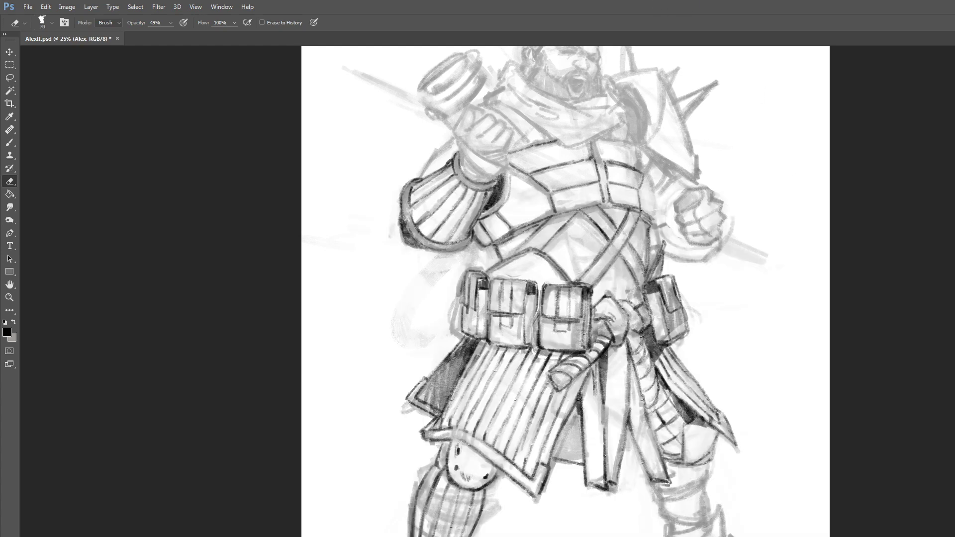
left_click_drag(169, 22, 245, 59)
mouse_move(413, 480)
left_mouse_down()
mouse_move(430, 468)
mouse_move(420, 492)
left_mouse_up()
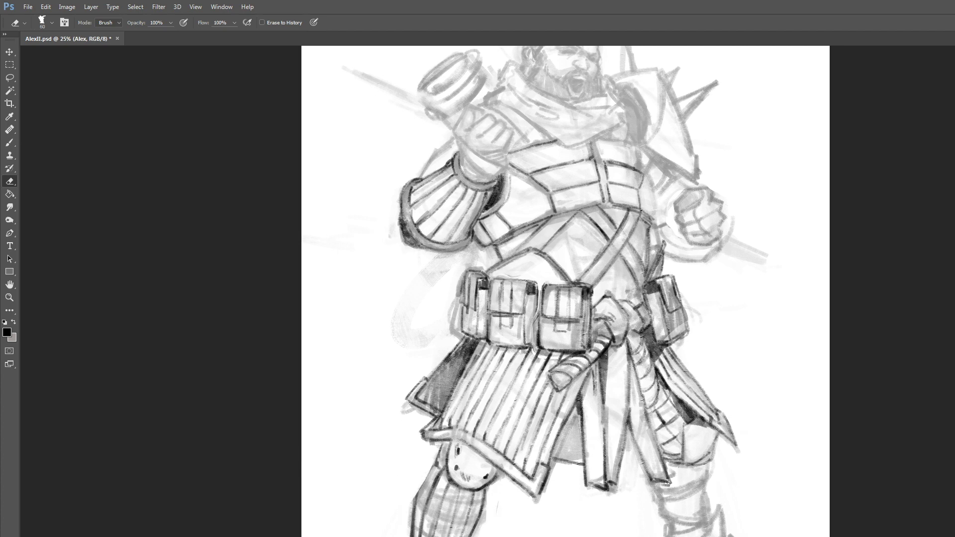
key("bracketleft")
key("bracketright")
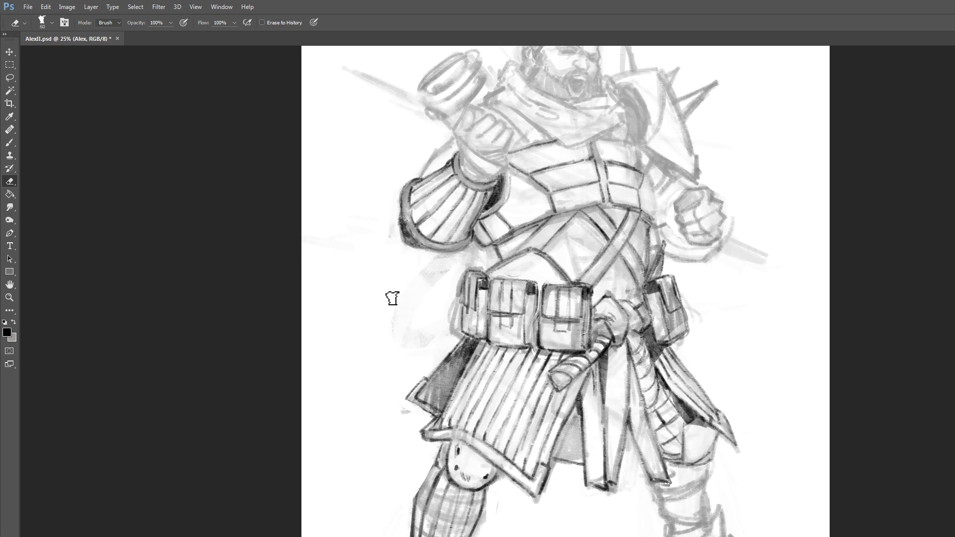
Ink the far leg's knee edge and the banded lower-leg armour beneath it with 20 and 25 px brushes.
left_click(10, 144)
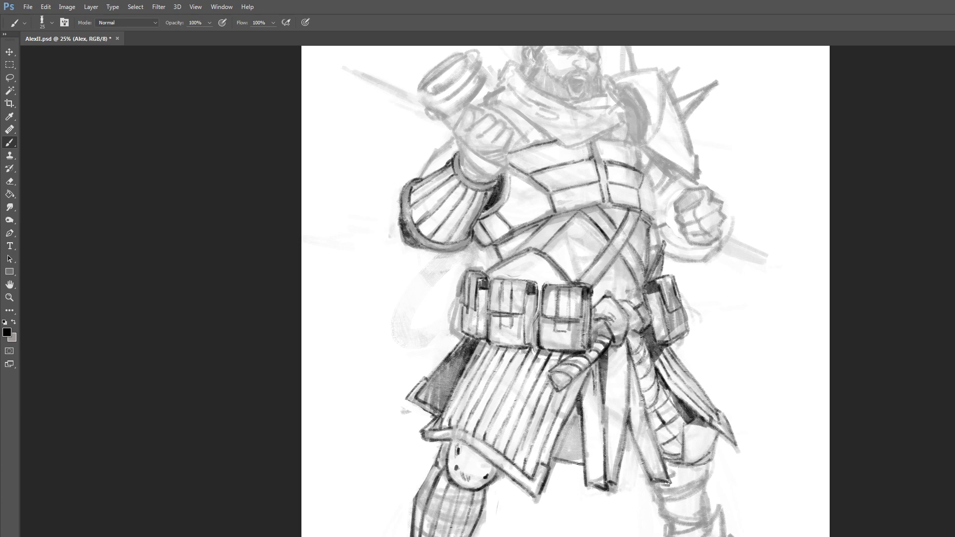
left_click(9, 181)
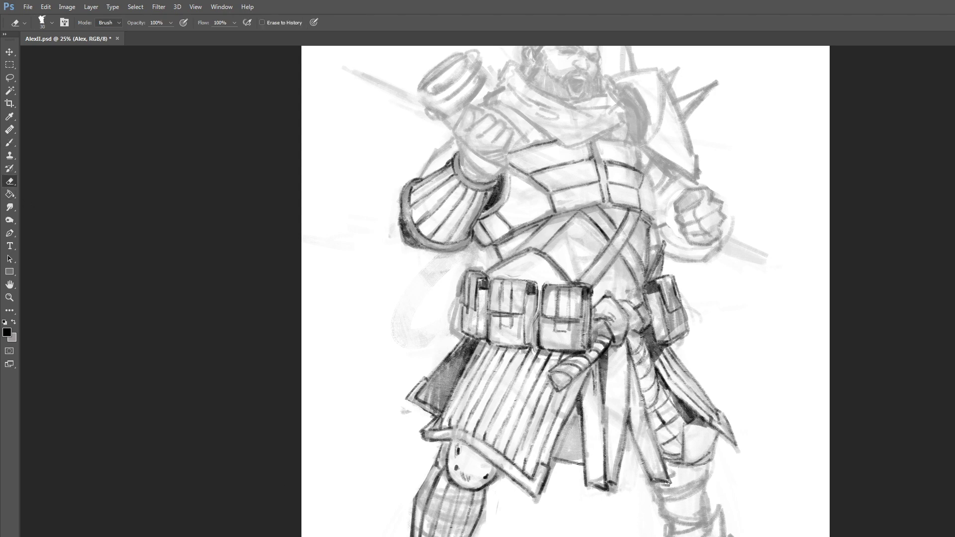
left_click(10, 143)
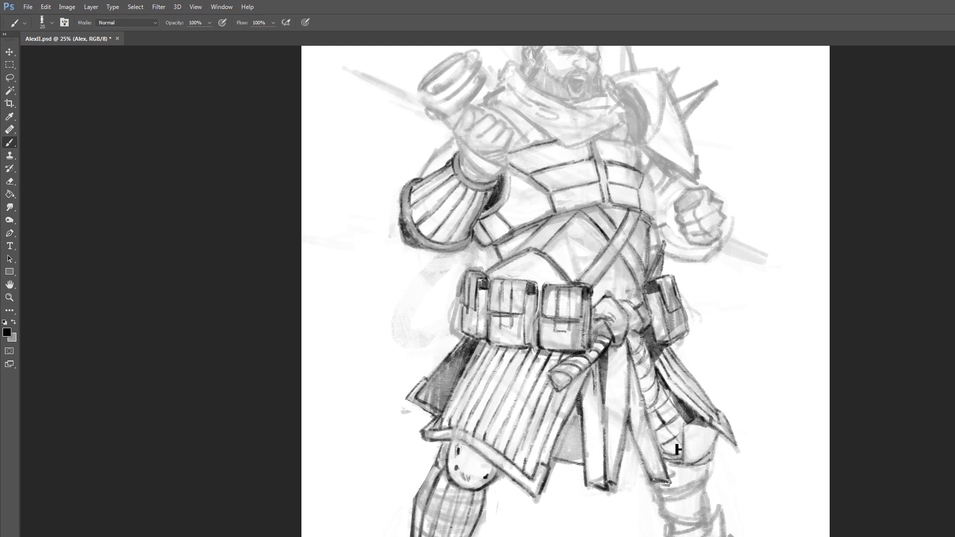
key("bracketright")
key("bracketleft")
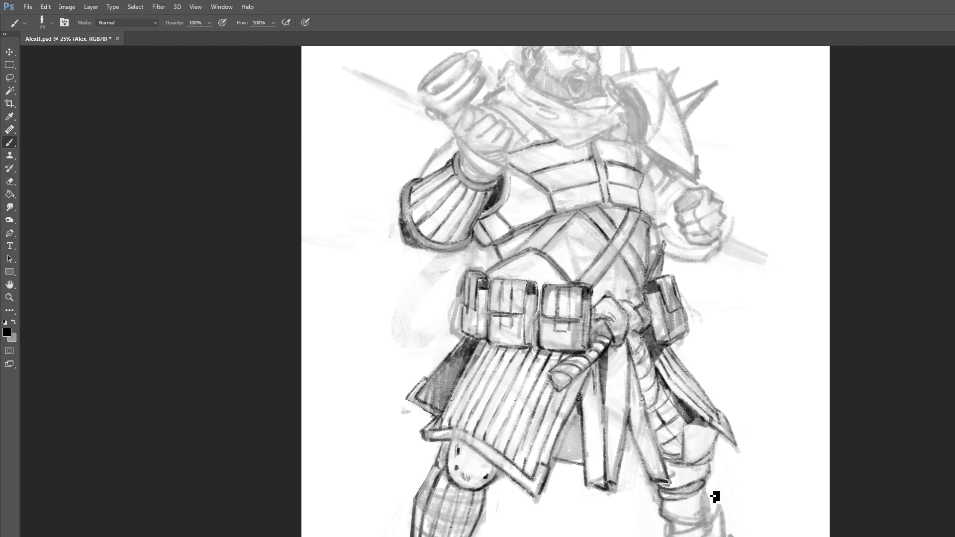
key("bracketleft")
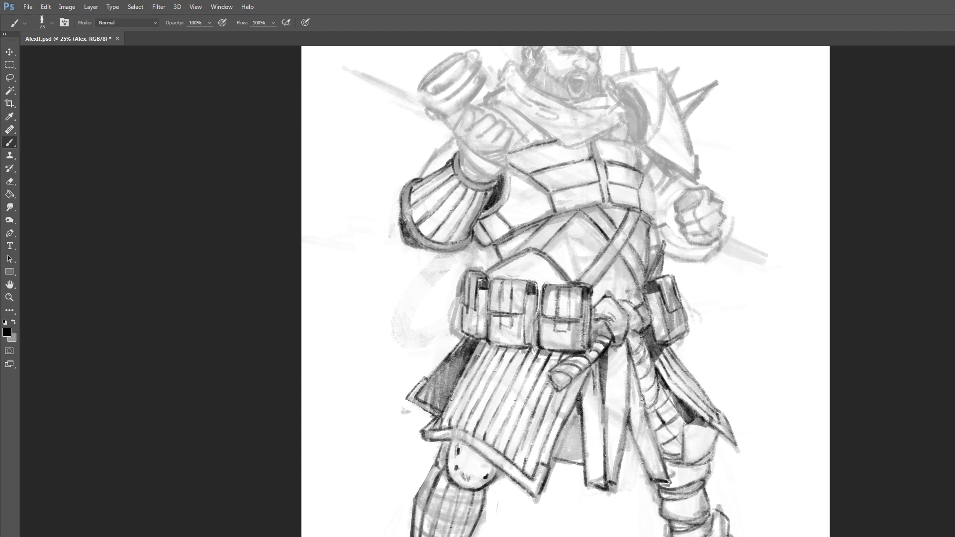
Ink the chest armour's vertical centre strip and the upper plate edge beside it with a 20 px brush.
scroll(645, 288, "up", 4)
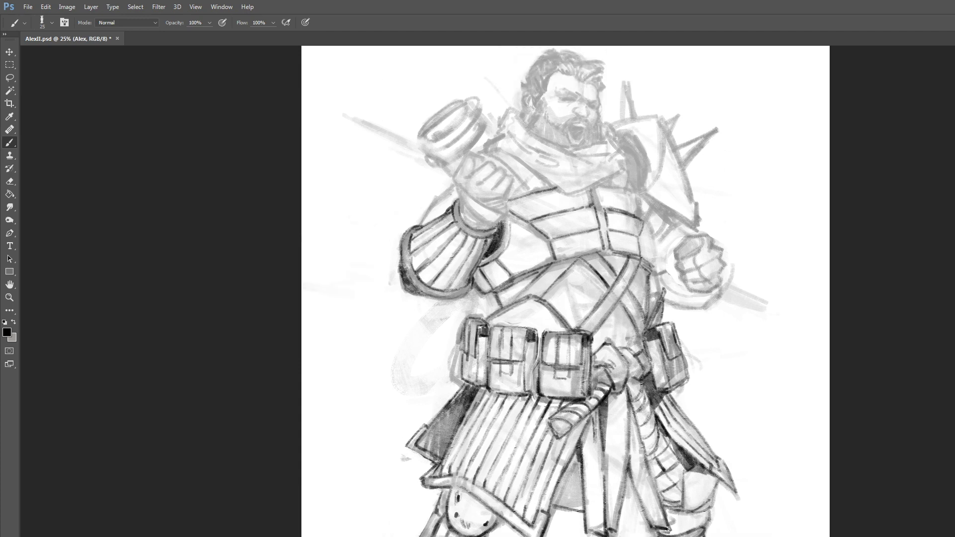
key("bracketleft")
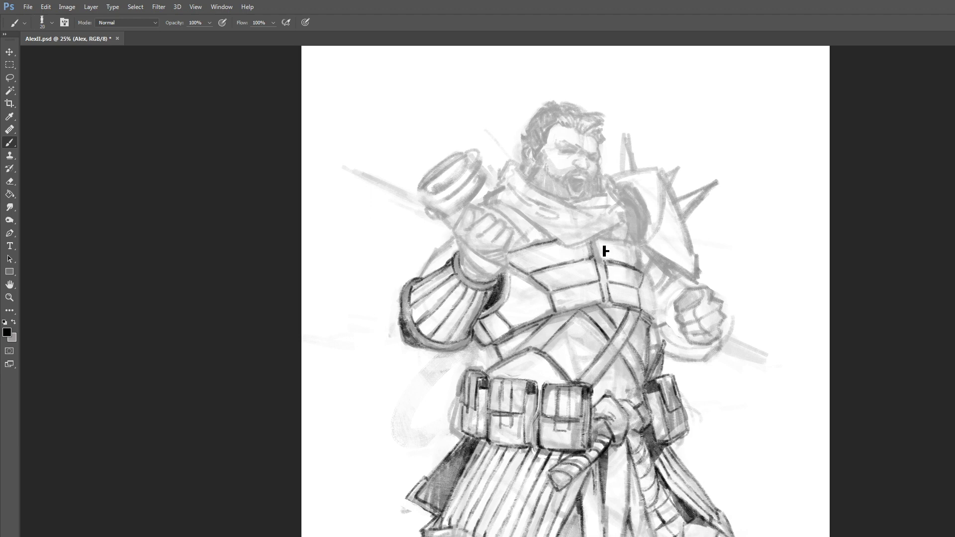
left_click_drag(601, 241, 607, 301)
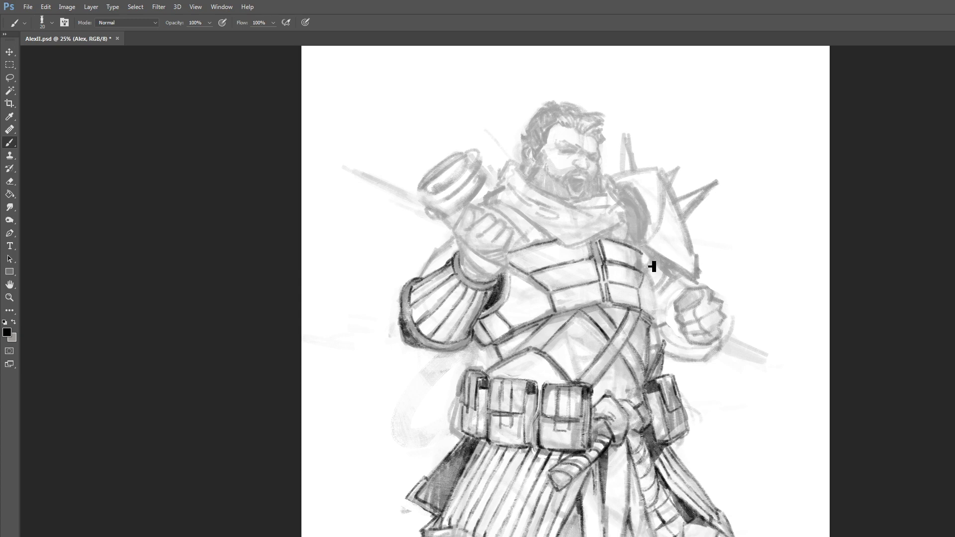
Ink the chest armour's side edge from the upper plate down to the waist with a 20 px brush.
left_click_drag(645, 257, 645, 271)
left_click_drag(657, 300, 654, 339)
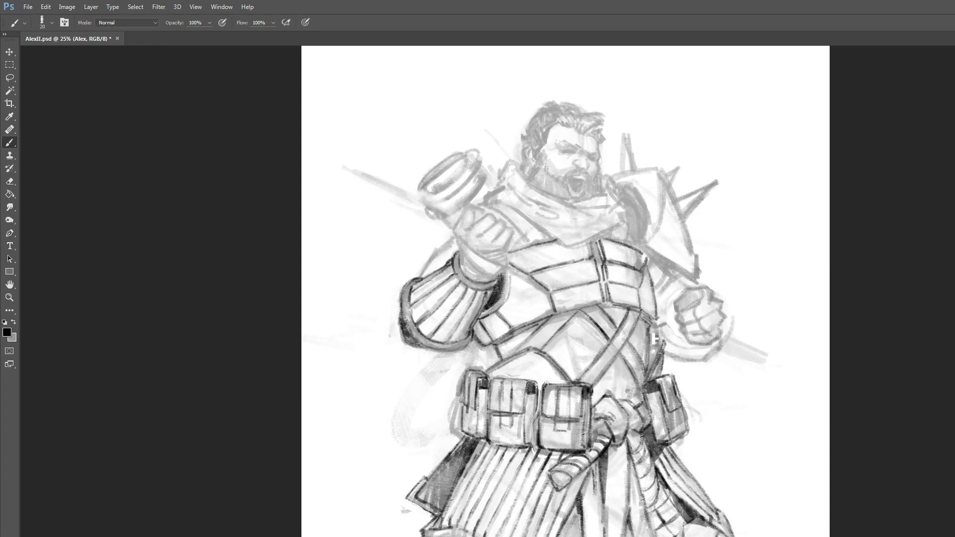
key("bracketright")
key("bracketleft")
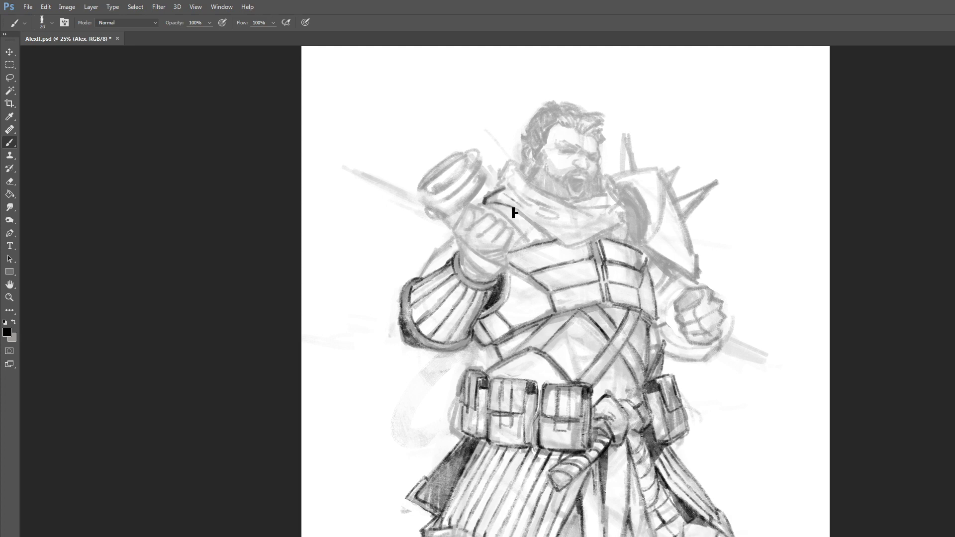
Ink the scarf's outer edges and wrapped folds around the neck with the 20 px brush.
mouse_move(512, 211)
left_mouse_down()
mouse_move(570, 251)
mouse_move(603, 239)
left_mouse_up()
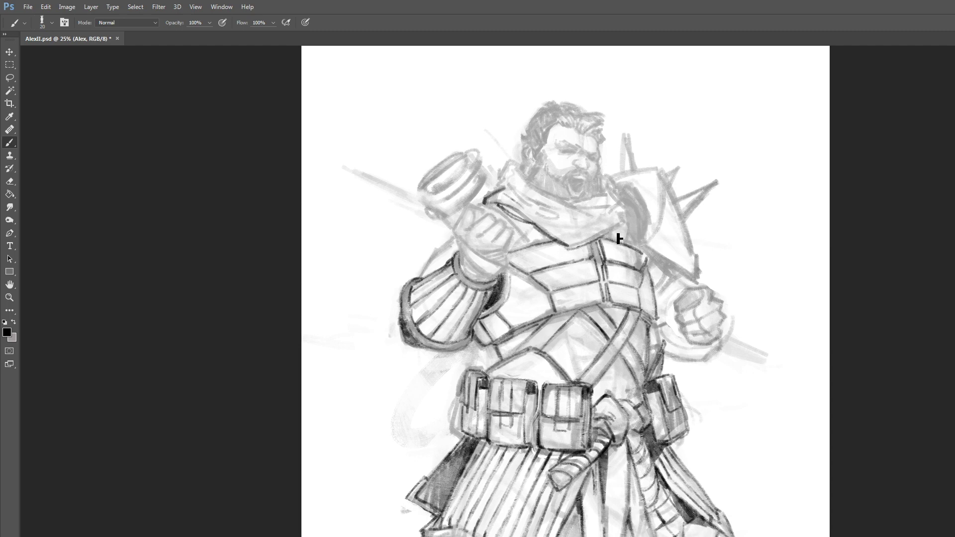
mouse_move(503, 194)
left_mouse_down()
mouse_move(526, 169)
mouse_move(536, 190)
mouse_move(523, 175)
mouse_move(522, 189)
mouse_move(508, 196)
mouse_move(516, 186)
mouse_move(552, 224)
mouse_move(539, 201)
mouse_move(552, 195)
mouse_move(538, 194)
mouse_move(595, 216)
mouse_move(569, 242)
mouse_move(574, 210)
mouse_move(611, 198)
left_mouse_up()
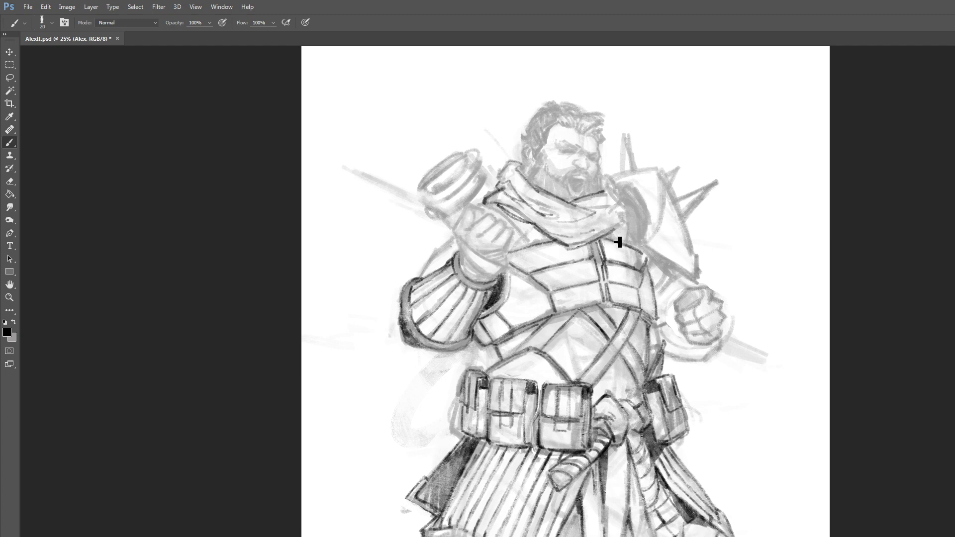
left_click_drag(604, 239, 633, 237)
left_click_drag(617, 203, 629, 214)
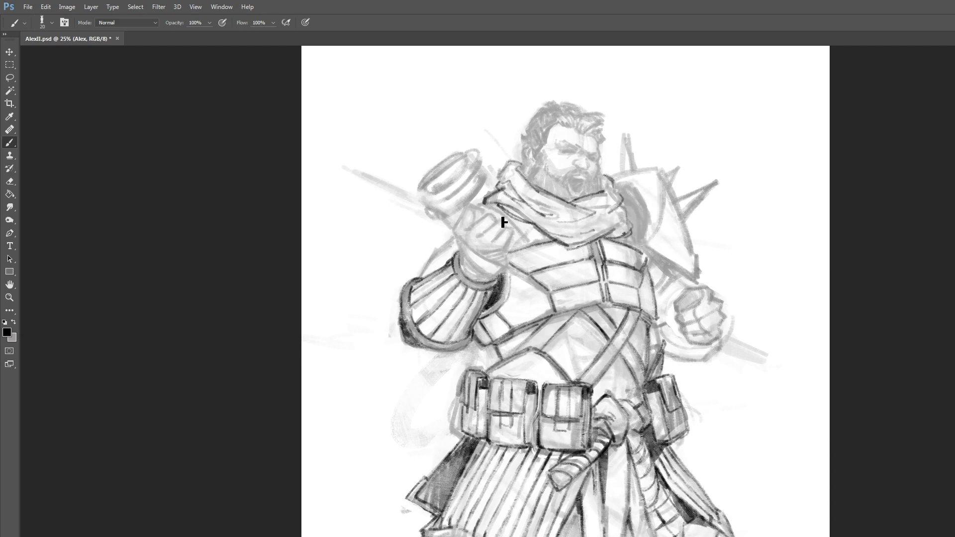
Ink the raised arm's upper sleeve and wrist cuff, and darken the pointed shape above the side pouch.
mouse_move(471, 270)
left_mouse_down()
mouse_move(495, 286)
mouse_move(466, 257)
mouse_move(498, 284)
mouse_move(512, 264)
mouse_move(470, 261)
left_mouse_up()
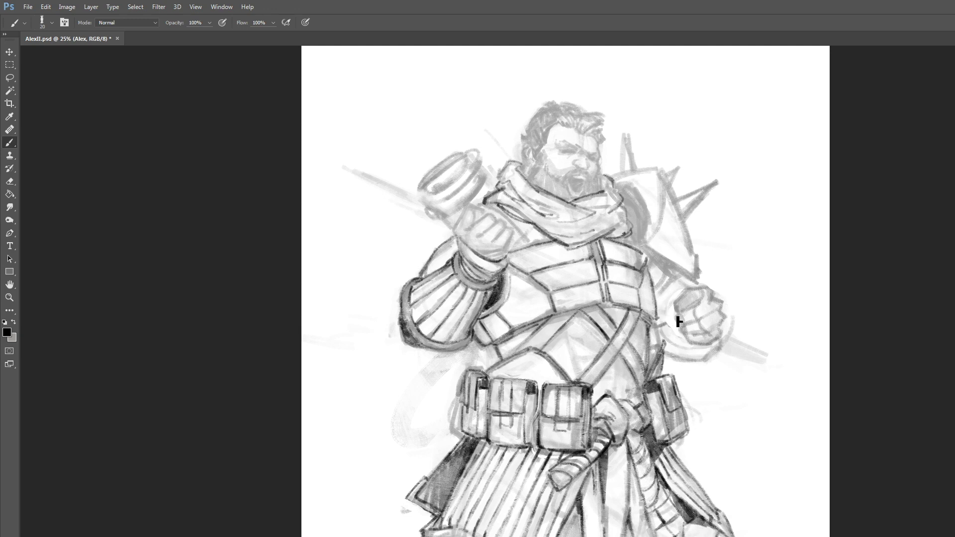
left_click_drag(665, 349, 656, 375)
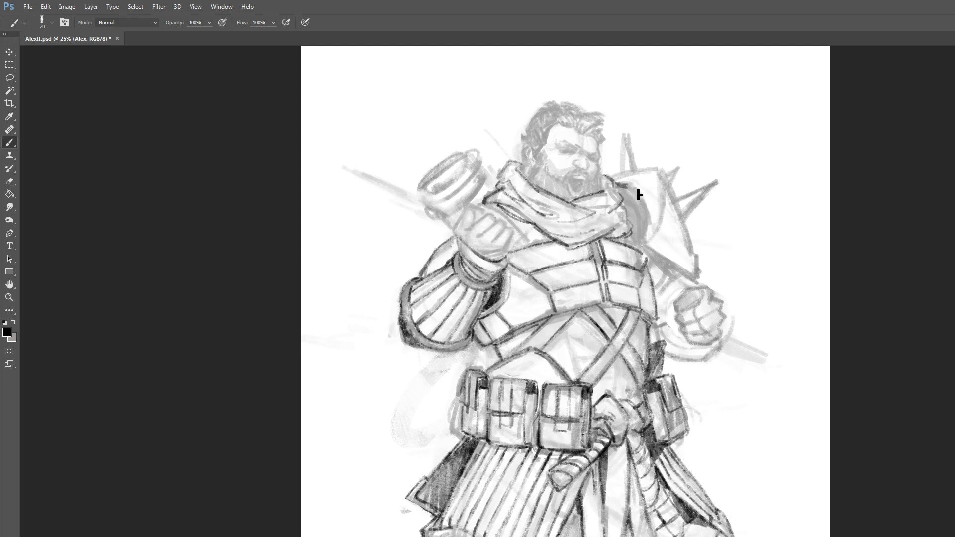
Ink the shoulder guard's plates, spikes and inner shadow with a 20 px brush, and clean up the edges with a 30 px Eraser.
mouse_move(639, 195)
left_mouse_down()
mouse_move(654, 221)
mouse_move(655, 234)
mouse_move(646, 231)
left_mouse_up()
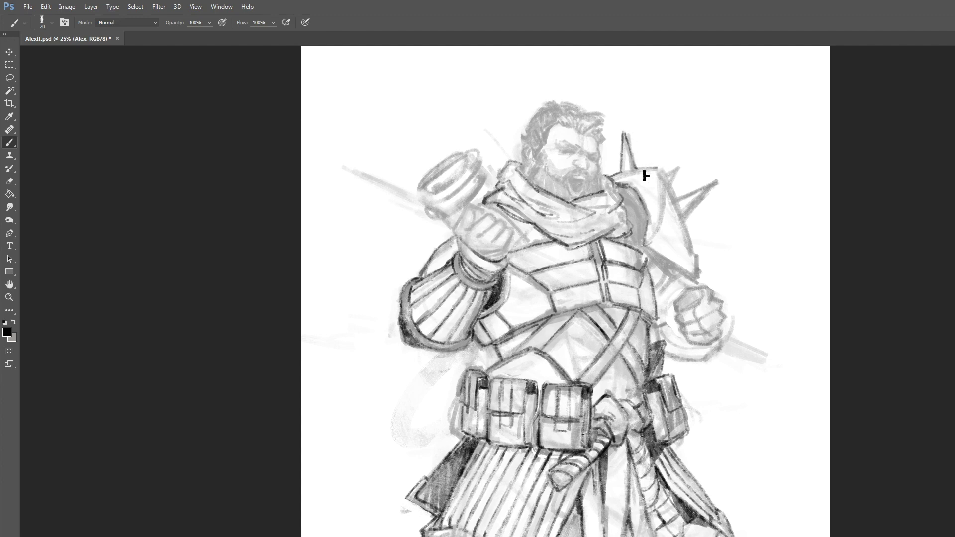
left_click_drag(665, 175, 671, 169)
mouse_move(672, 178)
left_mouse_down()
mouse_move(680, 174)
mouse_move(679, 194)
left_mouse_up()
key("ctrl+z")
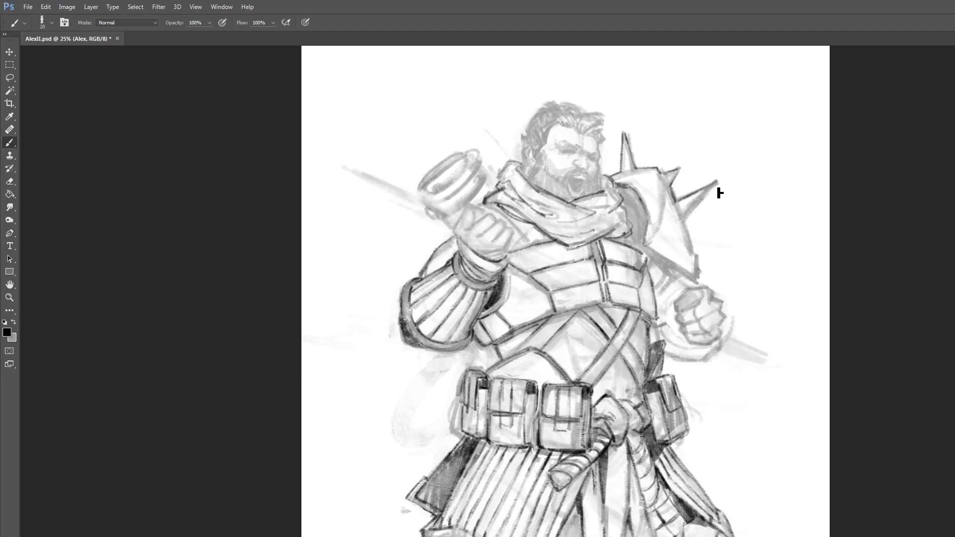
left_click_drag(718, 192, 691, 226)
key("bracketright")
key("bracketleft")
mouse_move(636, 206)
left_mouse_down()
mouse_move(658, 230)
mouse_move(649, 248)
left_mouse_up()
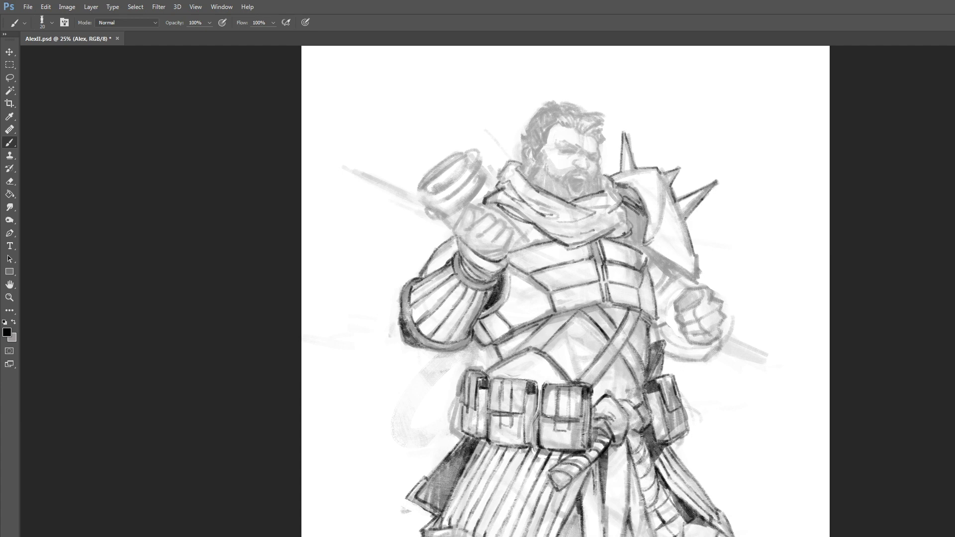
mouse_move(664, 183)
left_mouse_down()
mouse_move(653, 250)
mouse_move(688, 271)
mouse_move(702, 267)
left_mouse_up()
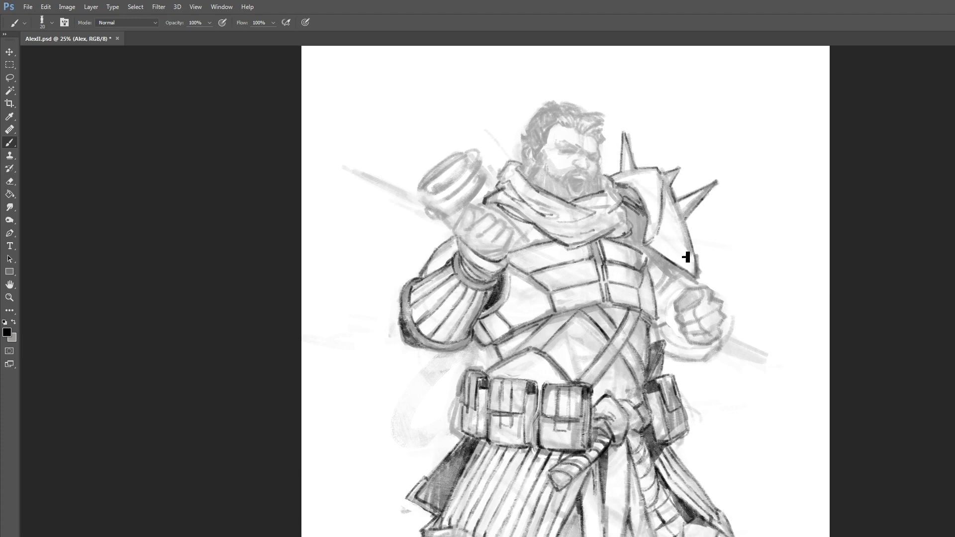
left_click(10, 181)
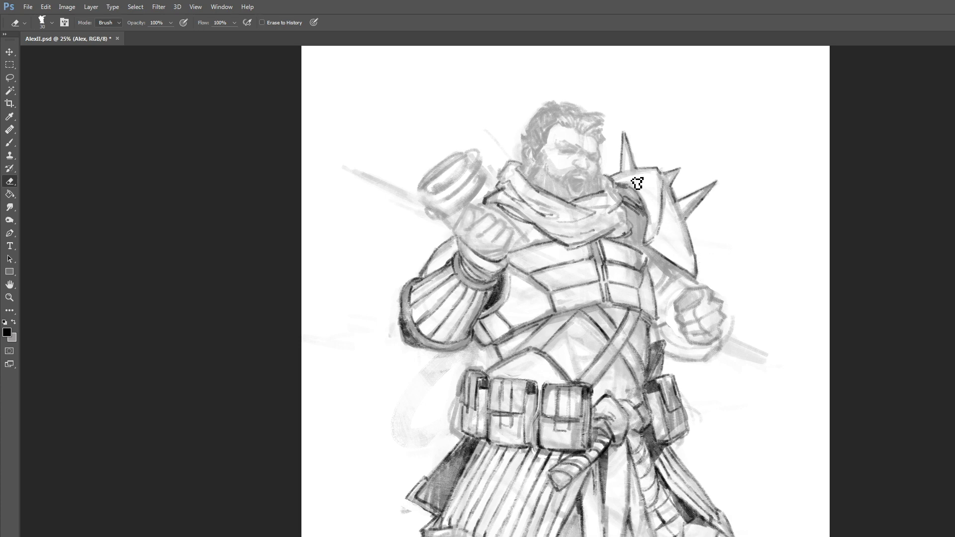
Ink the lowered arm's sleeve and forearm outline with the 20 px brush.
left_click(10, 143)
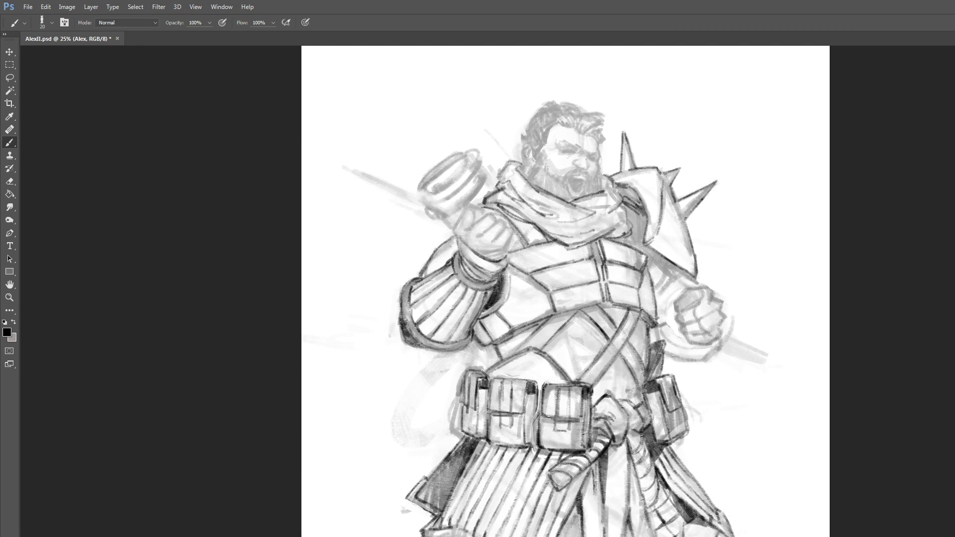
left_click_drag(686, 300, 680, 316)
left_click_drag(659, 333, 660, 349)
key("bracketright")
key("bracketleft")
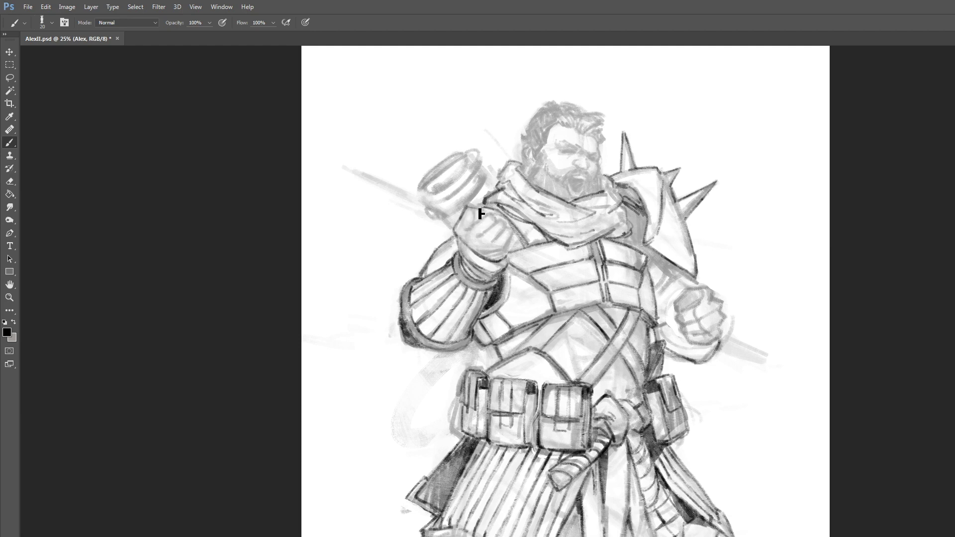
Ink the raised fist's outline, fingers and banded wrist wrapping, undoing strokes that miss.
mouse_move(488, 218)
left_mouse_down()
mouse_move(473, 211)
mouse_move(502, 229)
left_mouse_up()
key("ctrl+alt+z")
key("ctrl+alt+z")
key("ctrl+alt+z")
key("ctrl+alt+z")
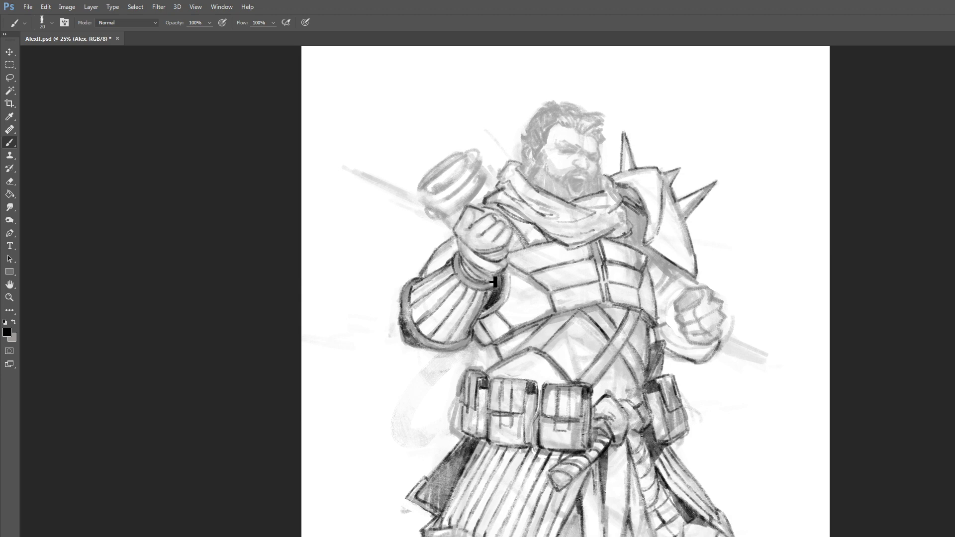
key("bracketleft")
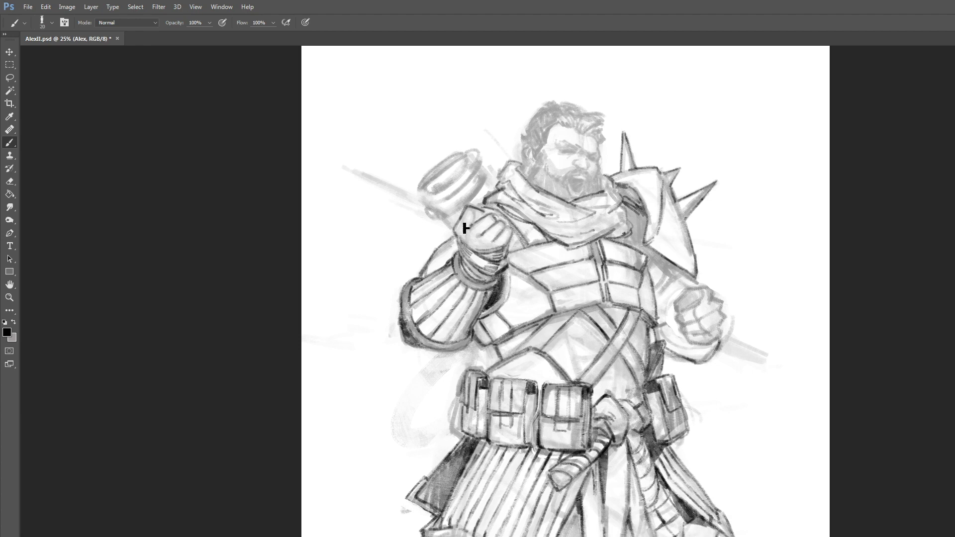
key("bracketleft")
key("bracketright")
left_click_drag(687, 311, 685, 323)
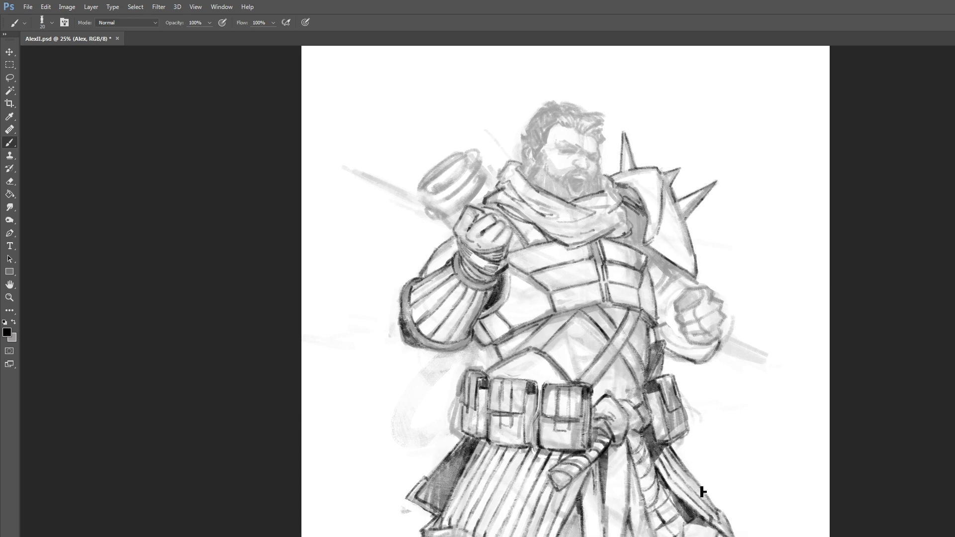
Darken the skirt's side folds and ink the knotted cloth at the belt with a 20 px brush.
key("bracketright")
key("bracketleft")
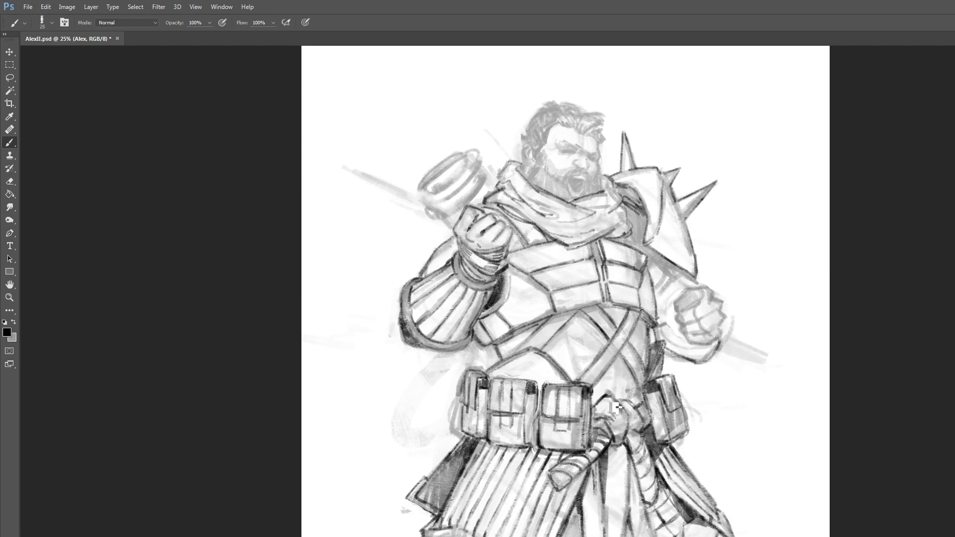
key("bracketleft")
mouse_move(622, 425)
left_mouse_down()
mouse_move(627, 450)
mouse_move(647, 433)
left_mouse_up()
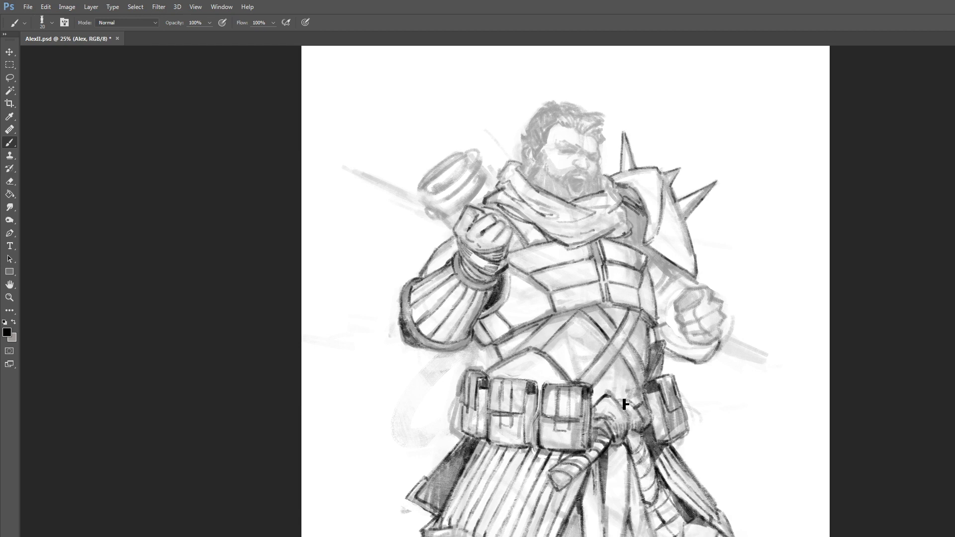
mouse_move(621, 407)
left_mouse_down()
mouse_move(629, 419)
mouse_move(612, 401)
mouse_move(632, 423)
mouse_move(634, 410)
left_mouse_up()
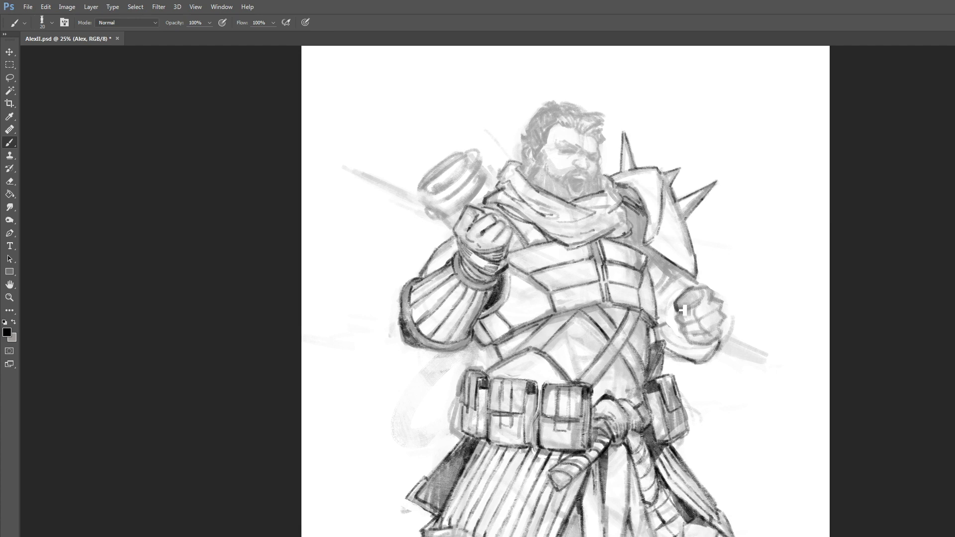
Ink the outer contour of the lowered fist, undoing and redrawing the first stroke.
left_click_drag(675, 310, 683, 301)
key("ctrl+z")
mouse_move(677, 303)
left_mouse_down()
mouse_move(717, 296)
mouse_move(727, 338)
left_mouse_up()
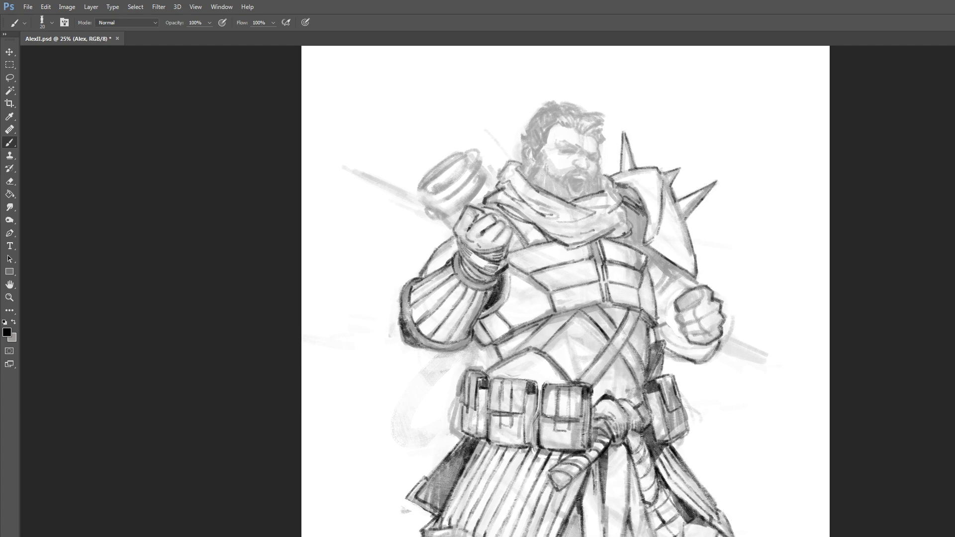
Darken the gap between the bracer and the chest armour, varying the brush size and returning to 20 px.
key("bracketright")
key("bracketright")
key("bracketright")
key("bracketright")
key("bracketleft")
key("bracketleft")
key("bracketleft")
key("bracketleft")
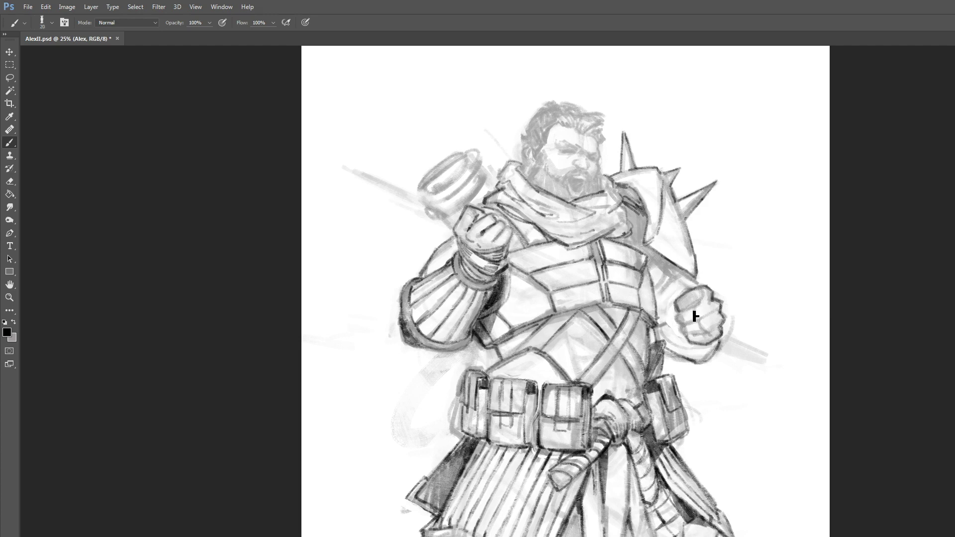
Ink the finger divisions of the lowered fist.
left_click_drag(692, 305, 701, 302)
key("ctrl+z")
key("ctrl+z")
Ink the ear, hairline and swept hair strands with a 15 px brush.
key("bracketleft")
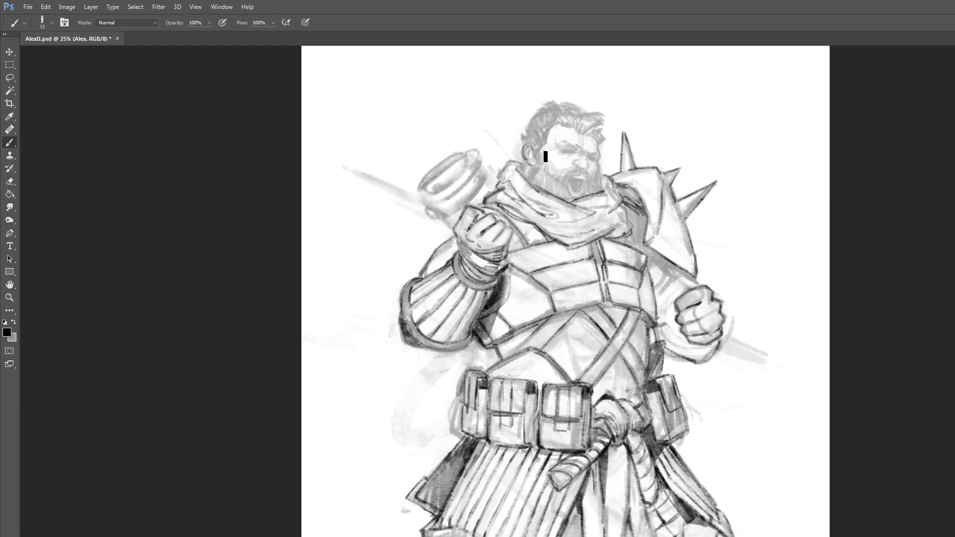
mouse_move(546, 141)
left_mouse_down()
mouse_move(529, 150)
mouse_move(539, 119)
mouse_move(540, 155)
left_mouse_up()
mouse_move(553, 112)
left_mouse_down()
mouse_move(542, 126)
mouse_move(540, 117)
mouse_move(553, 116)
mouse_move(552, 136)
mouse_move(550, 126)
mouse_move(560, 126)
left_mouse_up()
mouse_move(581, 122)
left_mouse_down()
mouse_move(574, 133)
mouse_move(583, 145)
mouse_move(593, 134)
mouse_move(559, 115)
mouse_move(572, 133)
mouse_move(587, 112)
mouse_move(596, 119)
mouse_move(588, 135)
left_mouse_up()
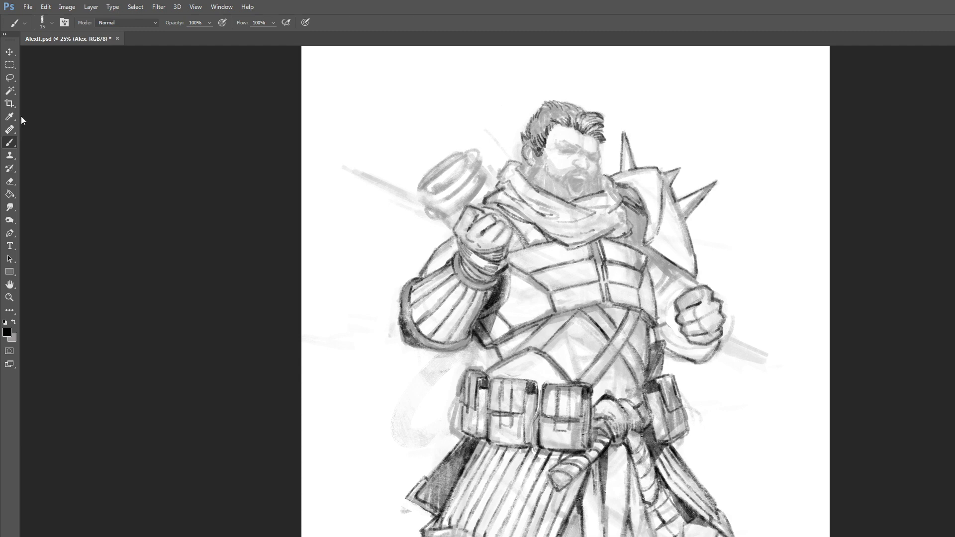
Set the Eraser's opacity to 83% and reduce its tip size.
left_click(10, 181)
left_click(170, 23)
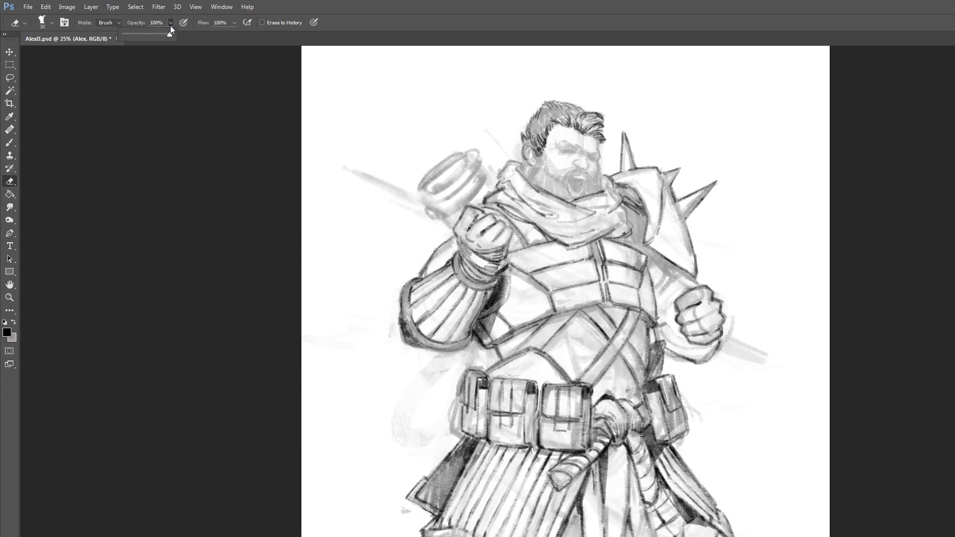
key("bracketleft")
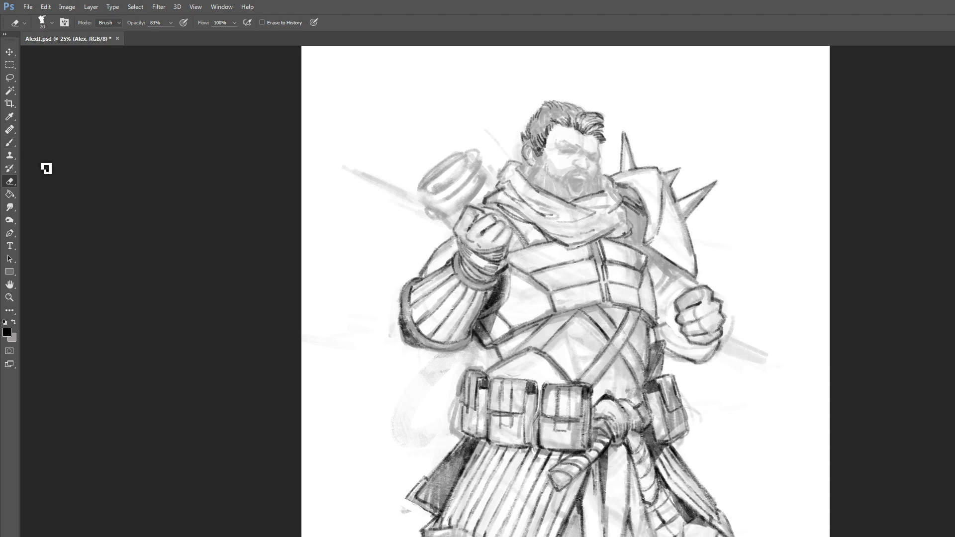
Ink the beard and moustache with the 15 px brush, and shade the sleeve beneath the shoulder guard.
key("b")
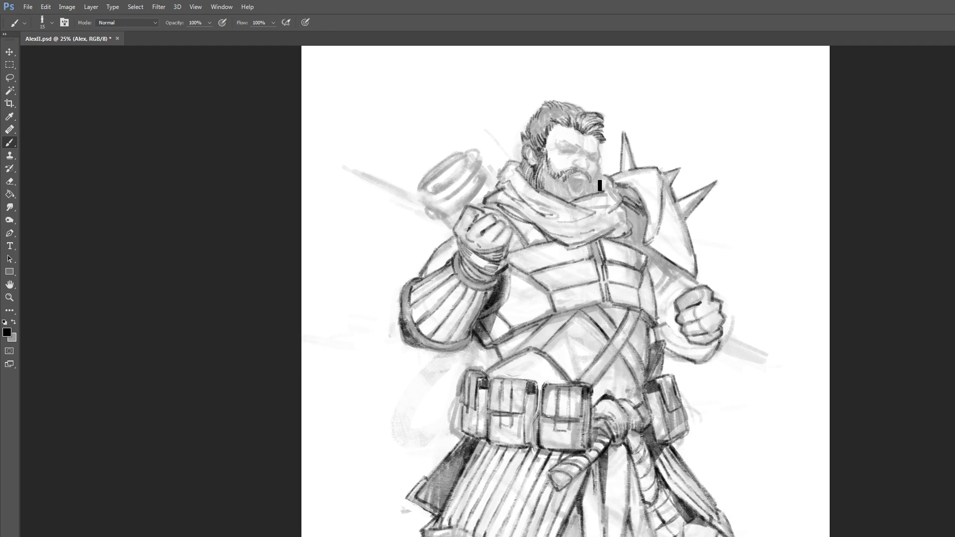
left_click(539, 180)
mouse_move(670, 295)
left_mouse_down()
mouse_move(682, 277)
mouse_move(659, 271)
mouse_move(640, 239)
mouse_move(649, 253)
left_mouse_up()
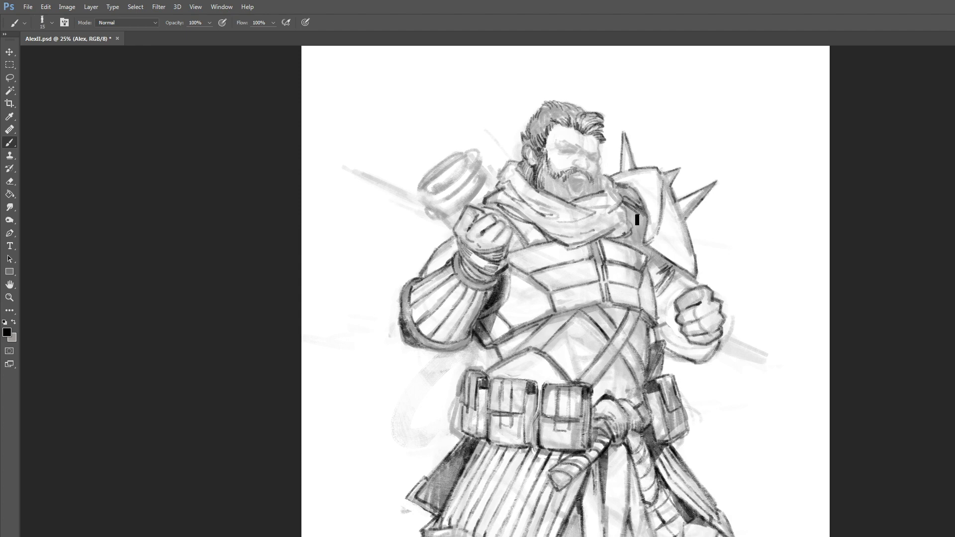
Deepen the scarf folds and the shadow beside the shoulder guard with a 20 px brush.
key("bracketright")
left_click_drag(621, 240, 619, 237)
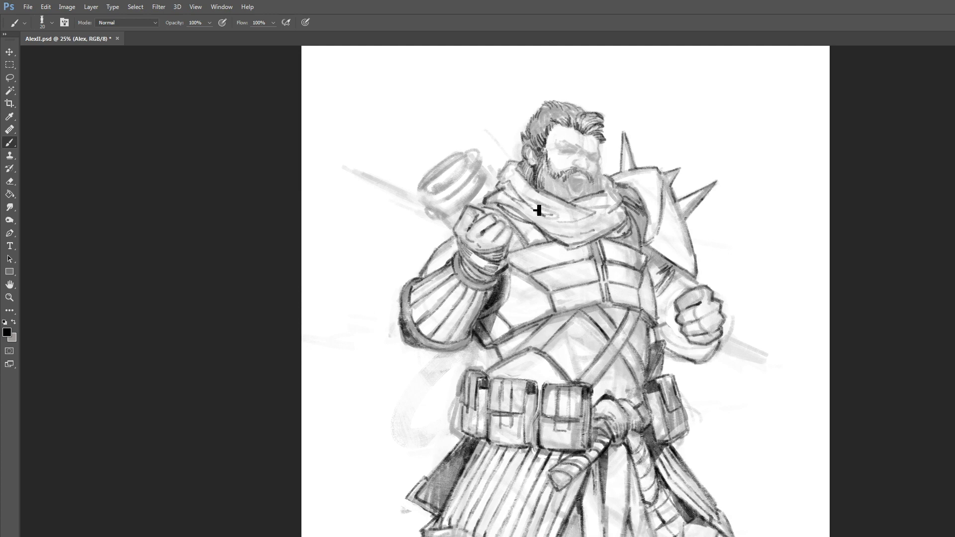
key("bracketleft")
key("bracketright")
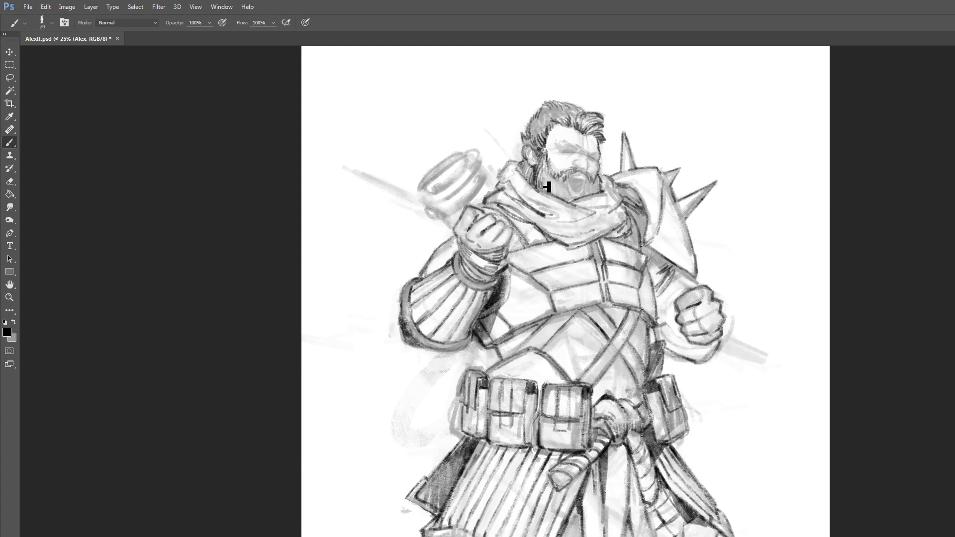
Touch up the scarf and beard with the 25 px Eraser at 83% opacity, and darken the hair strands with the Brush.
left_click(10, 181)
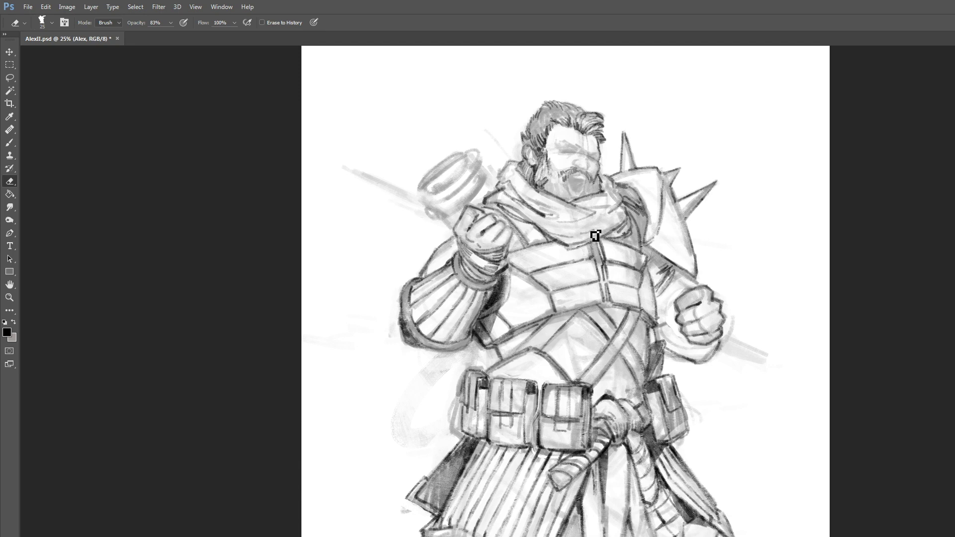
left_click(10, 143)
mouse_move(540, 127)
left_mouse_down()
mouse_move(533, 140)
mouse_move(553, 130)
mouse_move(560, 115)
mouse_move(549, 108)
left_mouse_up()
Darken the pointed shape above the side pouch and the waist edge above the front pouches with a 25 px brush.
key("bracketright")
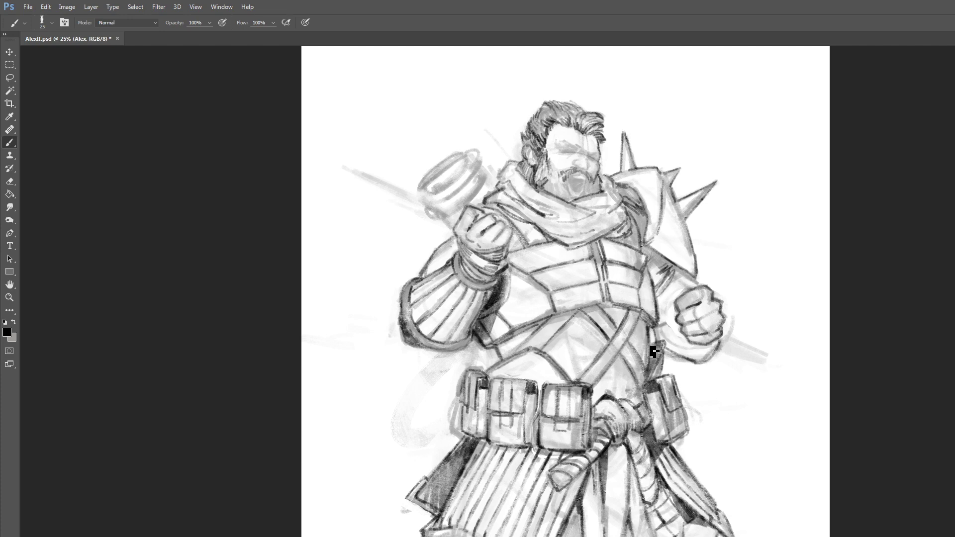
mouse_move(653, 351)
left_mouse_down()
mouse_move(670, 348)
mouse_move(667, 379)
left_mouse_up()
left_click_drag(487, 381, 507, 356)
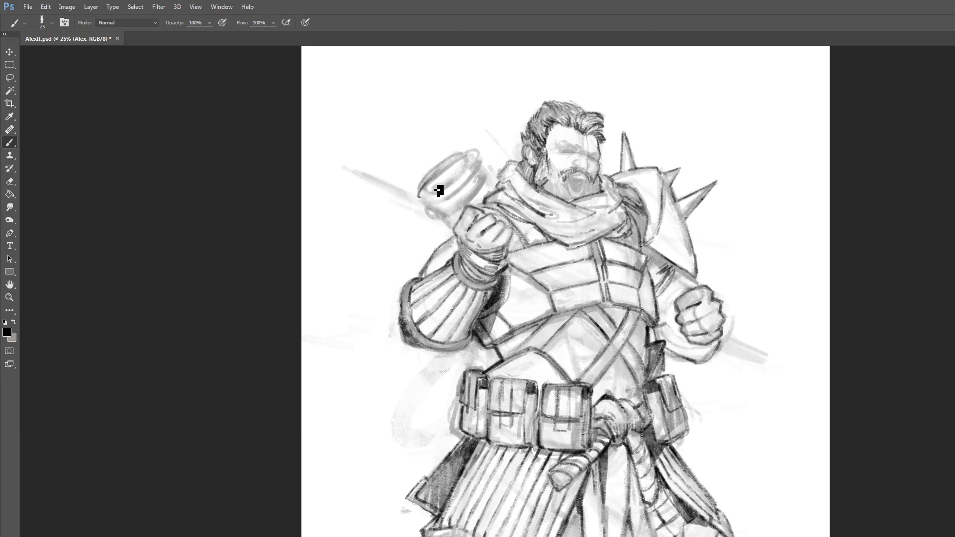
Redraw the drum-shaped object above the raised fist, inking its rims, sides and neck with a 20 to 25 px brush.
key("[")
mouse_move(458, 162)
left_mouse_down()
mouse_move(475, 154)
mouse_move(428, 203)
left_mouse_up()
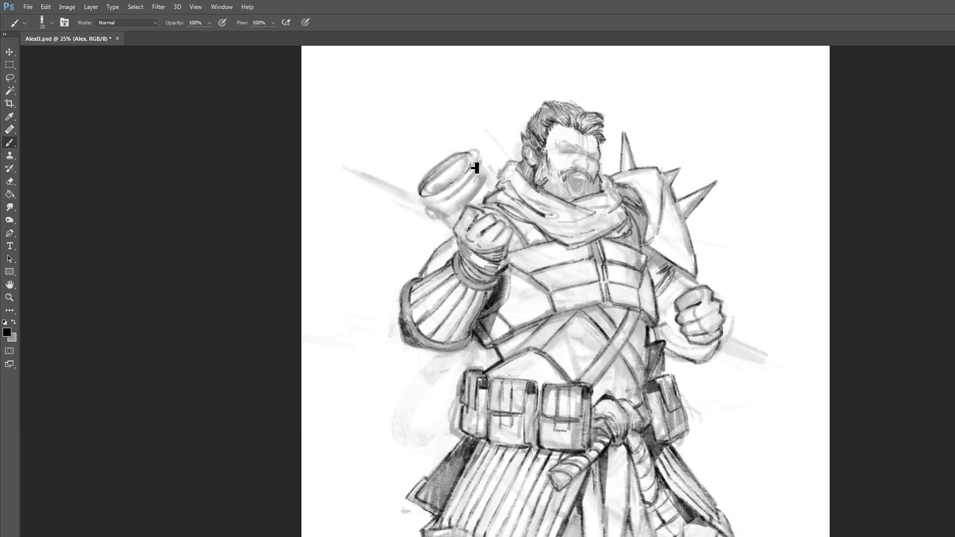
mouse_move(440, 207)
left_mouse_down()
mouse_move(482, 185)
mouse_move(460, 205)
mouse_move(483, 182)
left_mouse_up()
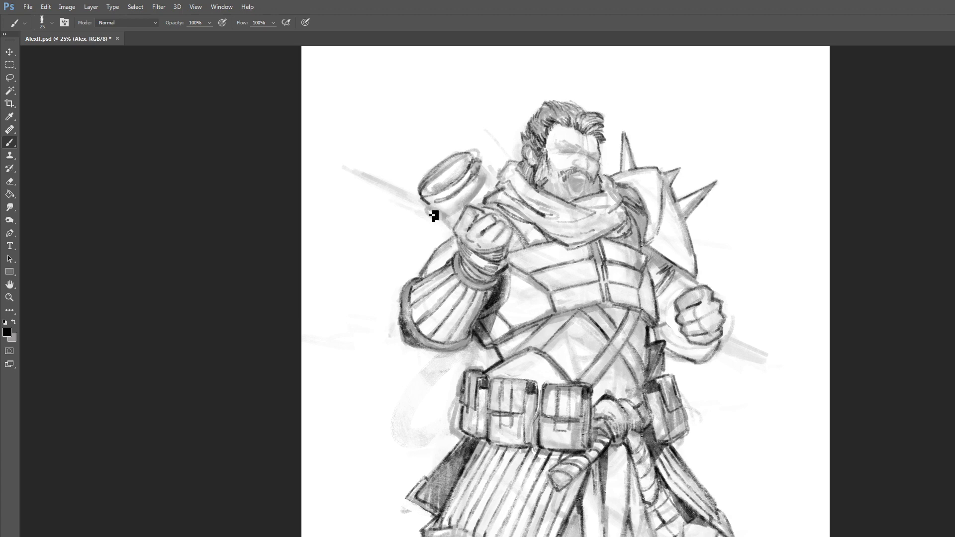
key("bracketright")
mouse_move(443, 214)
left_mouse_down()
mouse_move(470, 206)
mouse_move(462, 219)
mouse_move(478, 180)
left_mouse_up()
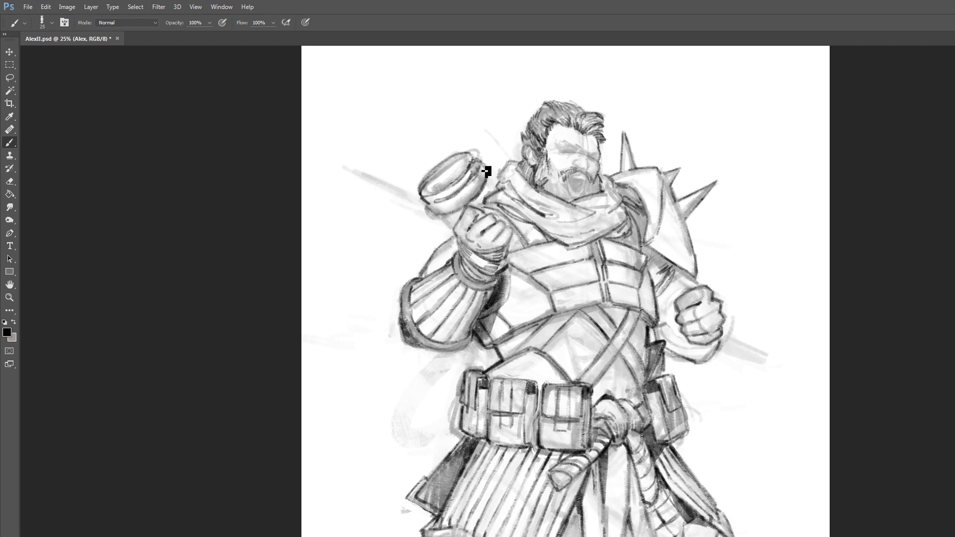
mouse_move(432, 209)
left_mouse_down()
mouse_move(455, 199)
mouse_move(437, 213)
left_mouse_up()
key("bracketleft")
mouse_move(478, 174)
left_mouse_down()
mouse_move(485, 196)
mouse_move(489, 184)
left_mouse_up()
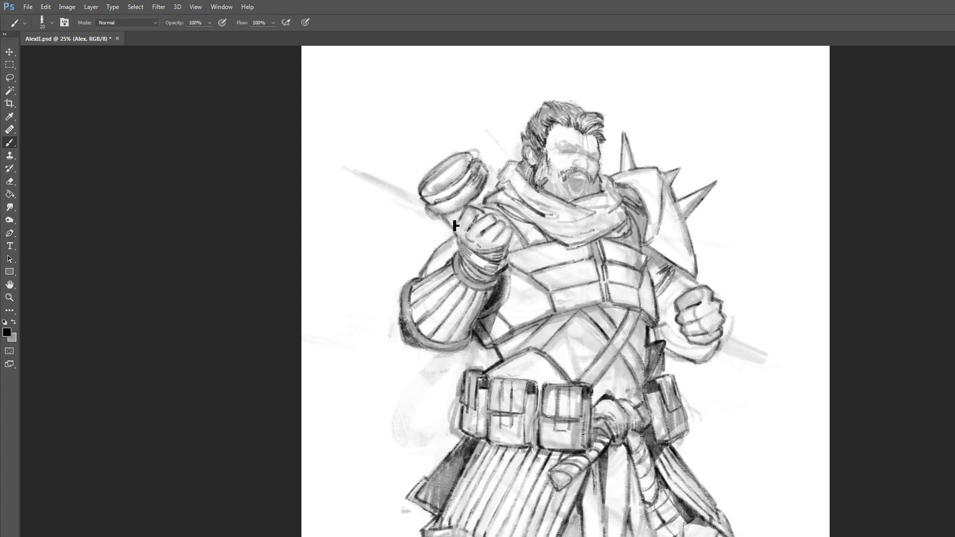
Darken the elbow edge of the raised arm's sleeve, and ink the crossed waist straps with a 20 px brush.
key("bracketright")
mouse_move(402, 312)
left_mouse_down()
mouse_move(405, 342)
mouse_move(433, 351)
left_mouse_up()
key("bracketright")
key("bracketleft")
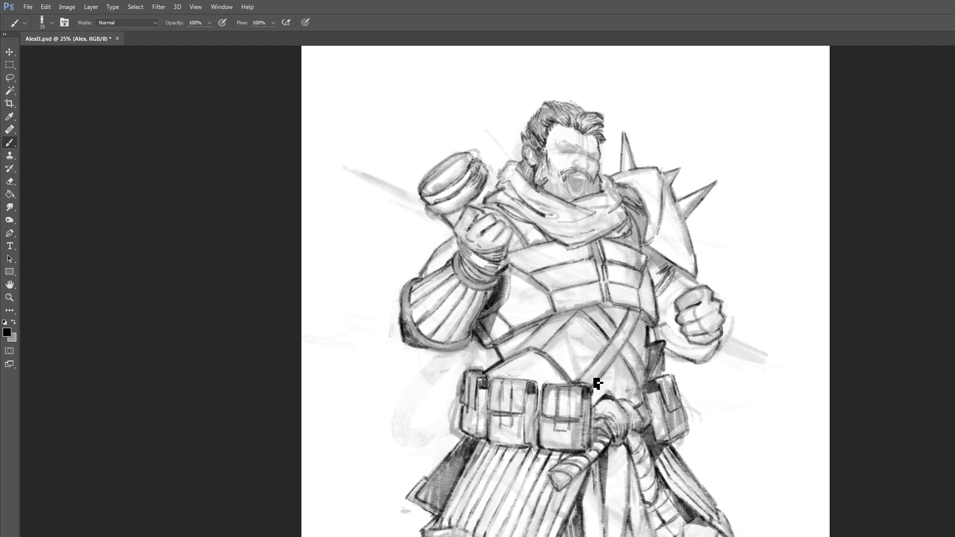
key("bracketleft")
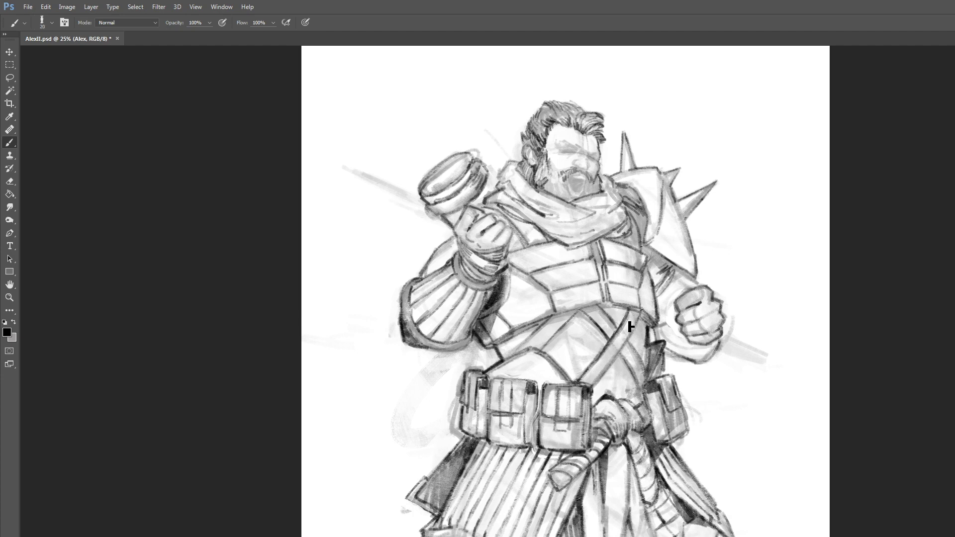
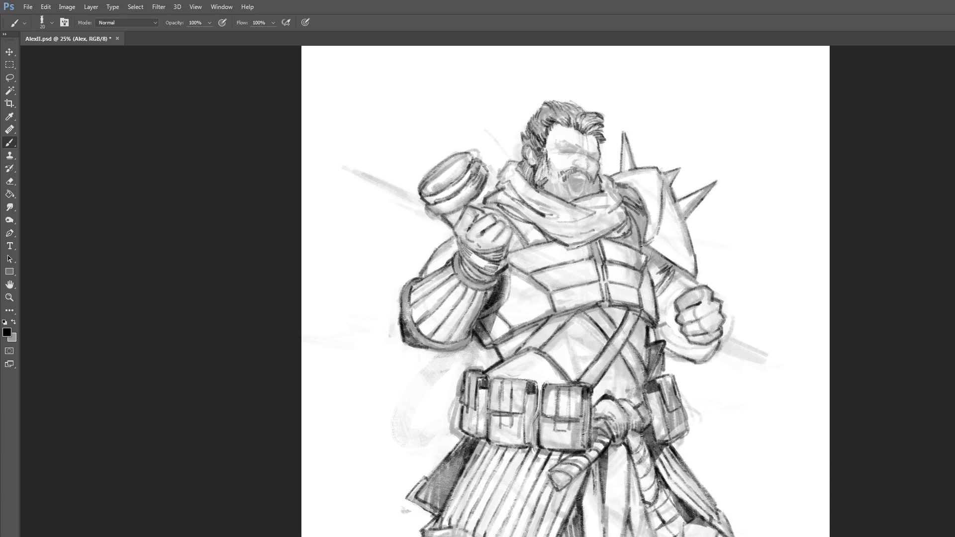
Touch up the hanging cloth and rope below the belt with the Eraser at 83% opacity and a 30 px brush.
scroll(566, 292, "down", 3)
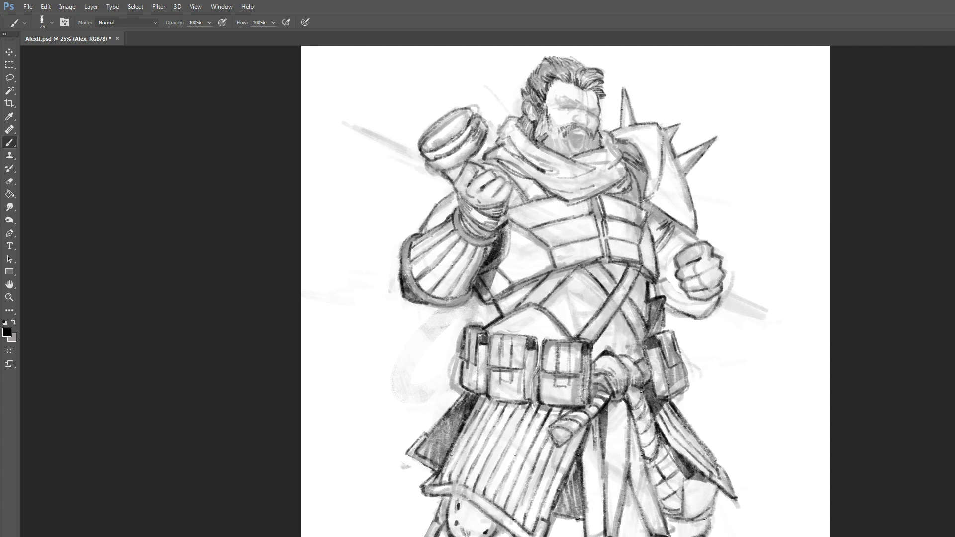
scroll(565, 291, "down", 2)
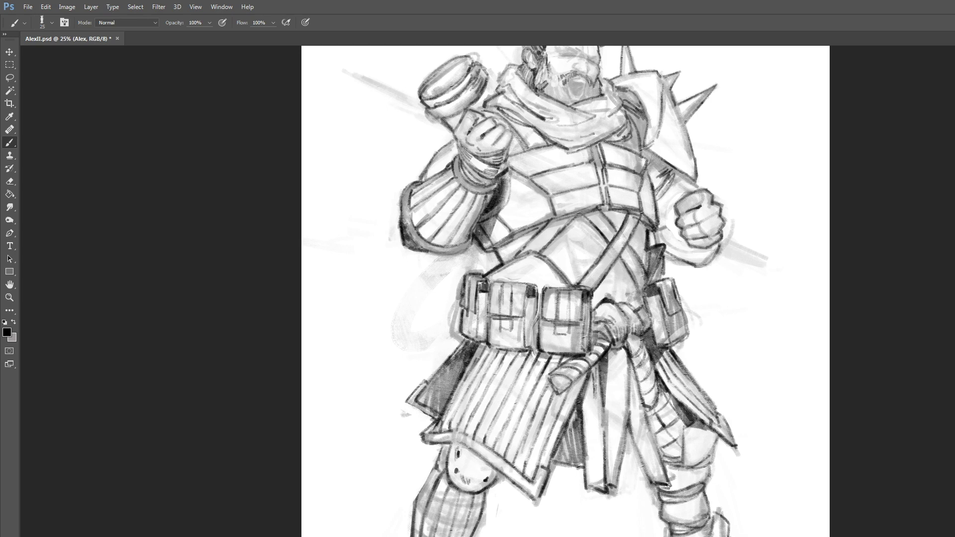
scroll(566, 291, "up", 3)
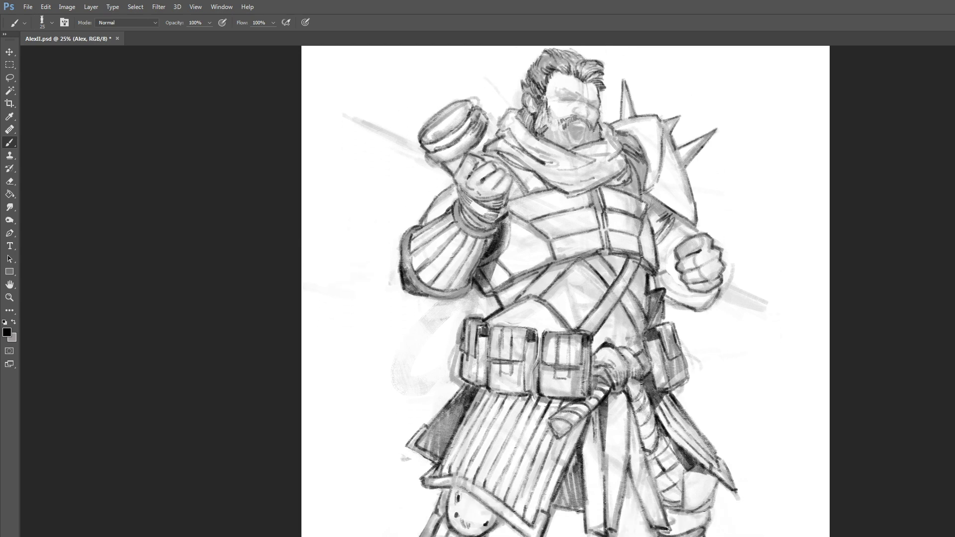
key("bracketleft")
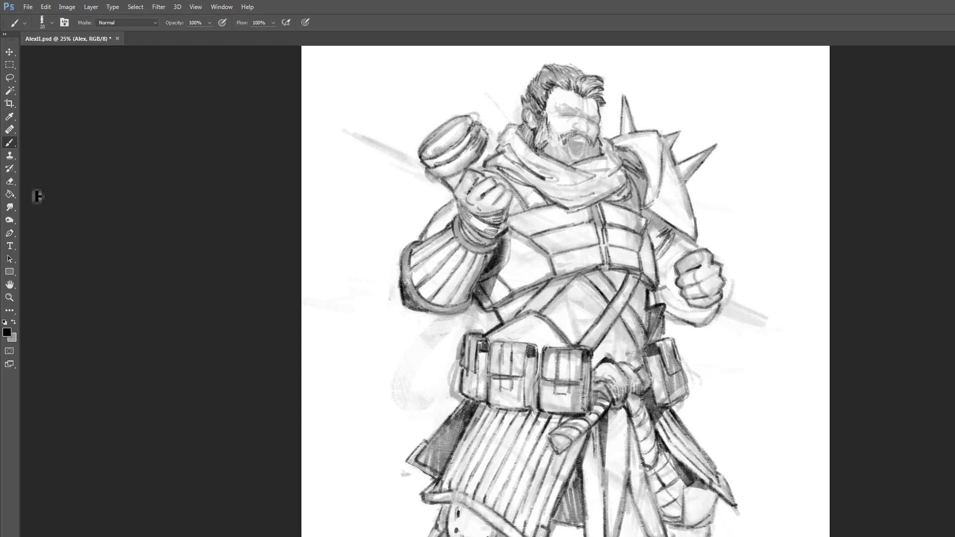
left_click(9, 181)
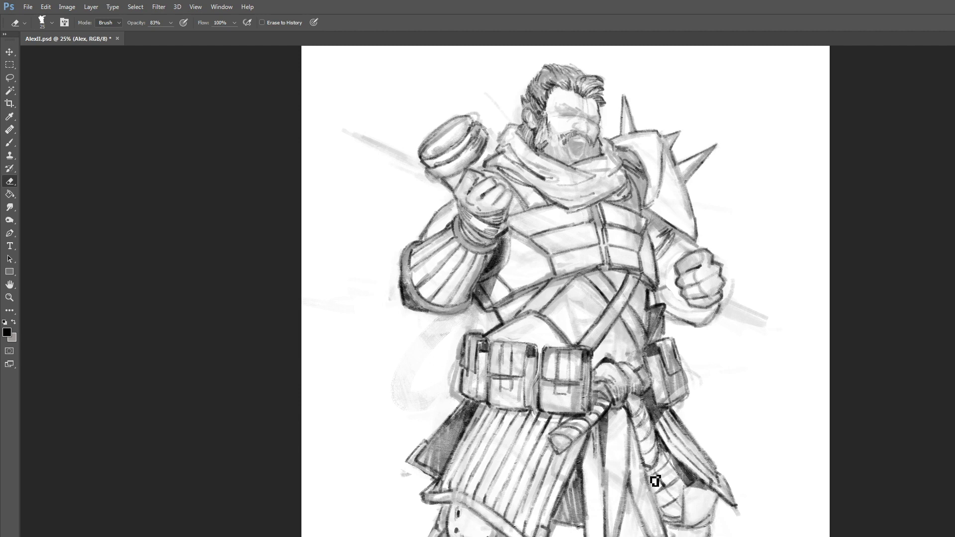
left_click(9, 142)
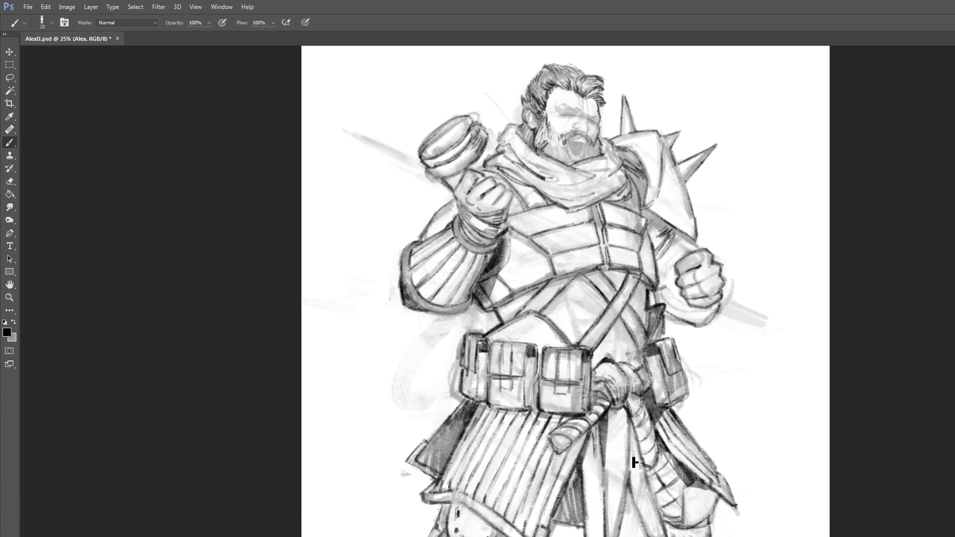
key("bracketright")
key("bracketright")
key("bracketright")
key("bracketleft")
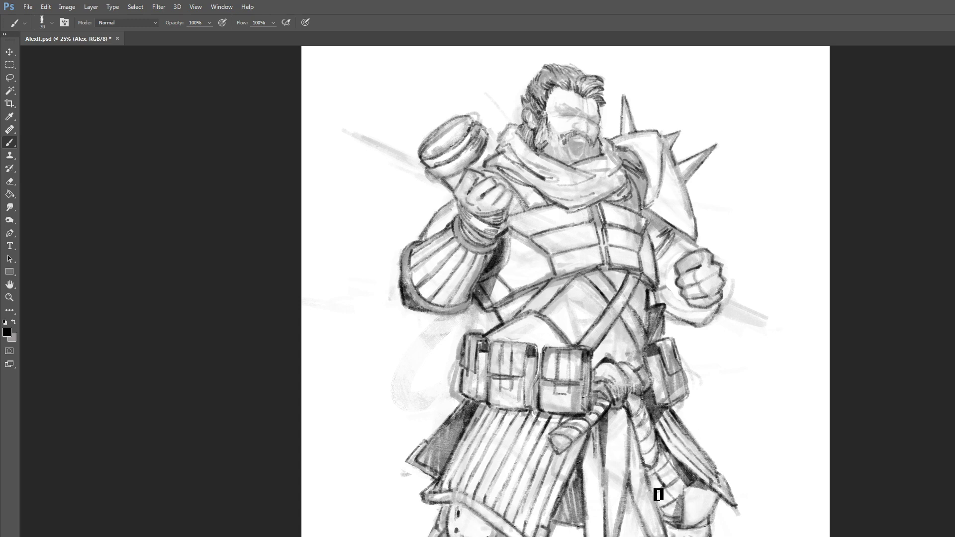
mouse_move(663, 468)
left_mouse_down()
mouse_move(663, 480)
mouse_move(669, 463)
left_mouse_up()
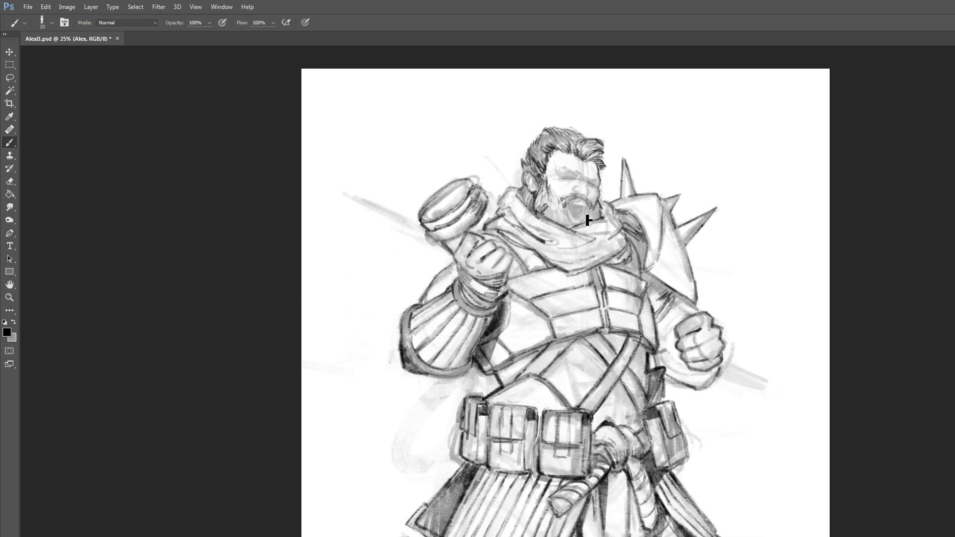
Deepen the shadow between the scarf and the spiked shoulder guard, and beneath the guard, with a 25 px brush.
key("bracketleft")
key("bracketleft")
key("bracketright")
key("bracketright")
mouse_move(627, 225)
left_mouse_down()
mouse_move(635, 219)
mouse_move(638, 241)
left_mouse_up()
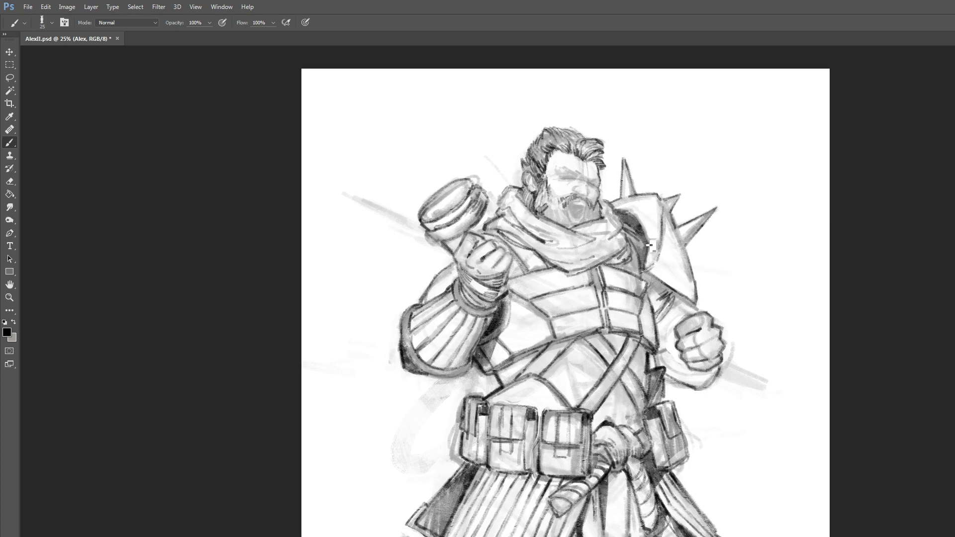
mouse_move(650, 282)
left_mouse_down()
mouse_move(661, 288)
mouse_move(655, 282)
mouse_move(655, 296)
mouse_move(674, 292)
left_mouse_up()
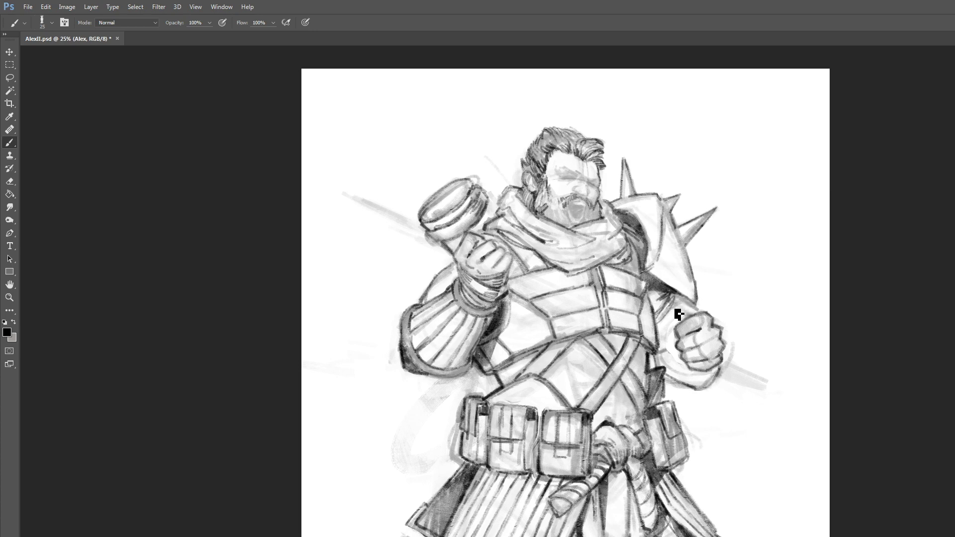
Add fold lines to the sleeve beside the lowered fist with a 25 px brush.
key("bracketleft")
key("bracketright")
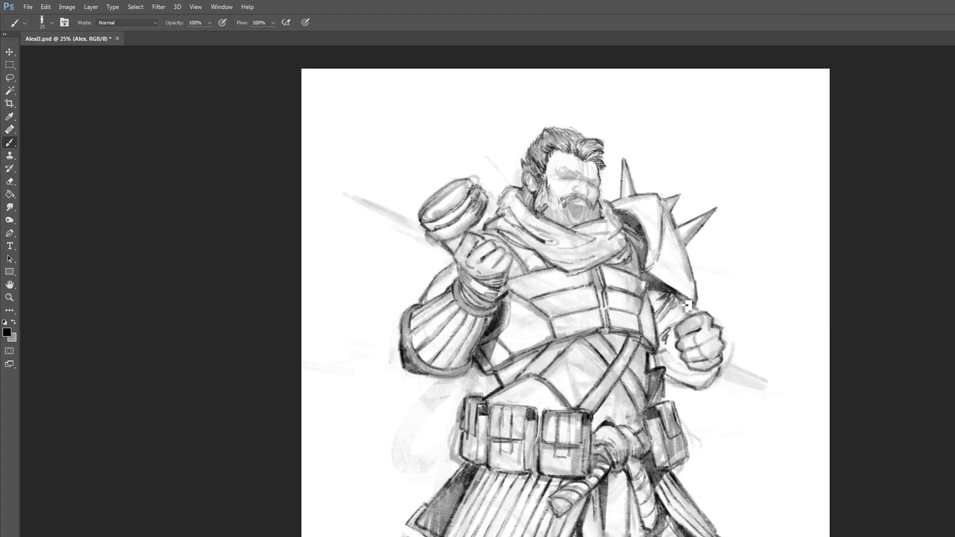
key("bracketleft")
key("bracketright")
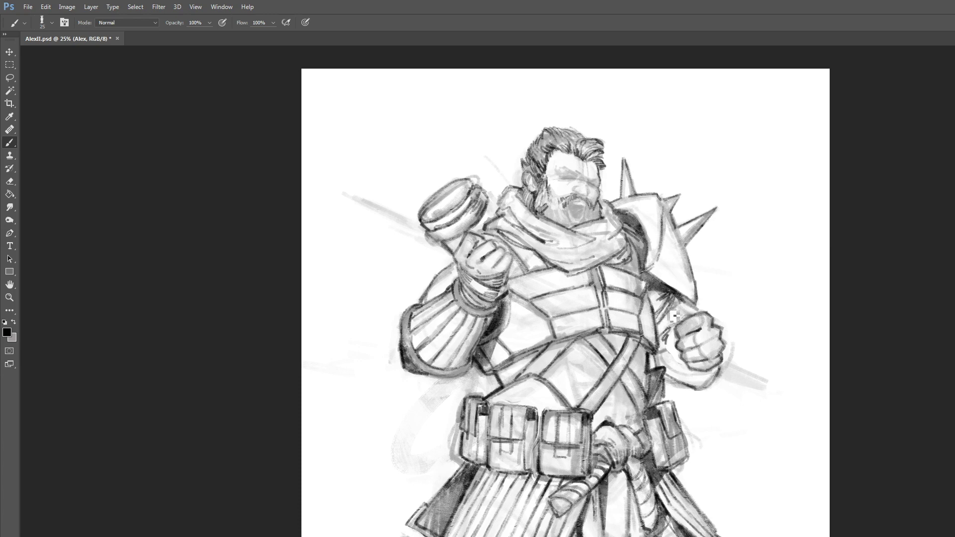
key("bracketleft")
key("bracketright")
Draw the frowning brows, eyes and nose with a fine brush, and add beard strands at 20 px.
key("bracketleft")
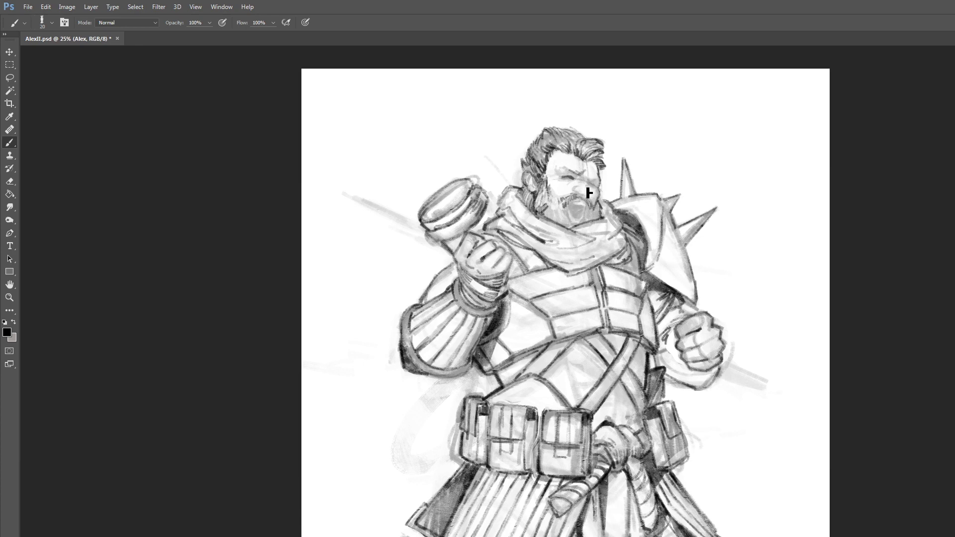
key("bracketleft")
left_click_drag(562, 178, 573, 180)
key("]")
left_click_drag(566, 221, 565, 203)
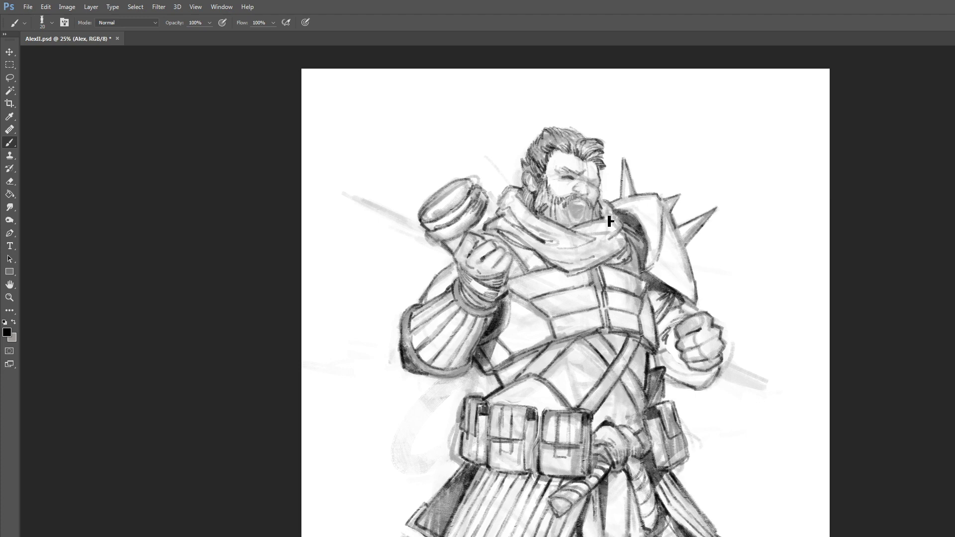
Clean up the beard along the jaw with the Eraser at 83% opacity, and darken the hair around the ear at 20 px.
left_click(10, 181)
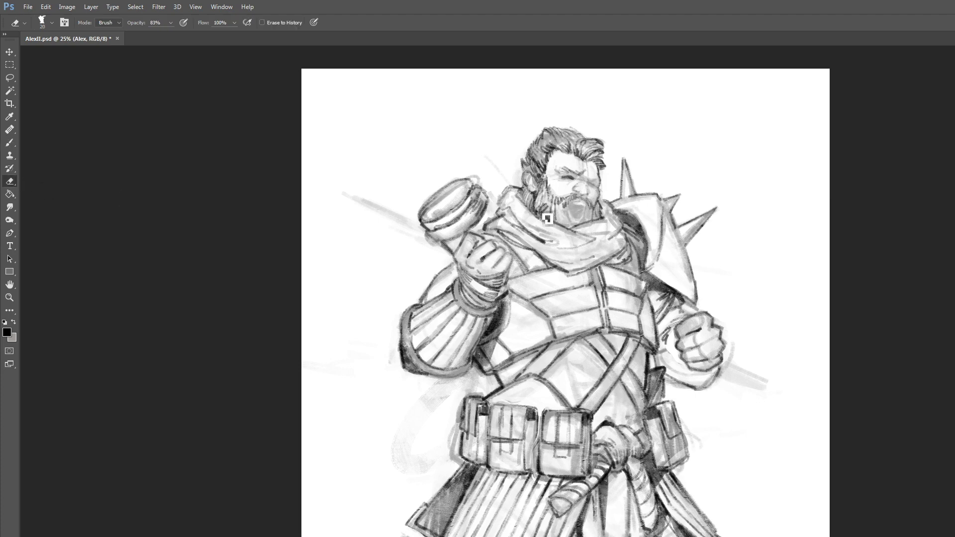
left_click_drag(553, 213, 539, 204)
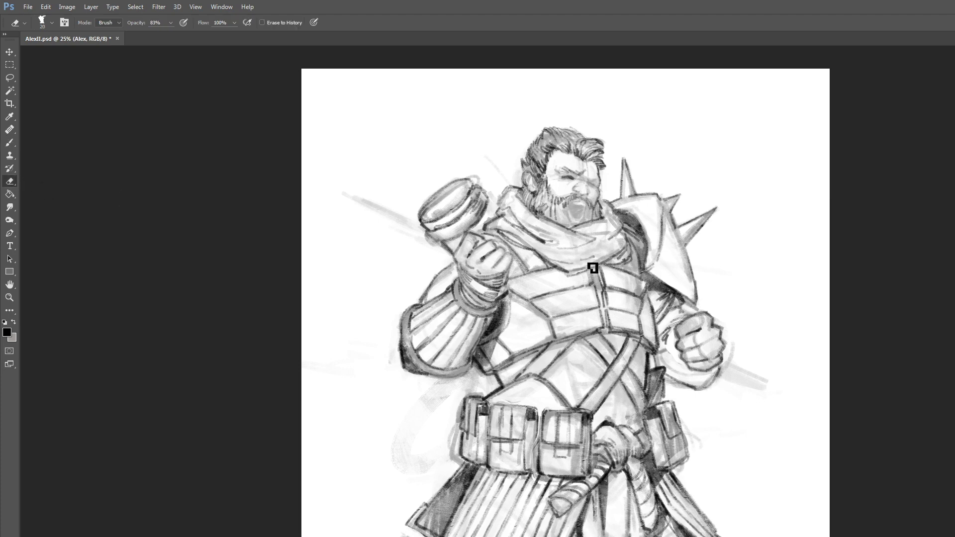
left_click(10, 143)
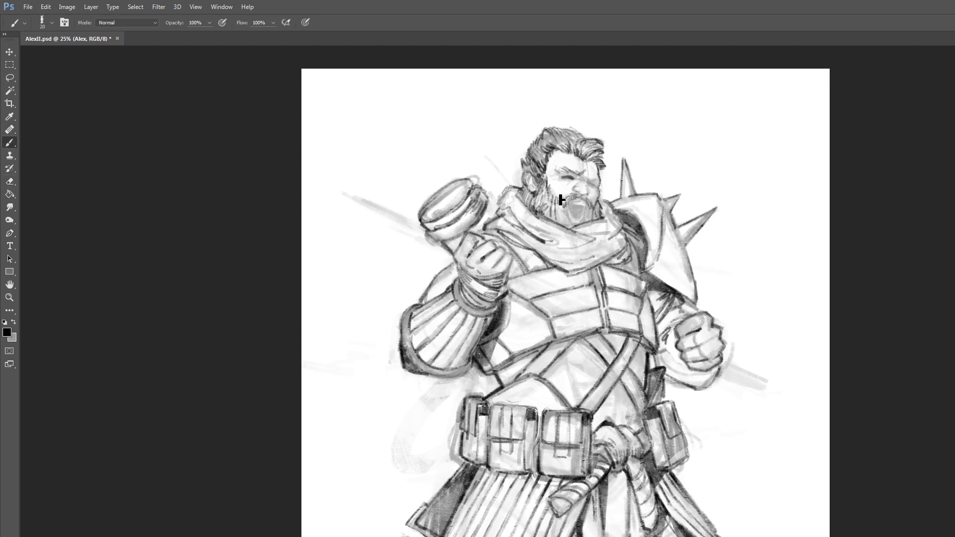
mouse_move(530, 197)
left_mouse_down()
mouse_move(544, 200)
mouse_move(533, 194)
mouse_move(534, 172)
left_mouse_up()
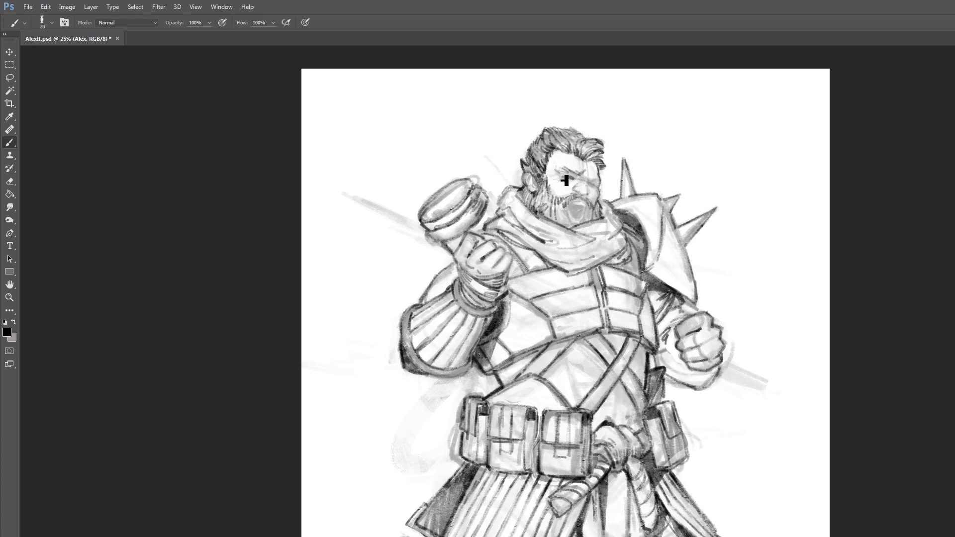
Draw the open, shouting mouth and the surrounding beard strands with a 15 px brush.
key("bracketleft")
mouse_move(581, 209)
left_mouse_down()
mouse_move(592, 215)
mouse_move(578, 225)
mouse_move(591, 223)
left_mouse_up()
key("bracketright")
key("bracketleft")
key("bracketleft")
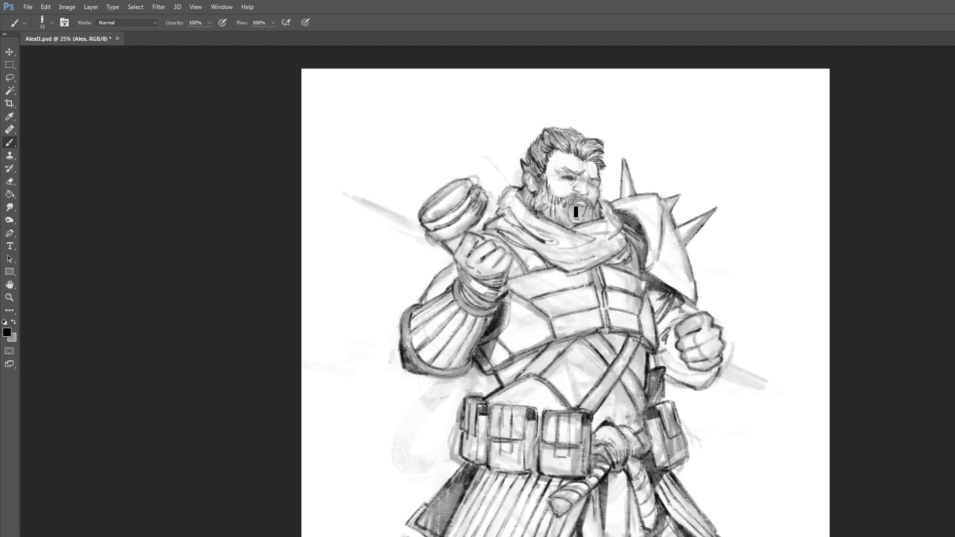
left_click_drag(575, 211, 573, 211)
Sketch a long-barrelled gun across the chest on a new layer, and fade it with a 700 px round Eraser at 83% opacity.
key("ctrl+shift+alt+n")
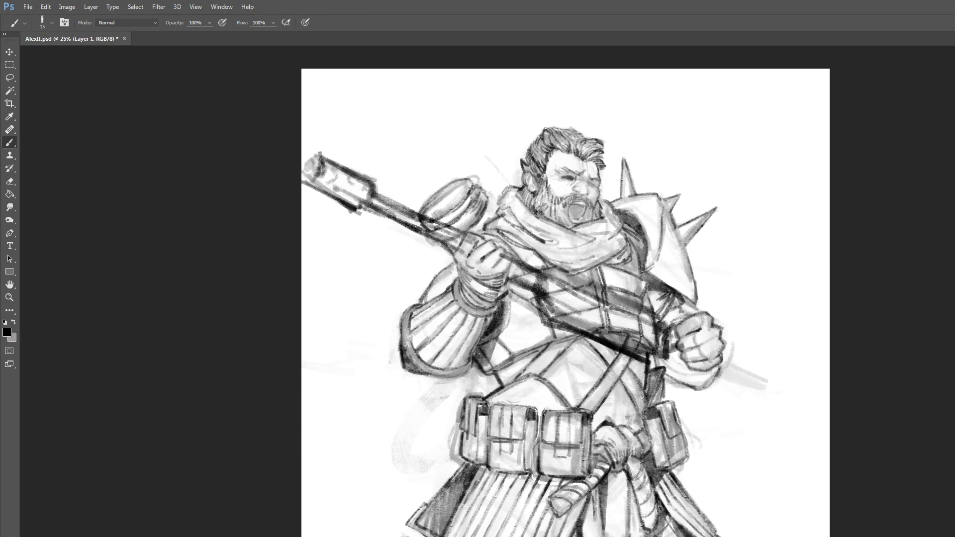
key("e")
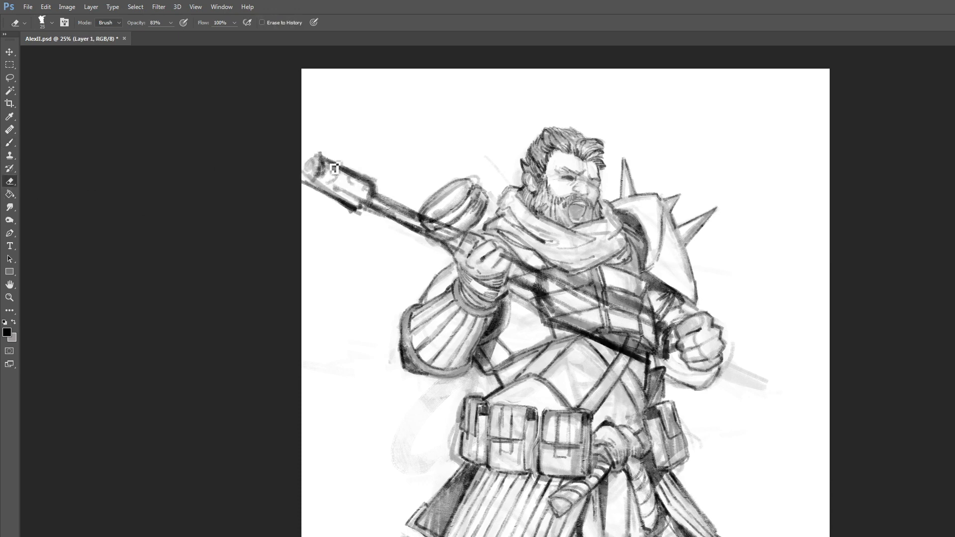
right_click(334, 166)
left_click(419, 254)
key("Return")
left_click_drag(306, 162, 682, 360)
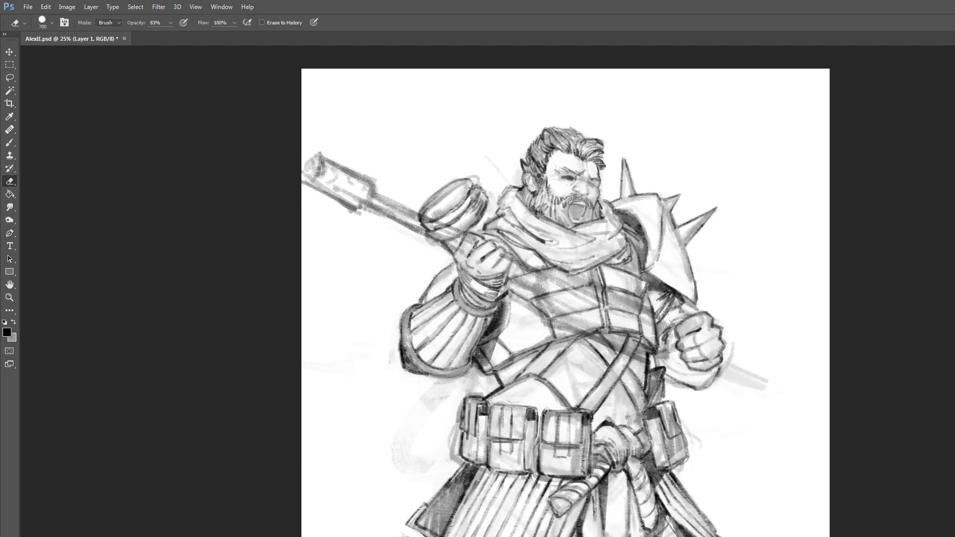
Ink the outline of the gun's muzzle, its round opening and the barrel with a 15 px brush.
left_click(12, 143)
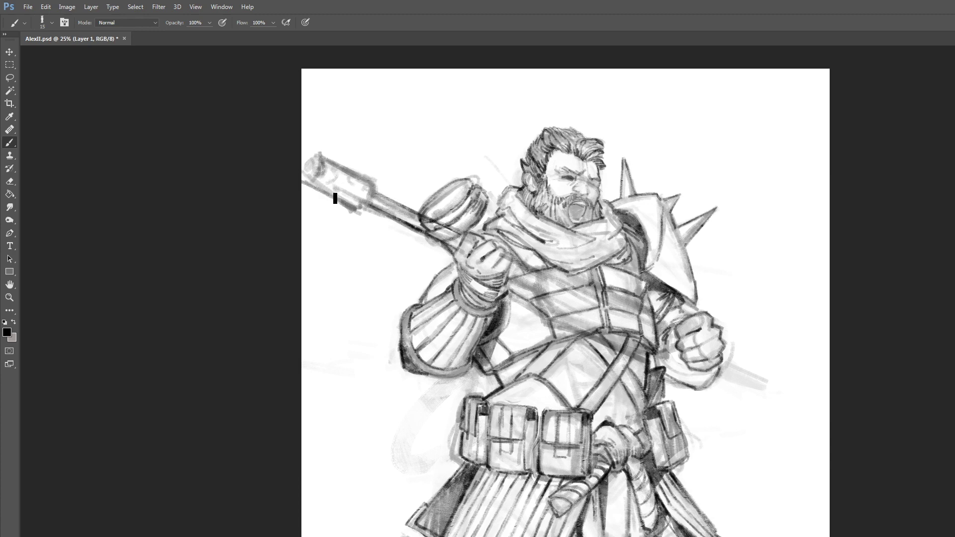
left_click_drag(313, 185, 359, 210)
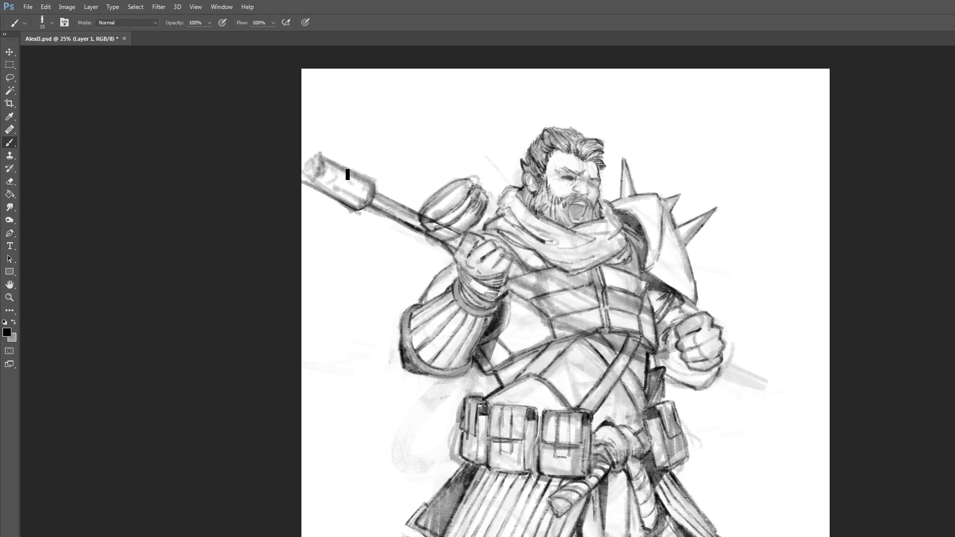
mouse_move(347, 174)
left_mouse_down()
mouse_move(366, 181)
mouse_move(329, 160)
mouse_move(377, 186)
left_mouse_up()
left_click_drag(319, 166, 319, 170)
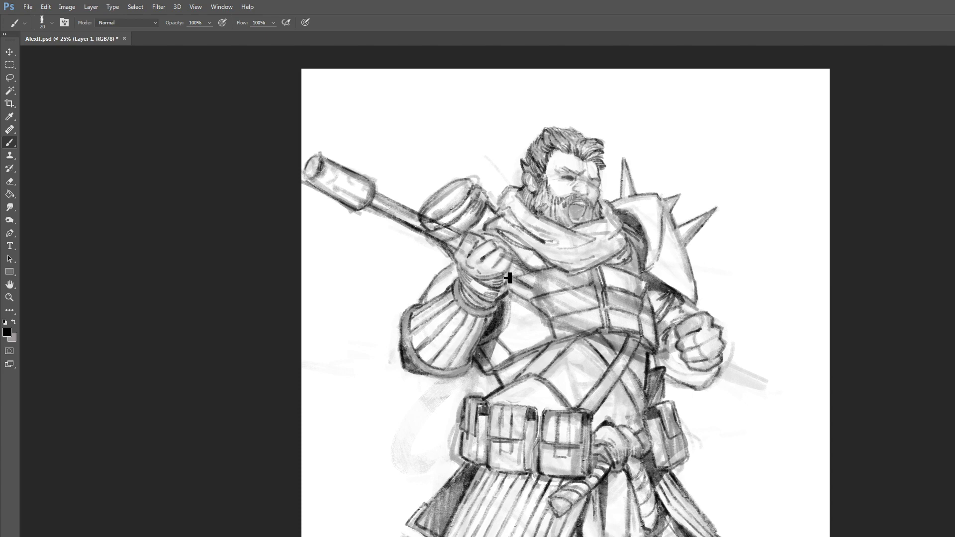
Erase the drum lines that overlap the gun barrel on the Alex layer with a 45 px Eraser at 83% opacity.
left_click(13, 182)
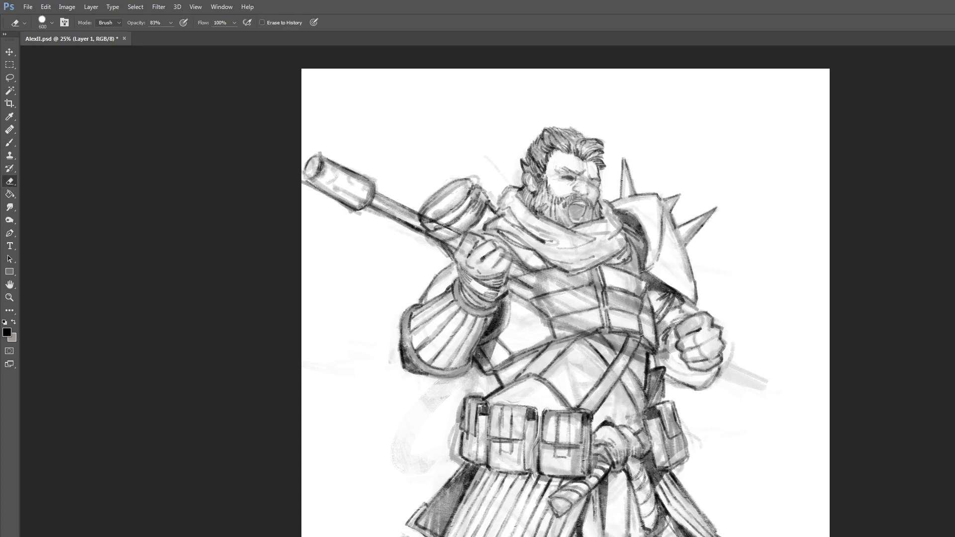
right_click(490, 201)
key("Escape")
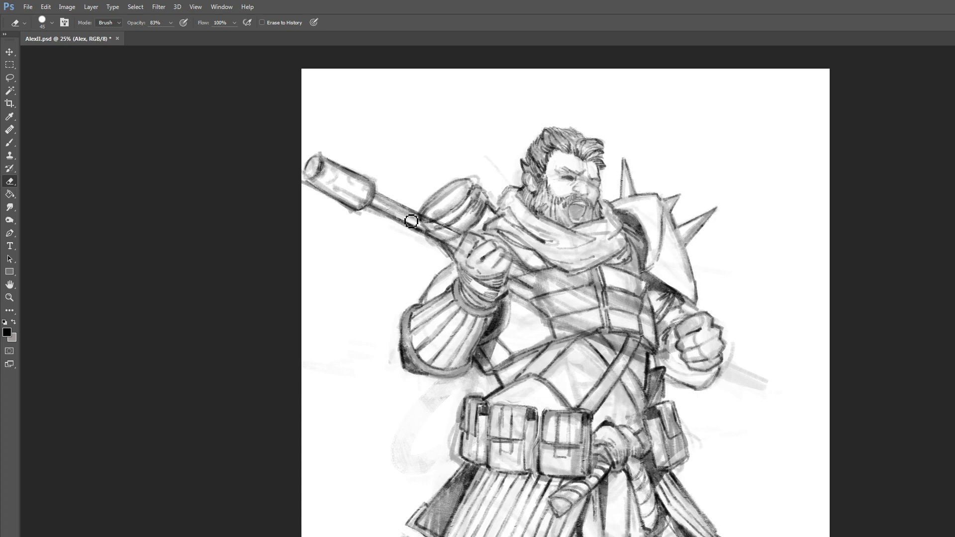
mouse_move(422, 224)
left_mouse_down()
mouse_move(455, 243)
mouse_move(427, 227)
left_mouse_up()
key("b")
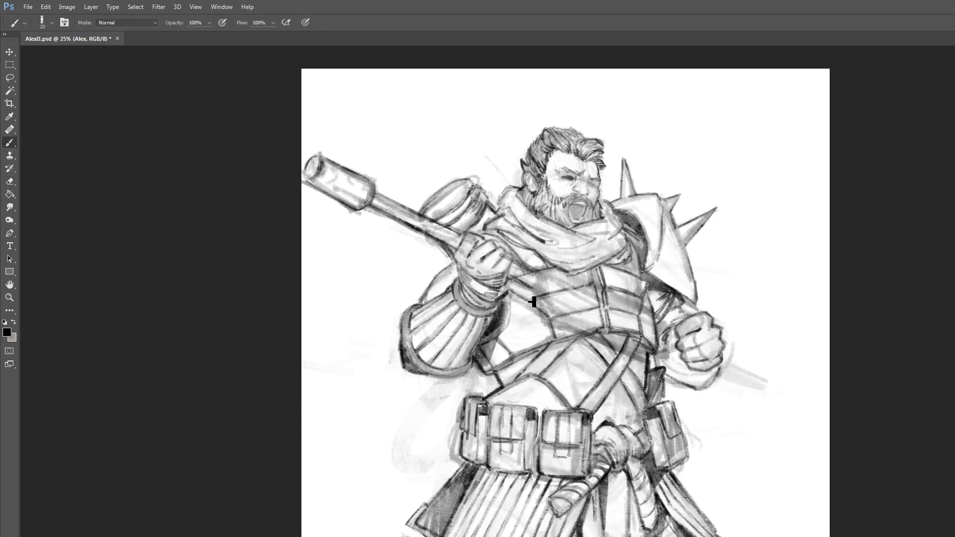
Ink the rounded barrel section behind the raised fist and the gun body's edges across the chest with a 20–25 px brush.
mouse_move(521, 284)
left_mouse_down()
mouse_move(541, 292)
mouse_move(545, 282)
left_mouse_up()
left_click_drag(535, 294, 541, 307)
key("bracketright")
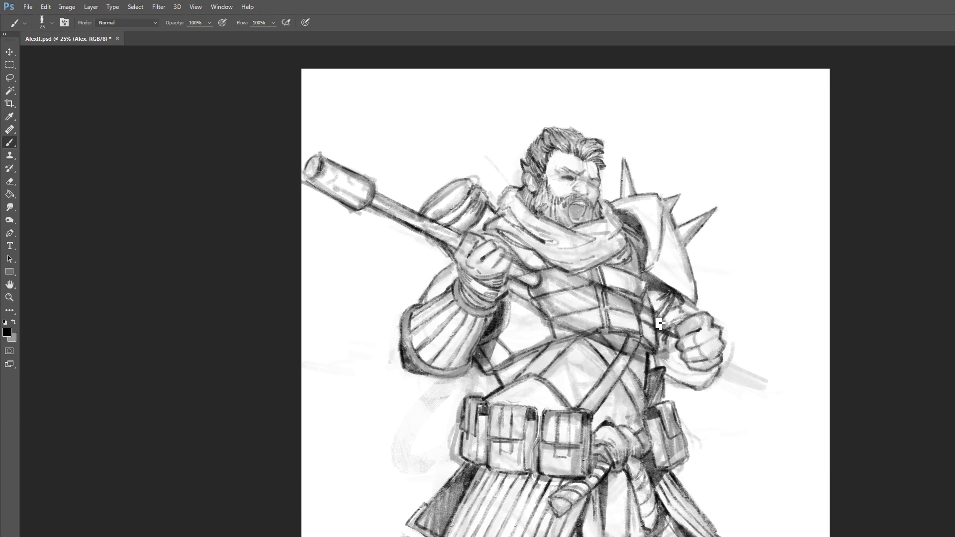
key("ctrl+z")
key("ctrl+shift+alt+n")
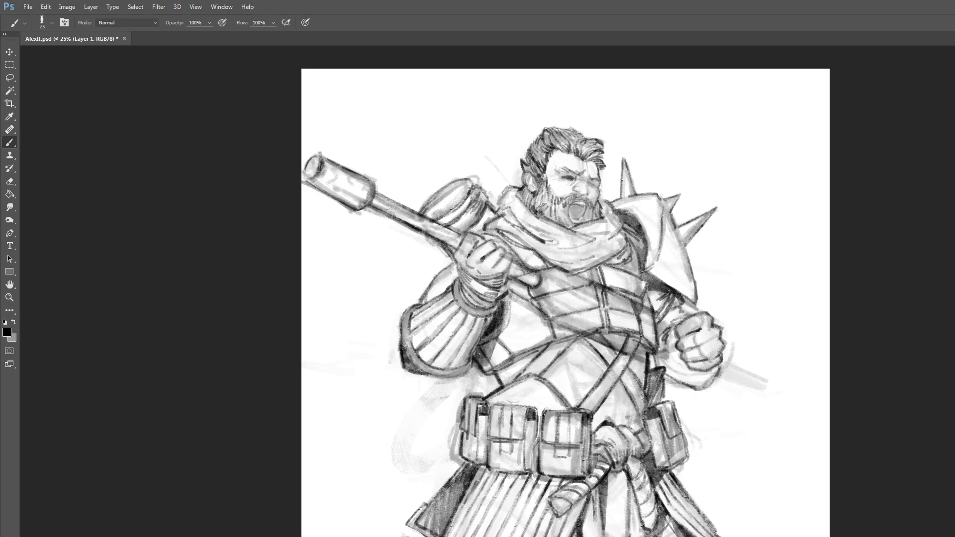
Erase the overlapping lines across the chest armour on the Alex layer with a 60 px Eraser at 83% opacity.
left_click(10, 180)
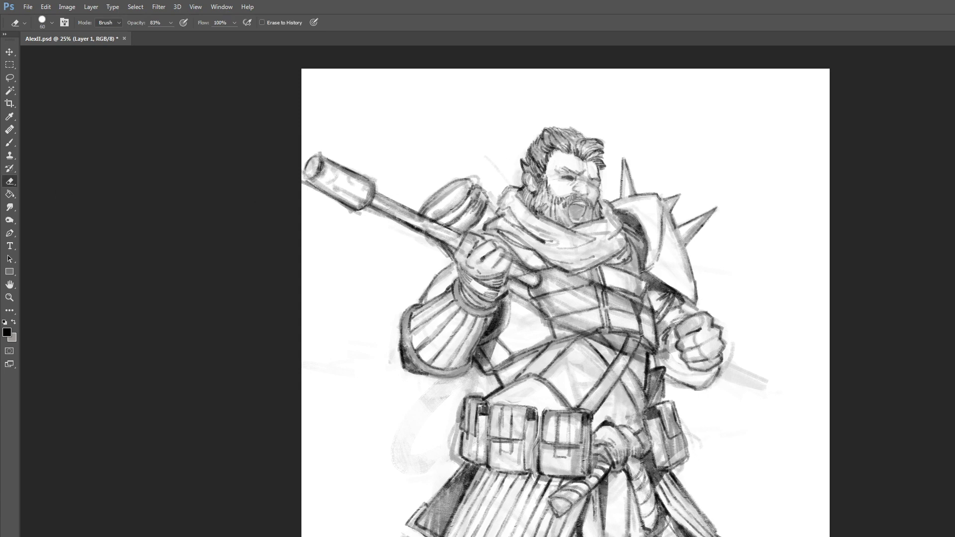
key("ctrl+z")
left_click_drag(636, 304, 557, 353)
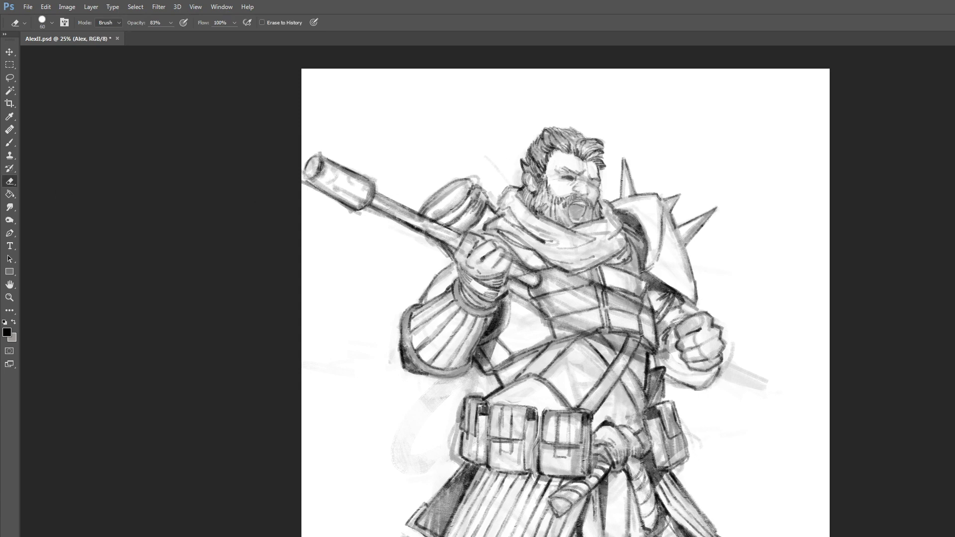
left_click_drag(651, 310, 560, 269)
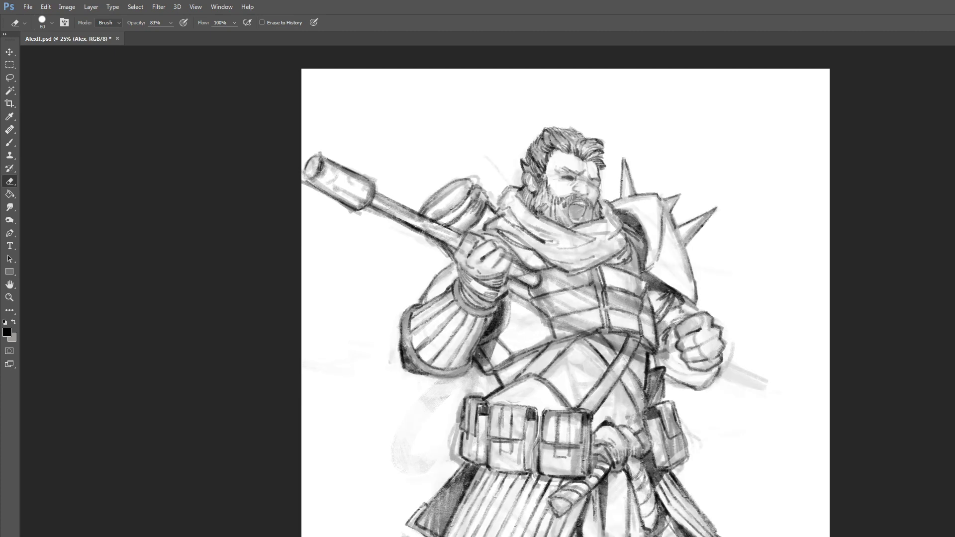
key("alt+bracketleft")
Ink the gun body across the chest and around the lower hand on Layer 1 with a 25–35 px brush.
left_click(9, 144)
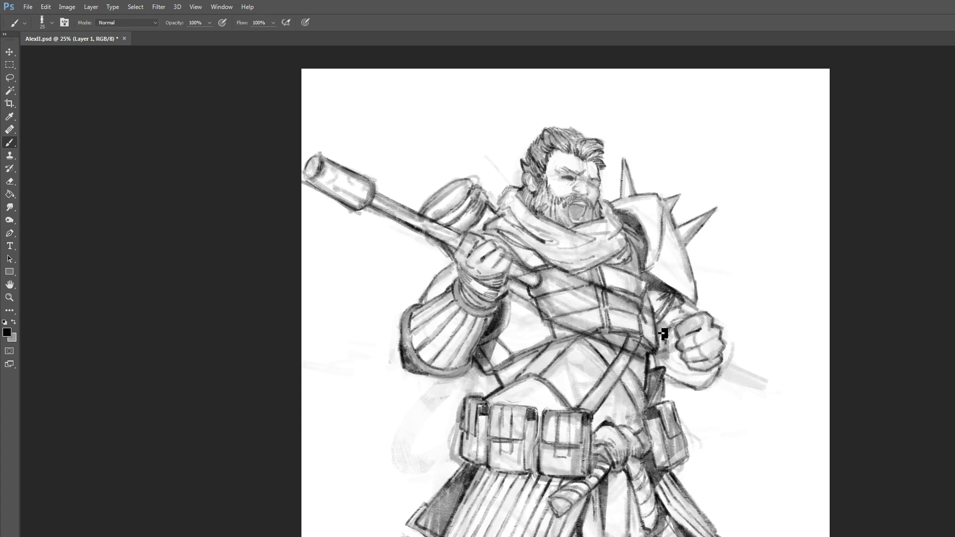
key("bracketright")
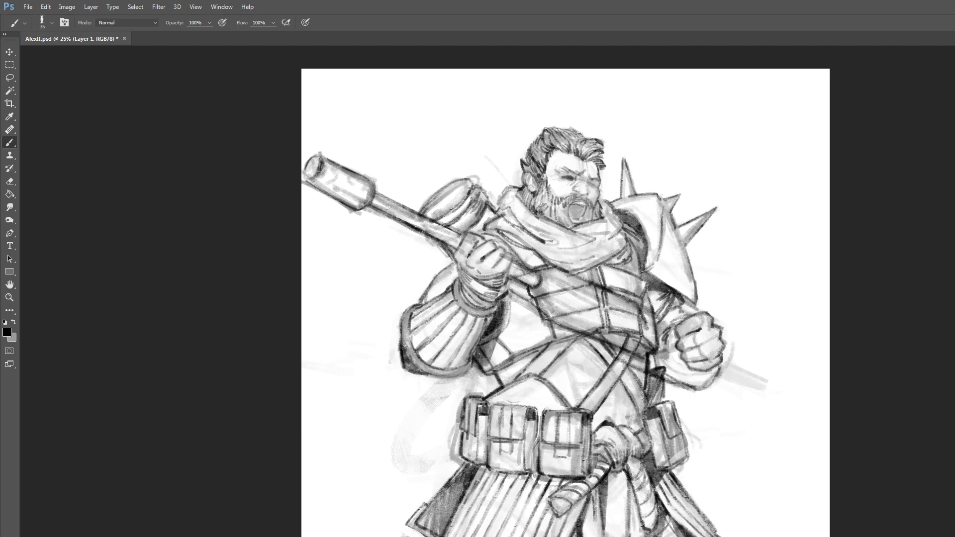
key("bracketleft")
key("bracketleft")
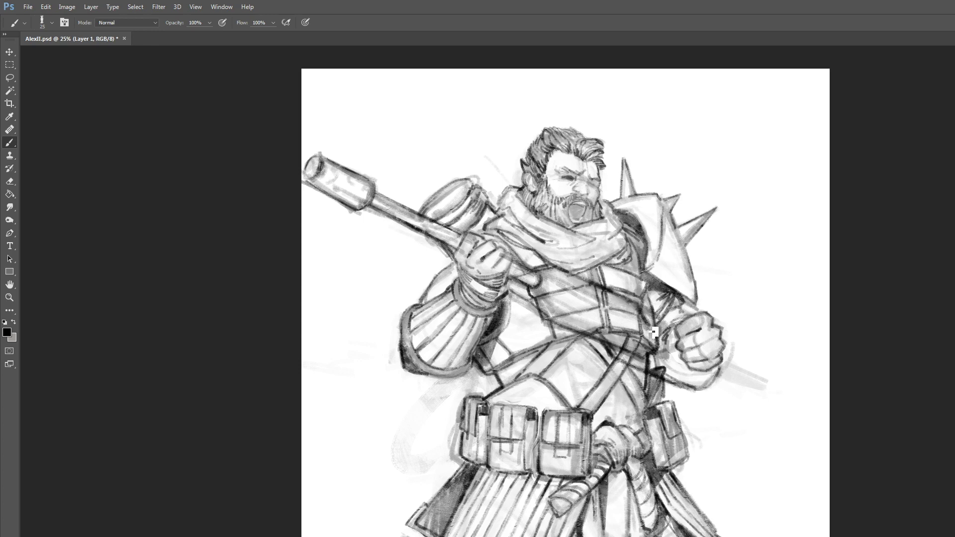
left_click_drag(654, 331, 647, 322)
key("bracketright")
key("bracketright")
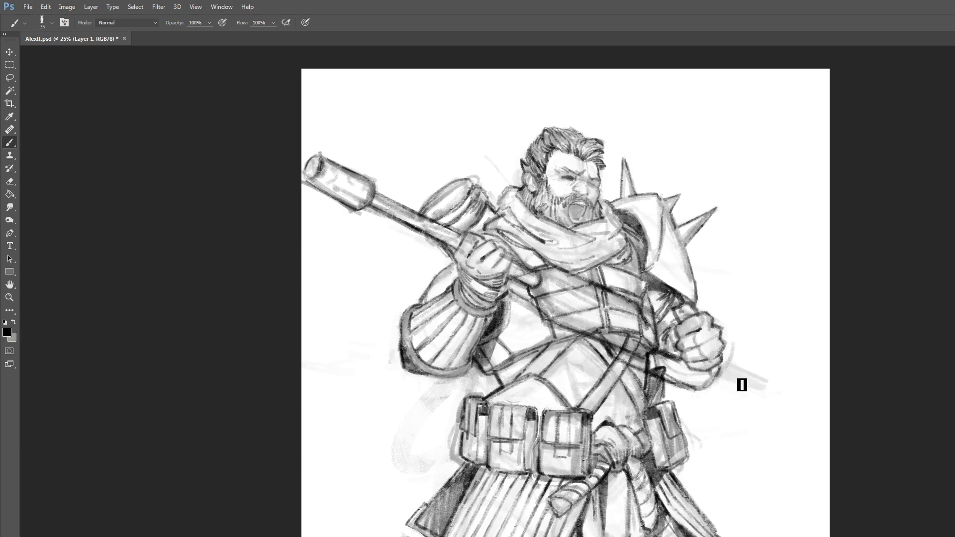
Ink the gun's flared stock behind the lower hand, with its two long edges and butt end, using a 30 px brush.
key("bracketleft")
left_click_drag(718, 375, 774, 395)
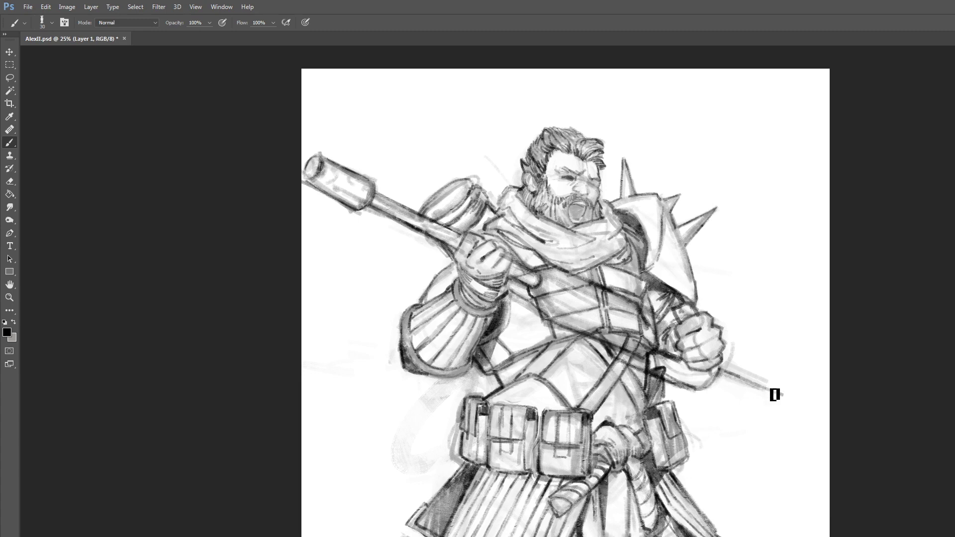
left_click_drag(708, 394, 761, 432)
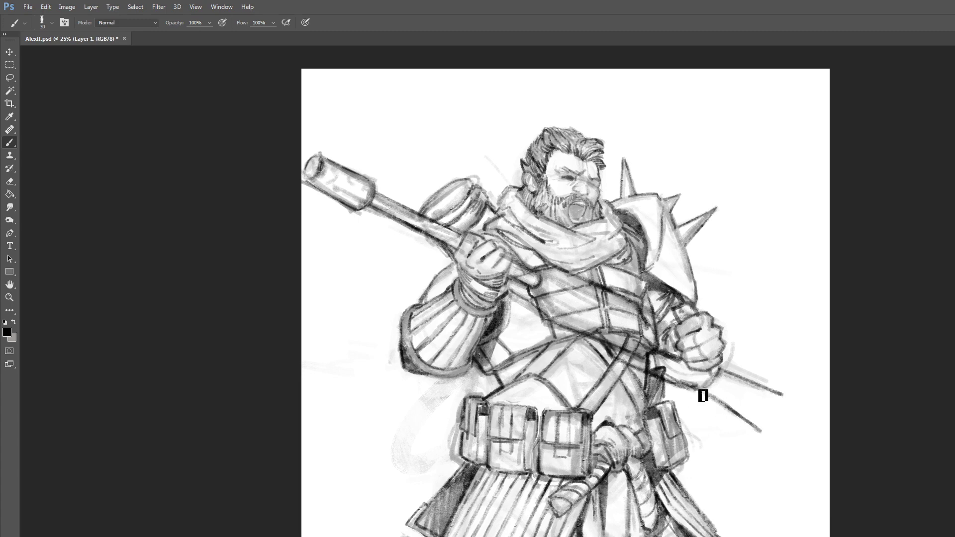
key("ctrl+z")
left_click_drag(703, 394, 765, 429)
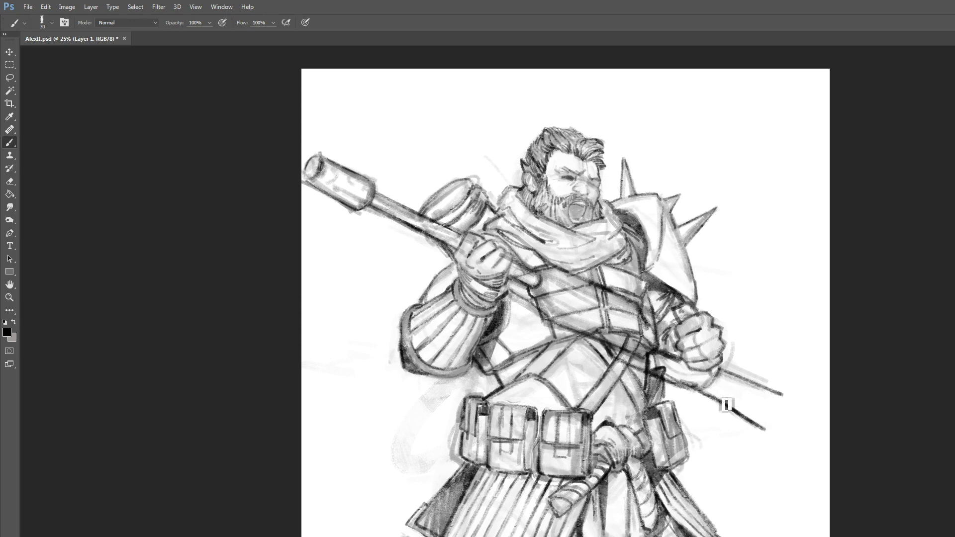
left_click_drag(716, 399, 772, 431)
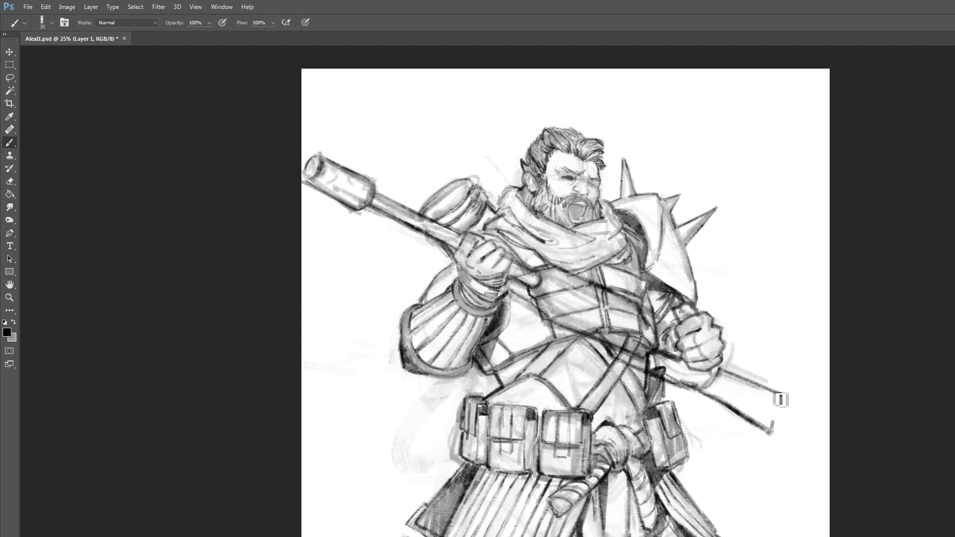
mouse_move(771, 430)
left_mouse_down()
mouse_move(770, 388)
mouse_move(728, 369)
mouse_move(773, 389)
mouse_move(731, 370)
left_mouse_up()
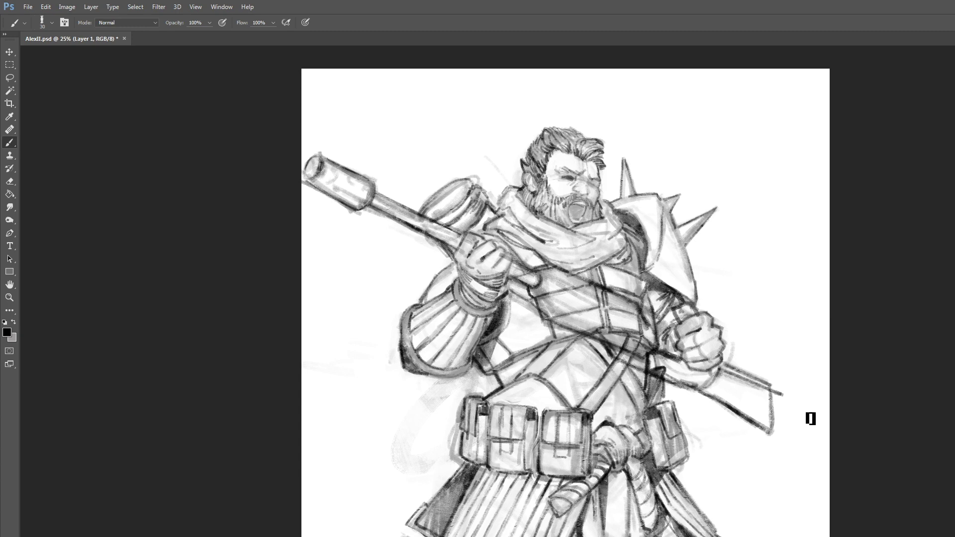
Erase the armour, strap and forearm lines that overlap the gun on the Alex layer with a 60–70 px Eraser at 83% opacity.
key("alt+]")
key("e")
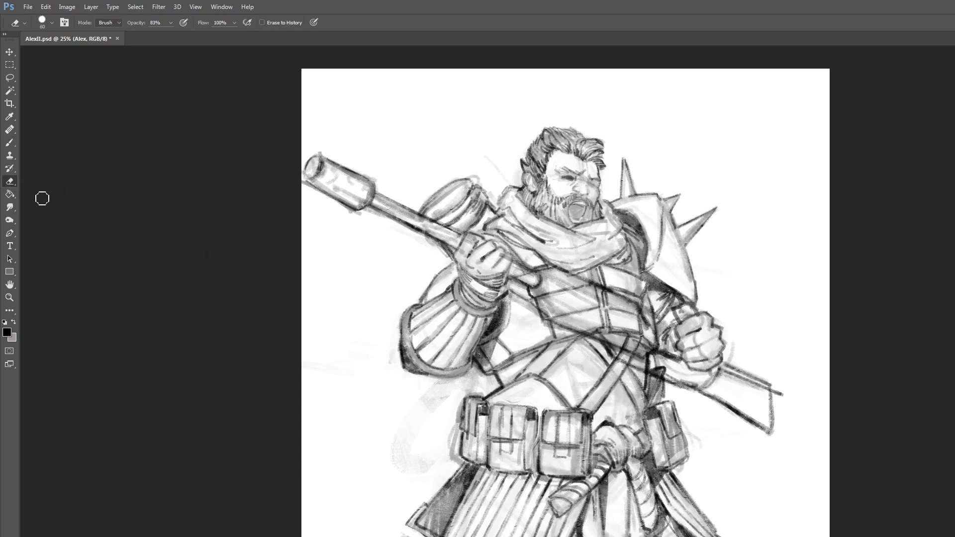
mouse_move(519, 276)
left_mouse_down()
mouse_move(573, 307)
mouse_move(542, 290)
mouse_move(551, 316)
mouse_move(597, 331)
left_mouse_up()
mouse_move(612, 335)
left_mouse_down()
mouse_move(599, 296)
mouse_move(629, 306)
mouse_move(614, 339)
mouse_move(637, 346)
mouse_move(641, 331)
mouse_move(658, 371)
mouse_move(686, 382)
mouse_move(669, 362)
mouse_move(662, 374)
left_mouse_up()
key("bracketright")
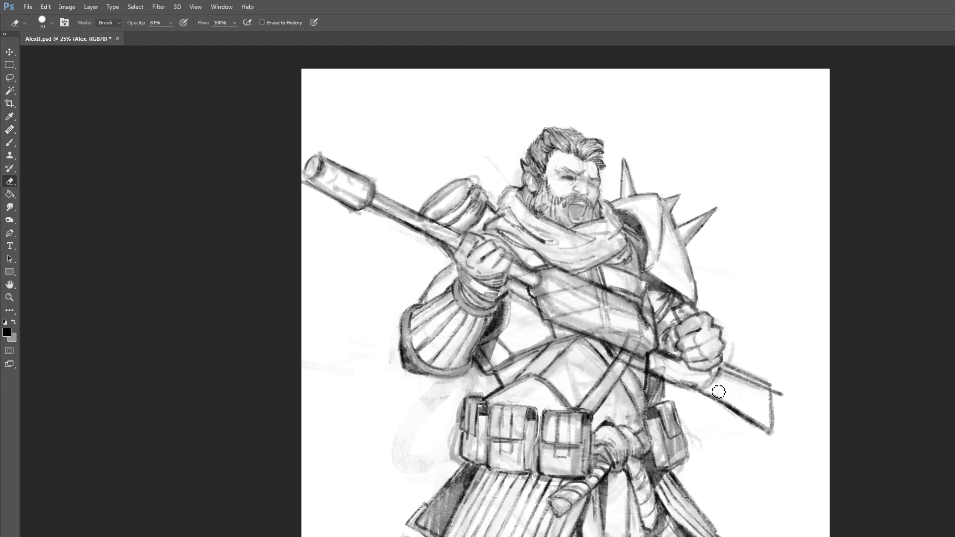
mouse_move(718, 392)
left_mouse_down()
mouse_move(718, 378)
mouse_move(745, 386)
left_mouse_up()
Resume inking the gun on Layer 1 with a 25 px brush.
key("alt+bracketleft")
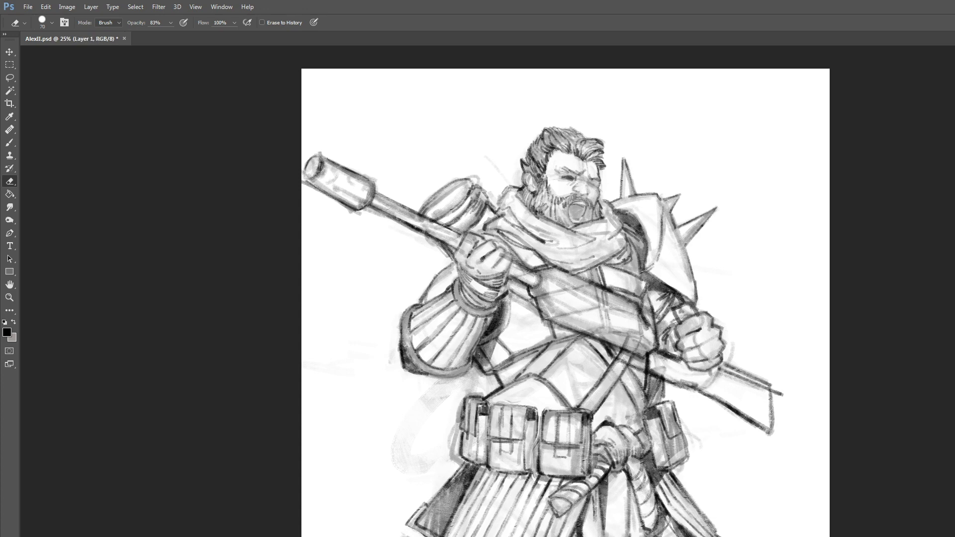
key("bracketright")
left_click(10, 144)
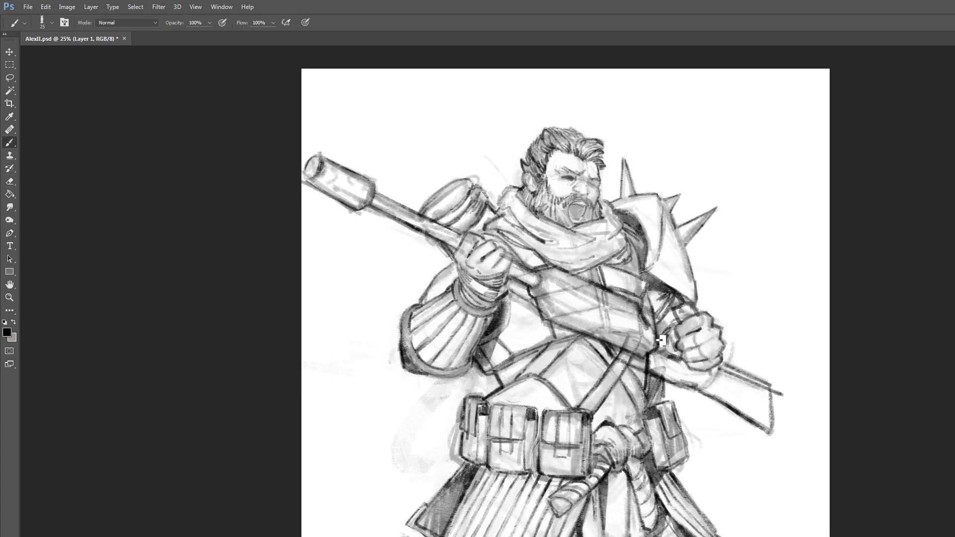
Darken the cuff line beside the hand gripping the rifle stock.
left_click_drag(672, 345, 668, 358)
key("bracketright")
mouse_move(716, 404)
left_mouse_down()
mouse_move(776, 465)
mouse_move(716, 524)
left_mouse_up()
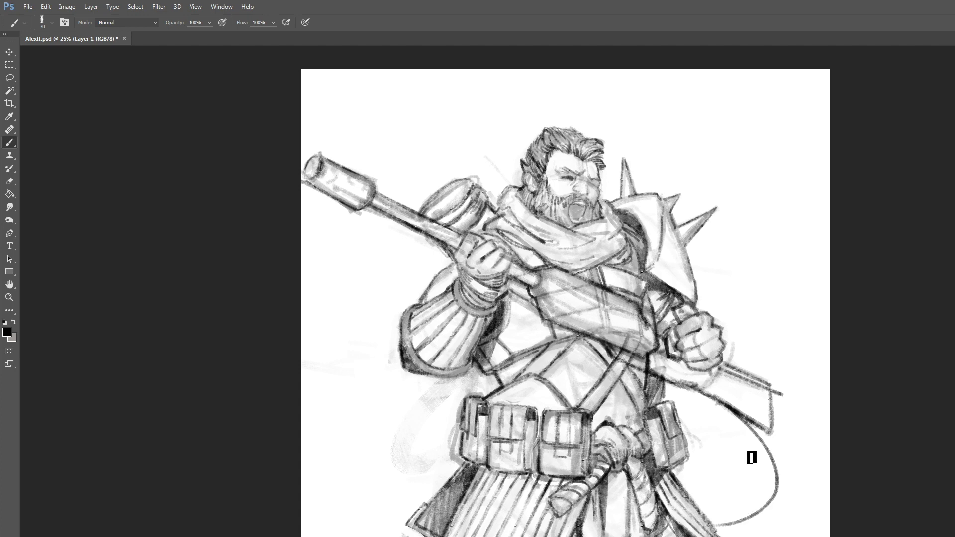
key("ctrl+z")
mouse_move(733, 426)
left_mouse_down()
mouse_move(759, 471)
mouse_move(712, 486)
left_mouse_up()
left_click_drag(724, 407, 726, 497)
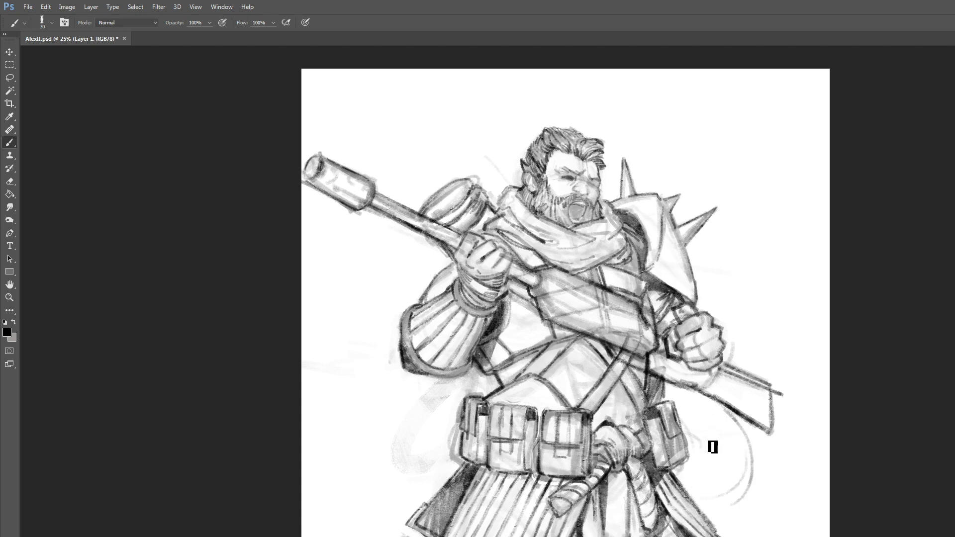
key("ctrl+z")
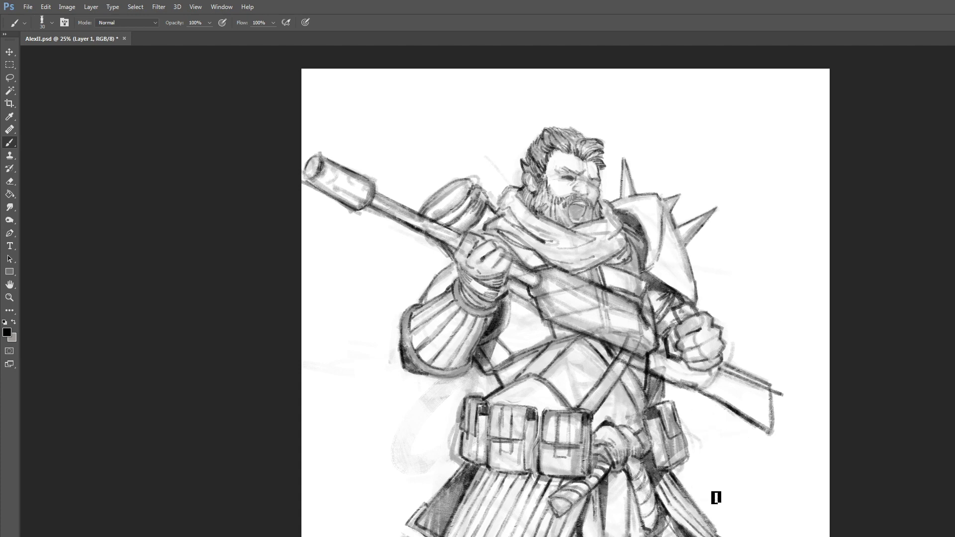
Sketch the curved inner edge of a strap loop hanging from the underside of the rifle stock with a 30 px brush.
mouse_move(745, 452)
left_mouse_down()
mouse_move(712, 494)
mouse_move(731, 485)
mouse_move(746, 445)
left_mouse_up()
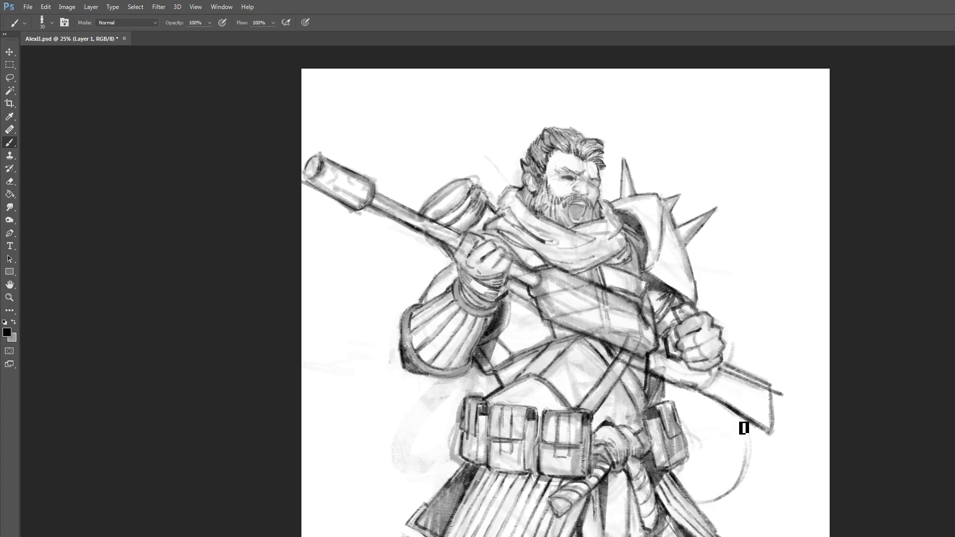
left_click_drag(734, 409, 748, 444)
mouse_move(699, 504)
left_mouse_down()
mouse_move(738, 494)
mouse_move(753, 459)
left_mouse_up()
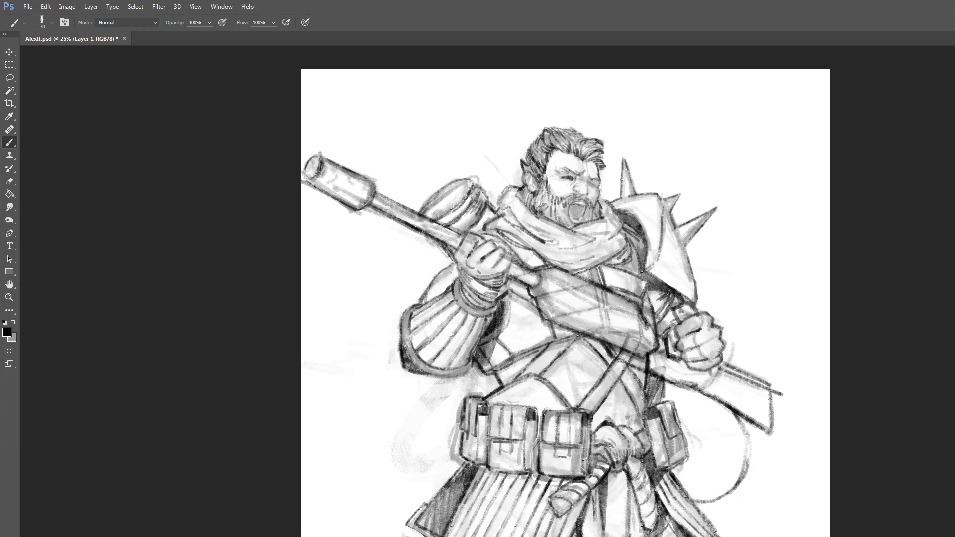
Sketch the outer edge of the strap loop under the rifle stock, curving around and back to the skirt.
key("bracketleft")
mouse_move(741, 413)
left_mouse_down()
mouse_move(765, 444)
mouse_move(759, 437)
mouse_move(772, 470)
left_mouse_up()
left_click_drag(756, 437, 758, 485)
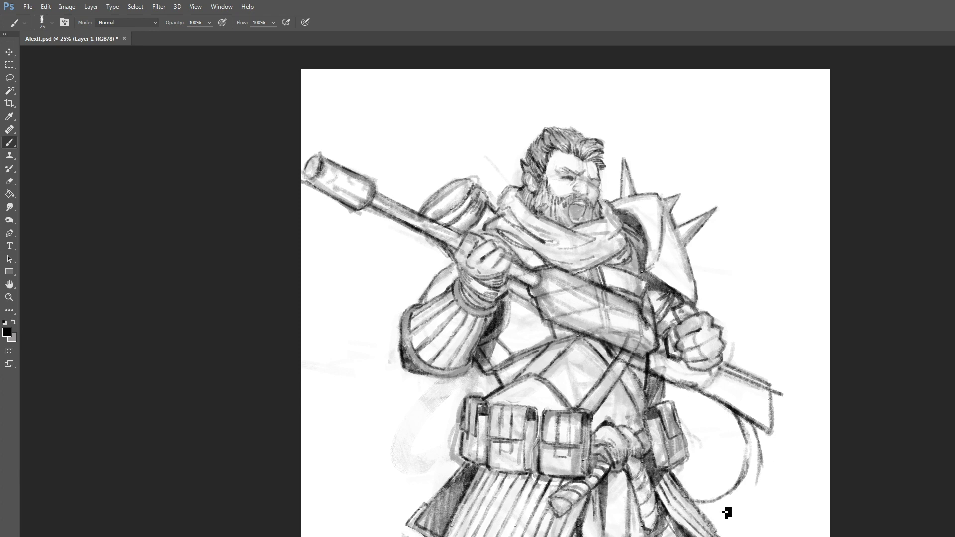
key("bracketright")
left_click_drag(708, 502, 758, 495)
Lighten the strap loop's lines with the eraser and redraw the lower part of its inner edge with the 25 px brush.
key("e")
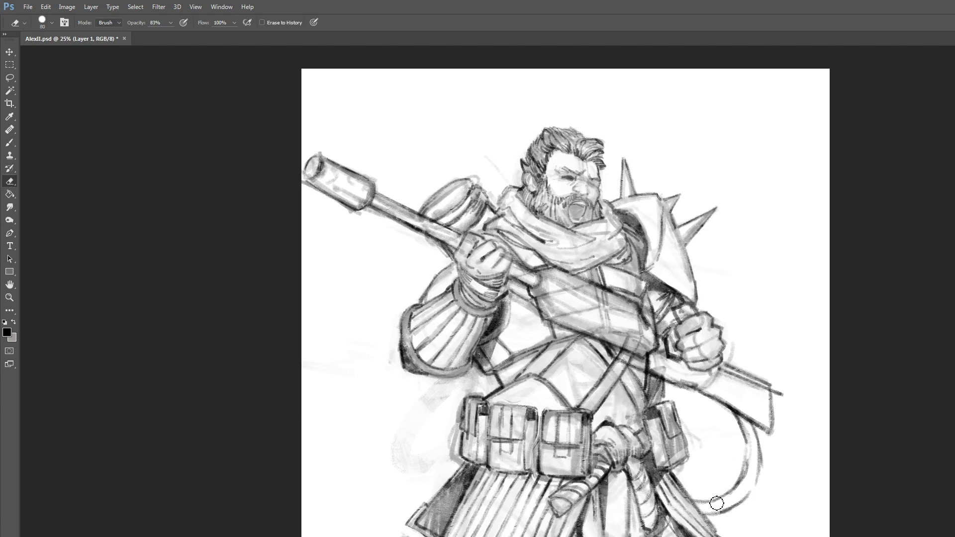
mouse_move(717, 504)
left_mouse_down()
mouse_move(727, 510)
mouse_move(749, 463)
mouse_move(741, 428)
left_mouse_up()
key("bracketright")
key("bracketright")
key("bracketright")
key("bracketright")
key("bracketright")
key("bracketright")
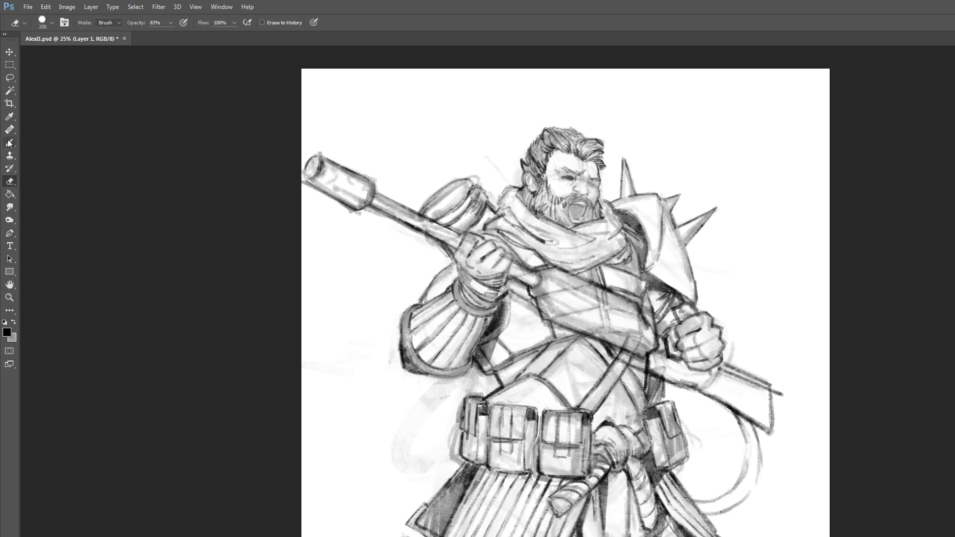
left_click(9, 143)
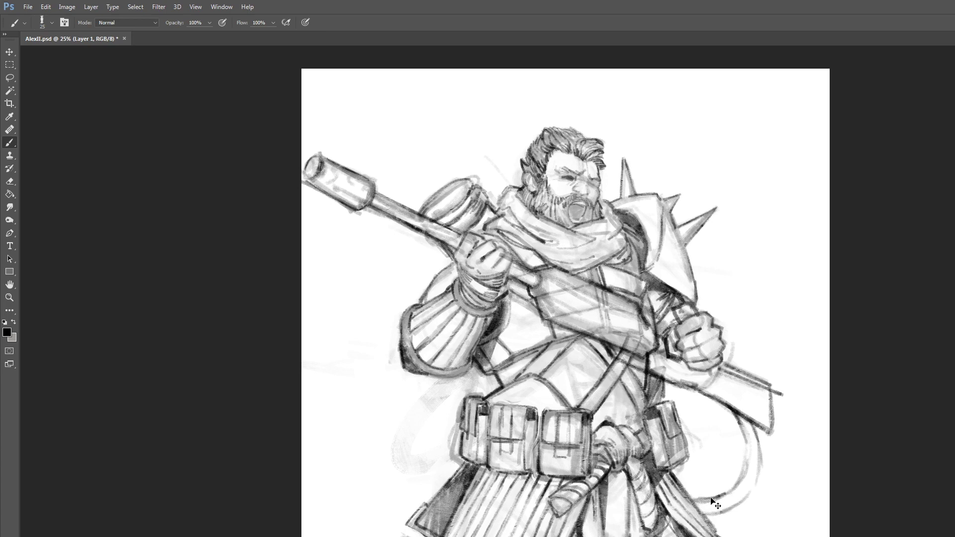
mouse_move(699, 505)
left_mouse_down()
mouse_move(730, 500)
mouse_move(750, 473)
left_mouse_up()
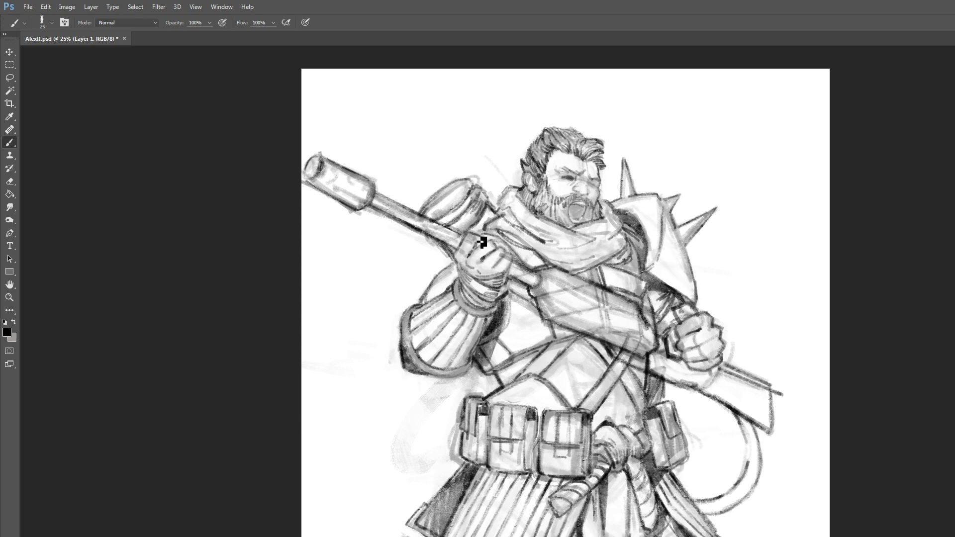
Refine the lines of the hip pouch below the rifle stock with a 20 px brush.
scroll(565, 291, "down", 5)
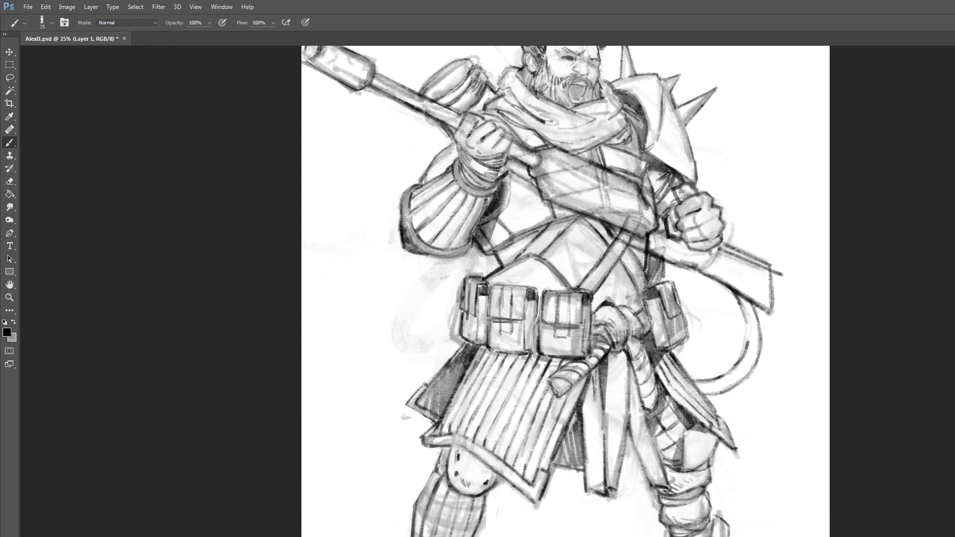
scroll(566, 291, "up", 4)
scroll(628, 367, "down", 2)
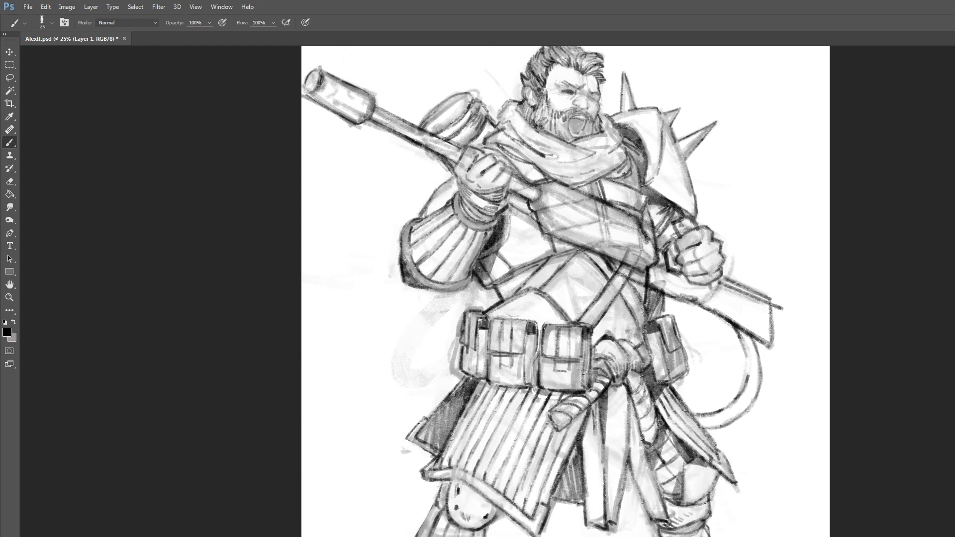
scroll(628, 367, "up", 2)
key("bracketleft")
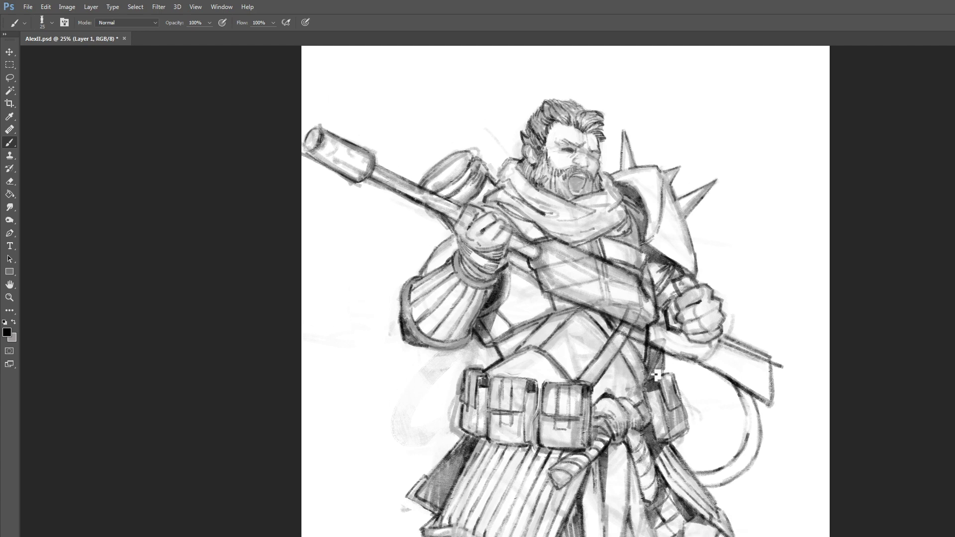
left_click_drag(665, 390, 686, 425)
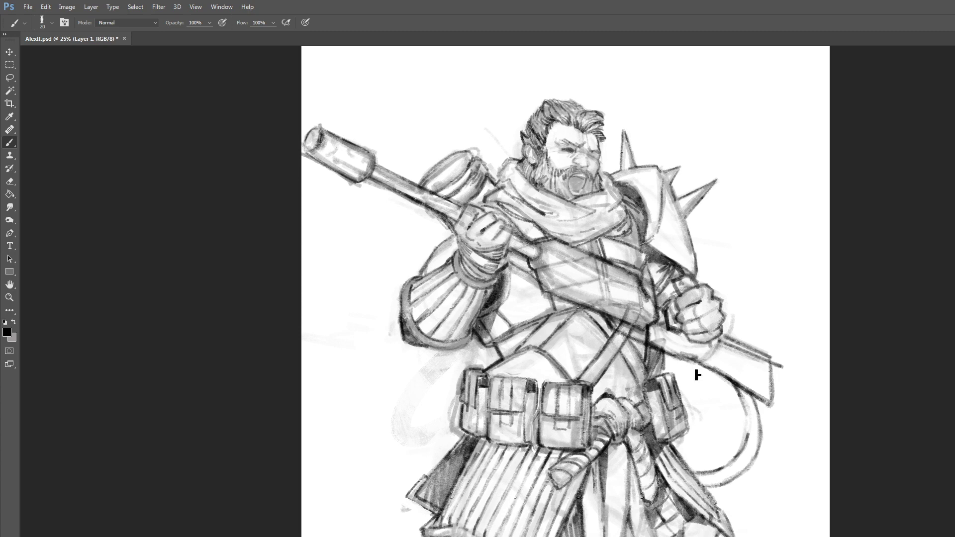
Sketch the matching strap loop between the striped sleeve and the belt pouches with a 25 px brush.
key("bracketright")
mouse_move(451, 349)
left_mouse_down()
mouse_move(433, 366)
mouse_move(450, 440)
left_mouse_up()
key("ctrl+z")
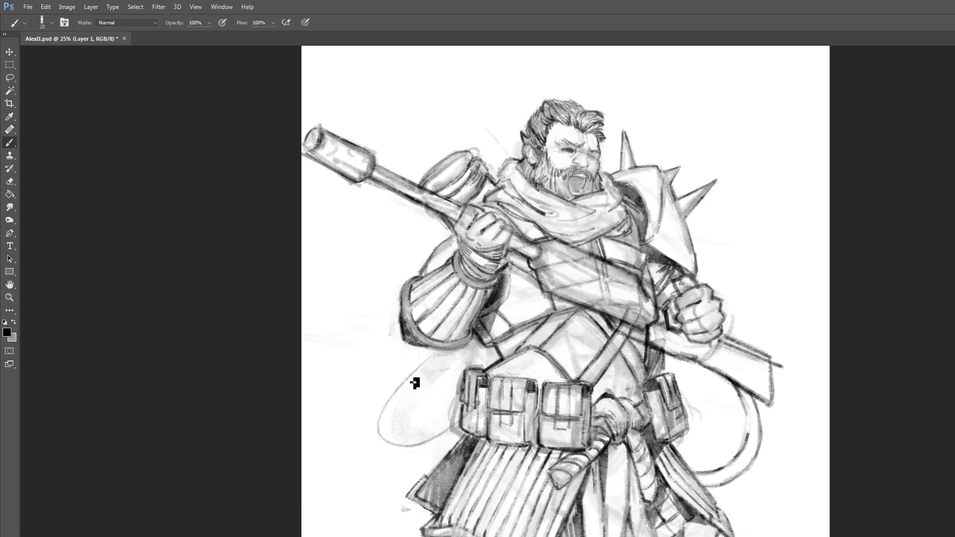
key("ctrl+z")
mouse_move(439, 352)
left_mouse_down()
mouse_move(396, 420)
mouse_move(454, 408)
mouse_move(438, 359)
mouse_move(397, 417)
mouse_move(402, 441)
mouse_move(463, 410)
mouse_move(413, 415)
mouse_move(406, 425)
mouse_move(451, 412)
mouse_move(422, 430)
mouse_move(462, 404)
mouse_move(444, 415)
mouse_move(444, 398)
mouse_move(411, 420)
mouse_move(440, 381)
mouse_move(435, 373)
left_mouse_up()
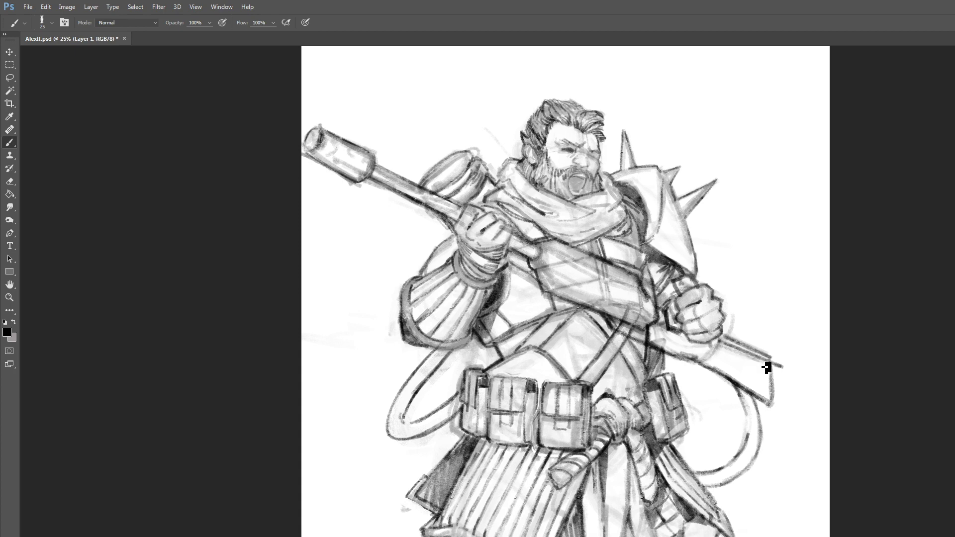
Draw a round hole in the rifle stock and small vent holes on the muzzle cylinder, using brush sizes 20 and 15.
key("bracketleft")
mouse_move(750, 368)
left_mouse_down()
mouse_move(758, 371)
mouse_move(748, 377)
mouse_move(756, 368)
left_mouse_up()
key("bracketleft")
mouse_move(324, 152)
left_mouse_down()
mouse_move(332, 141)
mouse_move(345, 153)
left_mouse_up()
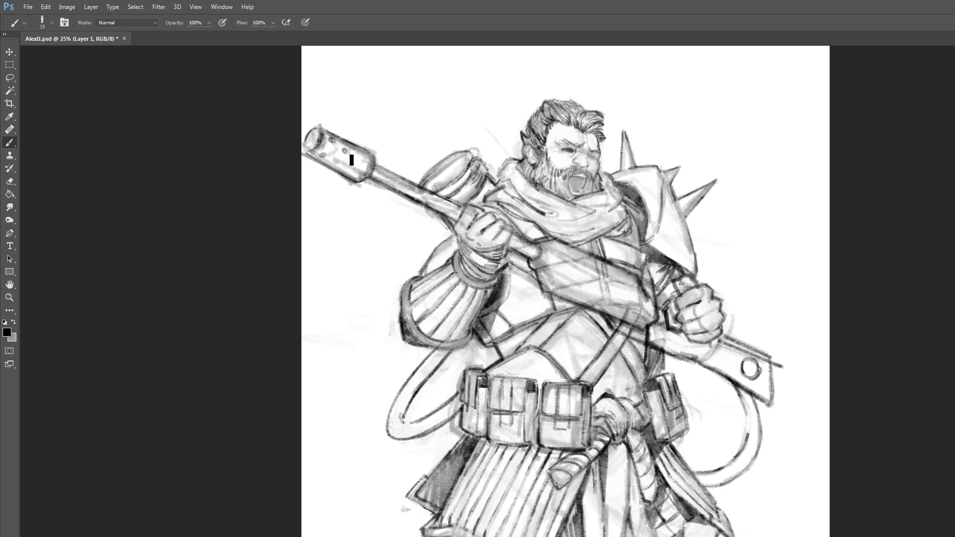
left_click(339, 161)
left_click(352, 170)
left_click(361, 157)
Switch to the Шмот reference folder in Windows Explorer and view the plated chain mail vest photo in a smaller, repositioned viewer window.
key("alt+Tab")
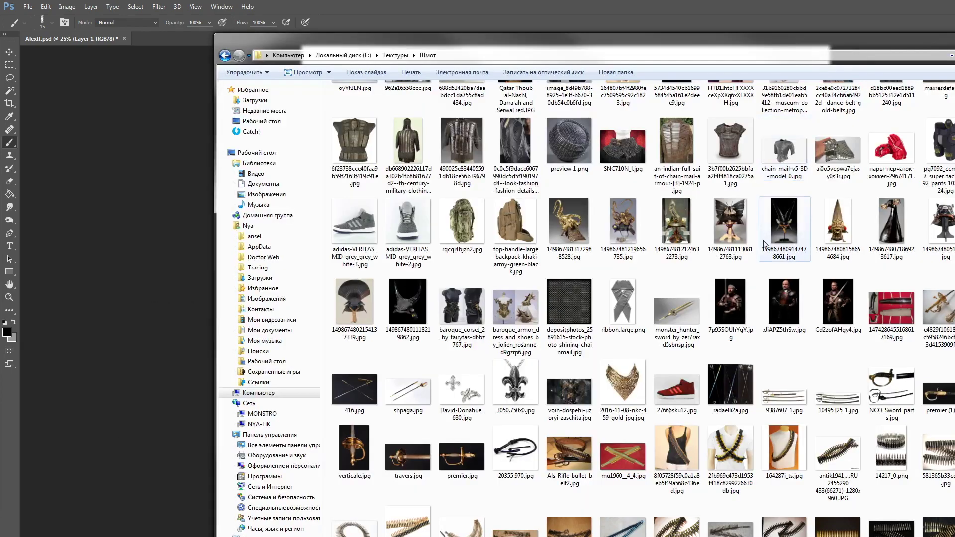
double_click(904, 33)
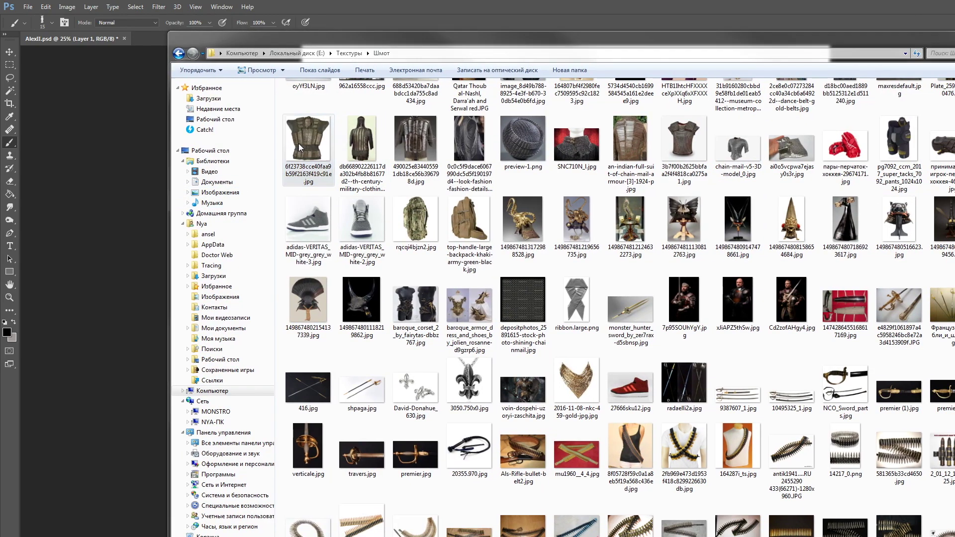
double_click(326, 164)
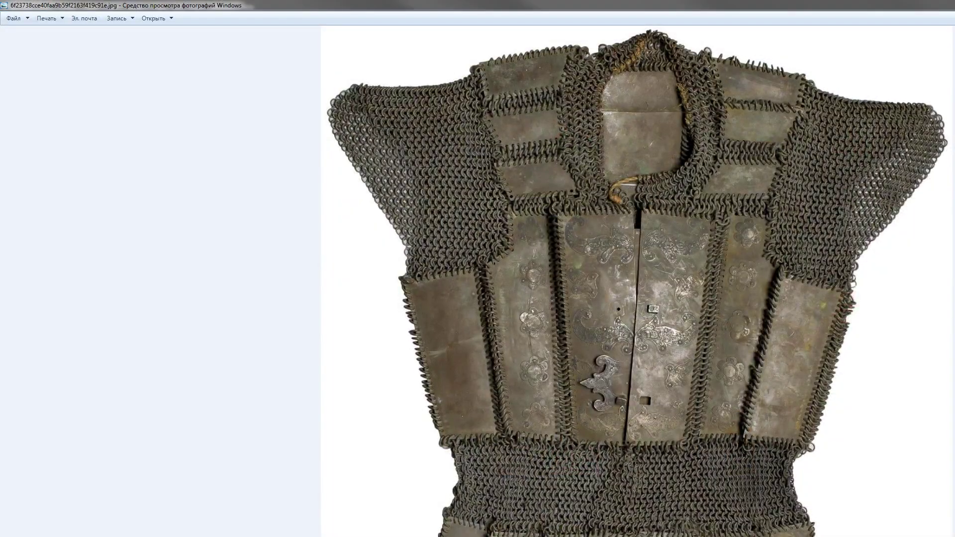
key("super+Down")
left_click_drag(785, 107, 636, 401)
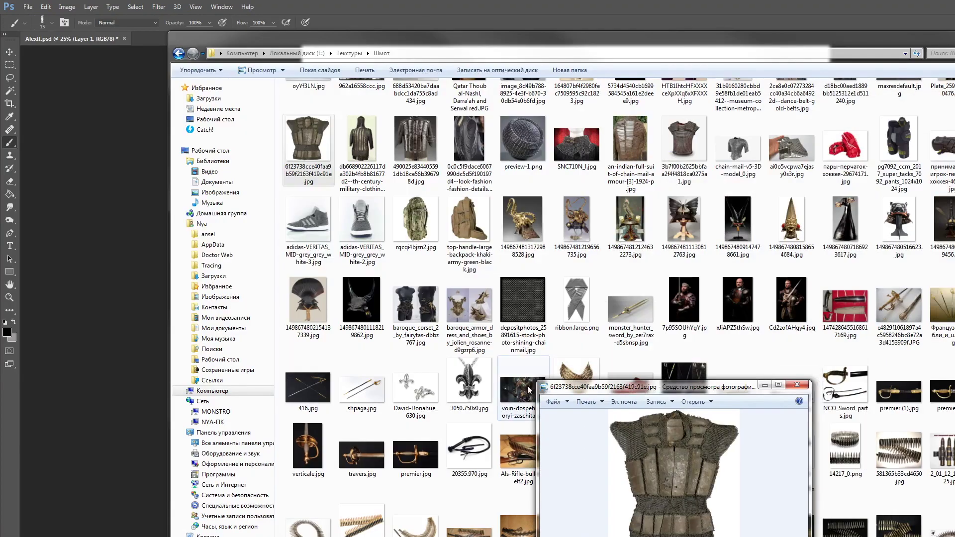
left_click_drag(542, 389, 380, 18)
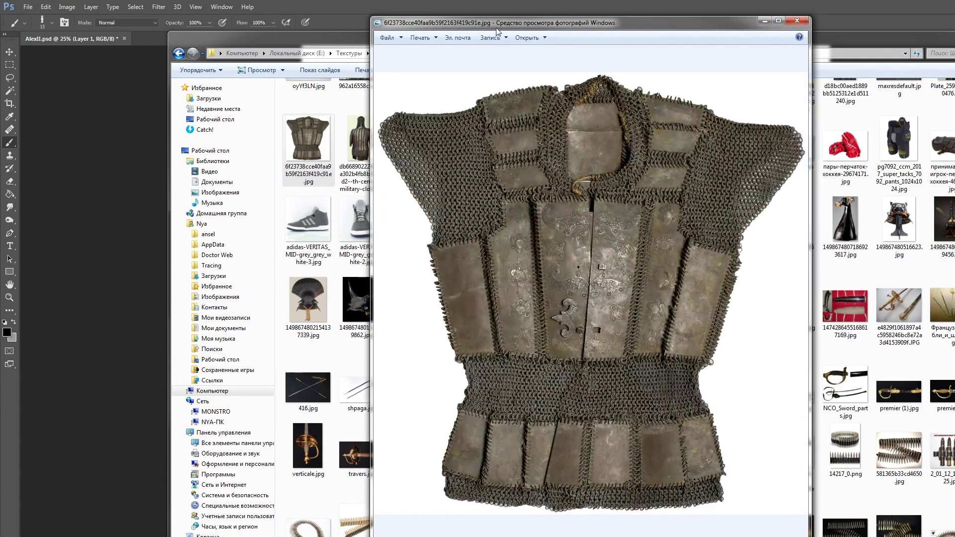
left_click_drag(496, 29, 560, 52)
Look through the following chain mail armour reference photos up to preview-1.png, and close the viewer.
key("Right")
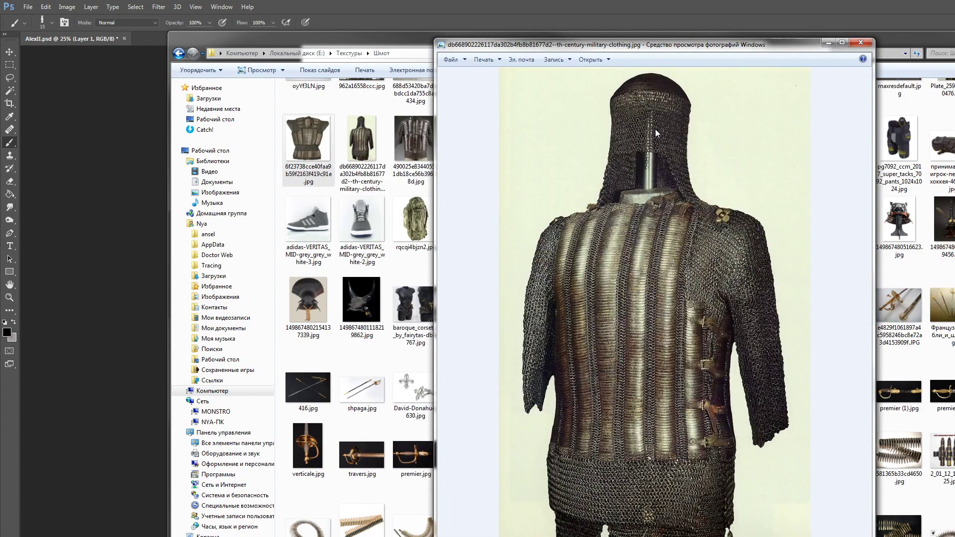
key("Right")
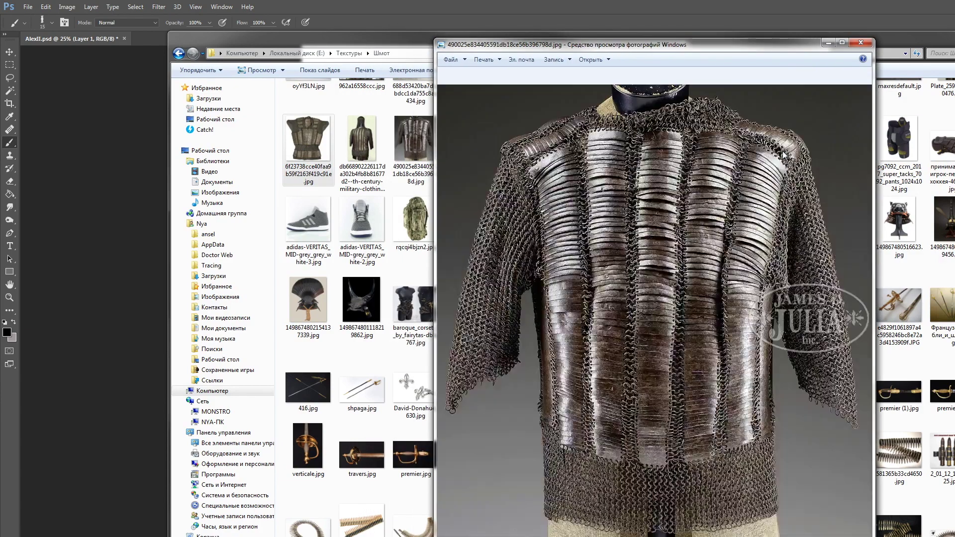
key("Right")
key("Right")
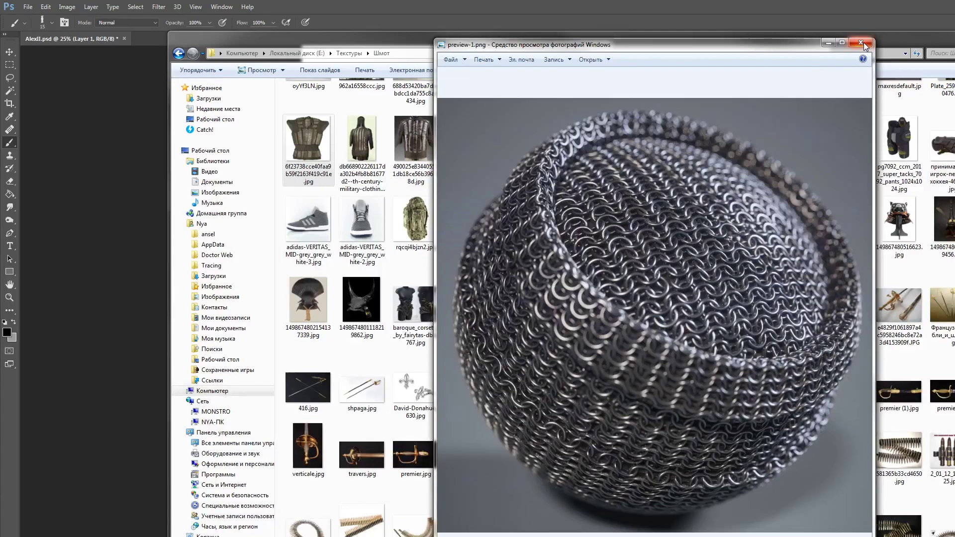
left_click(863, 43)
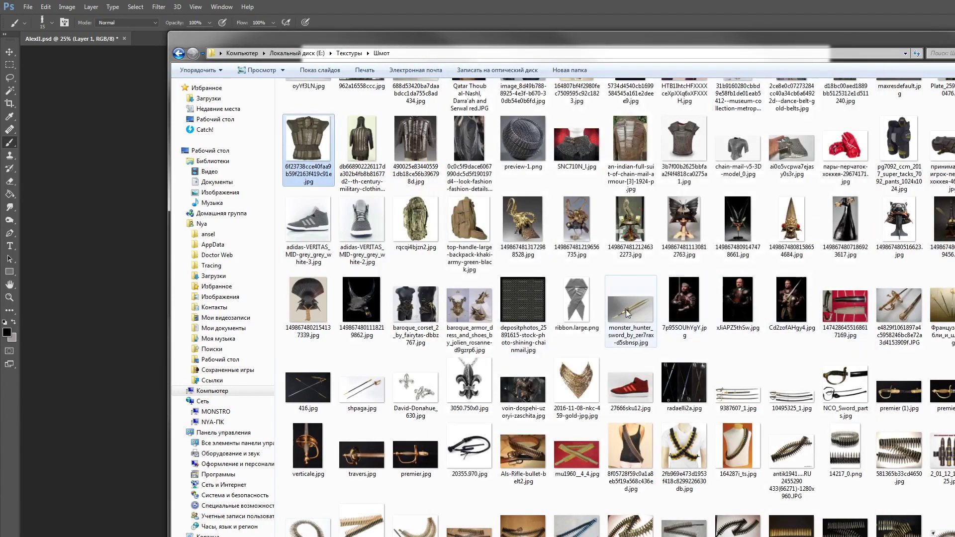
View the references ribbon.large.png and 2016-11-08-nkc-459-gold-jpg.jpg, and return to the drawing in Photoshop.
double_click(576, 312)
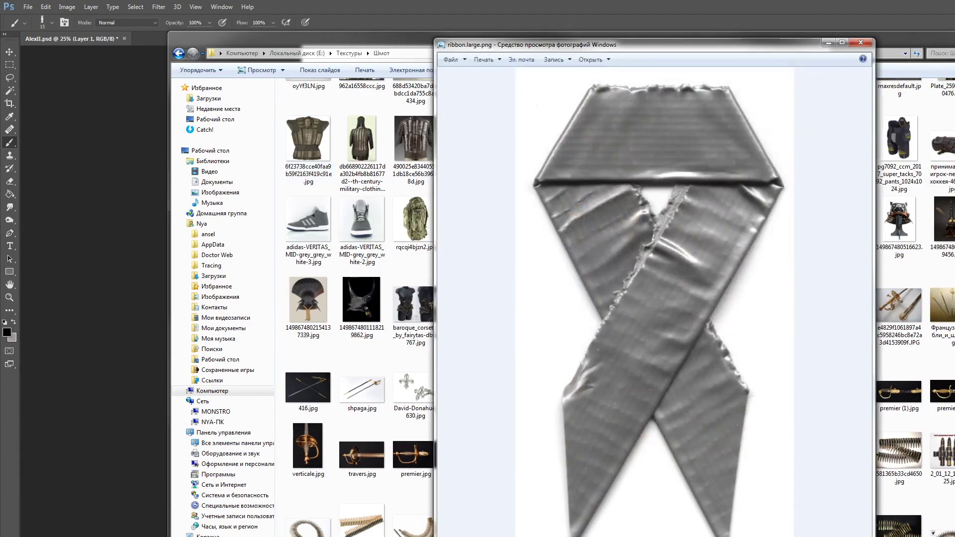
left_click(863, 43)
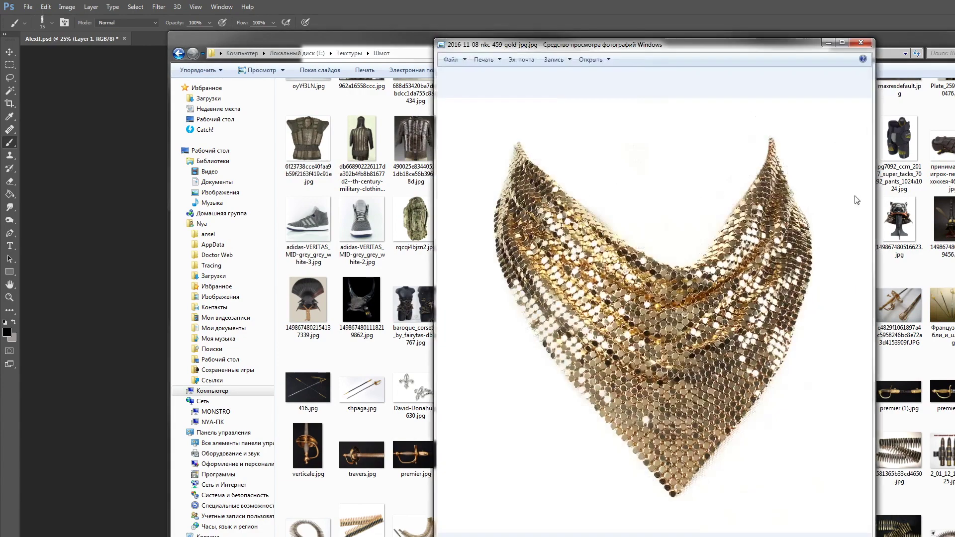
left_click(868, 45)
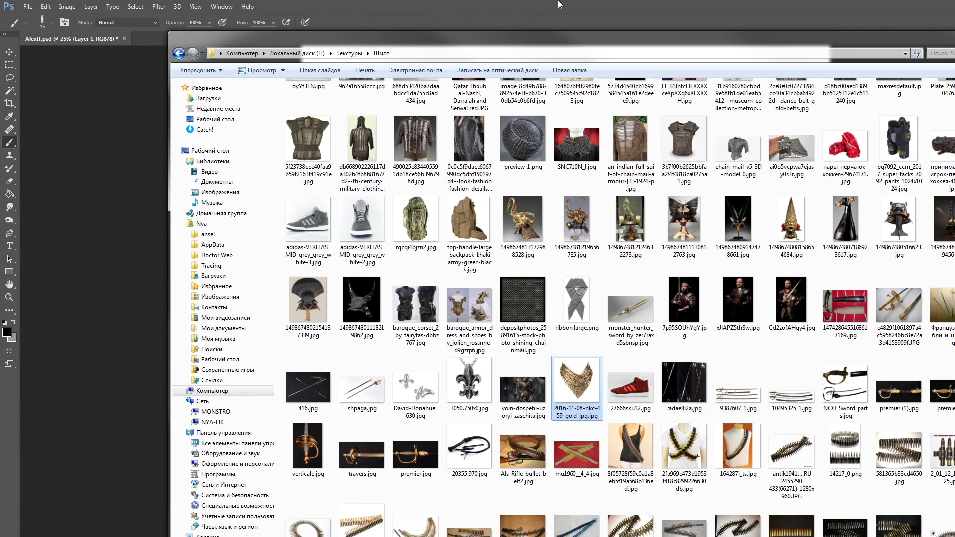
key("alt+Tab")
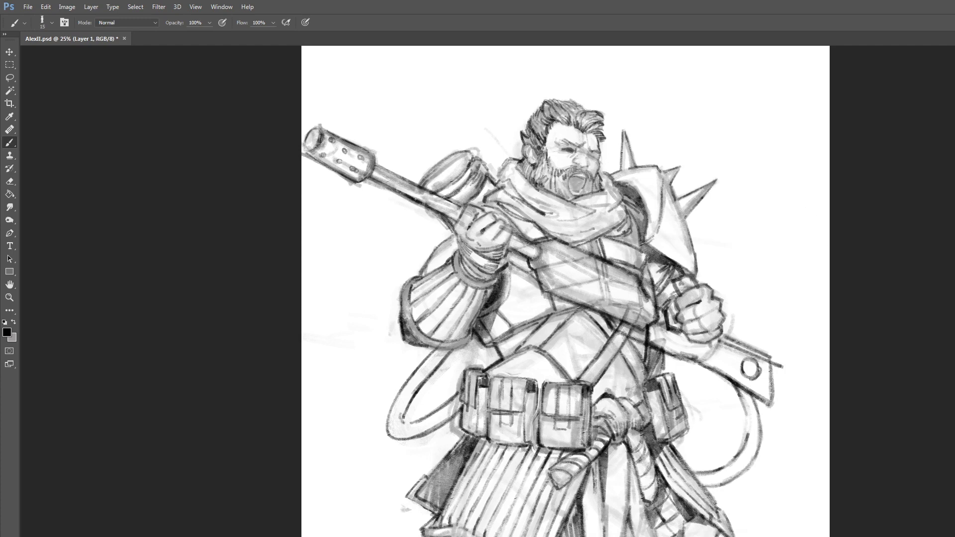
Add a new layer beneath the sketch layer and choose the hard round 254 px brush.
key("alt+bracketleft")
key("ctrl+shift+alt+n")
scroll(543, 295, "down", 2)
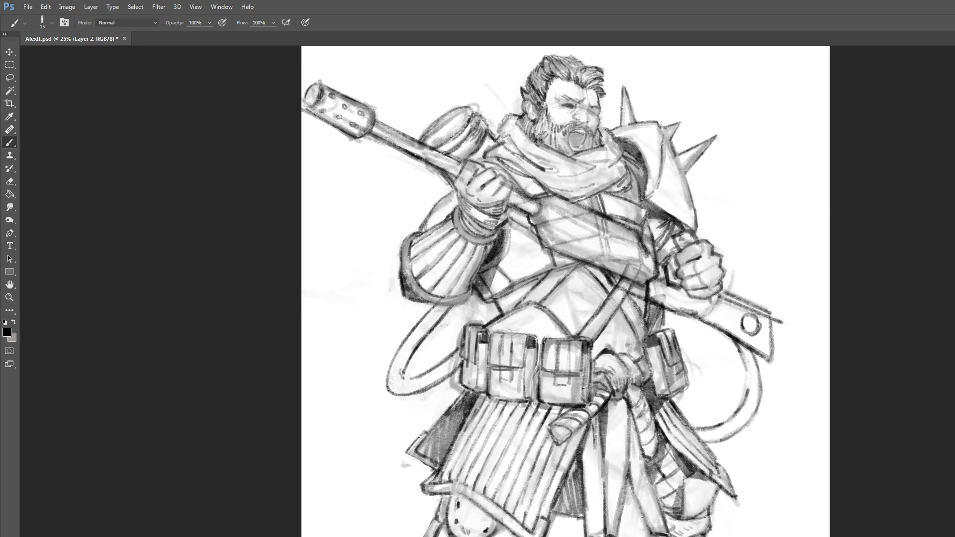
right_click(453, 138)
left_click(534, 218)
key("Return")
right_click(386, 125)
left_click(491, 212)
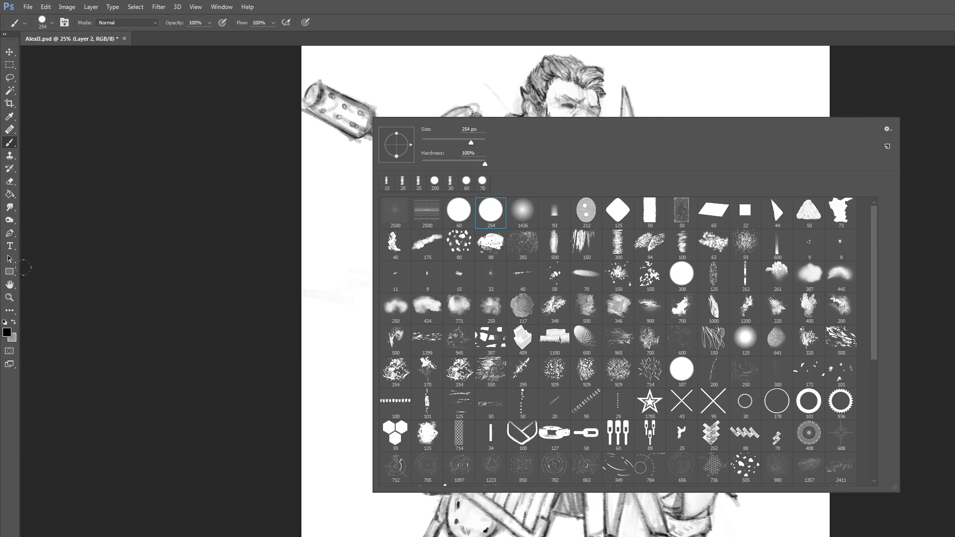
Set the foreground colour to a dark red, #572a27.
left_click(7, 332)
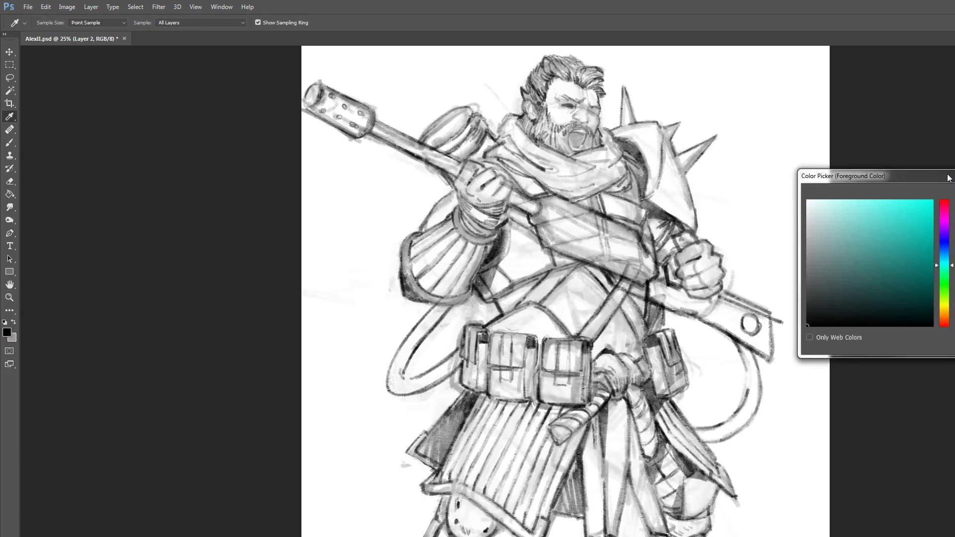
left_click_drag(947, 179, 889, 168)
left_click_drag(889, 289, 889, 304)
left_click_drag(793, 271, 794, 286)
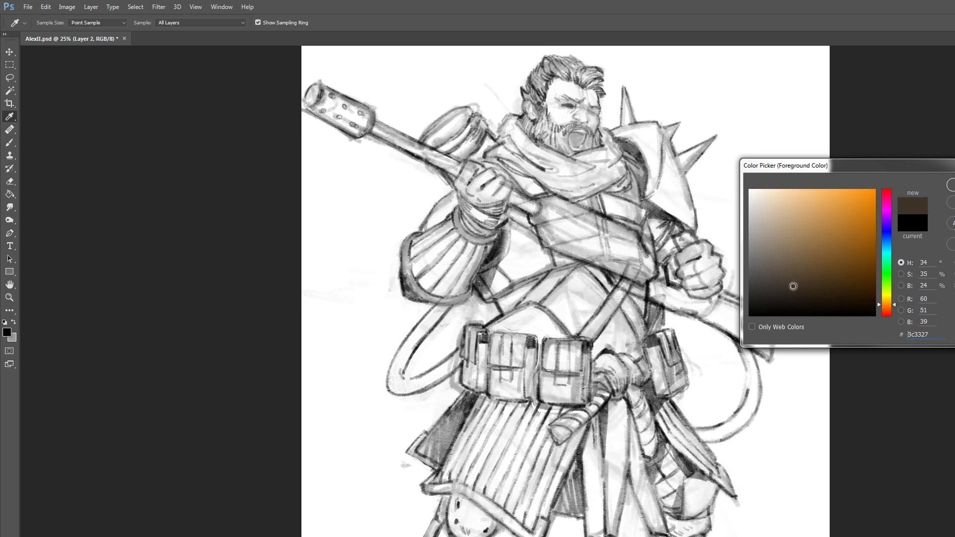
left_click_drag(889, 306, 888, 310)
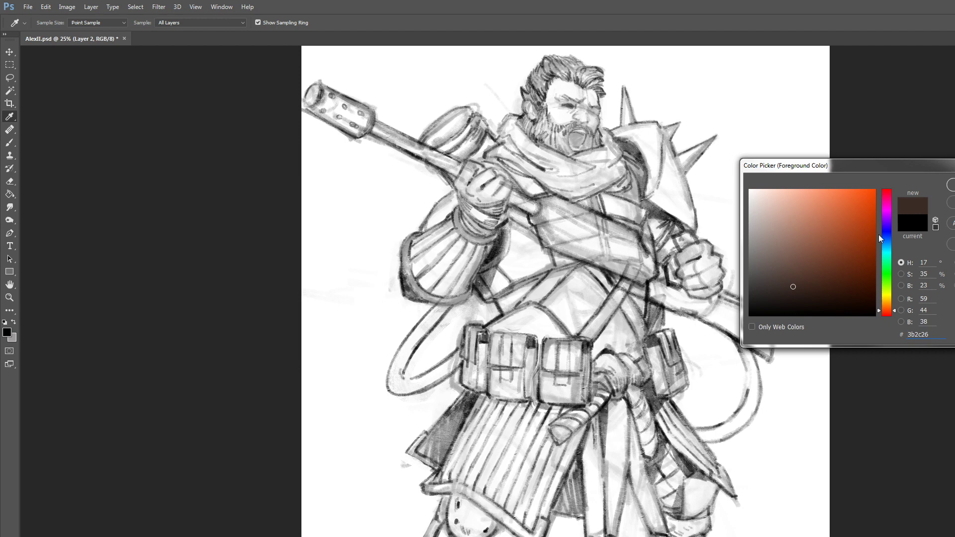
left_click(886, 311)
left_click_drag(886, 310, 886, 307)
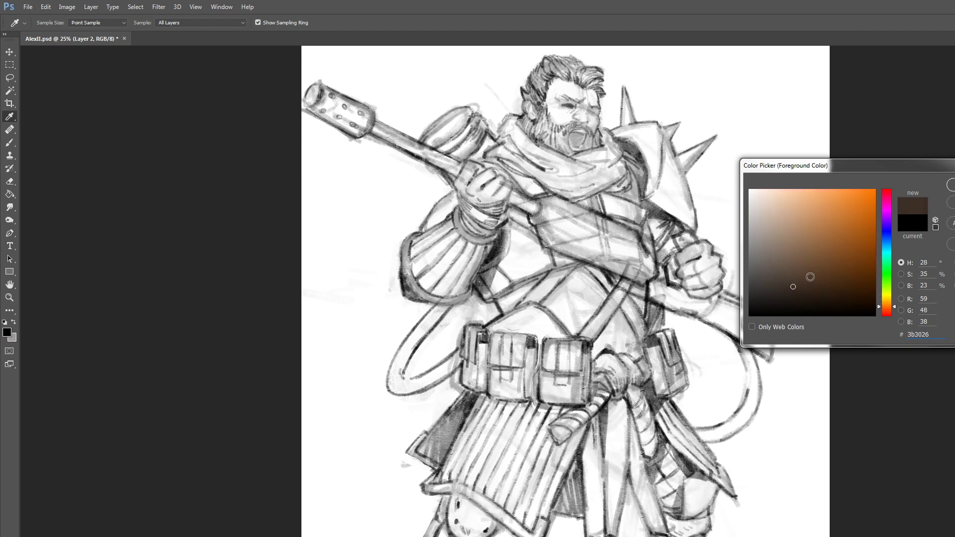
left_click_drag(886, 307, 886, 314)
left_click(818, 273)
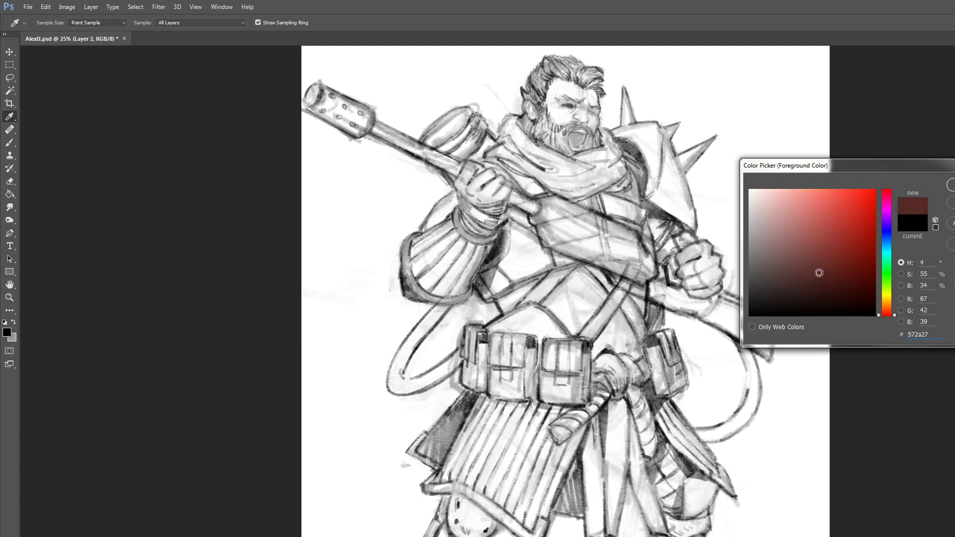
key("Return")
Paint a broad swath down the warrior's torso, then shift the foreground colour to a warmer reddish brown and paint over it.
key("bracketleft")
key("bracketleft")
key("bracketleft")
mouse_move(529, 211)
left_mouse_down()
mouse_move(572, 335)
mouse_move(512, 234)
mouse_move(525, 308)
left_mouse_up()
left_click(10, 332)
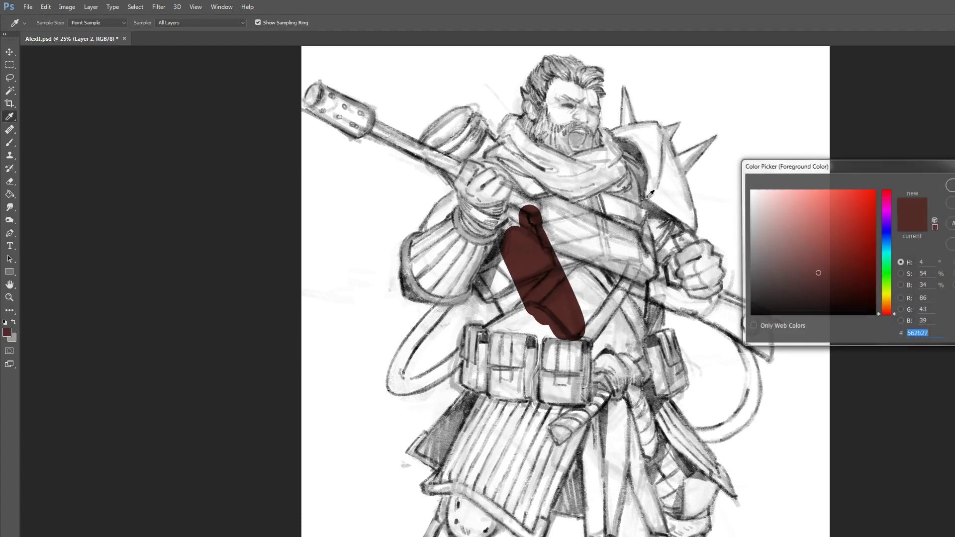
left_click_drag(883, 308, 880, 308)
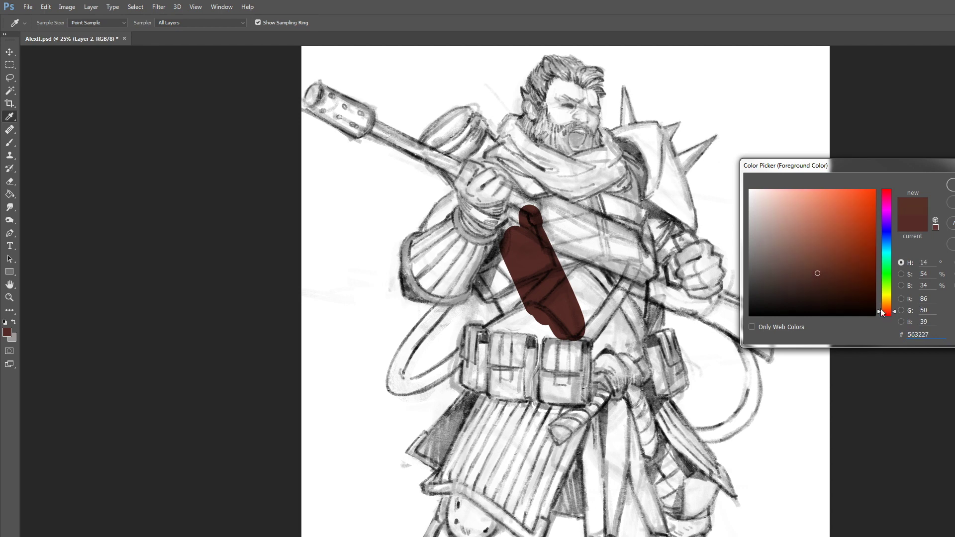
key("Return")
mouse_move(529, 212)
left_mouse_down()
mouse_move(522, 323)
mouse_move(462, 308)
left_mouse_up()
Begin filling the raised arm's puffed sleeve with reddish brown, using a smaller round brush.
key("bracketleft")
key("bracketleft")
key("bracketleft")
left_click_drag(460, 241, 438, 275)
mouse_move(475, 227)
left_mouse_down()
mouse_move(420, 277)
mouse_move(416, 242)
mouse_move(420, 286)
mouse_move(445, 244)
mouse_move(443, 263)
left_mouse_up()
Choose the ragged 73 px brush and fill the raised arm's puffed sleeve and cuff out to their outlines.
right_click(484, 215)
left_click(936, 310)
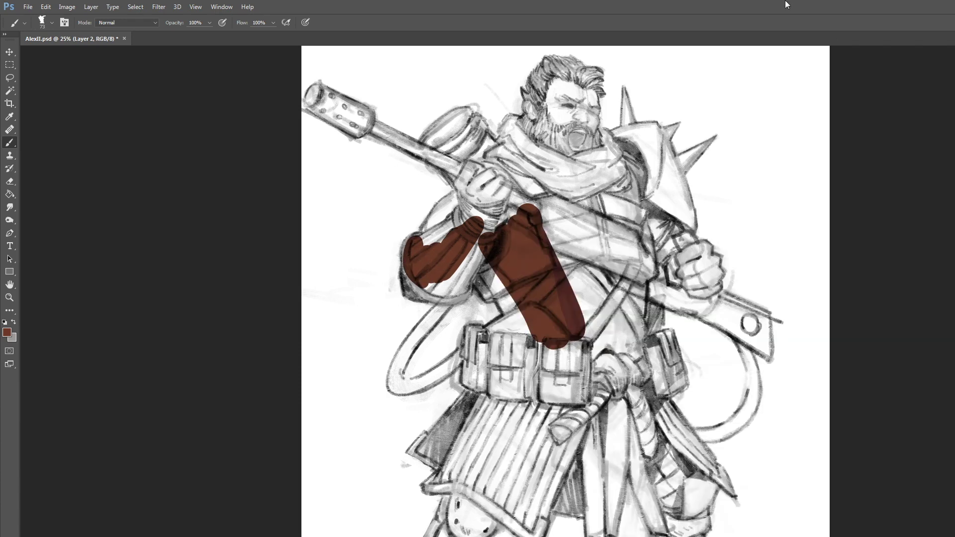
key("Return")
key("bracketright")
mouse_move(462, 219)
left_mouse_down()
mouse_move(407, 260)
mouse_move(413, 248)
mouse_move(410, 269)
mouse_move(421, 263)
mouse_move(436, 298)
mouse_move(409, 264)
mouse_move(447, 300)
mouse_move(405, 281)
mouse_move(412, 267)
mouse_move(411, 295)
mouse_move(440, 305)
mouse_move(435, 292)
mouse_move(453, 285)
mouse_move(458, 293)
mouse_move(442, 294)
mouse_move(467, 301)
mouse_move(448, 306)
mouse_move(469, 296)
mouse_move(458, 294)
mouse_move(491, 236)
mouse_move(470, 279)
left_mouse_up()
key("bracketleft")
key("bracketleft")
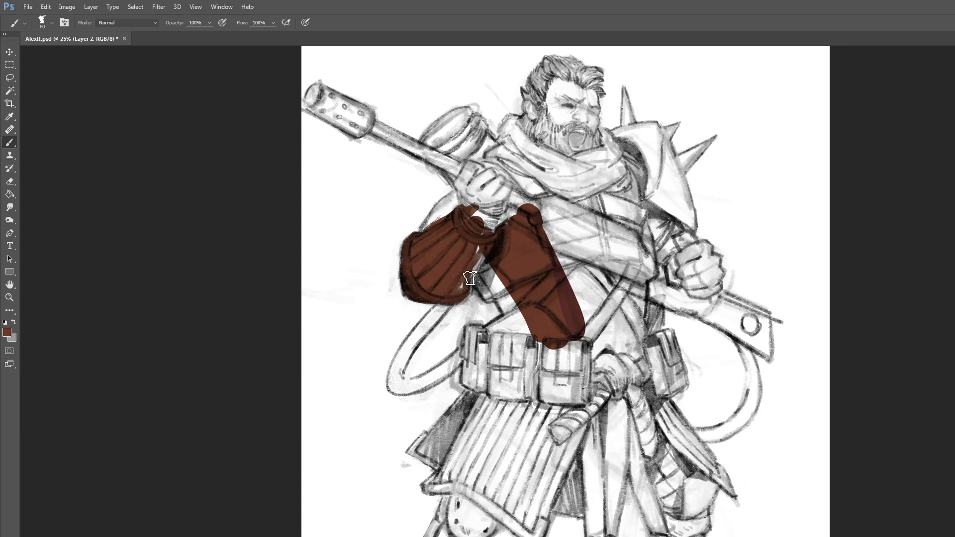
Hide the rifle sketch and fill the raised fist, upper arm and adjoining shoulder with reddish brown.
left_click(490, 235)
key("bracketright")
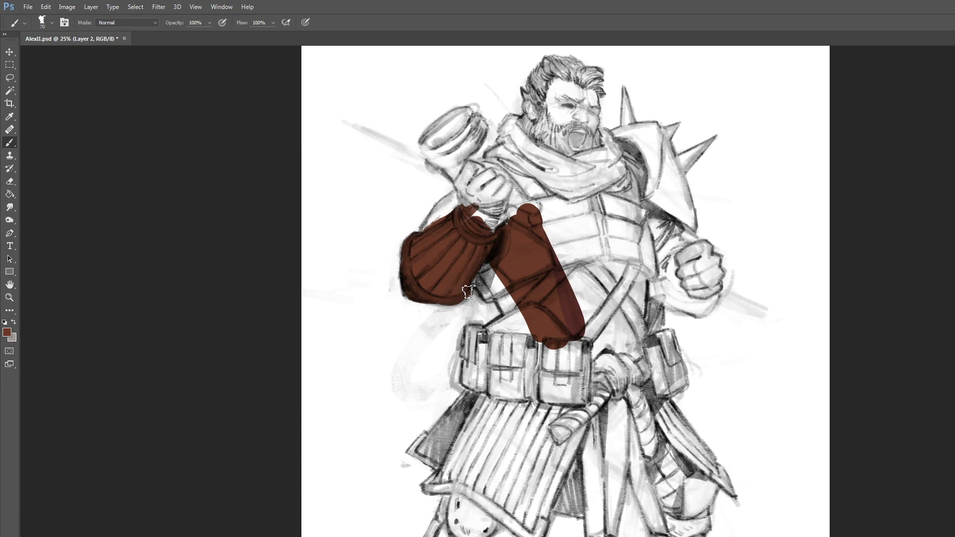
mouse_move(490, 278)
left_mouse_down()
mouse_move(494, 294)
mouse_move(483, 296)
mouse_move(497, 298)
mouse_move(490, 271)
mouse_move(511, 291)
left_mouse_up()
mouse_move(453, 221)
left_mouse_down()
mouse_move(450, 207)
mouse_move(434, 224)
mouse_move(449, 204)
mouse_move(480, 192)
mouse_move(502, 209)
mouse_move(505, 229)
left_mouse_up()
mouse_move(474, 182)
left_mouse_down()
mouse_move(494, 170)
mouse_move(478, 176)
mouse_move(487, 170)
mouse_move(509, 188)
mouse_move(496, 185)
mouse_move(508, 209)
mouse_move(528, 193)
left_mouse_up()
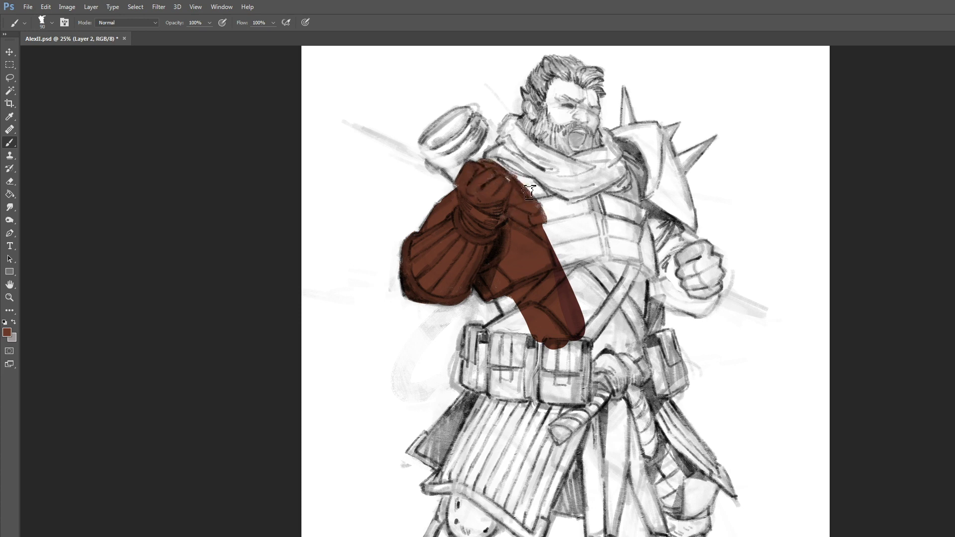
Fill the cowl beside the raised fist and the adjoining chest and side of the torso, varying the brush size.
key("bracketleft")
key("bracketleft")
mouse_move(491, 162)
left_mouse_down()
mouse_move(510, 159)
mouse_move(549, 209)
mouse_move(537, 164)
mouse_move(505, 145)
mouse_move(515, 142)
mouse_move(510, 124)
mouse_move(522, 122)
mouse_move(522, 164)
mouse_move(552, 164)
mouse_move(567, 149)
mouse_move(563, 259)
mouse_move(506, 305)
mouse_move(520, 323)
mouse_move(502, 301)
left_mouse_up()
key("bracketleft")
key("bracketleft")
key("bracketleft")
key("bracketleft")
key("bracketright")
key("bracketright")
key("bracketright")
key("bracketright")
key("bracketleft")
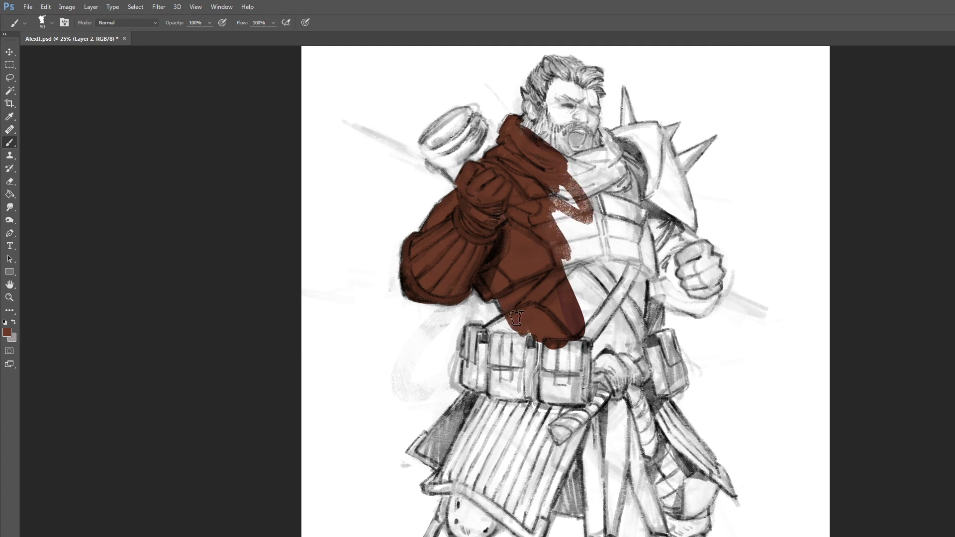
Fill the waist edge above the belt and start colouring the belt pouch below the raised arm.
key("bracketleft")
key("bracketleft")
key("bracketleft")
key("bracketleft")
mouse_move(501, 338)
left_mouse_down()
mouse_move(511, 318)
mouse_move(507, 336)
mouse_move(533, 335)
mouse_move(516, 346)
mouse_move(526, 336)
mouse_move(515, 327)
mouse_move(505, 381)
left_mouse_up()
key("bracketright")
key("bracketright")
key("bracketright")
key("bracketright")
key("bracketleft")
key("bracketleft")
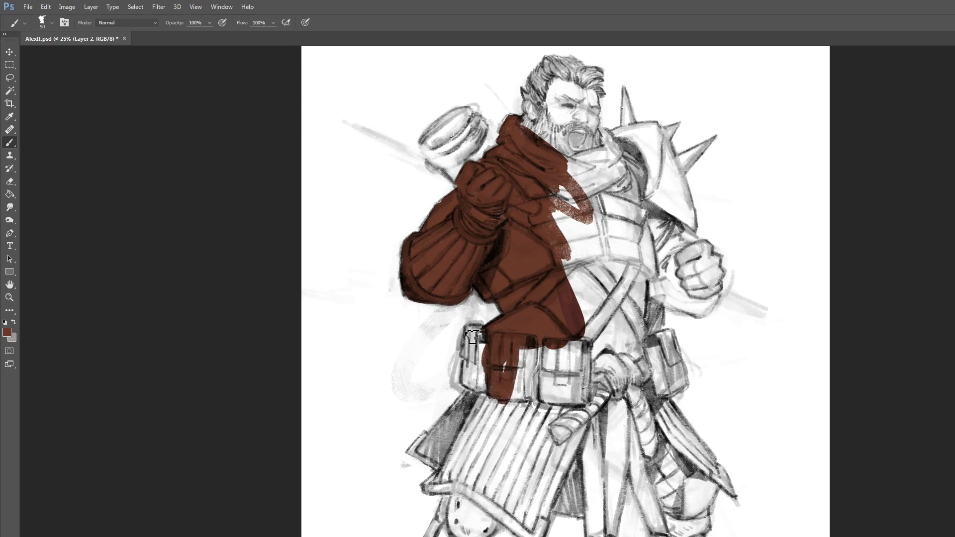
Fill the outer belt pouches, the dark rear coat flap and most of the pleated skirt panel with reddish brown.
mouse_move(472, 337)
left_mouse_down()
mouse_move(467, 361)
mouse_move(484, 368)
mouse_move(472, 332)
mouse_move(484, 337)
mouse_move(468, 386)
mouse_move(485, 396)
mouse_move(482, 372)
mouse_move(486, 397)
mouse_move(514, 343)
mouse_move(501, 374)
mouse_move(486, 367)
mouse_move(445, 444)
mouse_move(476, 401)
mouse_move(429, 449)
mouse_move(484, 386)
mouse_move(434, 450)
mouse_move(417, 456)
mouse_move(427, 442)
mouse_move(414, 457)
mouse_move(456, 470)
mouse_move(419, 457)
mouse_move(446, 430)
mouse_move(432, 454)
mouse_move(458, 444)
left_mouse_up()
key("bracketright")
key("bracketright")
key("bracketleft")
key("bracketleft")
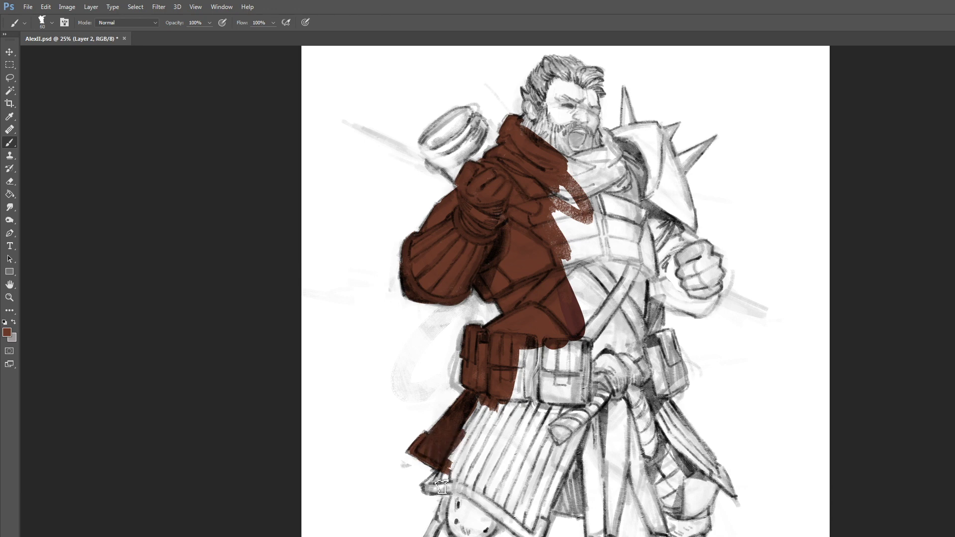
mouse_move(442, 488)
left_mouse_down()
mouse_move(452, 465)
mouse_move(429, 489)
mouse_move(460, 495)
mouse_move(436, 487)
mouse_move(447, 478)
mouse_move(475, 488)
mouse_move(451, 481)
mouse_move(459, 451)
mouse_move(500, 413)
left_mouse_up()
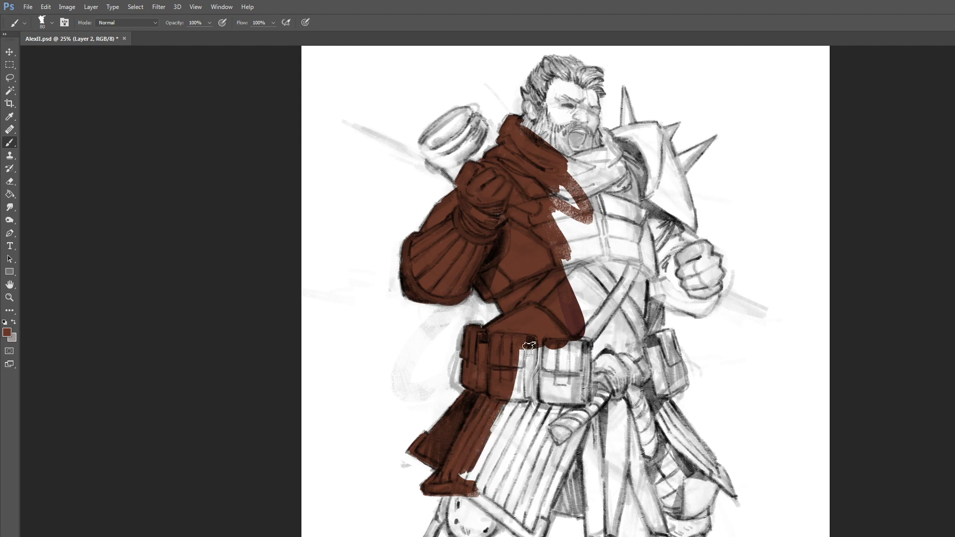
mouse_move(529, 346)
left_mouse_down()
mouse_move(497, 413)
mouse_move(539, 358)
mouse_move(478, 478)
mouse_move(507, 518)
mouse_move(514, 448)
mouse_move(527, 422)
mouse_move(517, 458)
mouse_move(562, 370)
left_mouse_up()
Block in the middle of the chest, the abdomen, the front belt pouch and the inner skirt with a 300 px brush.
key("bracketright")
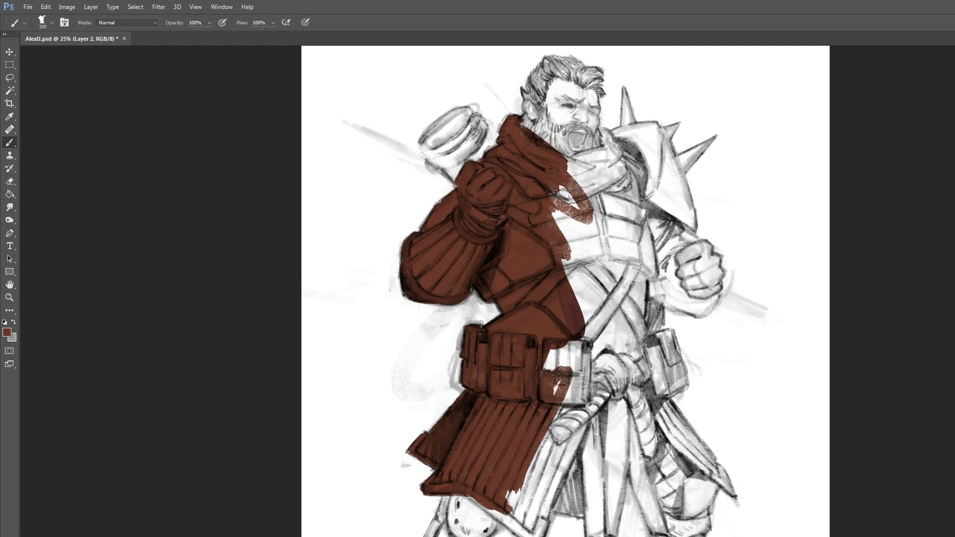
mouse_move(564, 196)
left_mouse_down()
mouse_move(577, 349)
mouse_move(597, 269)
left_mouse_up()
left_click_drag(550, 363, 553, 392)
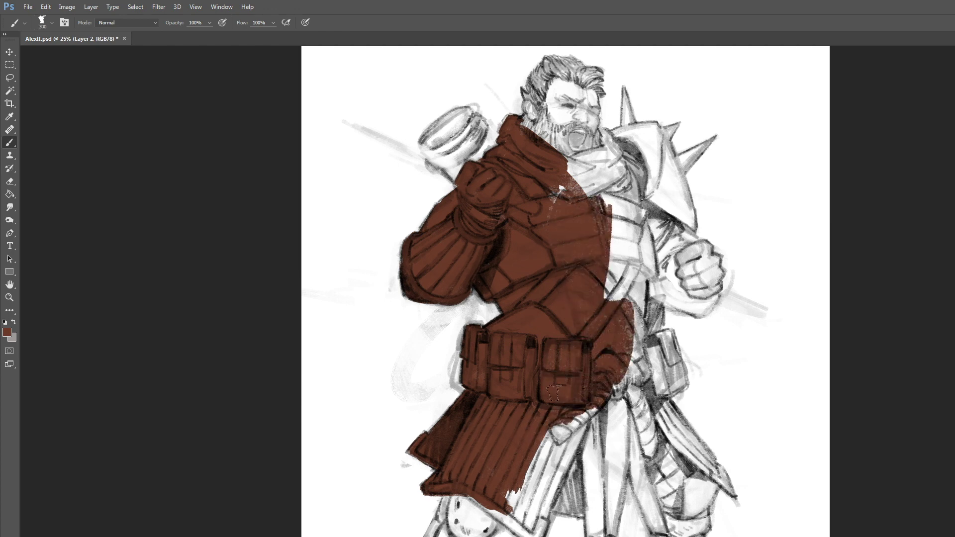
mouse_move(527, 434)
left_mouse_down()
mouse_move(523, 478)
mouse_move(536, 418)
mouse_move(548, 468)
mouse_move(573, 478)
mouse_move(582, 501)
mouse_move(560, 463)
mouse_move(570, 468)
mouse_move(577, 426)
mouse_move(597, 428)
mouse_move(586, 468)
left_mouse_up()
Fill the hanging central cloth strips, the pleated skirt's lower hem and the knee guard beneath it, using smaller brush sizes.
key("bracketleft")
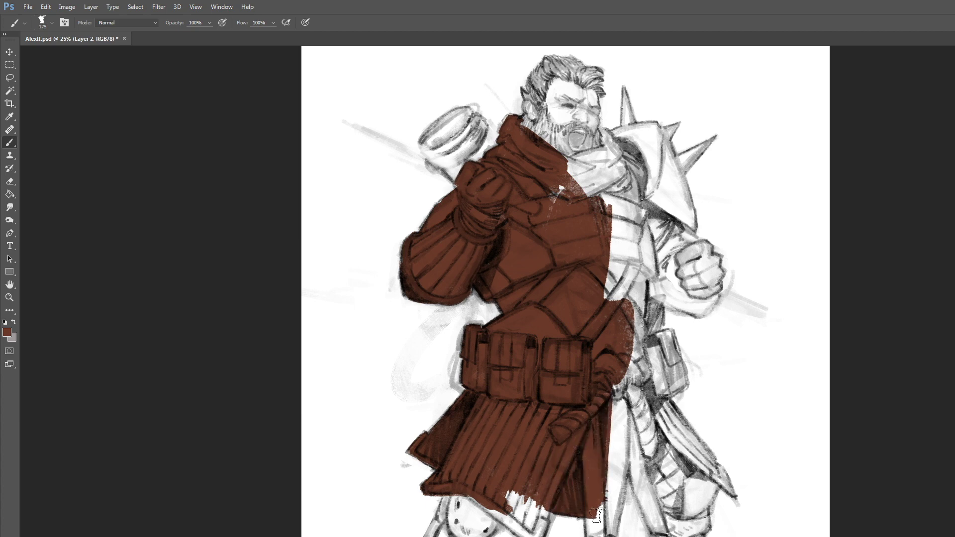
mouse_move(597, 520)
left_mouse_down()
mouse_move(592, 533)
mouse_move(598, 502)
mouse_move(617, 534)
left_mouse_up()
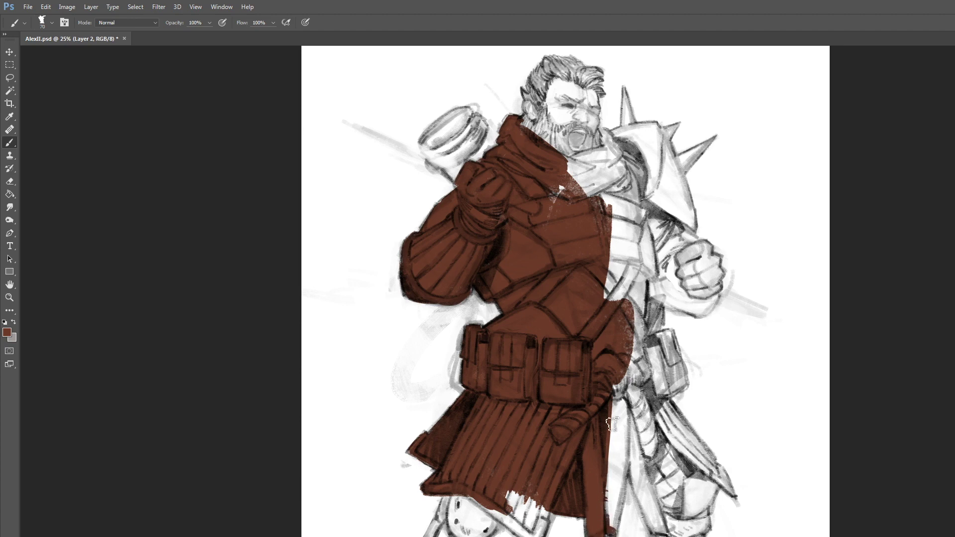
mouse_move(612, 424)
left_mouse_down()
mouse_move(622, 398)
mouse_move(617, 532)
left_mouse_up()
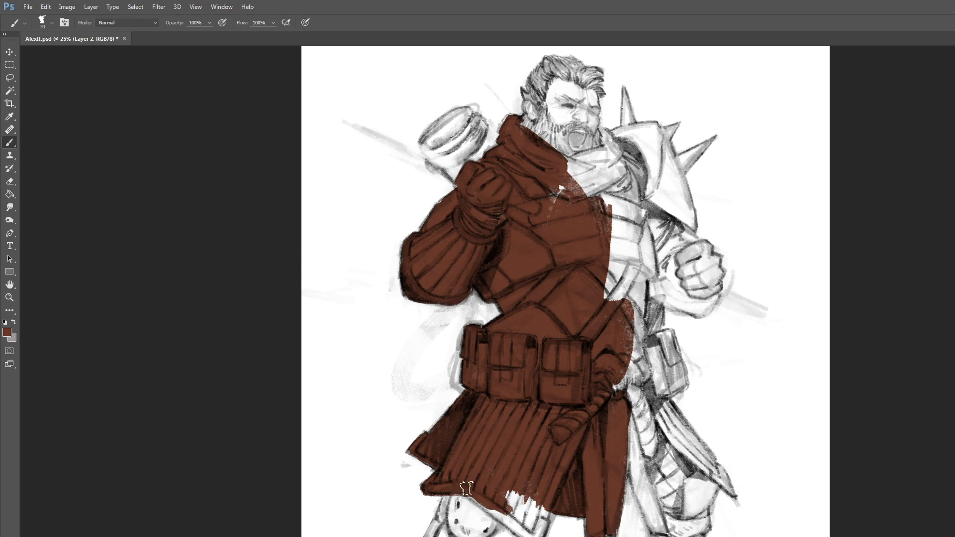
key("bracketright")
key("bracketright")
mouse_move(453, 497)
left_mouse_down()
mouse_move(449, 532)
mouse_move(447, 510)
mouse_move(457, 522)
mouse_move(485, 513)
mouse_move(479, 522)
mouse_move(522, 527)
mouse_move(508, 522)
mouse_move(496, 473)
mouse_move(543, 519)
left_mouse_up()
key("bracketleft")
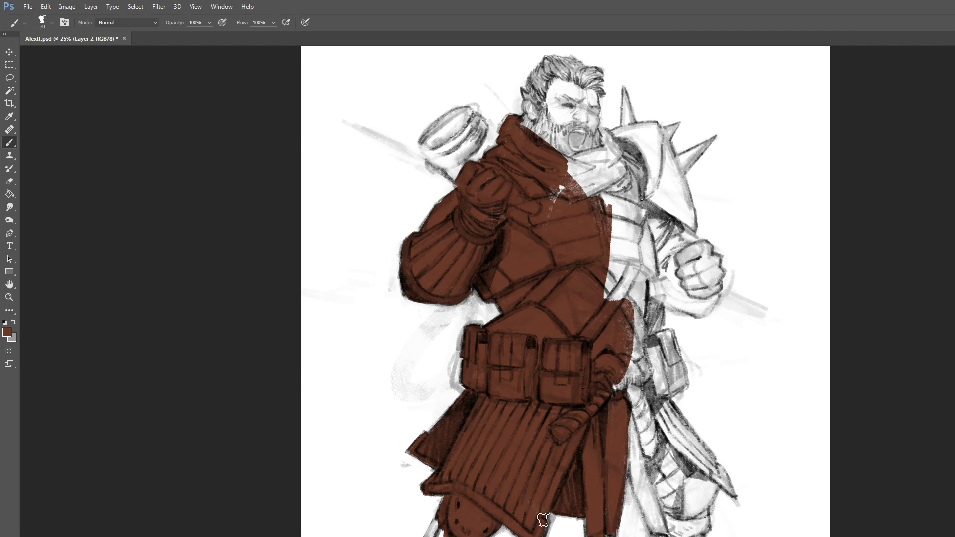
Fill the belt knot, hanging sash, far-side pouch, remaining chest plates and the lowered arm with its fist.
mouse_move(615, 432)
left_mouse_down()
mouse_move(622, 415)
mouse_move(648, 452)
mouse_move(614, 291)
mouse_move(611, 333)
mouse_move(615, 355)
mouse_move(618, 283)
mouse_move(627, 305)
mouse_move(631, 284)
mouse_move(655, 352)
mouse_move(654, 367)
mouse_move(616, 361)
mouse_move(640, 433)
mouse_move(660, 340)
mouse_move(673, 335)
mouse_move(680, 362)
mouse_move(676, 340)
mouse_move(669, 381)
mouse_move(674, 369)
mouse_move(673, 388)
mouse_move(683, 389)
mouse_move(674, 397)
mouse_move(677, 360)
mouse_move(688, 388)
mouse_move(683, 366)
left_mouse_up()
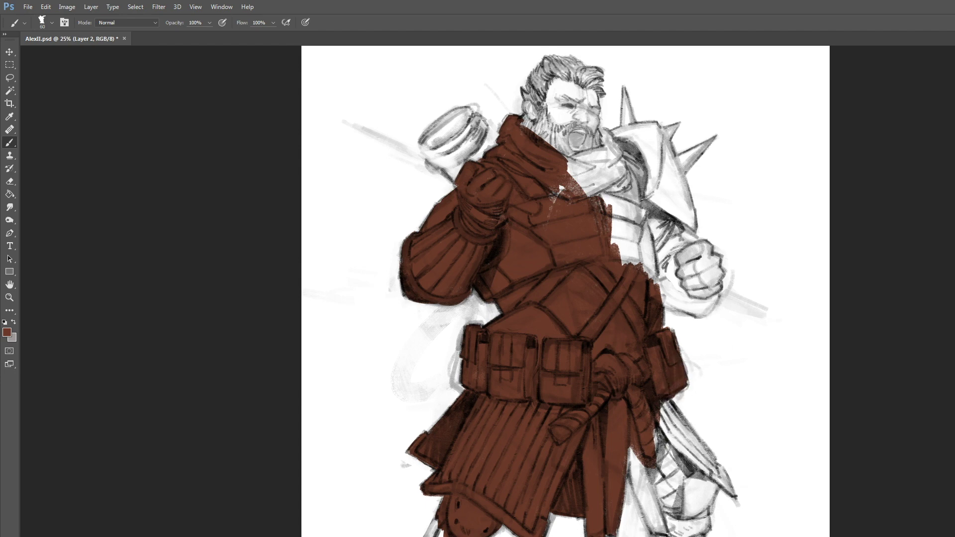
scroll(555, 291, "down", 3)
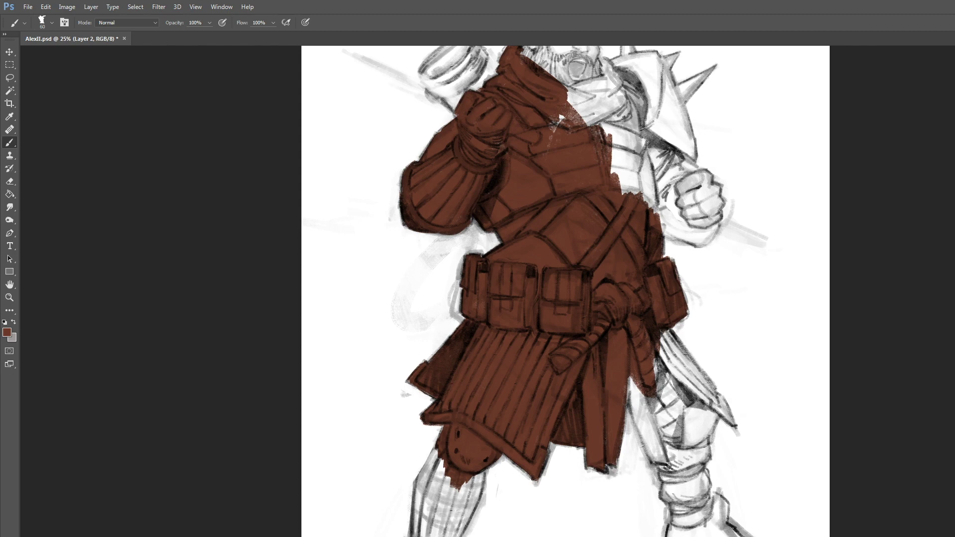
scroll(555, 291, "up", 1)
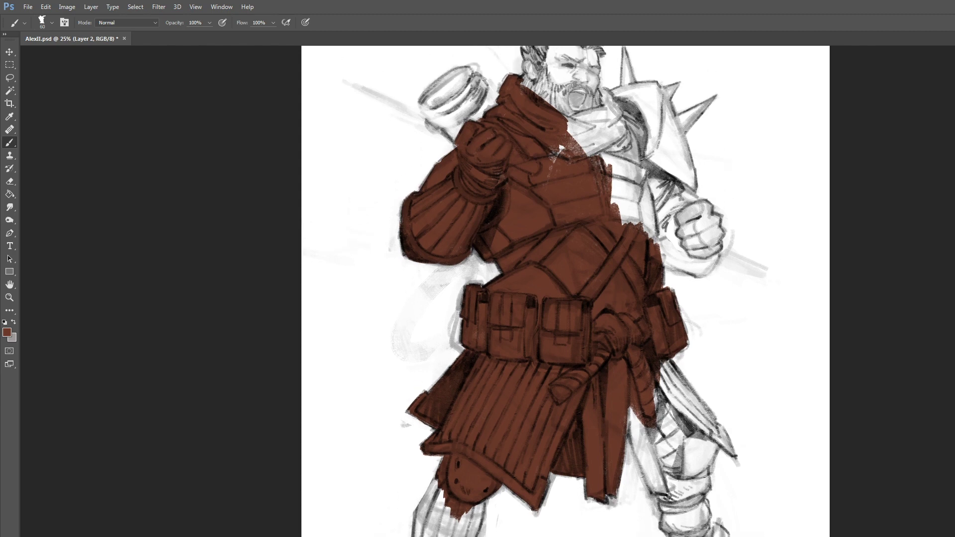
key("bracketright")
key("bracketright")
key("bracketright")
mouse_move(572, 143)
left_mouse_down()
mouse_move(594, 137)
mouse_move(616, 229)
mouse_move(624, 187)
mouse_move(599, 165)
mouse_move(662, 219)
mouse_move(677, 268)
mouse_move(698, 271)
mouse_move(660, 228)
mouse_move(642, 237)
mouse_move(648, 200)
mouse_move(636, 156)
mouse_move(661, 209)
mouse_move(672, 173)
mouse_move(680, 188)
mouse_move(666, 216)
mouse_move(689, 220)
mouse_move(687, 210)
mouse_move(672, 216)
mouse_move(677, 224)
mouse_move(709, 213)
mouse_move(695, 238)
mouse_move(721, 219)
mouse_move(716, 246)
mouse_move(720, 227)
mouse_move(698, 240)
mouse_move(725, 234)
mouse_move(716, 260)
left_mouse_up()
key("bracketleft")
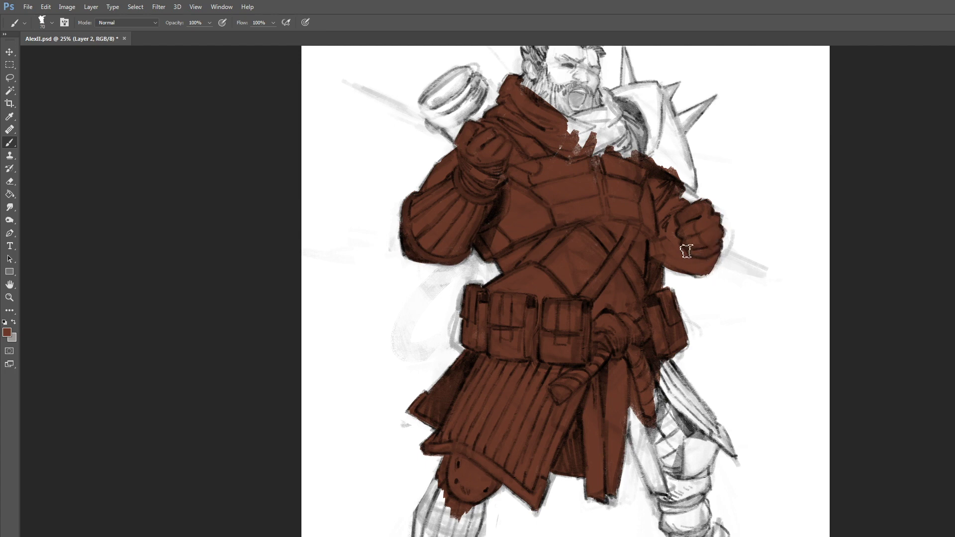
Fill the shin below the knee guard, the far-side skirt flap and the other leg's thigh and knee.
key("bracketright")
mouse_move(436, 526)
left_mouse_down()
mouse_move(452, 493)
mouse_move(441, 505)
mouse_move(443, 480)
mouse_move(424, 513)
mouse_move(433, 533)
mouse_move(436, 509)
mouse_move(426, 530)
mouse_move(424, 515)
mouse_move(441, 535)
mouse_move(451, 505)
mouse_move(467, 533)
mouse_move(480, 496)
left_mouse_up()
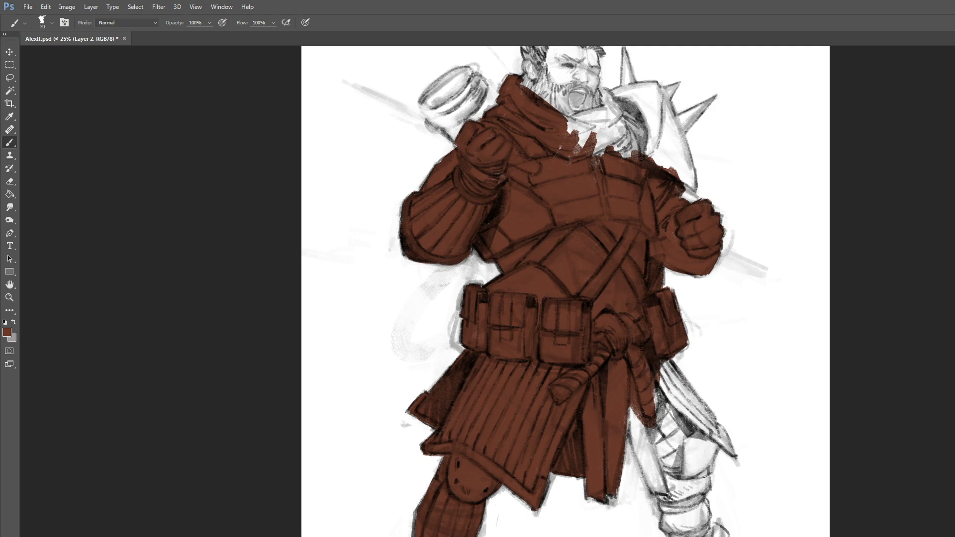
key("bracketright")
mouse_move(637, 411)
left_mouse_down()
mouse_move(660, 479)
mouse_move(624, 418)
mouse_move(646, 450)
mouse_move(640, 426)
mouse_move(655, 487)
mouse_move(644, 457)
mouse_move(668, 495)
mouse_move(647, 433)
mouse_move(672, 489)
mouse_move(666, 433)
mouse_move(674, 444)
mouse_move(652, 368)
mouse_move(707, 428)
mouse_move(669, 368)
mouse_move(684, 395)
mouse_move(685, 433)
mouse_move(673, 397)
left_mouse_up()
key("bracketright")
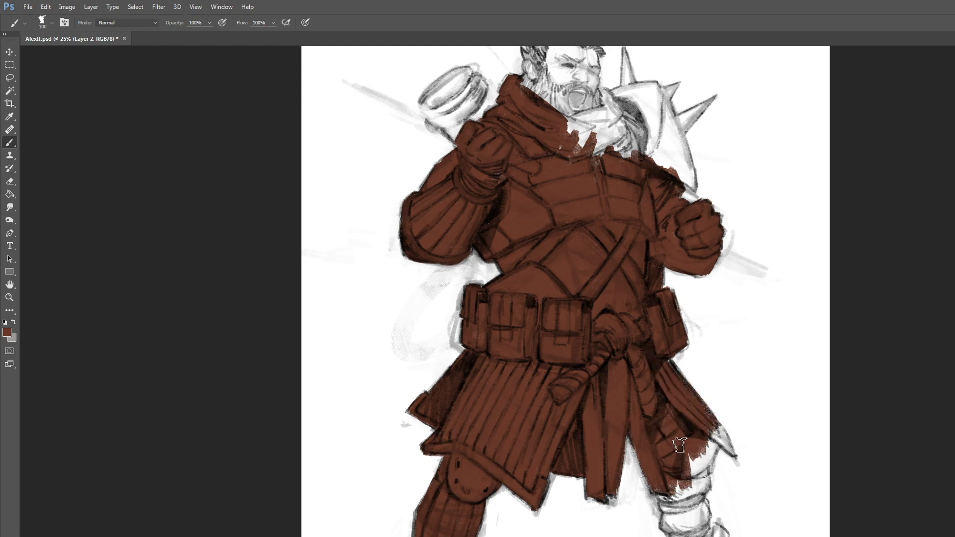
mouse_move(680, 445)
left_mouse_down()
mouse_move(699, 470)
mouse_move(706, 419)
mouse_move(688, 462)
mouse_move(696, 473)
mouse_move(713, 446)
mouse_move(709, 460)
mouse_move(715, 425)
mouse_move(729, 444)
mouse_move(675, 374)
mouse_move(735, 450)
left_mouse_up()
key("bracketleft")
key("bracketleft")
key("bracketleft")
key("bracketright")
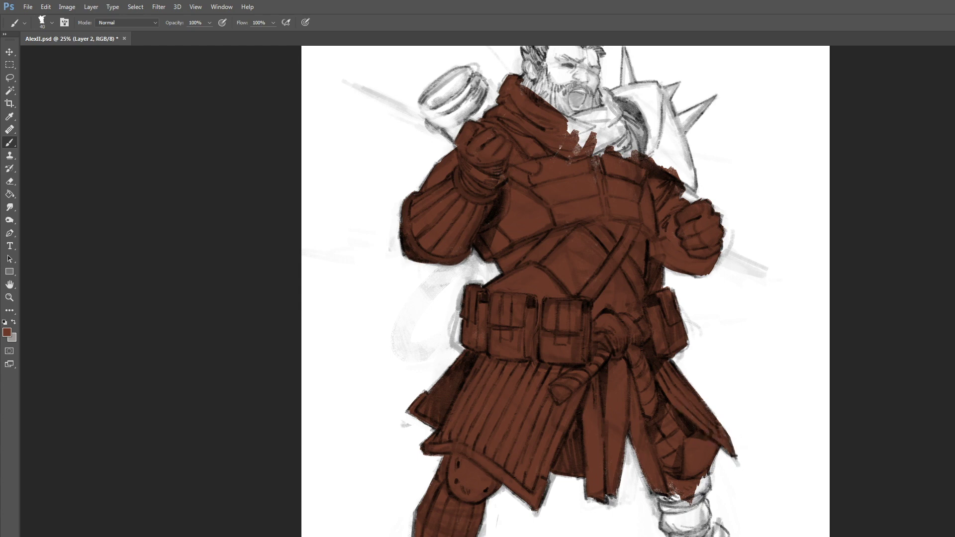
Fill the wrapped lower leg and boot on the lowered-arm side with reddish brown.
scroll(565, 291, "down", 2)
scroll(565, 291, "up", 2)
scroll(565, 291, "down", 1)
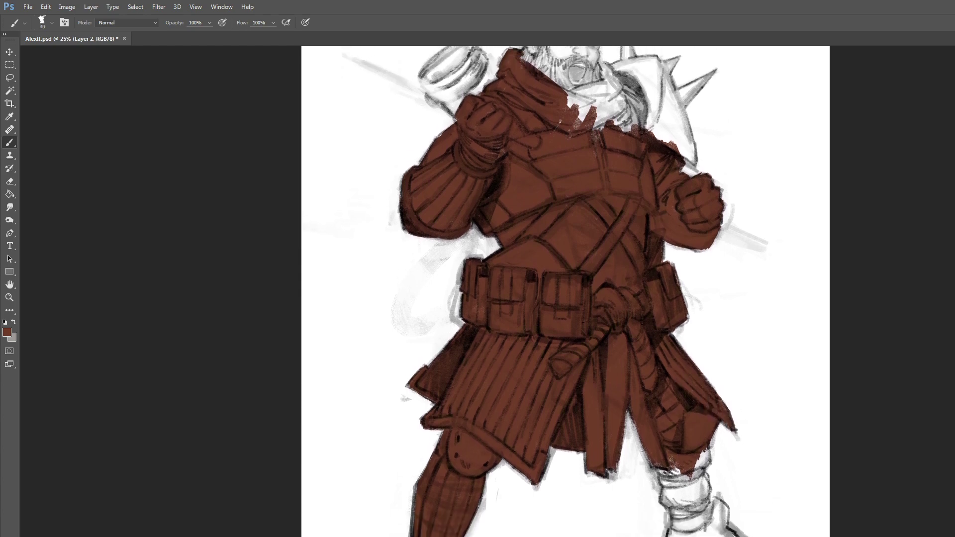
scroll(555, 291, "up", 1)
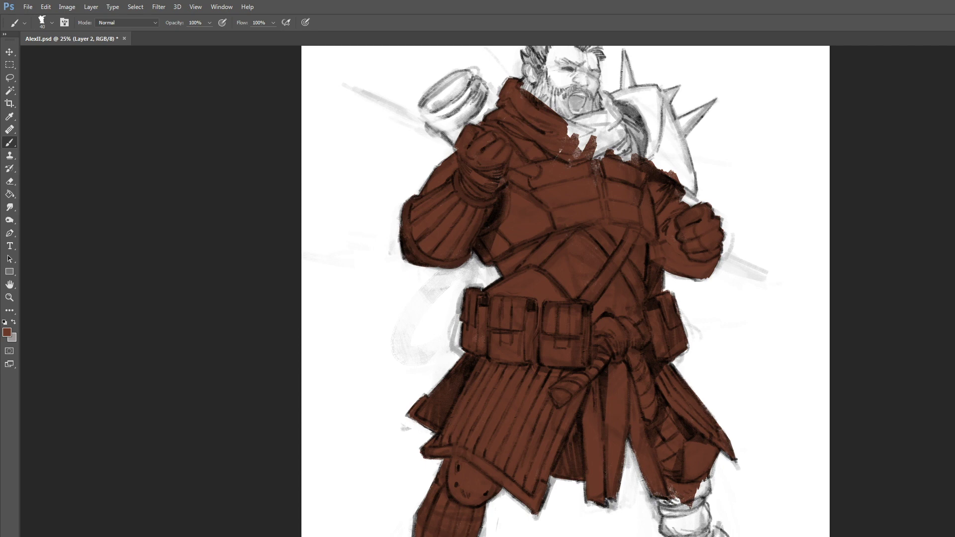
scroll(565, 291, "down", 2)
key("bracketright")
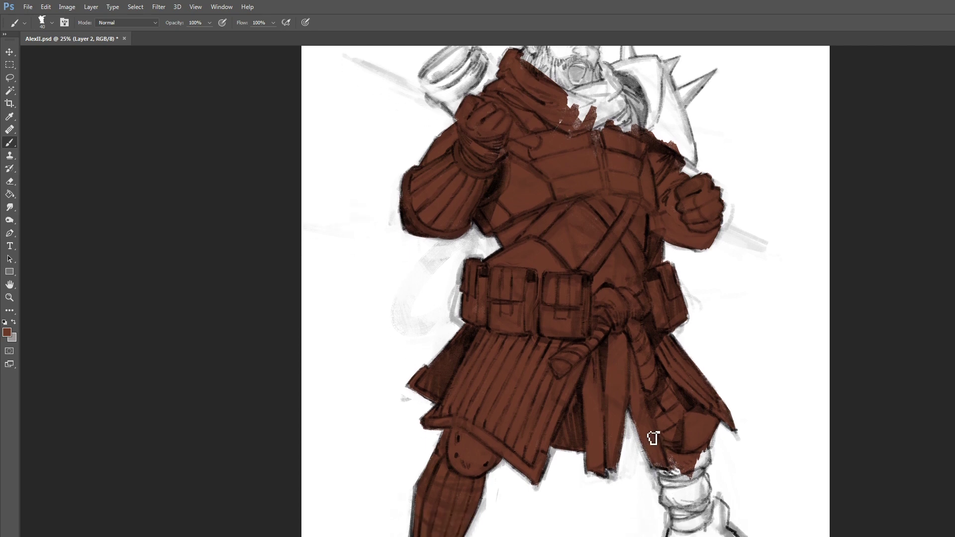
key("bracketright")
key("bracketright")
mouse_move(670, 456)
left_mouse_down()
mouse_move(677, 486)
mouse_move(662, 464)
mouse_move(666, 483)
mouse_move(688, 453)
mouse_move(692, 482)
mouse_move(706, 453)
left_mouse_up()
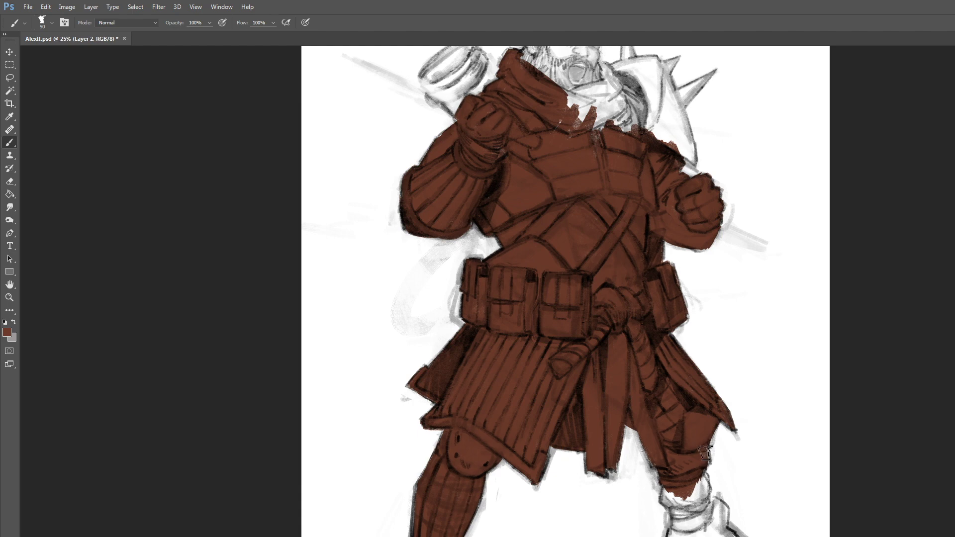
mouse_move(676, 485)
left_mouse_down()
mouse_move(666, 495)
mouse_move(691, 522)
mouse_move(692, 471)
mouse_move(705, 498)
mouse_move(706, 478)
mouse_move(698, 510)
mouse_move(677, 523)
mouse_move(696, 528)
mouse_move(705, 513)
mouse_move(680, 529)
left_mouse_up()
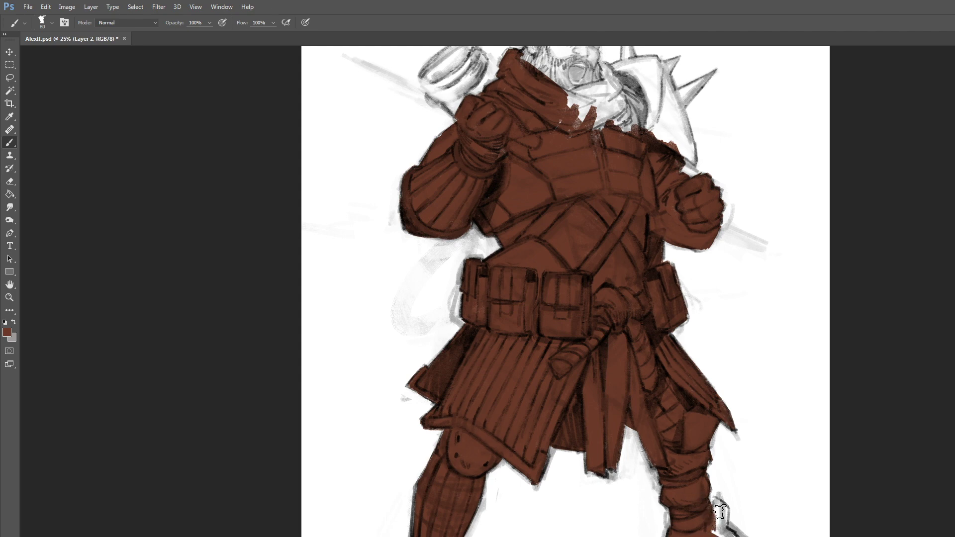
left_click_drag(720, 509, 730, 535)
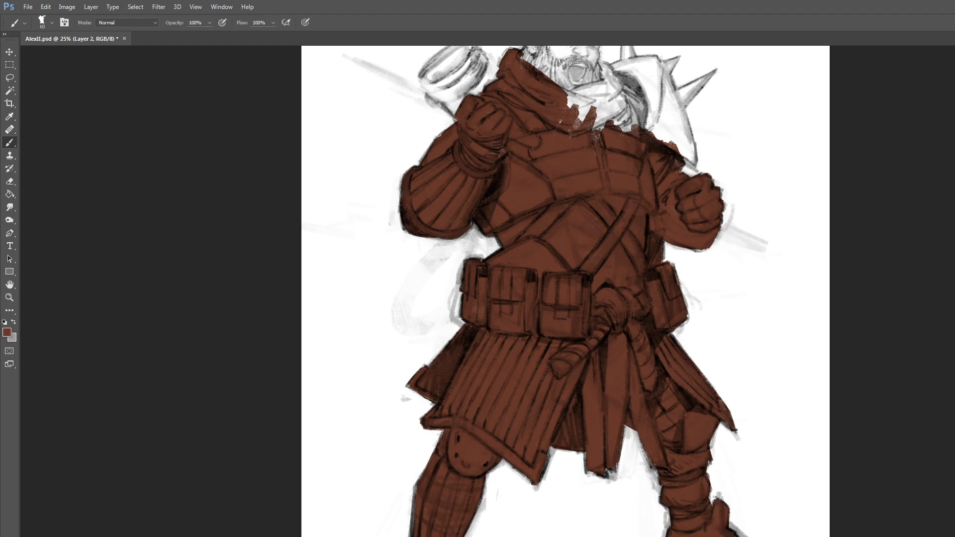
Fill the remaining scarf, lower beard and shoulder plate with the reddish-brown base colour using a larger brush.
scroll(608, 292, "up", 5)
key("bracketright")
key("bracketright")
key("bracketright")
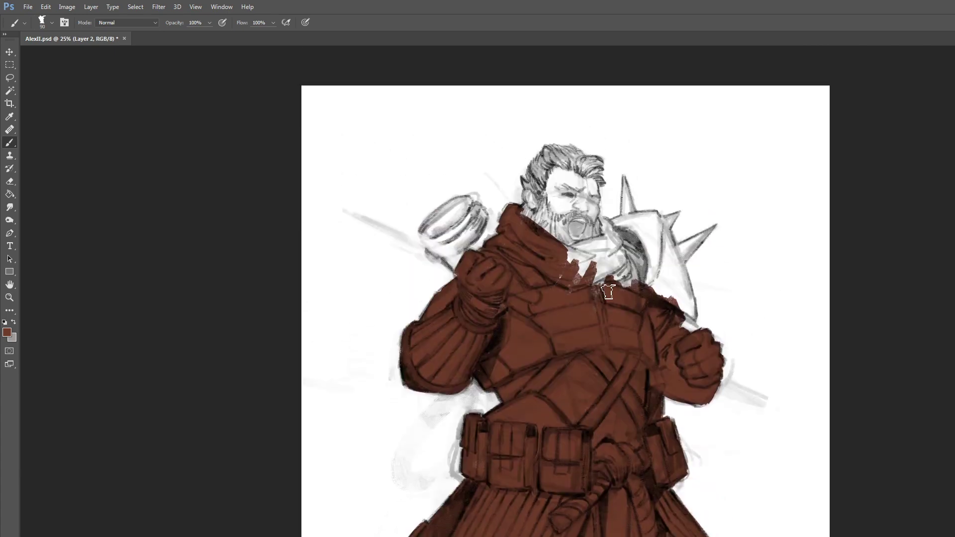
mouse_move(542, 213)
left_mouse_down()
mouse_move(554, 250)
mouse_move(599, 310)
mouse_move(611, 291)
mouse_move(594, 240)
mouse_move(637, 296)
mouse_move(657, 298)
left_mouse_up()
mouse_move(619, 243)
left_mouse_down()
mouse_move(655, 244)
mouse_move(655, 231)
mouse_move(682, 300)
mouse_move(666, 299)
mouse_move(685, 310)
mouse_move(659, 252)
mouse_move(668, 231)
mouse_move(695, 306)
mouse_move(625, 231)
mouse_move(607, 245)
mouse_move(602, 232)
mouse_move(624, 241)
mouse_move(621, 230)
mouse_move(633, 225)
mouse_move(619, 227)
mouse_move(653, 219)
mouse_move(637, 218)
mouse_move(635, 233)
mouse_move(656, 235)
mouse_move(656, 223)
mouse_move(664, 230)
mouse_move(628, 187)
mouse_move(628, 228)
mouse_move(629, 184)
mouse_move(641, 224)
mouse_move(630, 187)
mouse_move(637, 214)
mouse_move(631, 196)
mouse_move(626, 225)
mouse_move(666, 229)
mouse_move(684, 218)
mouse_move(670, 232)
left_mouse_up()
Fill the shoulder plate's spikes with reddish brown using a much smaller brush.
key("bracketleft")
key("bracketleft")
key("bracketleft")
key("bracketleft")
key("bracketleft")
key("bracketleft")
key("bracketleft")
key("bracketleft")
key("bracketright")
key("bracketright")
key("bracketleft")
key("bracketleft")
mouse_move(676, 267)
left_mouse_down()
mouse_move(709, 238)
mouse_move(689, 246)
mouse_move(709, 237)
mouse_move(687, 261)
mouse_move(702, 246)
mouse_move(691, 268)
left_mouse_up()
key("bracketleft")
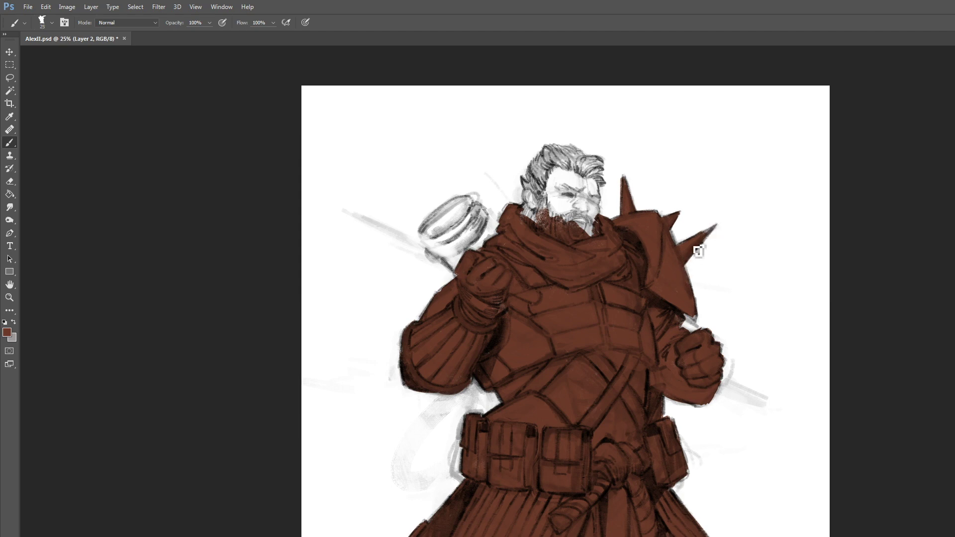
key("bracketright")
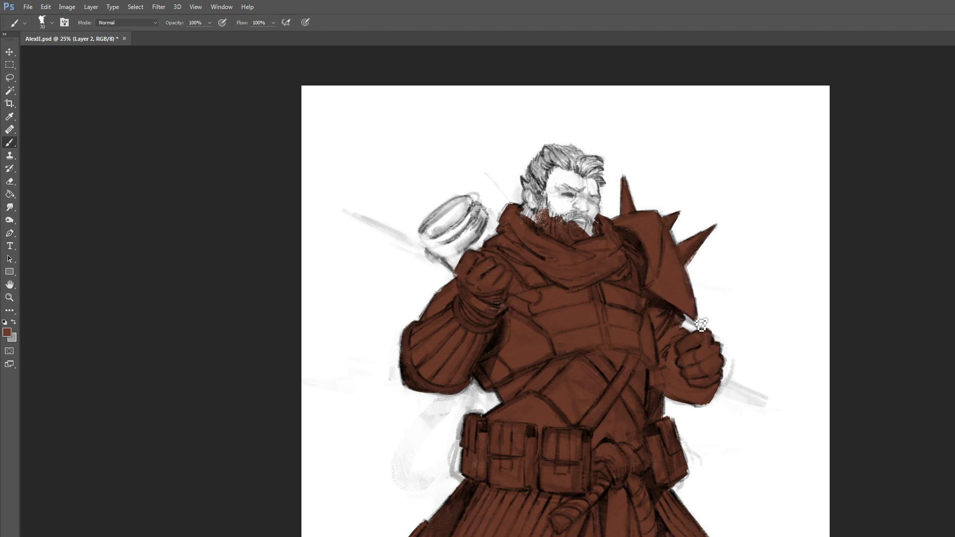
Fill the side beard, ear and back of the head with reddish brown, undoing the last few strokes.
key("bracketright")
key("bracketright")
key("bracketright")
key("bracketright")
mouse_move(553, 218)
left_mouse_down()
mouse_move(529, 218)
mouse_move(535, 203)
mouse_move(525, 216)
mouse_move(542, 184)
left_mouse_up()
key("bracketright")
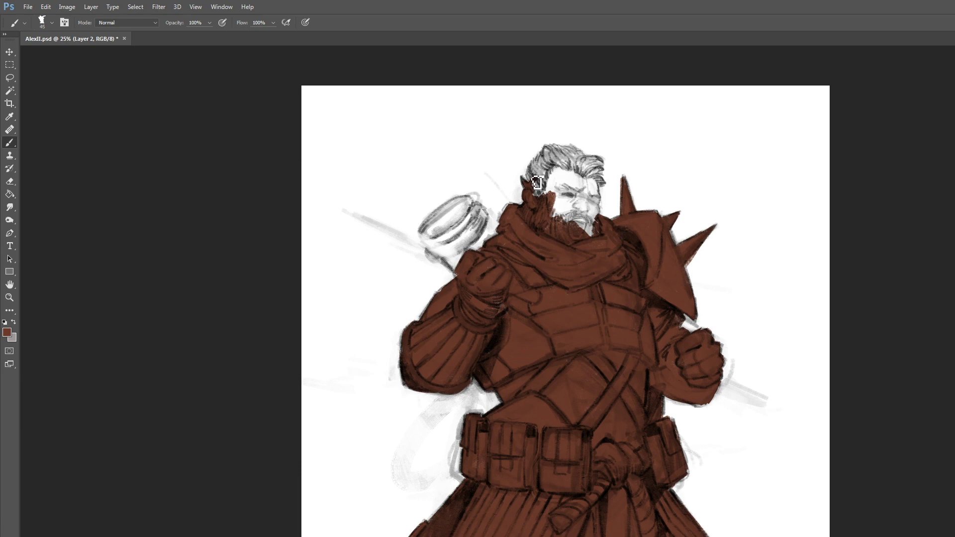
key("bracketright")
key("bracketright")
key("bracketright")
key("bracketright")
key("bracketright")
mouse_move(534, 180)
left_mouse_down()
mouse_move(541, 162)
mouse_move(536, 193)
mouse_move(545, 194)
mouse_move(558, 169)
mouse_move(562, 216)
left_mouse_up()
key("ctrl+alt+z")
key("ctrl+alt+z")
key("ctrl+alt+z")
Set the foreground colour to pale skin tone #d3a28e and paint the face with it.
left_click(7, 332)
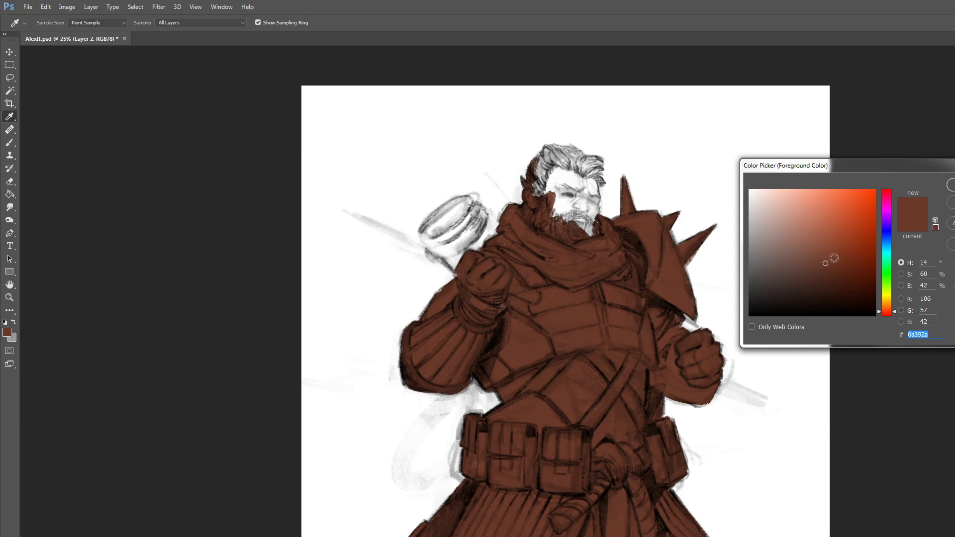
left_click(885, 310)
left_click_drag(801, 227, 796, 212)
key("Return")
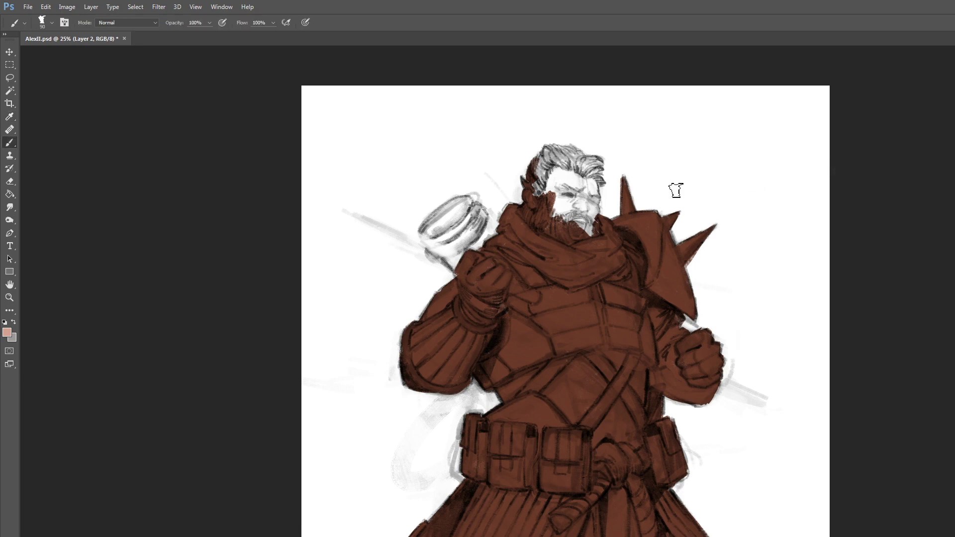
mouse_move(554, 187)
left_mouse_down()
mouse_move(547, 219)
mouse_move(565, 177)
mouse_move(577, 227)
mouse_move(575, 170)
mouse_move(585, 188)
mouse_move(590, 179)
mouse_move(599, 209)
mouse_move(600, 189)
mouse_move(582, 236)
left_mouse_up()
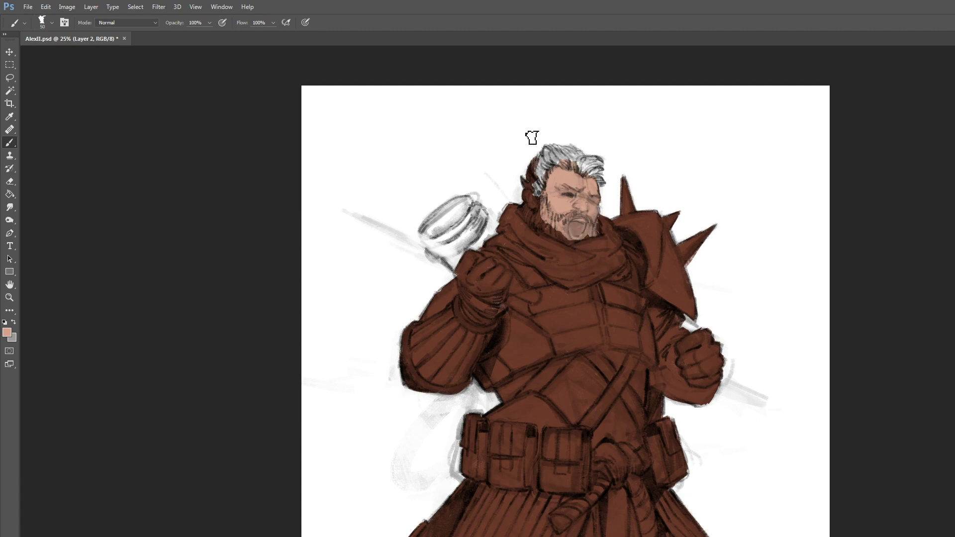
Choose a dark burnt orange and paint the beard, moustache and sideburn, reducing the brush size for the edges.
left_click(7, 332)
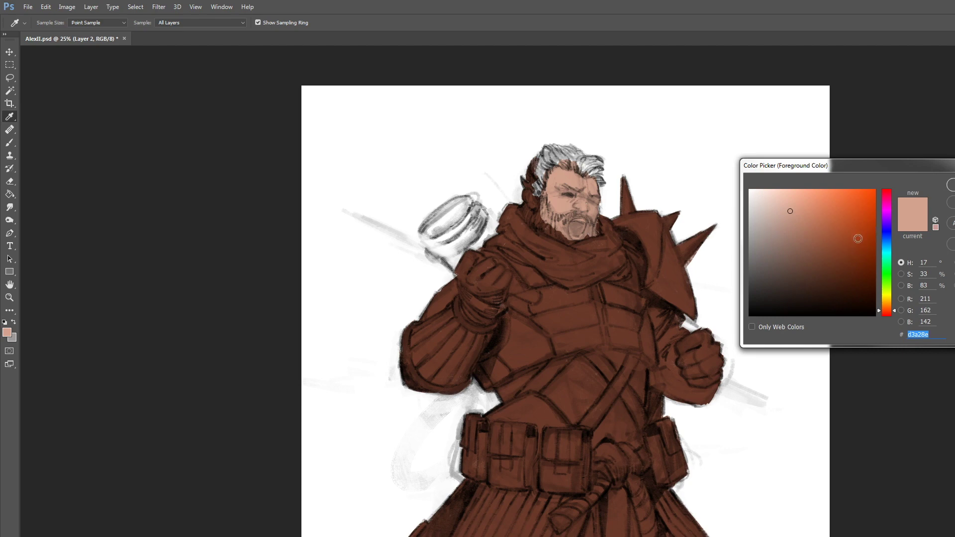
left_click_drag(833, 222, 847, 222)
left_click_drag(894, 310, 894, 309)
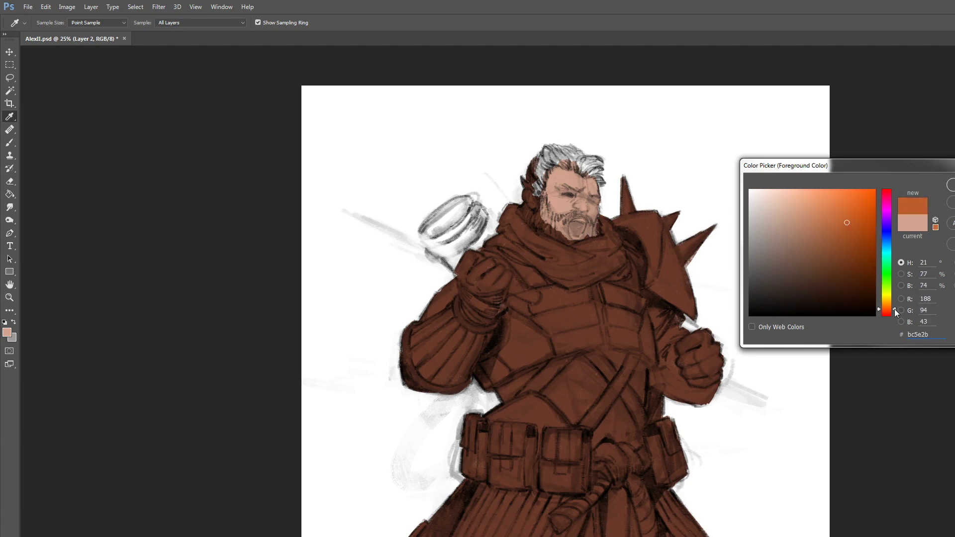
left_click_drag(852, 260, 850, 237)
key("Return")
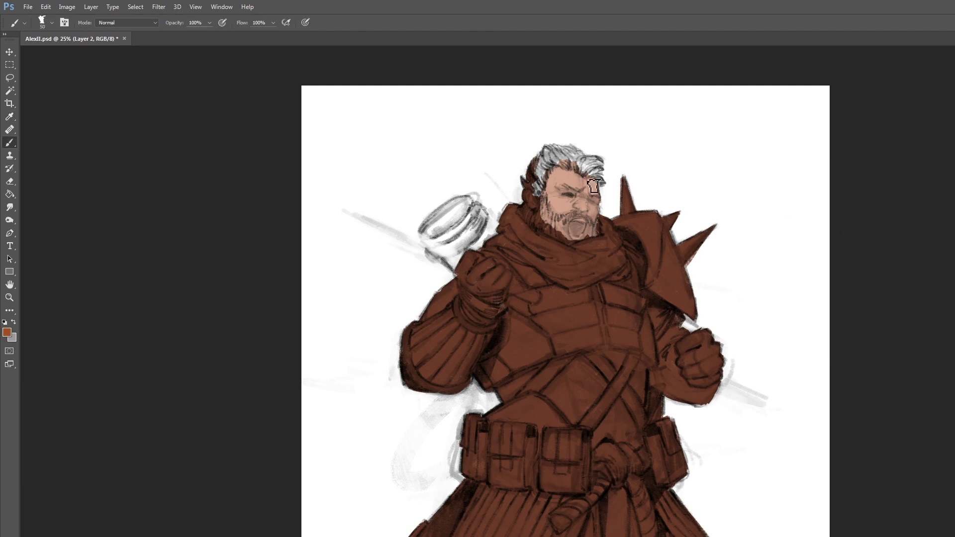
mouse_move(539, 198)
left_mouse_down()
mouse_move(541, 229)
mouse_move(559, 235)
mouse_move(543, 211)
mouse_move(561, 236)
mouse_move(553, 225)
mouse_move(559, 234)
mouse_move(562, 218)
mouse_move(572, 228)
mouse_move(588, 220)
left_mouse_up()
key("bracketleft")
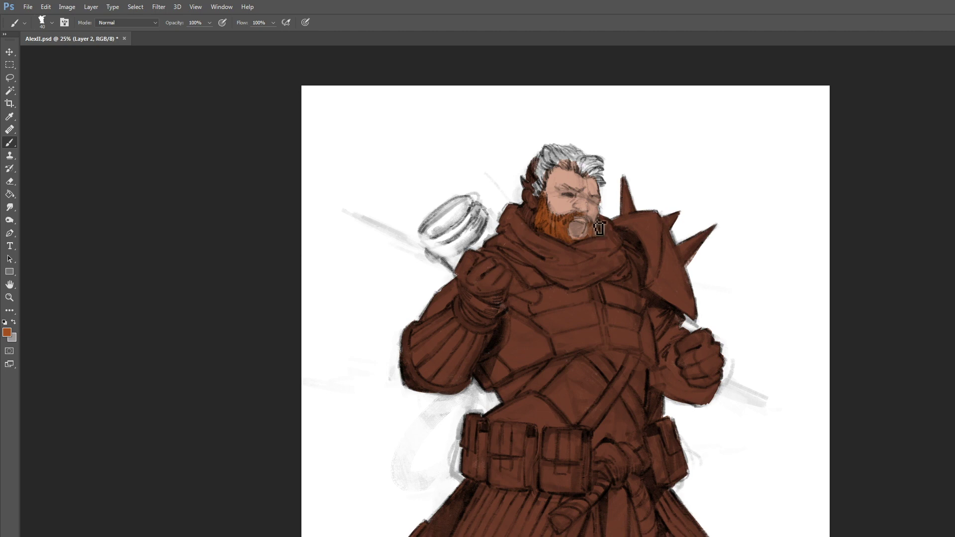
key("bracketleft")
left_click_drag(529, 188, 539, 201)
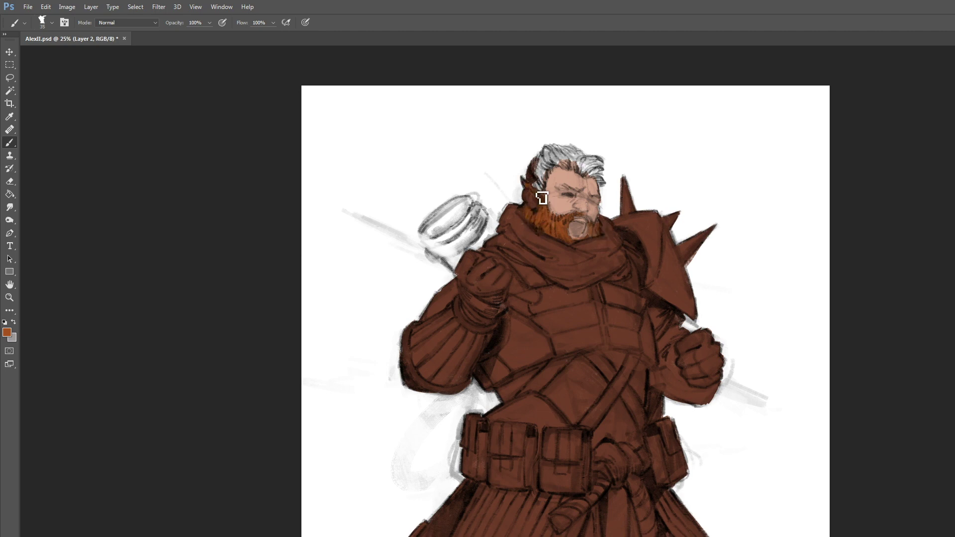
Paint the ear with skin tone sampled from the forehead, and resample the orange from the beard.
left_click(565, 175, "alt")
left_click(563, 220, "alt")
key("bracketright")
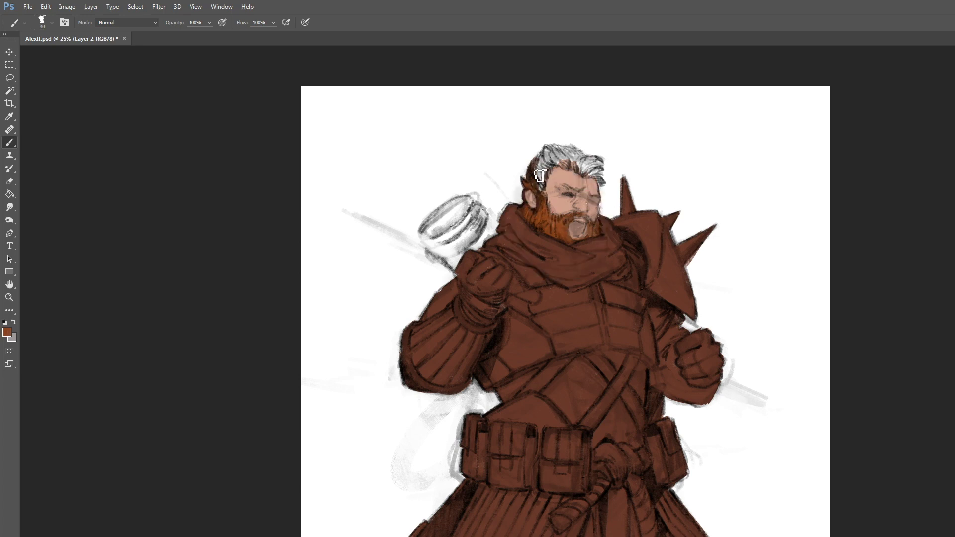
Brighten the sampled orange and paint all the hair, touching up the brow area with a smaller brush.
left_click(7, 332)
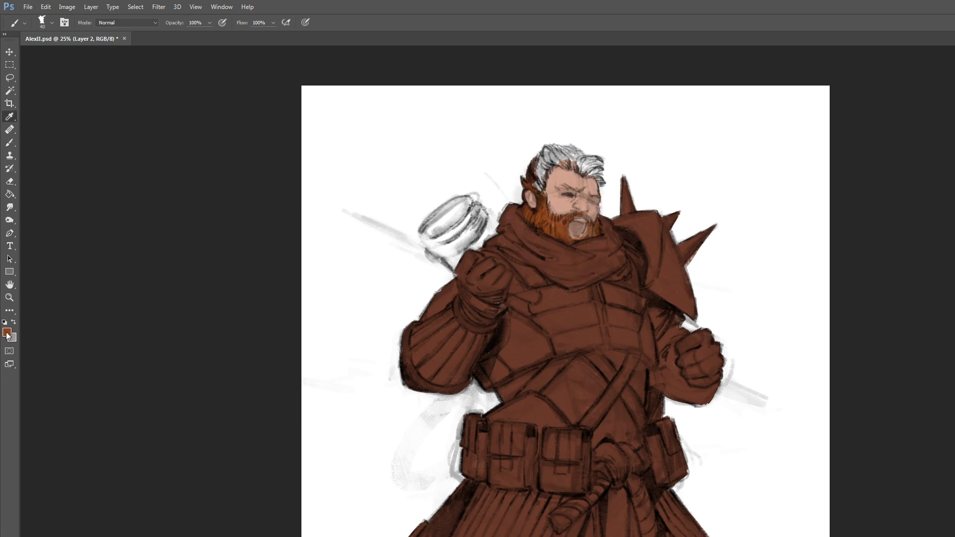
left_click_drag(858, 235, 850, 217)
key("Return")
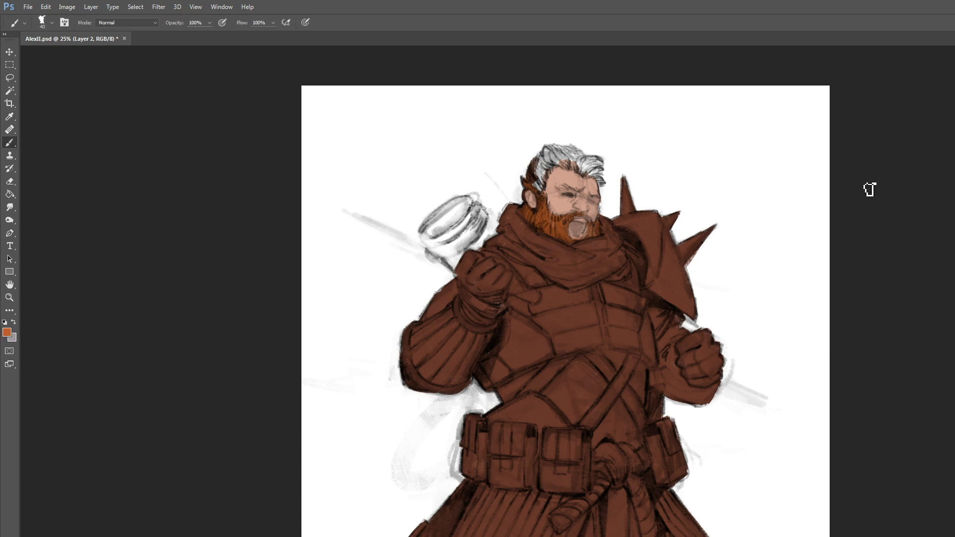
mouse_move(552, 177)
left_mouse_down()
mouse_move(542, 167)
mouse_move(536, 188)
mouse_move(550, 162)
left_mouse_up()
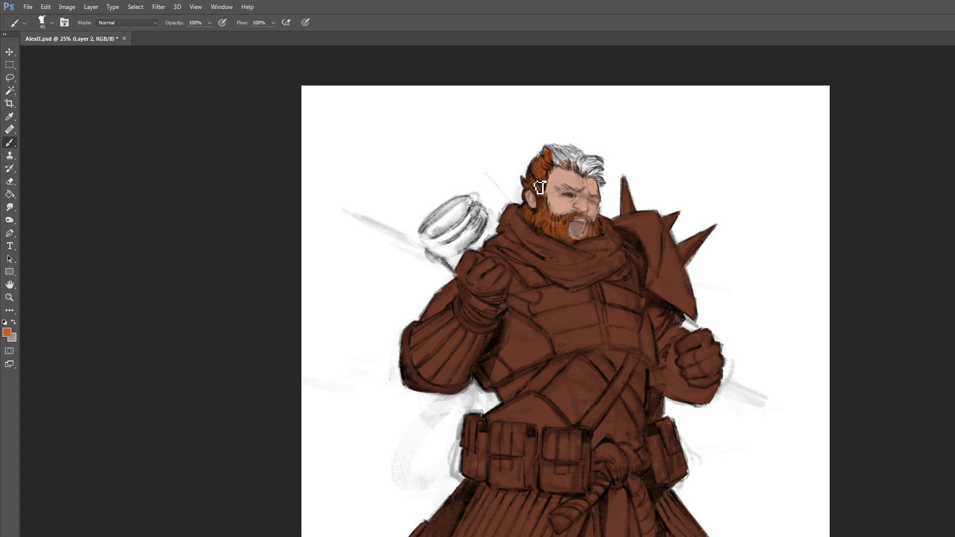
mouse_move(550, 163)
left_mouse_down()
mouse_move(563, 164)
mouse_move(560, 152)
mouse_move(568, 167)
mouse_move(567, 150)
mouse_move(587, 174)
mouse_move(593, 158)
mouse_move(596, 175)
mouse_move(604, 165)
left_mouse_up()
key("bracketright")
key("bracketleft")
key("bracketleft")
key("bracketleft")
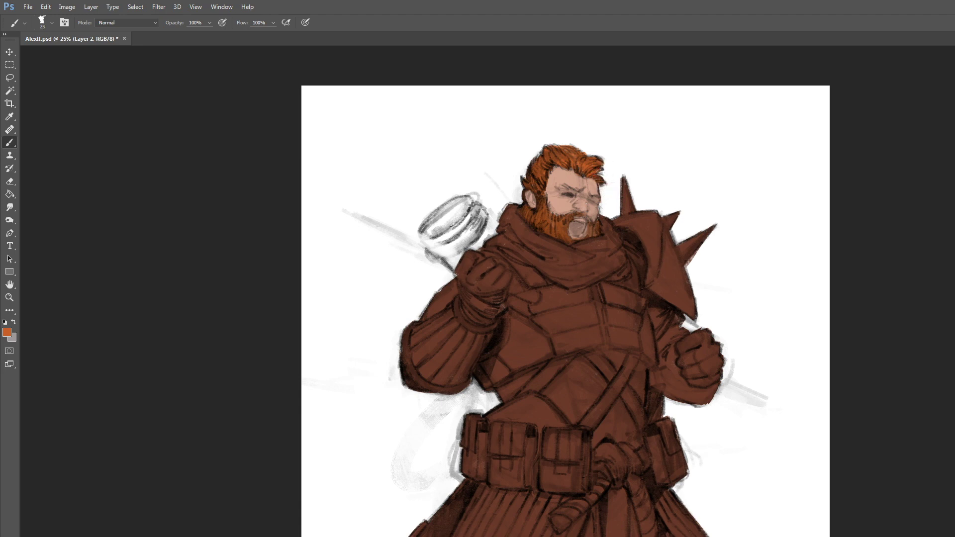
key("bracketleft")
left_click_drag(577, 196, 586, 188)
Sample reddish brown from the chest armour and fill the cylindrical weapon head above the raised fist.
left_click(562, 296, "alt")
key("bracketleft")
mouse_move(440, 233)
left_mouse_down()
mouse_move(465, 209)
mouse_move(426, 232)
mouse_move(450, 209)
mouse_move(427, 240)
mouse_move(435, 254)
mouse_move(463, 247)
mouse_move(473, 224)
mouse_move(451, 233)
mouse_move(465, 198)
mouse_move(485, 219)
mouse_move(455, 246)
mouse_move(452, 266)
mouse_move(440, 259)
mouse_move(457, 248)
mouse_move(492, 259)
mouse_move(473, 213)
mouse_move(481, 211)
mouse_move(487, 226)
mouse_move(487, 218)
left_mouse_up()
key("bracketleft")
key("bracketleft")
key("bracketright")
key("bracketleft")
key("bracketleft")
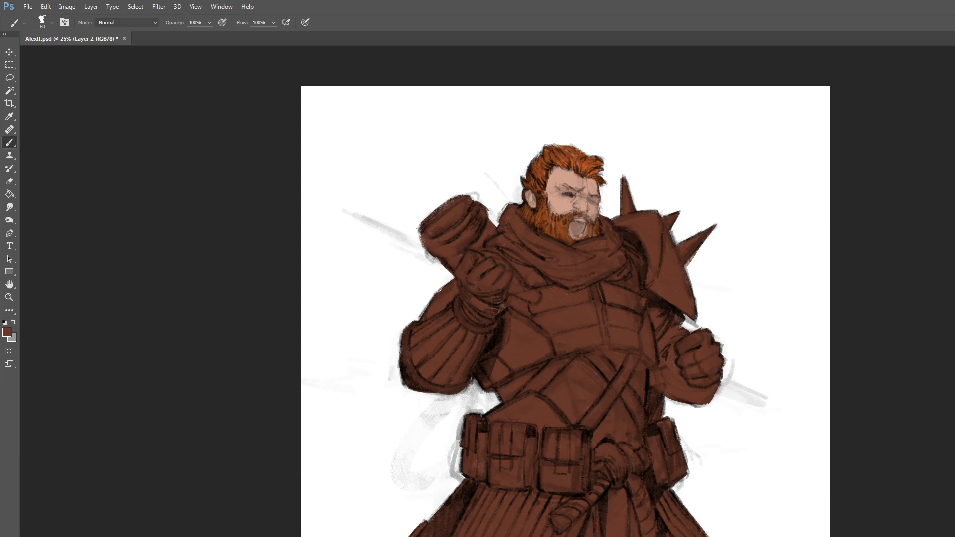
Darken the eyes on Layer 2 with a very small brush, using near-black sampled from the eye.
scroll(565, 298, "down", 3)
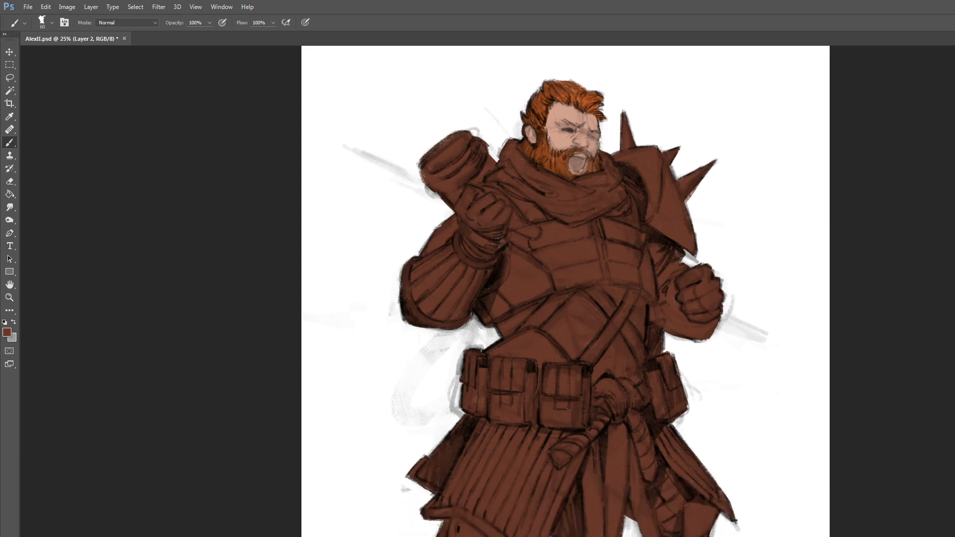
key("alt+bracketleft")
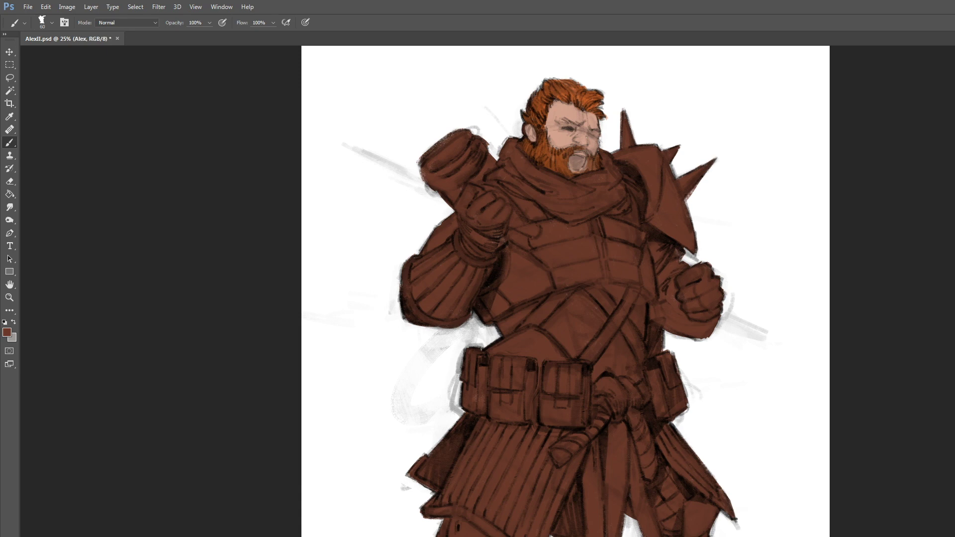
key("alt+bracketright")
scroll(566, 298, "up", 2)
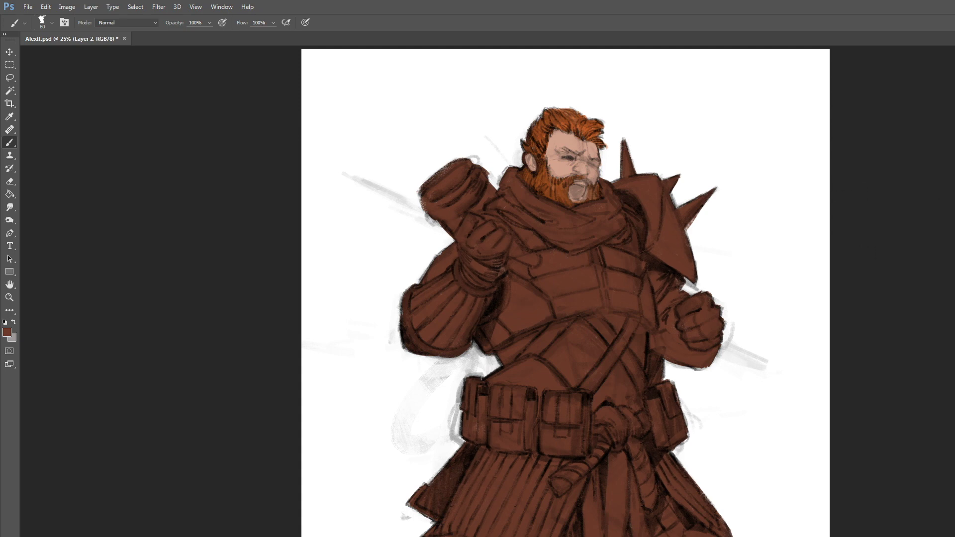
key("bracketleft")
key("bracketleft")
key("bracketleft")
key("bracketleft")
key("bracketleft")
key("bracketleft")
left_click(571, 156, "alt")
key("bracketleft")
Give the Eraser the 73 px textured brush tip and reduce its size.
left_click(9, 181)
right_click(427, 151)
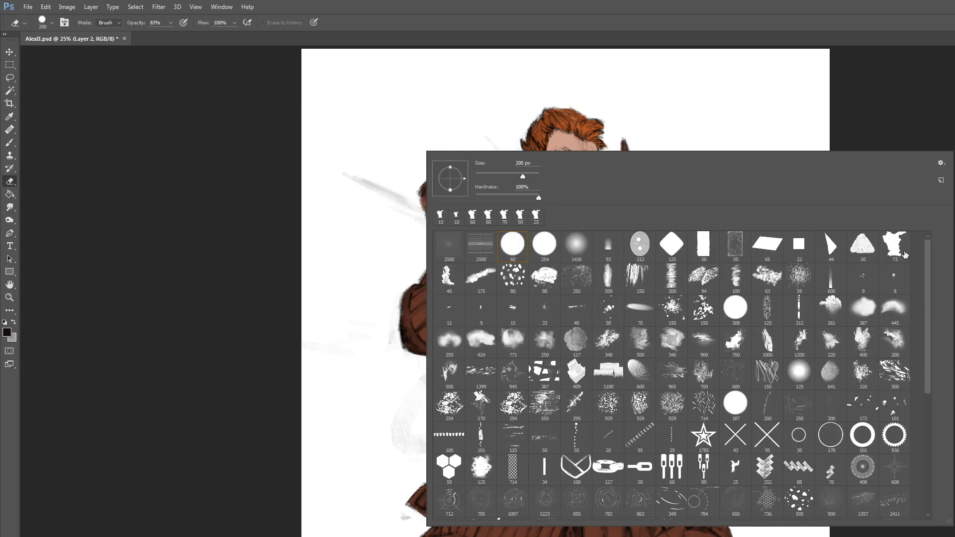
left_click(895, 246)
left_click(796, 4)
key("bracketleft")
key("bracketleft")
key("bracketleft")
key("bracketleft")
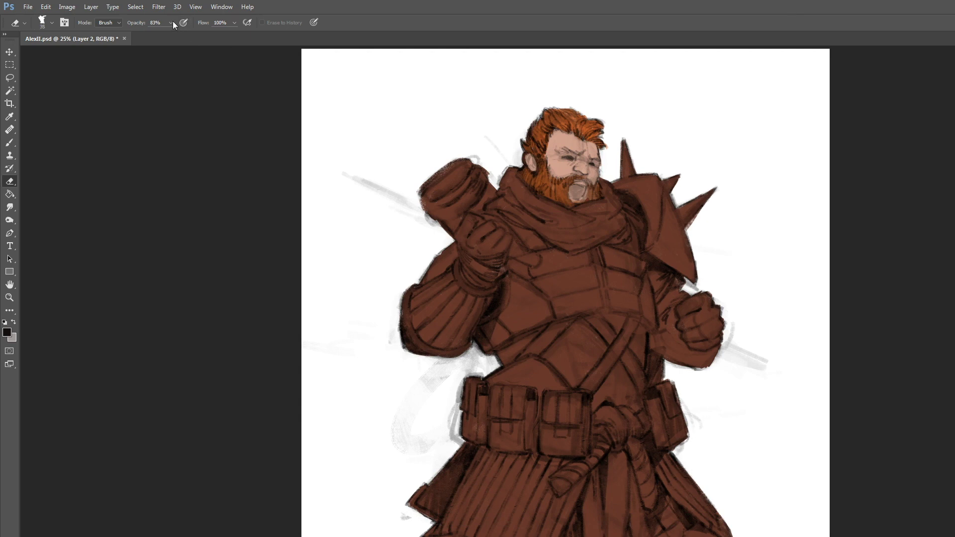
Return to the Brush, add a new layer above the base colours and select a large soft round tip.
left_click(7, 143)
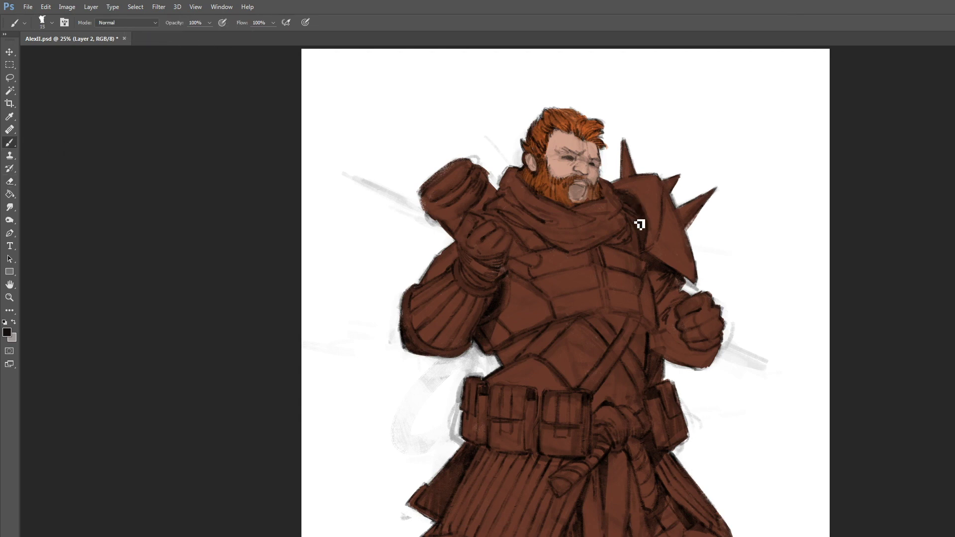
key("bracketright")
scroll(566, 291, "down", 3)
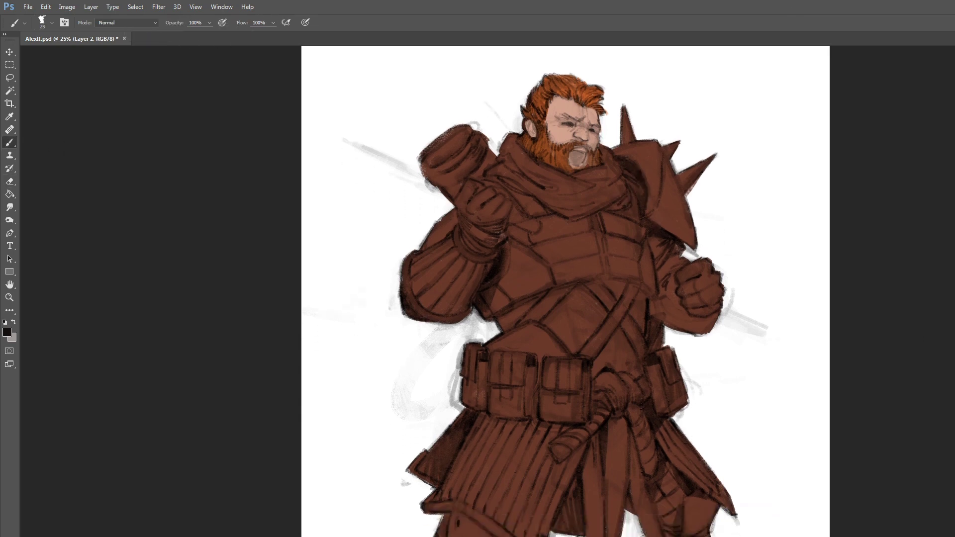
scroll(565, 291, "up", 1)
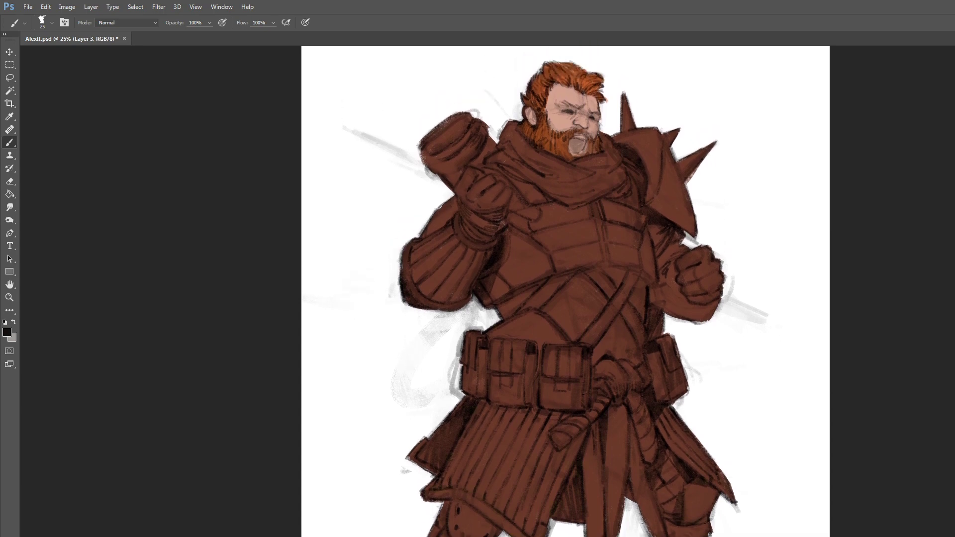
right_click(377, 172)
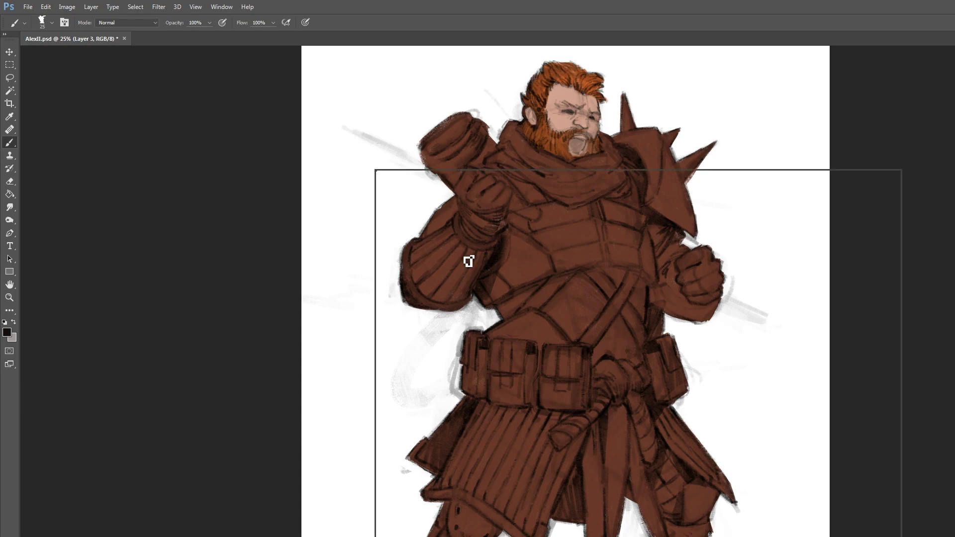
left_click(524, 269)
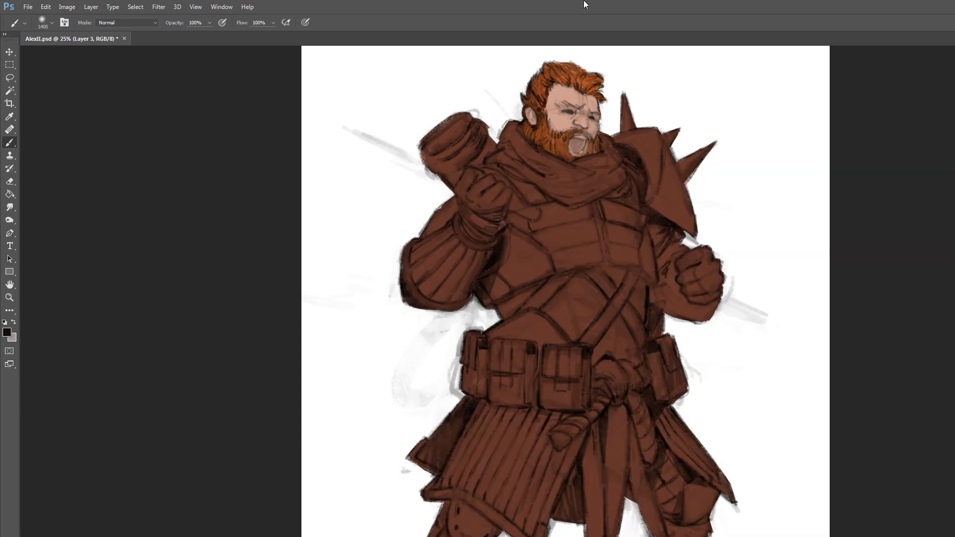
Set the foreground colour to a bright, saturated orange with a hue of about 16°.
left_click(338, 282, "alt")
left_click(7, 334)
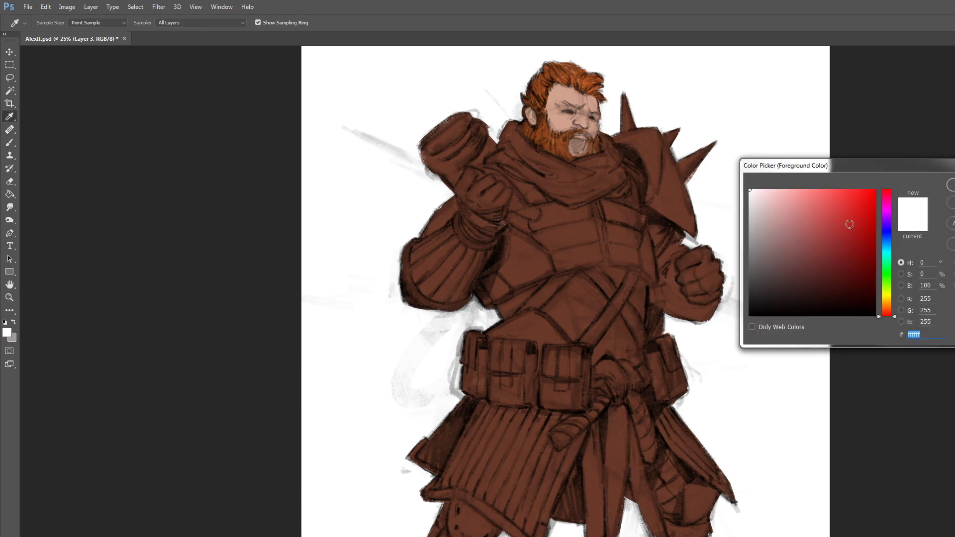
left_click(888, 312)
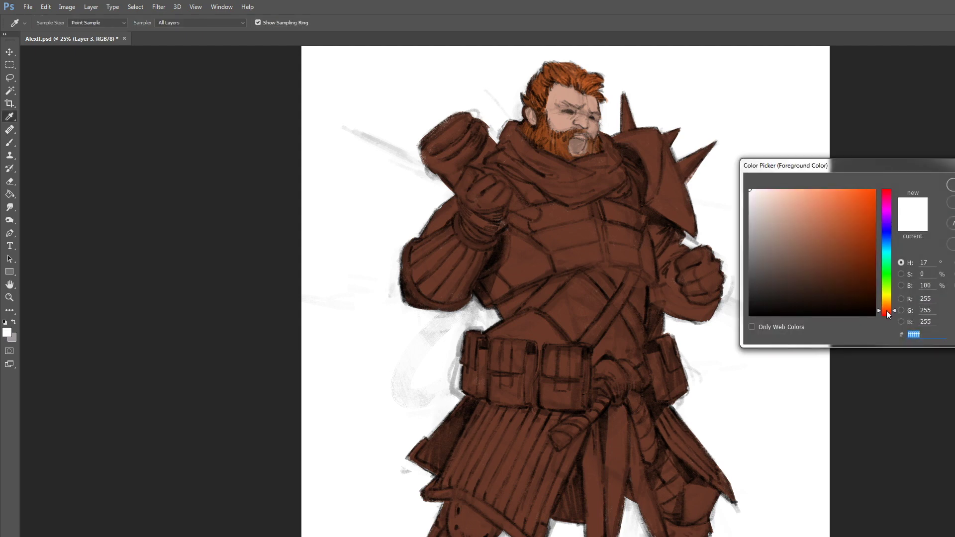
left_click(850, 189)
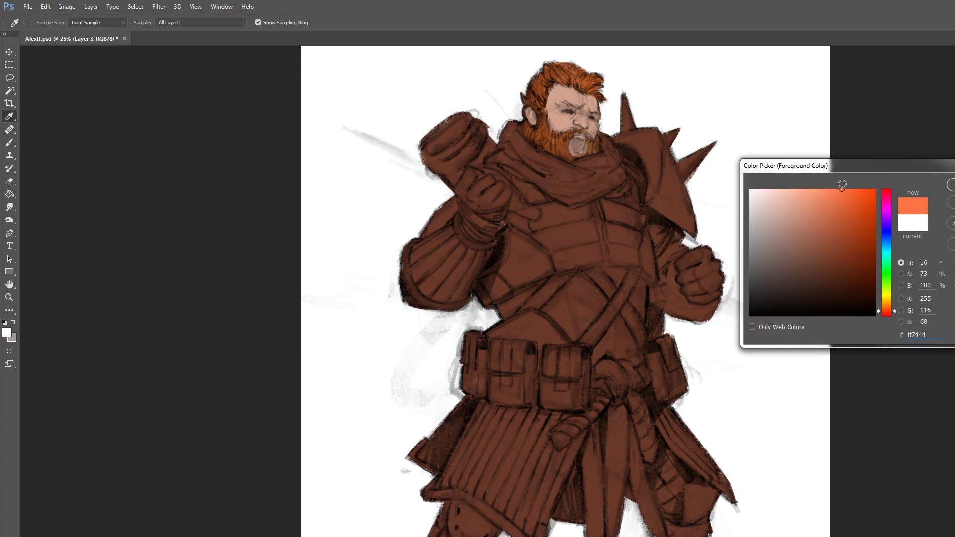
key("Return")
key("b")
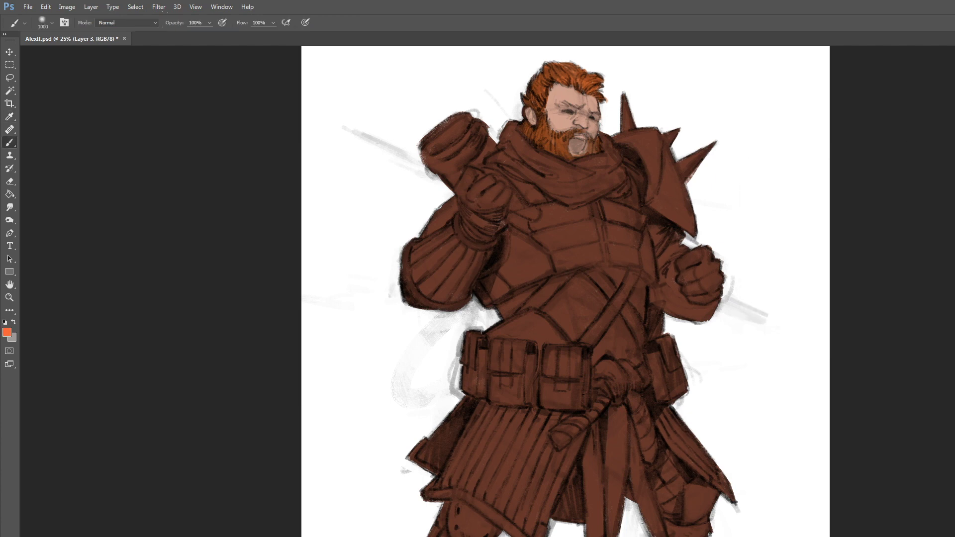
Set the brush opacity to 60% and try soft orange strokes on the chest, undoing each one.
left_click(210, 22)
left_click(581, 227)
key("ctrl+z")
left_click_drag(582, 232, 617, 229)
key("ctrl+z")
Change the foreground colour to a pale yellow-orange with a hue of 38° at full brightness.
left_click(6, 333)
left_click_drag(886, 311, 886, 303)
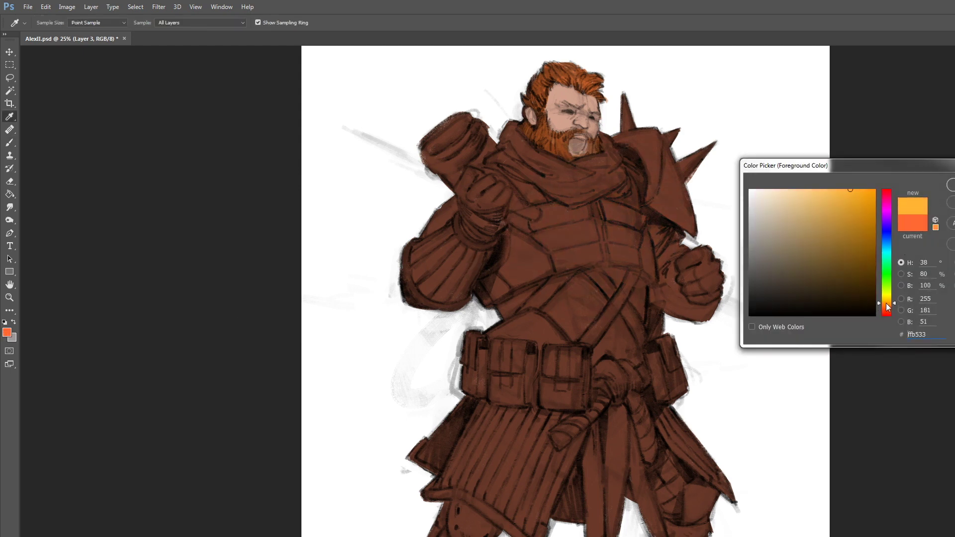
left_click(797, 190)
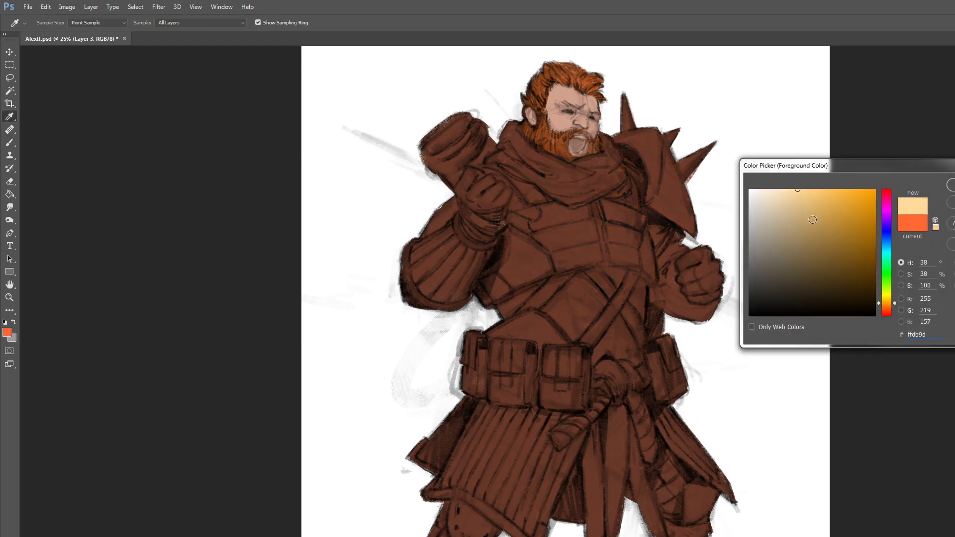
left_click(951, 185)
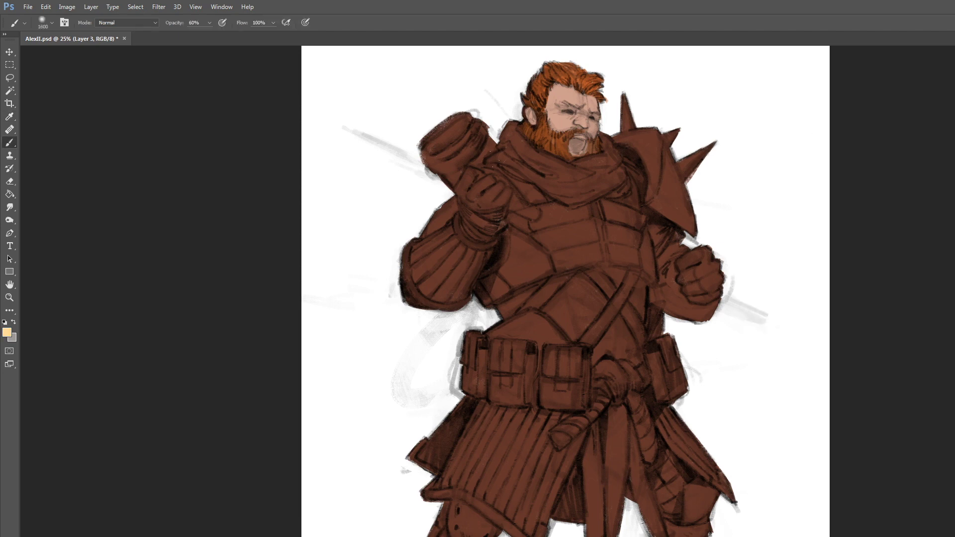
left_click(597, 214)
key("ctrl+z")
left_click(541, 223)
key("ctrl+z")
Lower the brush opacity to 39% and dab soft pale yellow-orange light over the chest plate and upper abdomen.
left_click(210, 22)
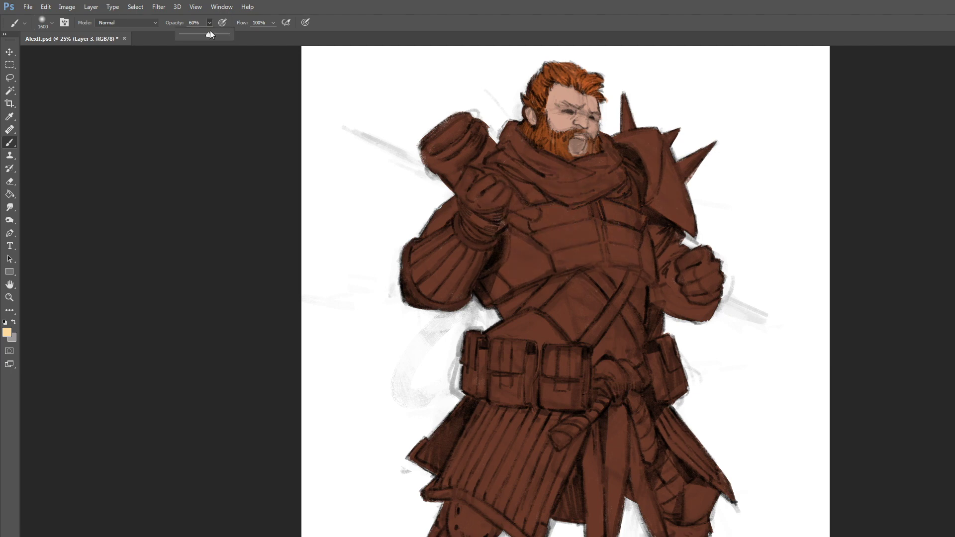
left_click_drag(210, 32, 198, 36)
left_click(547, 214)
left_click(606, 234)
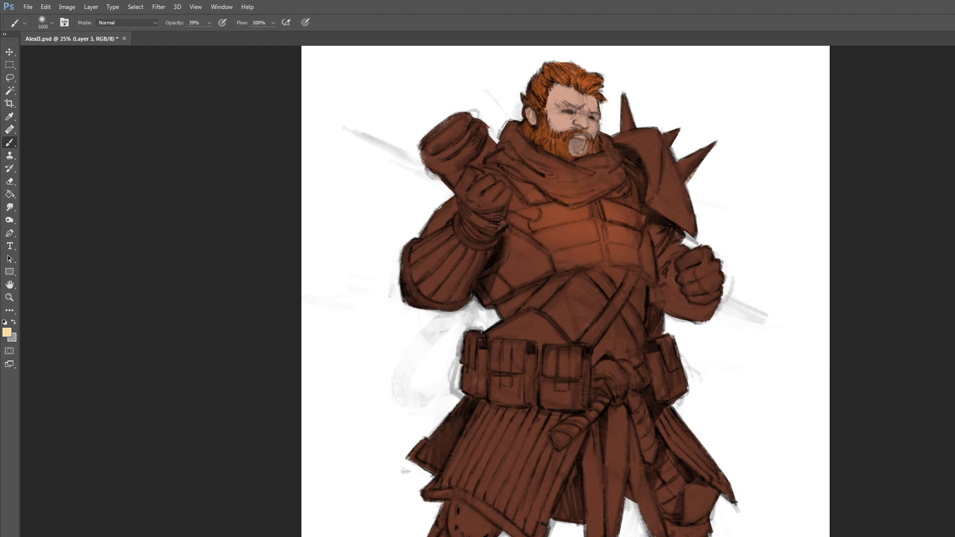
left_click(593, 287)
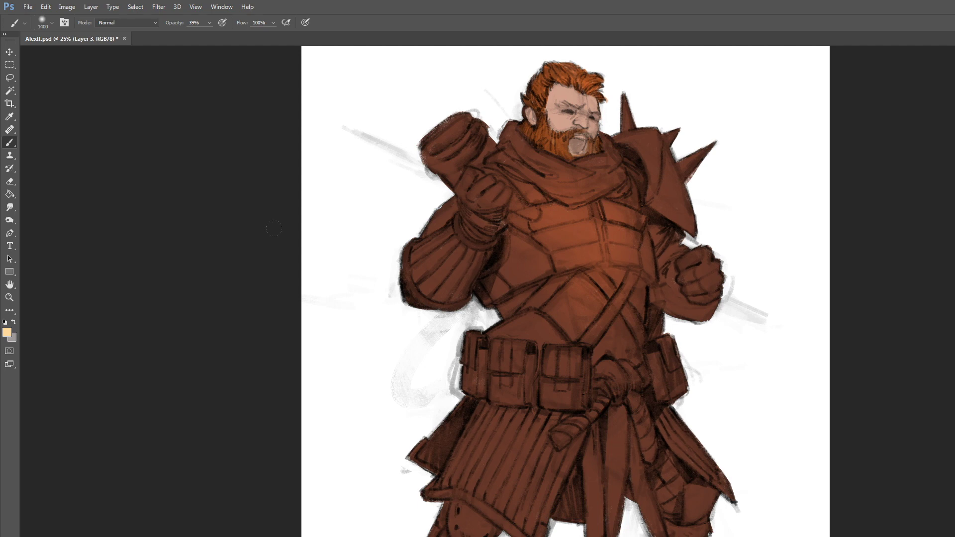
Select the 60 px hard round brush tip and change the foreground colour to a dark, muted blue.
right_click(453, 182)
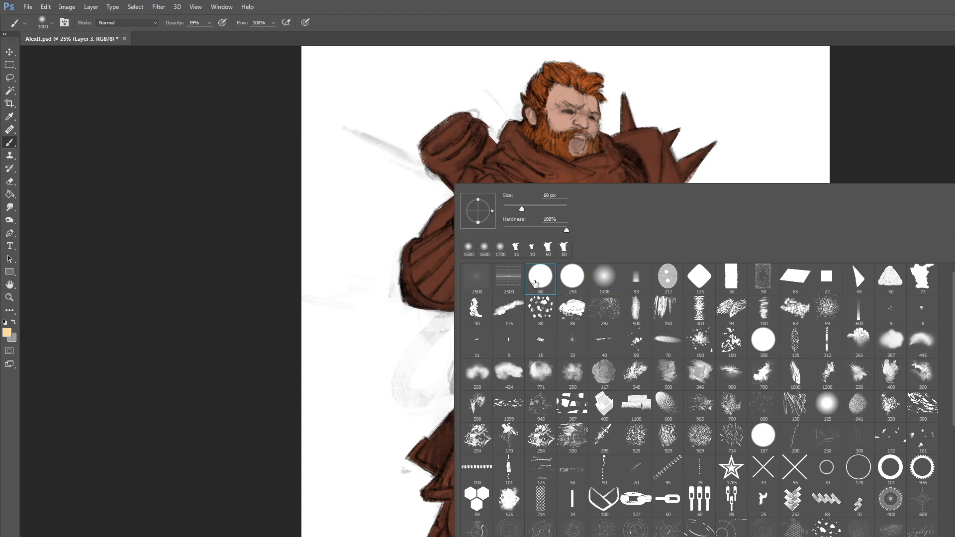
double_click(540, 279)
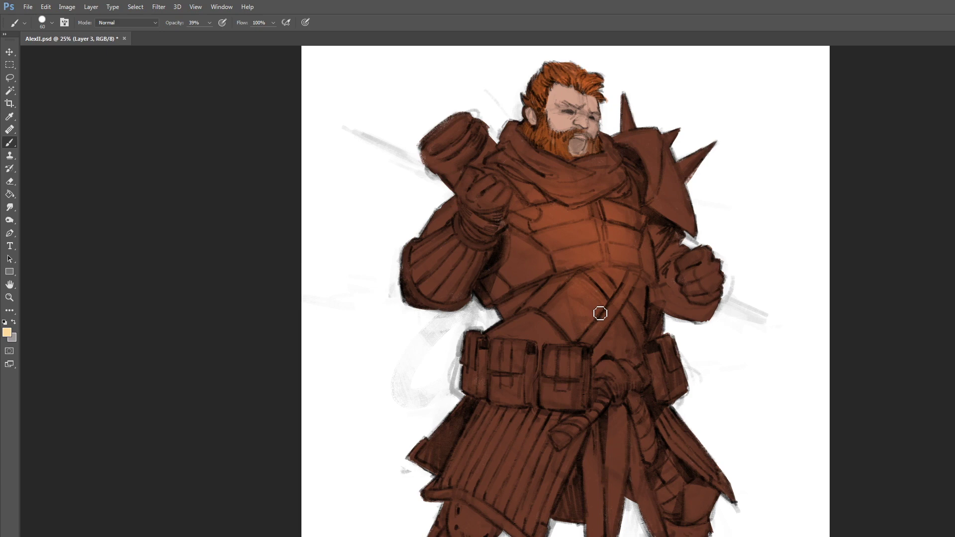
key("alt+bracketleft")
left_click(7, 332)
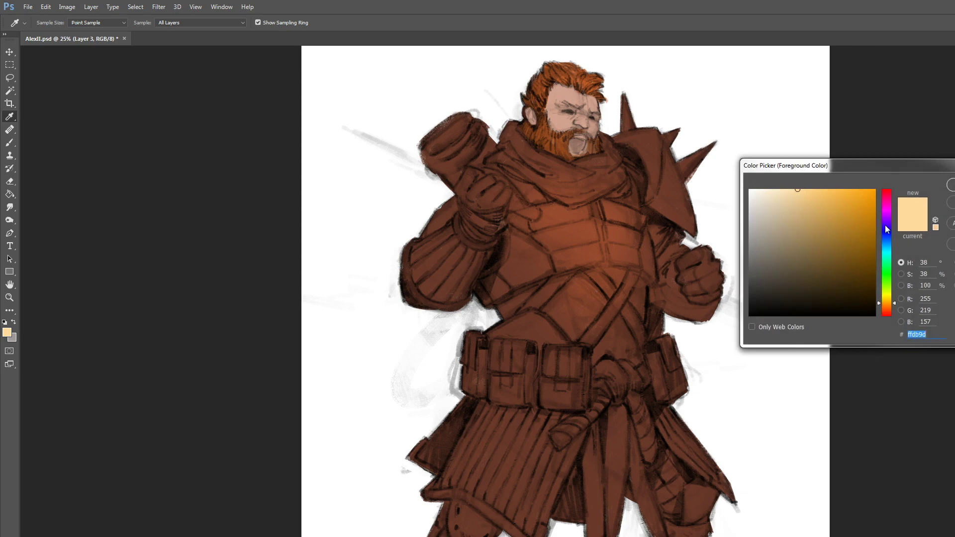
left_click_drag(887, 241, 888, 235)
left_click_drag(805, 250, 801, 266)
key("Return")
key("b")
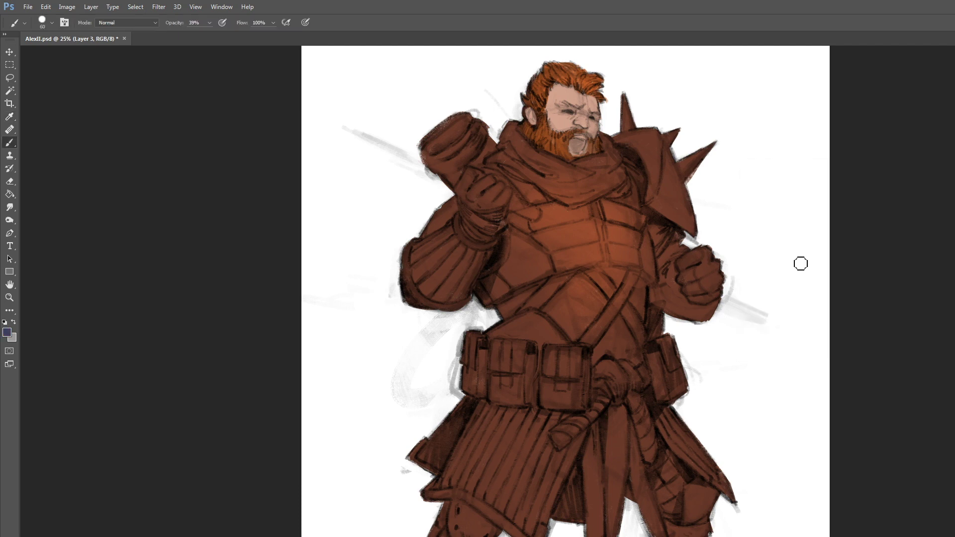
Raise the brush opacity to 100% and paint the scarf dark blue, covering its folds down to the lower edge.
key("bracketright")
key("bracketright")
key("bracketright")
key("bracketright")
key("bracketright")
left_click_drag(228, 34, 240, 34)
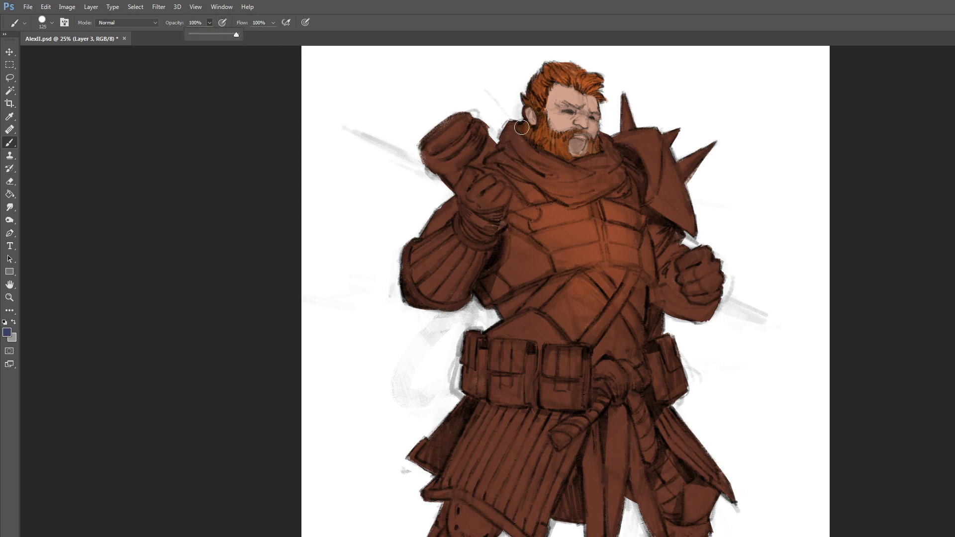
mouse_move(496, 160)
left_mouse_down()
mouse_move(552, 183)
mouse_move(542, 171)
mouse_move(574, 180)
mouse_move(529, 154)
mouse_move(580, 196)
mouse_move(613, 166)
mouse_move(599, 163)
mouse_move(615, 165)
mouse_move(605, 139)
mouse_move(621, 176)
mouse_move(611, 191)
mouse_move(610, 162)
mouse_move(596, 191)
left_mouse_up()
key("bracketleft")
key("bracketright")
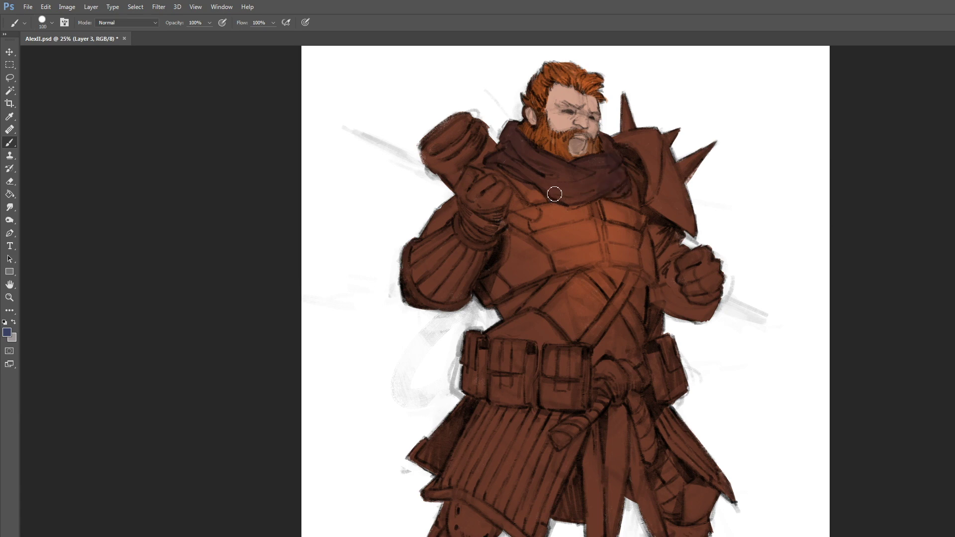
key("bracketleft")
key("bracketleft")
key("bracketleft")
key("bracketleft")
key("bracketleft")
key("bracketleft")
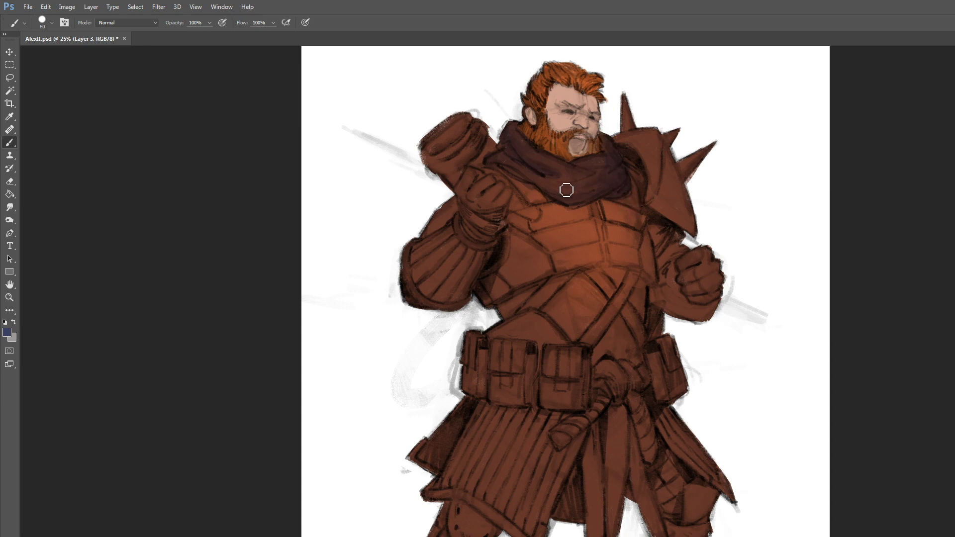
Enlarge the hard round tip to 150 px and strengthen the blue across the scarf's folds.
left_click(593, 199, "ctrl")
key("ctrl+shift+alt+n")
key("bracketright")
key("bracketright")
key("bracketright")
key("bracketright")
key("bracketright")
key("bracketright")
mouse_move(504, 155)
left_mouse_down()
mouse_move(543, 178)
mouse_move(590, 185)
left_mouse_up()
Set the foreground colour to pale blue-grey #b4c0c2 and paint the spiked shoulder armour with it.
left_click(8, 333)
left_click_drag(887, 237, 888, 251)
left_click_drag(768, 219, 764, 220)
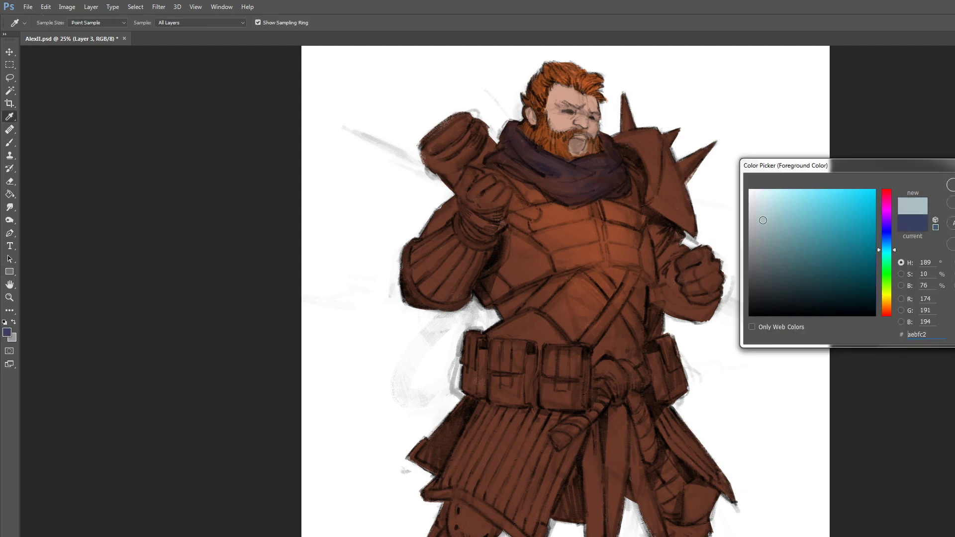
key("Return")
mouse_move(645, 128)
left_mouse_down()
mouse_move(671, 176)
mouse_move(614, 132)
mouse_move(660, 183)
mouse_move(649, 147)
mouse_move(652, 206)
mouse_move(656, 117)
mouse_move(703, 194)
mouse_move(722, 180)
mouse_move(656, 174)
mouse_move(644, 188)
mouse_move(695, 216)
mouse_move(673, 134)
mouse_move(665, 169)
mouse_move(681, 214)
mouse_move(651, 136)
mouse_move(700, 188)
left_mouse_up()
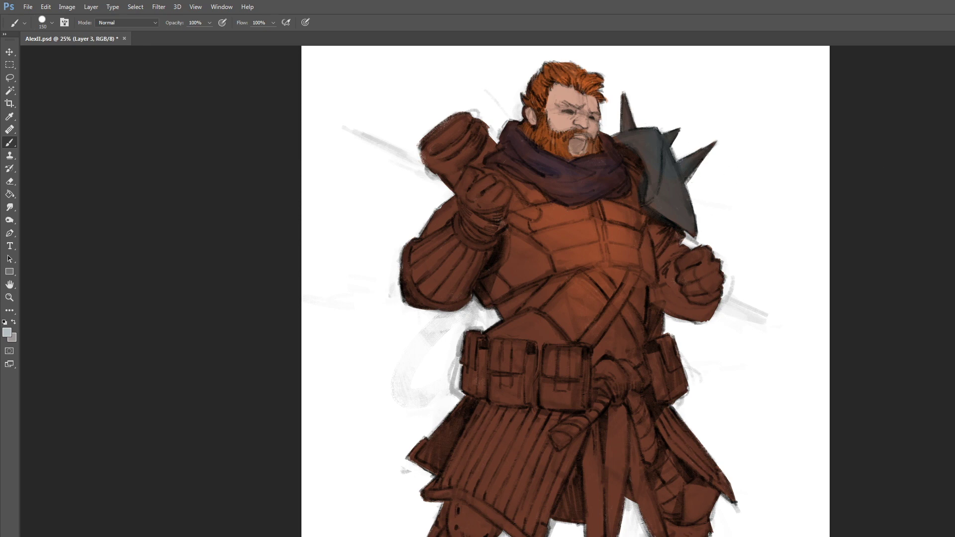
Select a large soft round tip and set the foreground colour to dark blue-grey #202a31 with a hue of 203°.
scroll(555, 291, "down", 2)
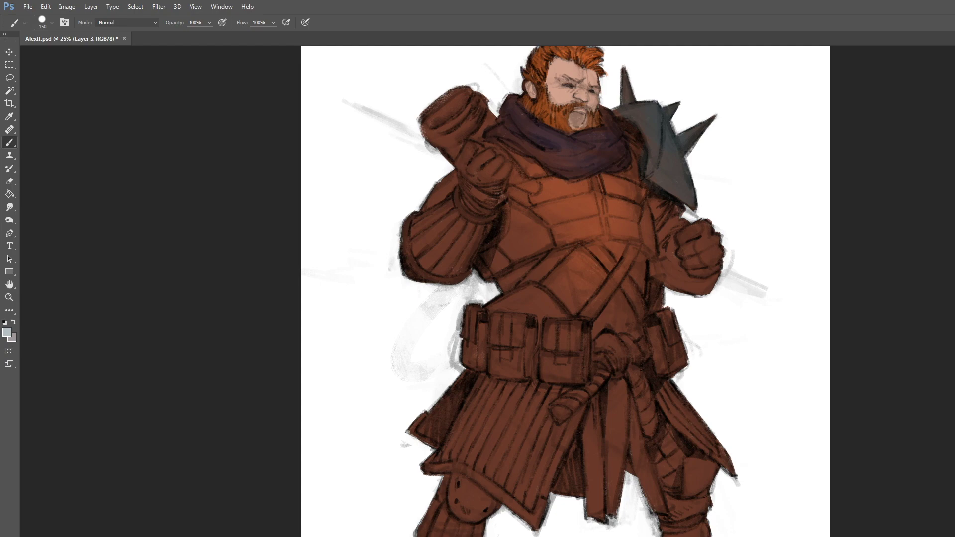
right_click(346, 212)
left_click(495, 308)
key("Return")
left_click(7, 333)
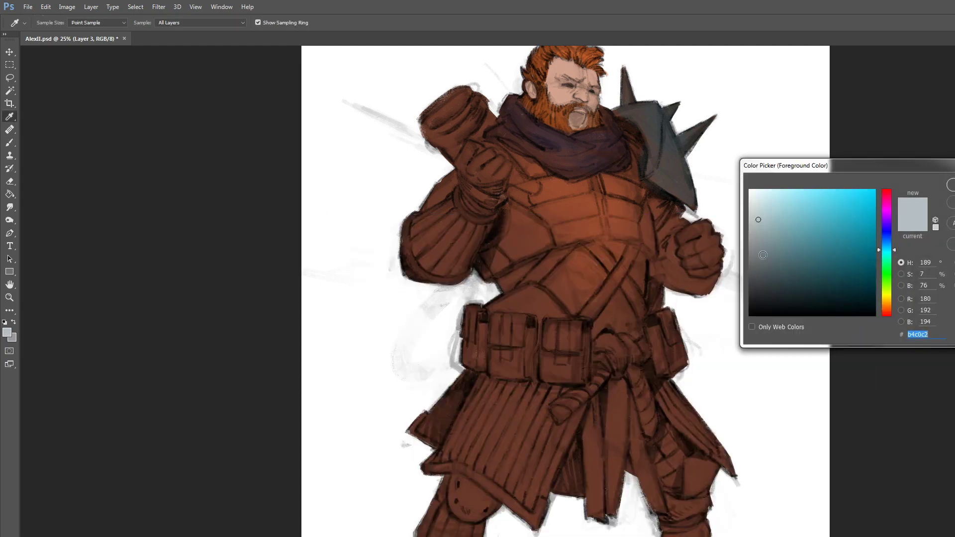
left_click(885, 242)
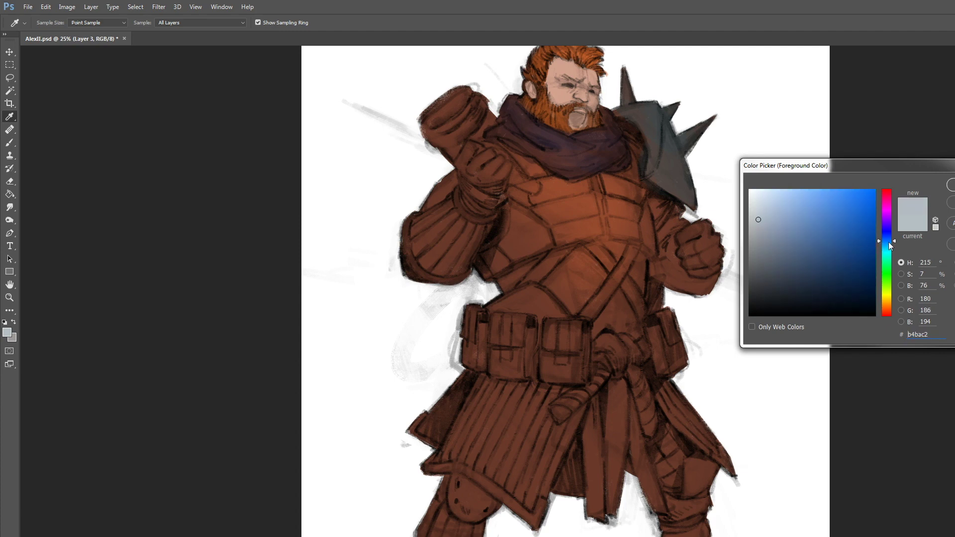
left_click_drag(889, 242, 888, 245)
left_click(795, 291)
key("Return")
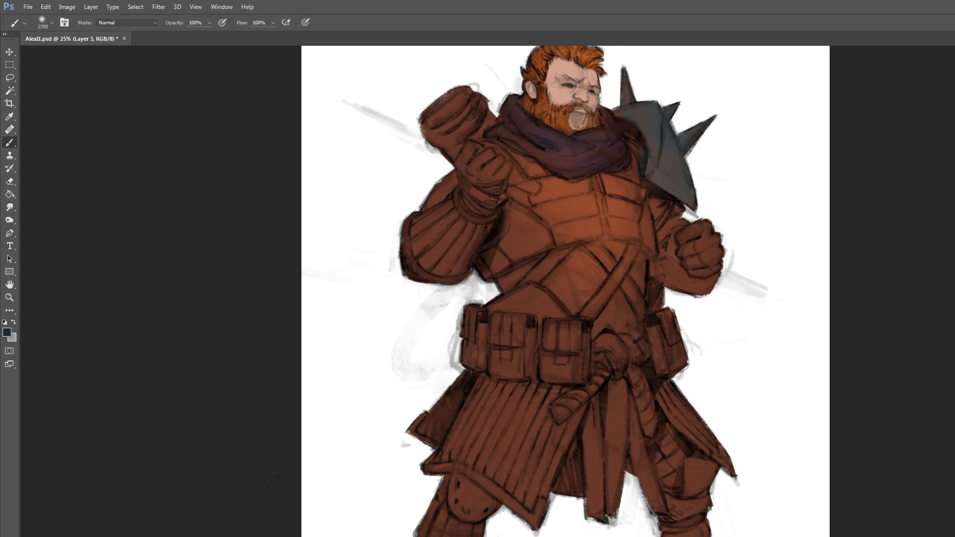
Set the brush opacity to 29% and softly darken the lower body and the waist beneath the raised arm.
left_click(210, 23)
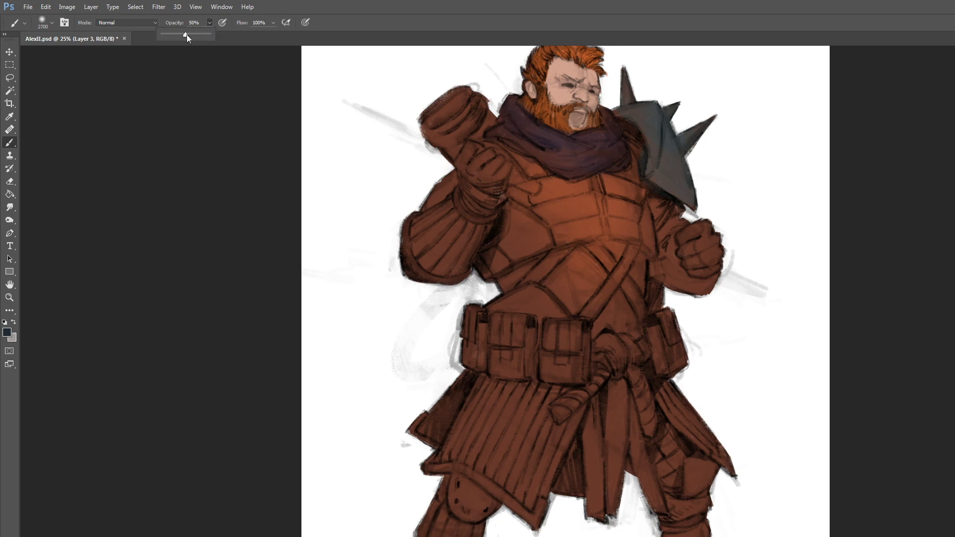
left_click_drag(187, 35, 176, 34)
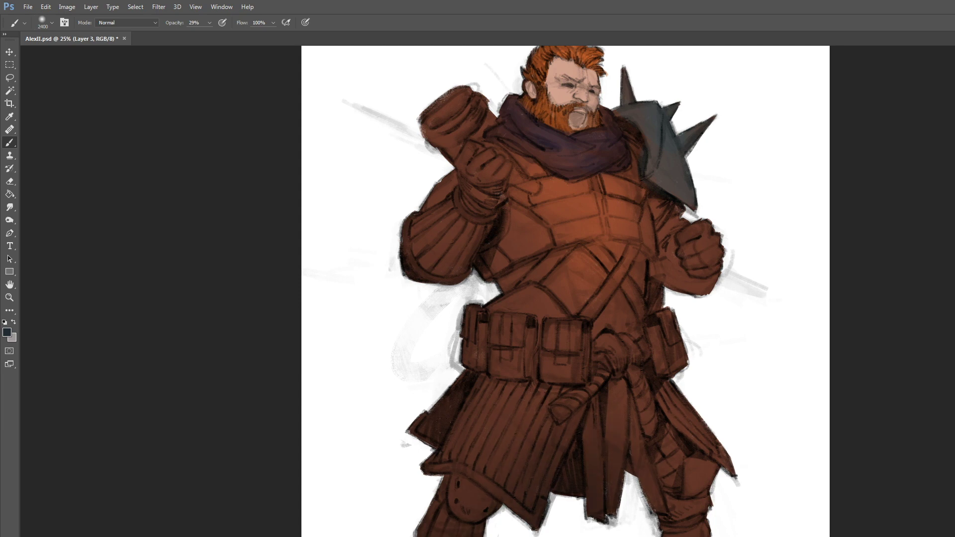
key("bracketleft")
key("bracketleft")
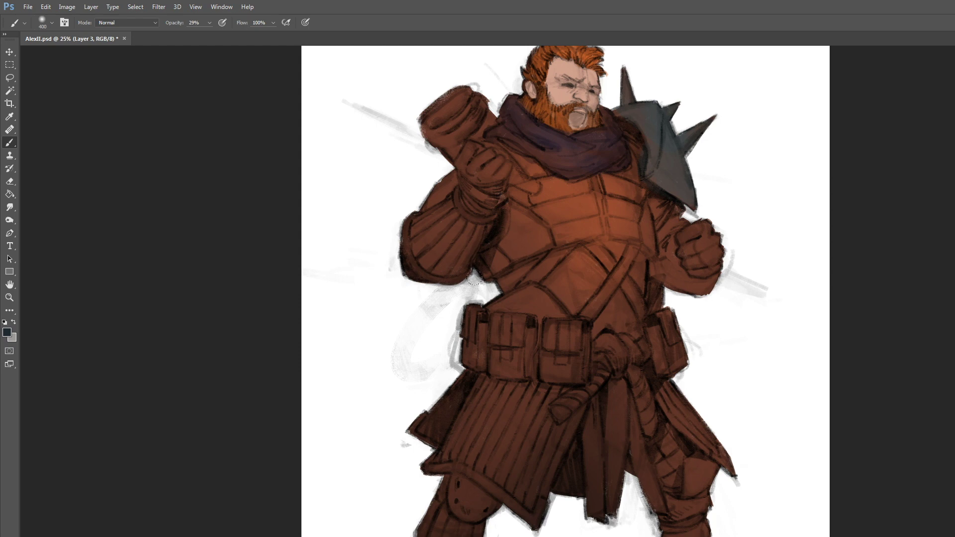
left_click_drag(505, 266, 492, 300)
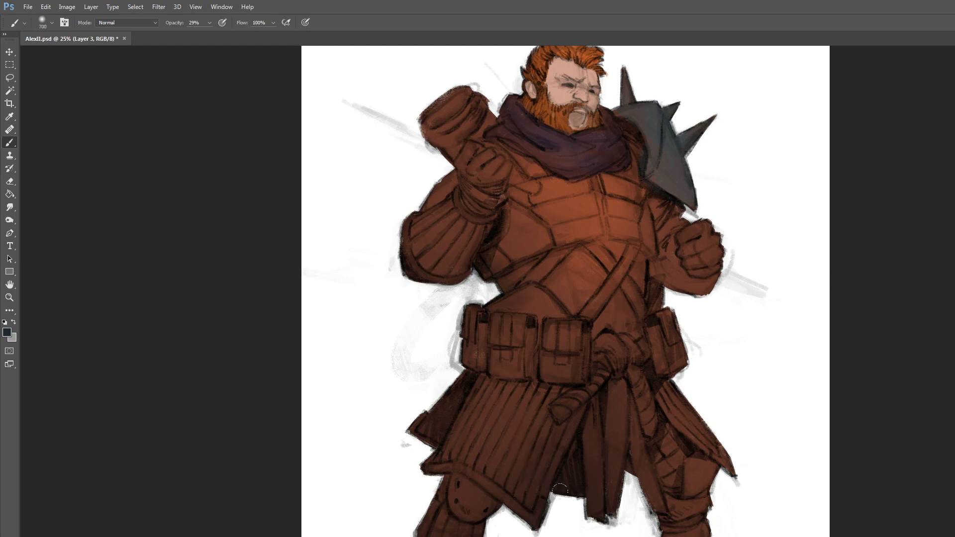
Shade the recessed cloth behind the skirt between the legs, reducing the soft tip to 300 px.
left_click_drag(561, 490, 560, 462)
key("bracketleft")
key("bracketleft")
key("bracketleft")
key("bracketleft")
key("bracketleft")
key("bracketleft")
key("bracketright")
key("bracketright")
key("bracketright")
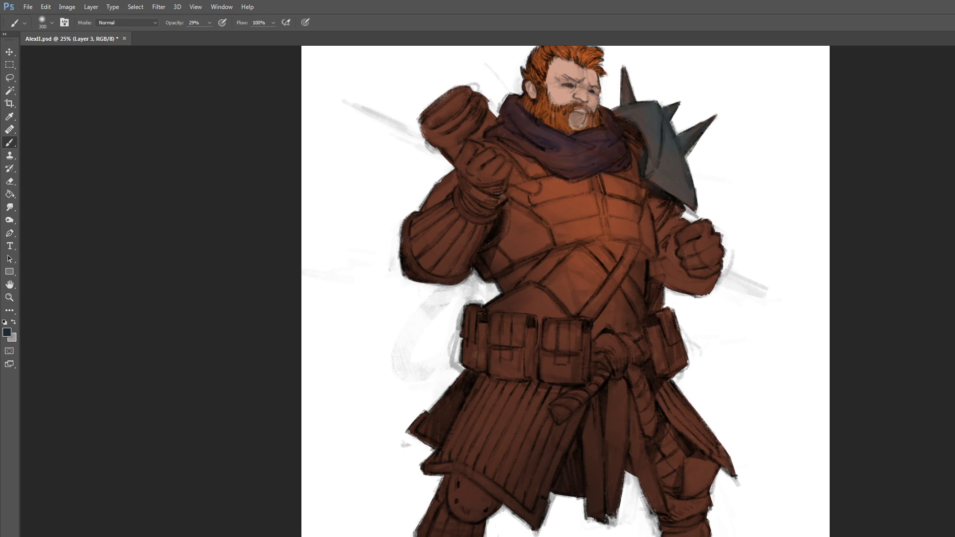
Switch to a 100 px hard round tip at 97% opacity and darken the arm below the spiked shoulder armour.
right_click(760, 305)
left_click(438, 350)
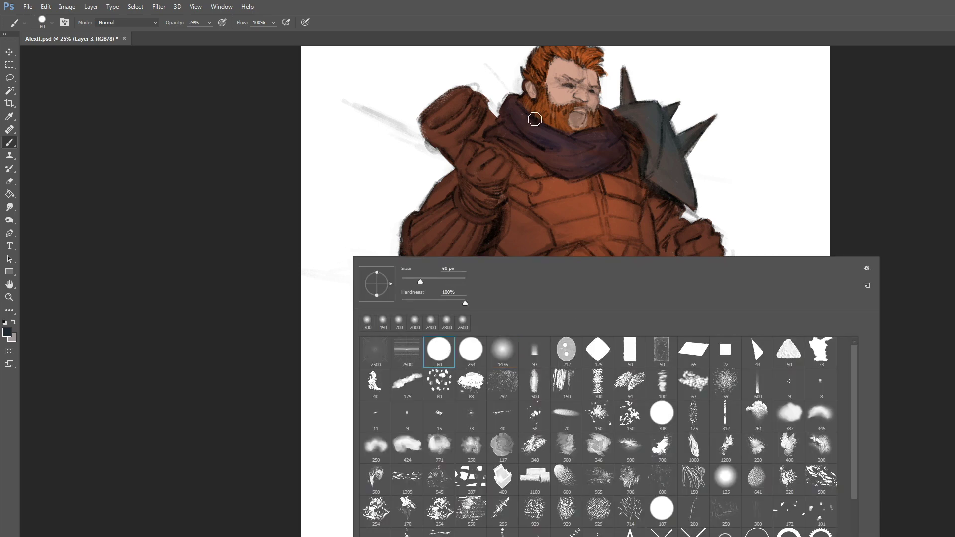
left_click(534, 119)
key("bracketright")
key("bracketright")
key("bracketright")
key("bracketright")
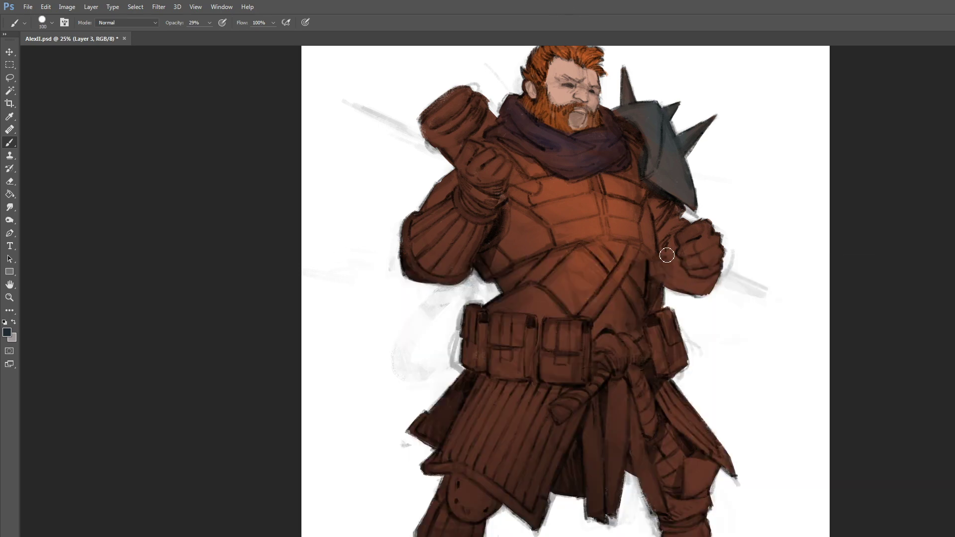
left_click(209, 23)
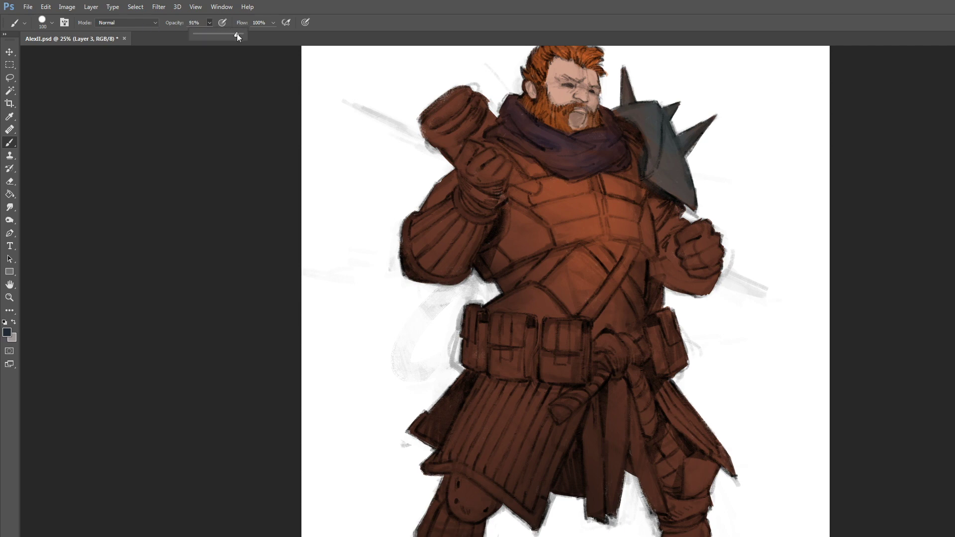
left_click_drag(237, 34, 241, 33)
mouse_move(655, 279)
left_mouse_down()
mouse_move(666, 234)
mouse_move(681, 222)
mouse_move(662, 228)
mouse_move(678, 214)
mouse_move(664, 262)
mouse_move(681, 273)
mouse_move(681, 288)
mouse_move(734, 277)
left_mouse_up()
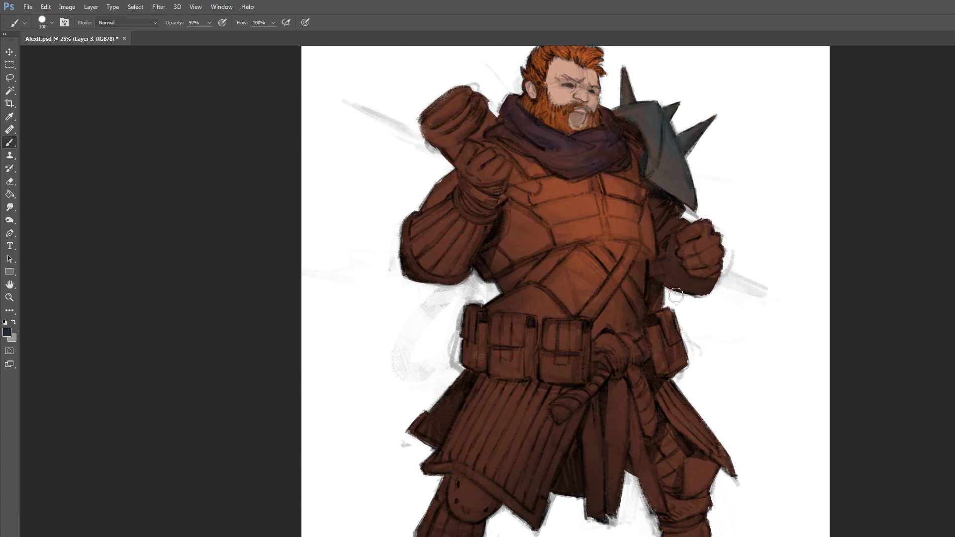
left_click_drag(675, 295, 658, 277)
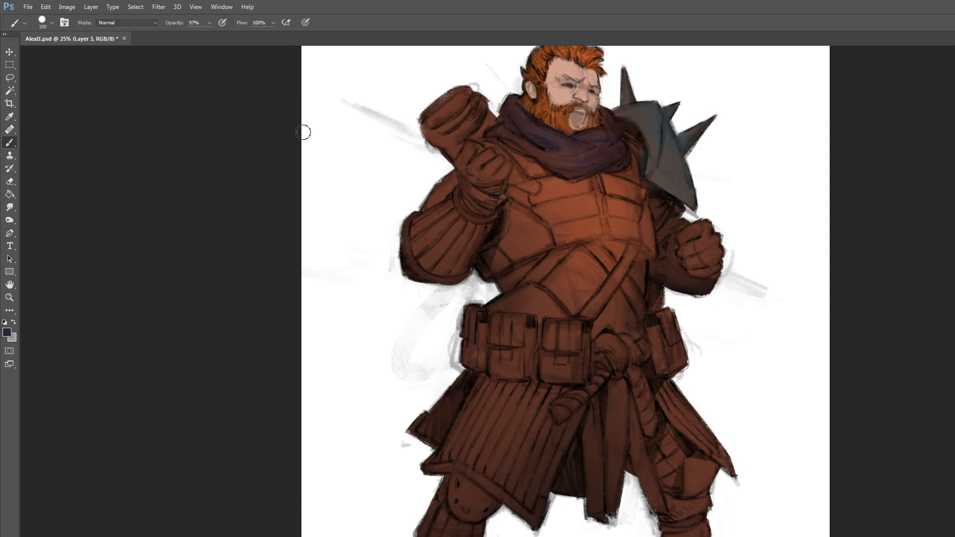
right_click(321, 148)
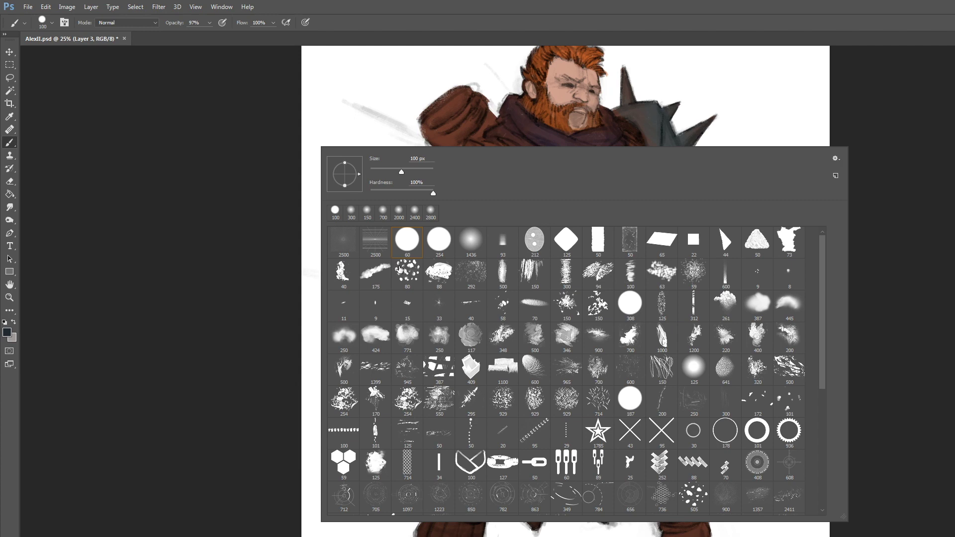
left_click_drag(822, 244, 832, 404)
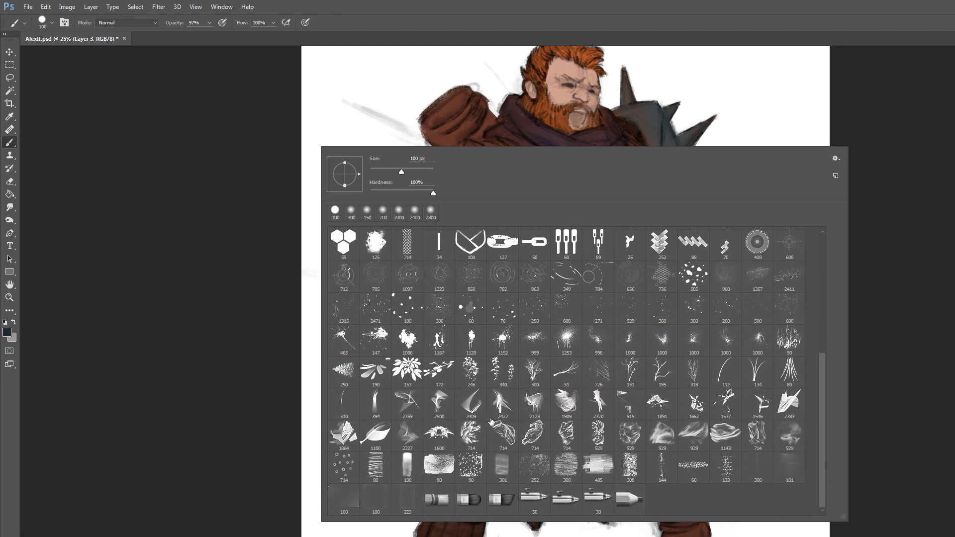
left_click_drag(825, 362, 829, 239)
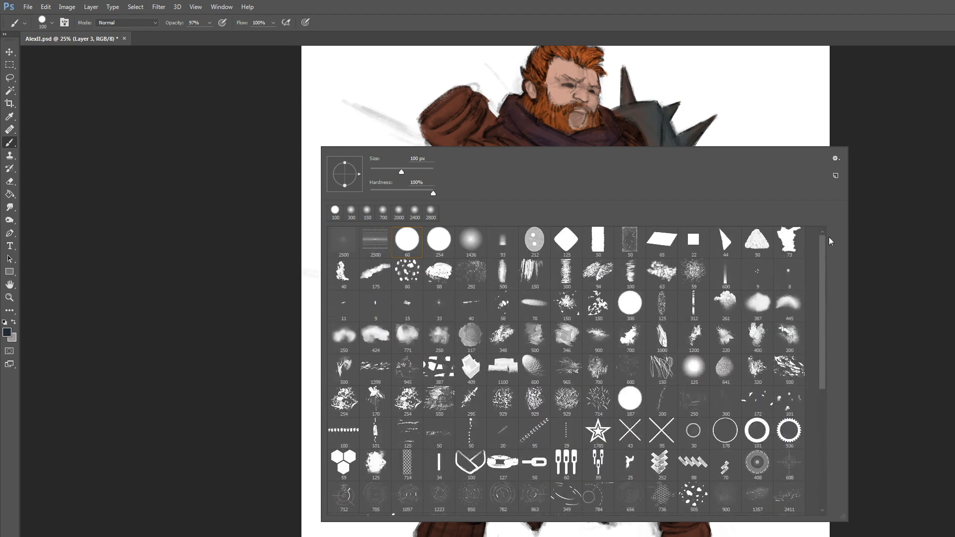
left_click(694, 5)
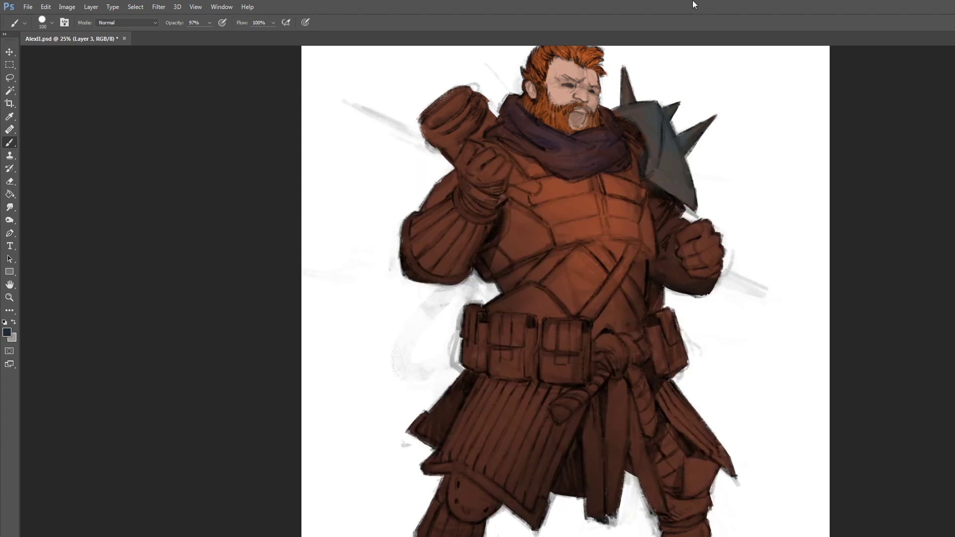
right_click(344, 149)
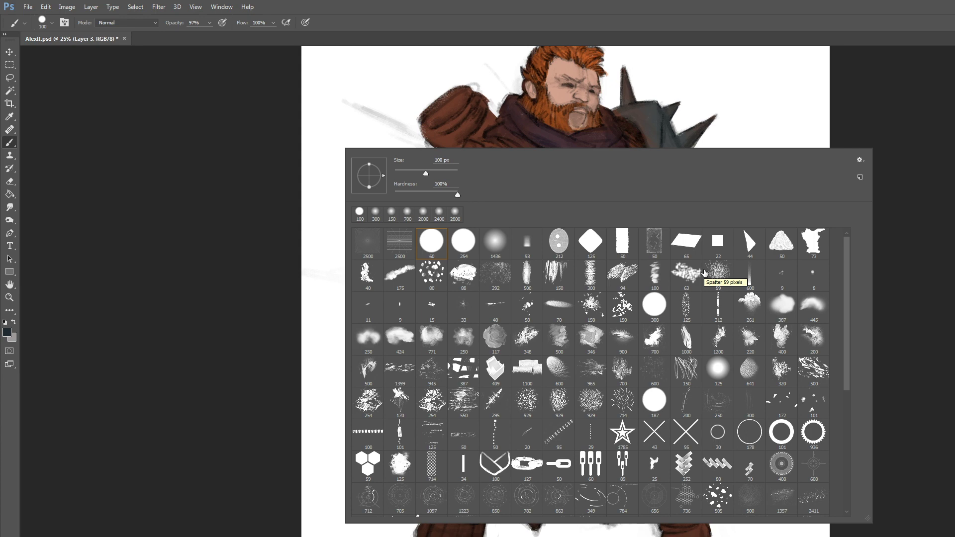
key("Escape")
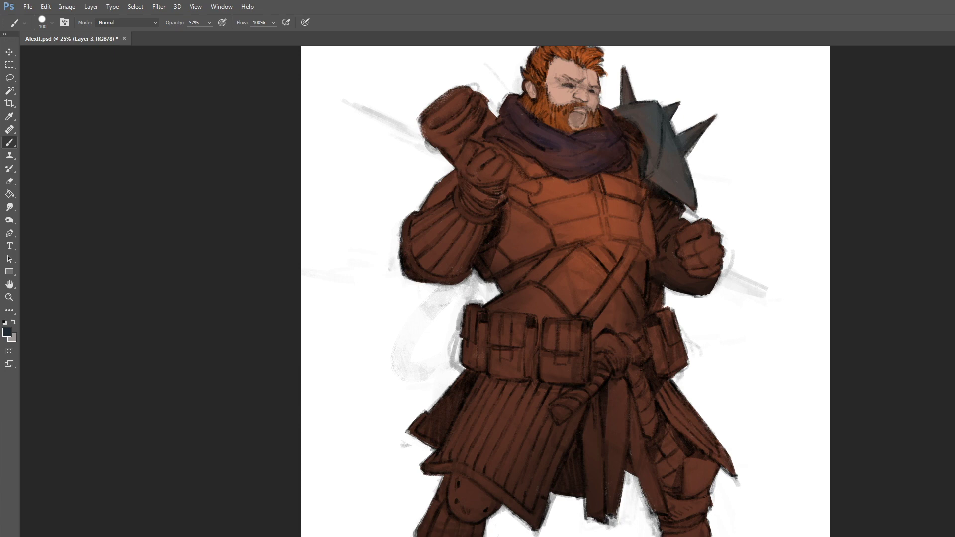
Change the foreground to a slightly brighter, more saturated dark blue at hue 203° and paint the large pleated skirt panel.
left_click(7, 331)
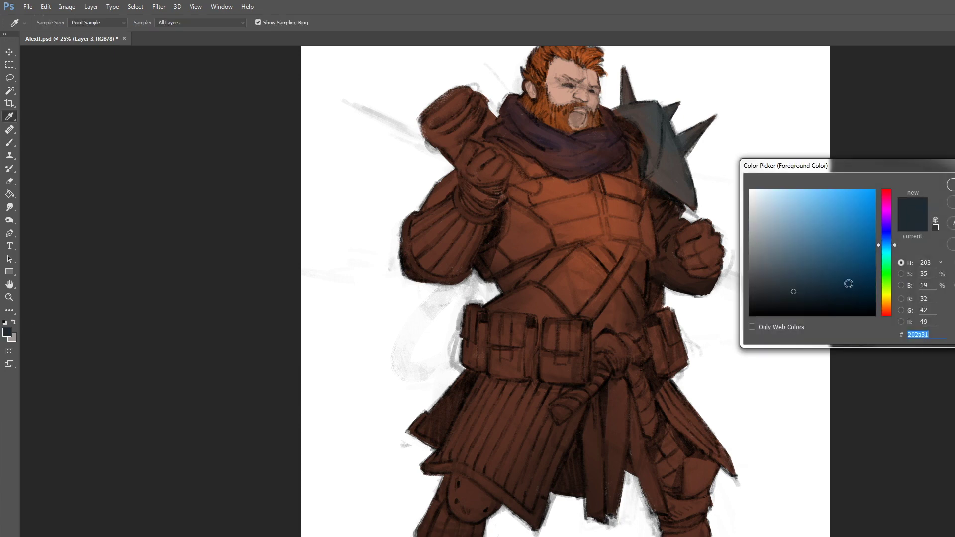
left_click(813, 265)
key("Return")
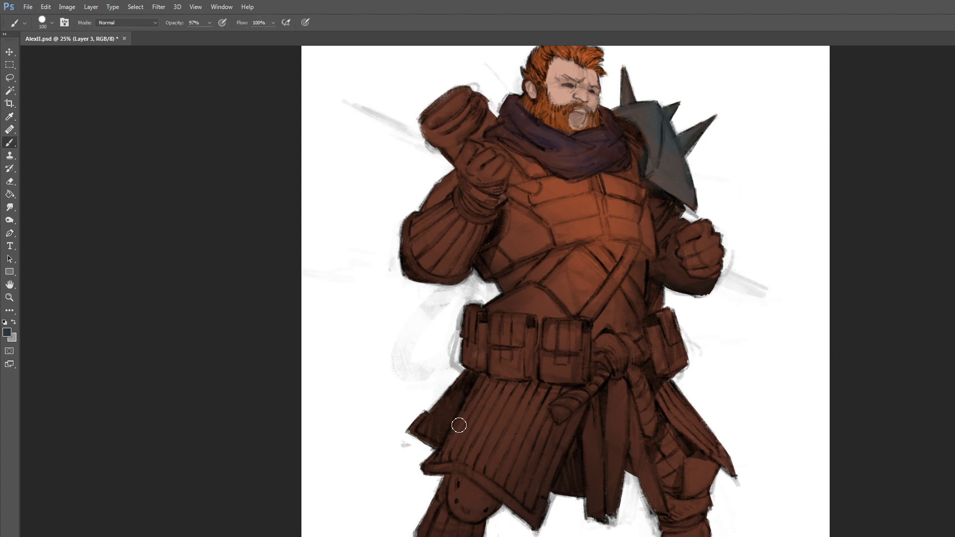
mouse_move(456, 428)
left_mouse_down()
mouse_move(525, 482)
mouse_move(529, 503)
left_mouse_up()
left_click_drag(483, 418, 435, 454)
mouse_move(494, 456)
left_mouse_down()
mouse_move(460, 412)
mouse_move(517, 391)
mouse_move(547, 393)
mouse_move(530, 470)
mouse_move(552, 433)
left_mouse_up()
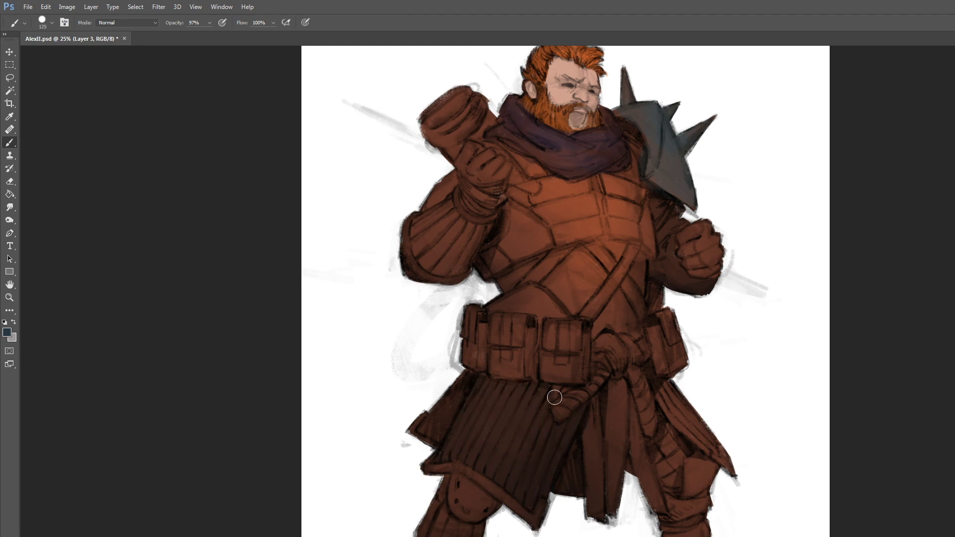
Paint the skirt around the hanging rope end with a 70 px tip, and cover the far skirt panel at 100 px.
key("bracketleft")
key("bracketleft")
key("bracketleft")
key("bracketleft")
key("bracketleft")
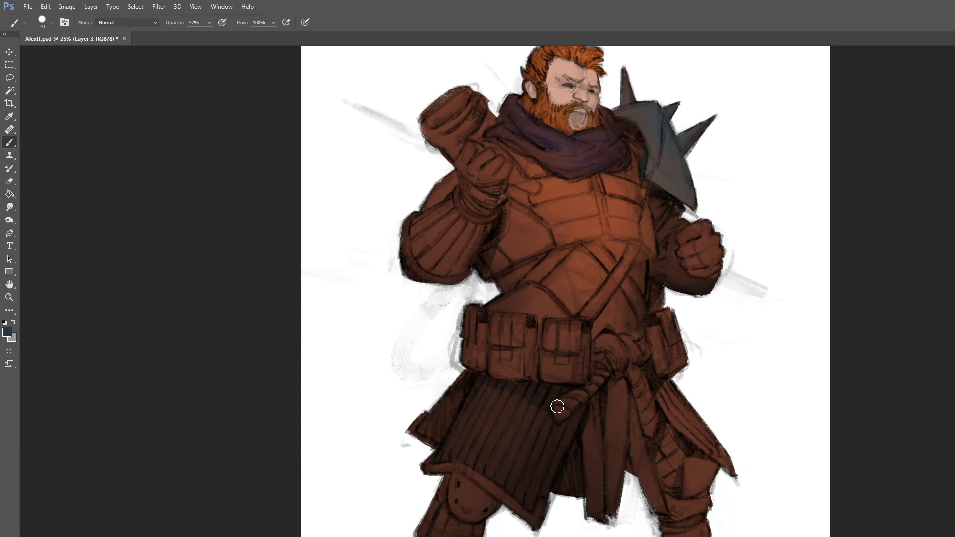
key("bracketright")
key("bracketright")
key("bracketright")
mouse_move(674, 392)
left_mouse_down()
mouse_move(694, 433)
mouse_move(672, 412)
mouse_move(666, 395)
mouse_move(711, 447)
mouse_move(667, 397)
left_mouse_up()
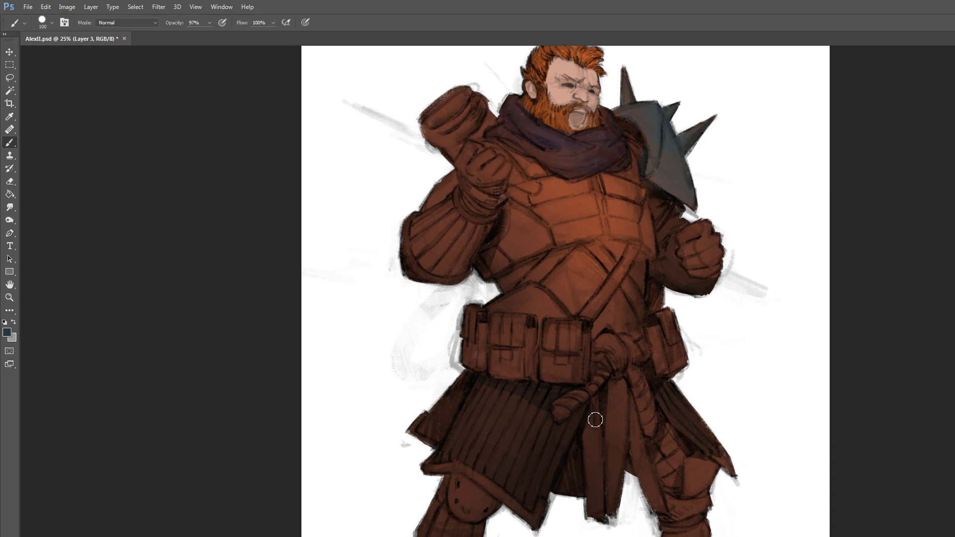
Reduce the brush and darken the rounded waist piece just above the large belt pouches.
key("bracketleft")
key("bracketleft")
key("bracketleft")
key("bracketleft")
mouse_move(505, 306)
left_mouse_down()
mouse_move(531, 293)
mouse_move(521, 299)
mouse_move(532, 307)
mouse_move(502, 311)
mouse_move(559, 309)
left_mouse_up()
key("bracketleft")
key("bracketleft")
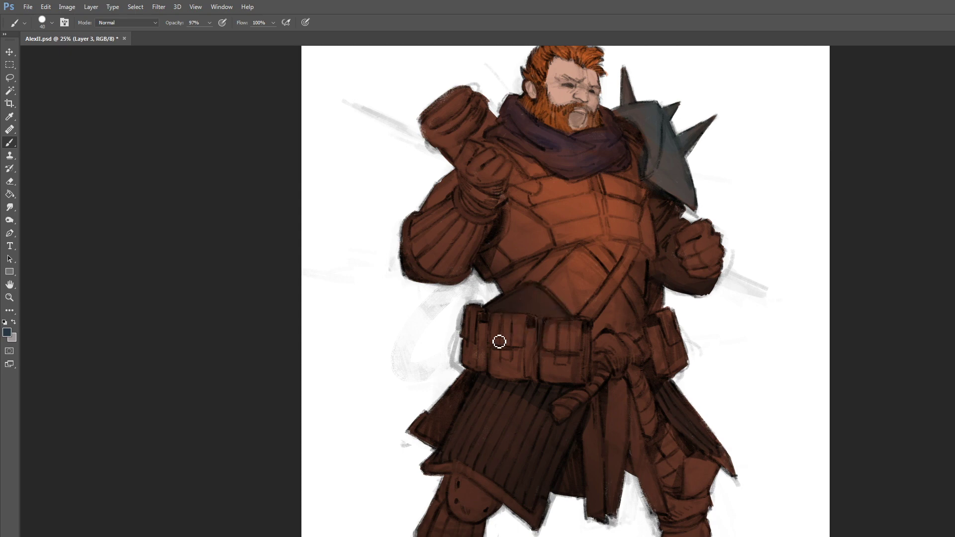
Change the foreground to a very dark blue at hue 215° and paint the belt pouches on both sides of the waist.
left_click(7, 335)
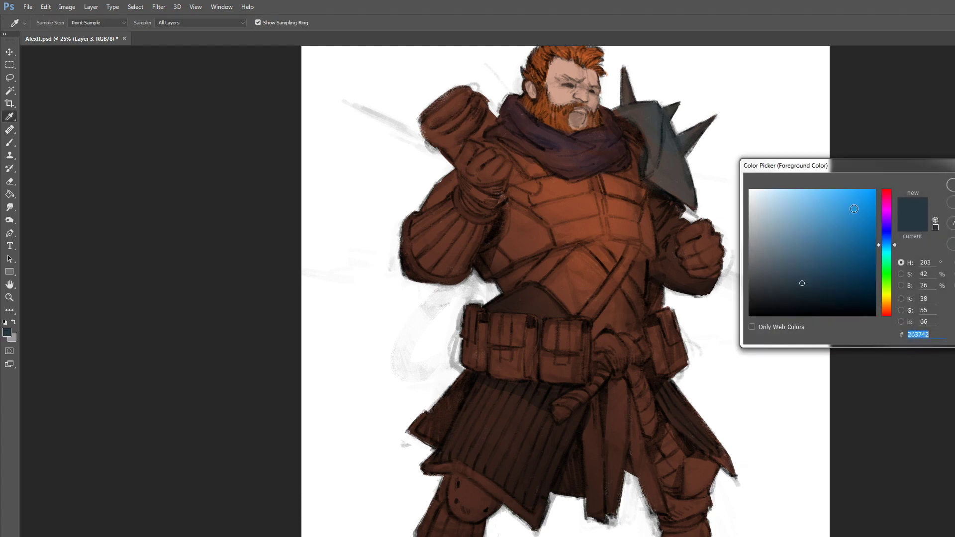
left_click_drag(891, 247, 891, 241)
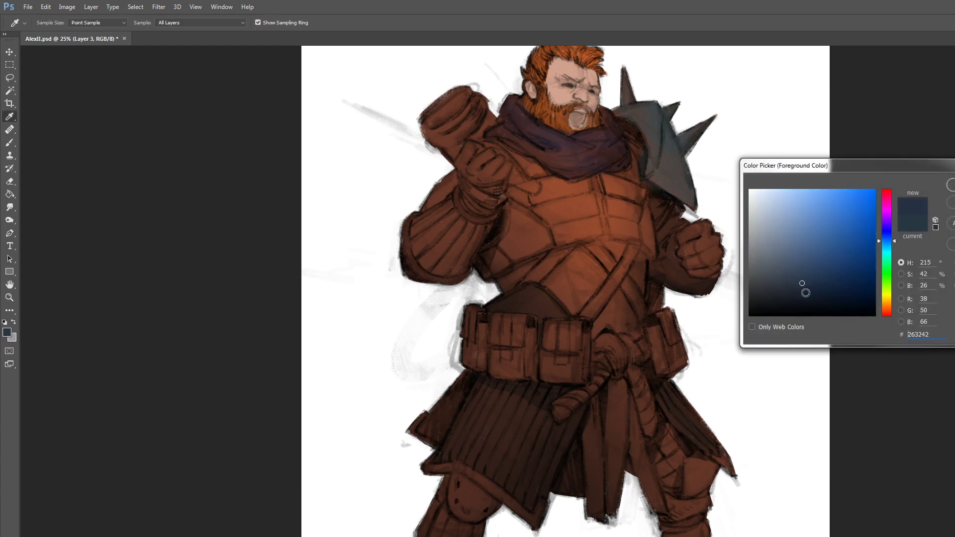
left_click(802, 299)
key("Return")
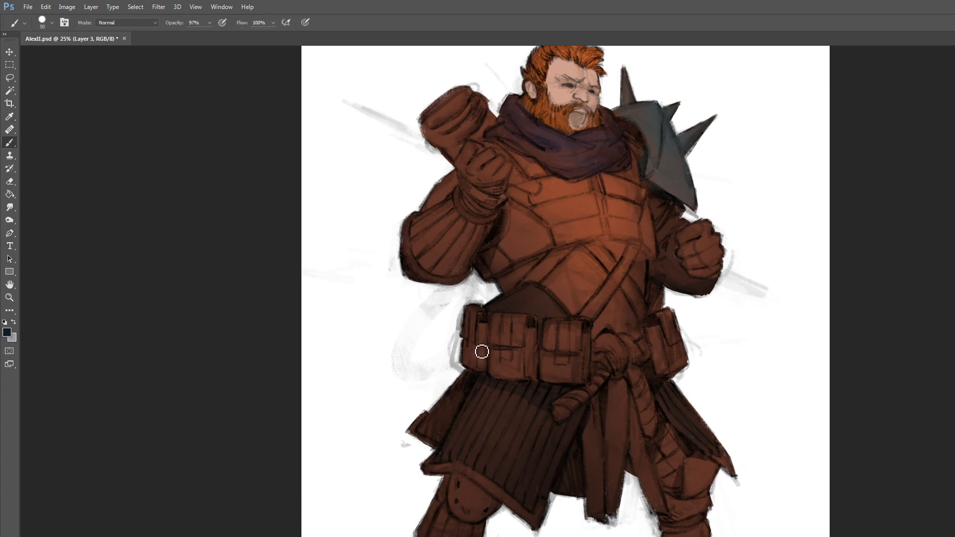
mouse_move(460, 338)
left_mouse_down()
mouse_move(493, 351)
mouse_move(475, 318)
mouse_move(522, 328)
mouse_move(552, 370)
mouse_move(572, 363)
mouse_move(575, 325)
mouse_move(586, 348)
left_mouse_up()
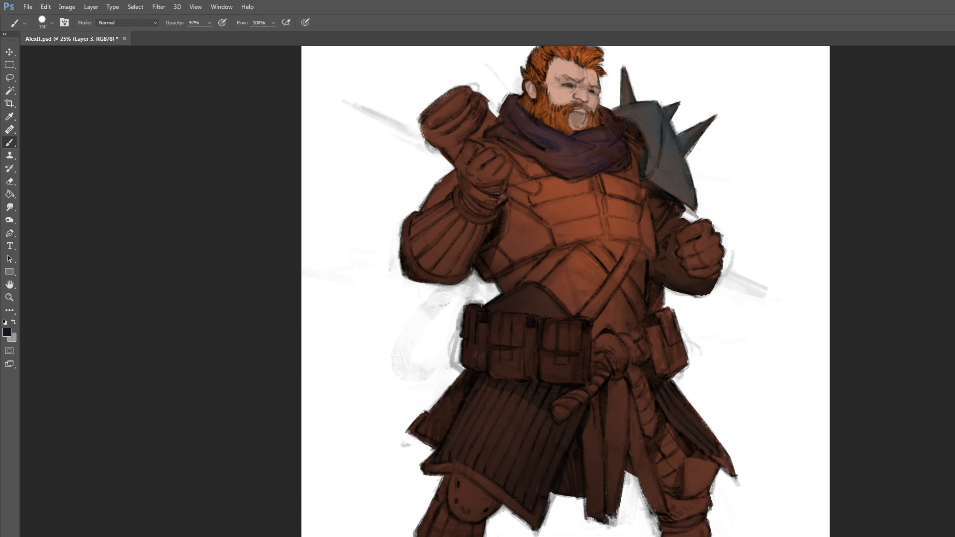
mouse_move(673, 333)
left_mouse_down()
mouse_move(658, 318)
mouse_move(651, 334)
mouse_move(663, 366)
left_mouse_up()
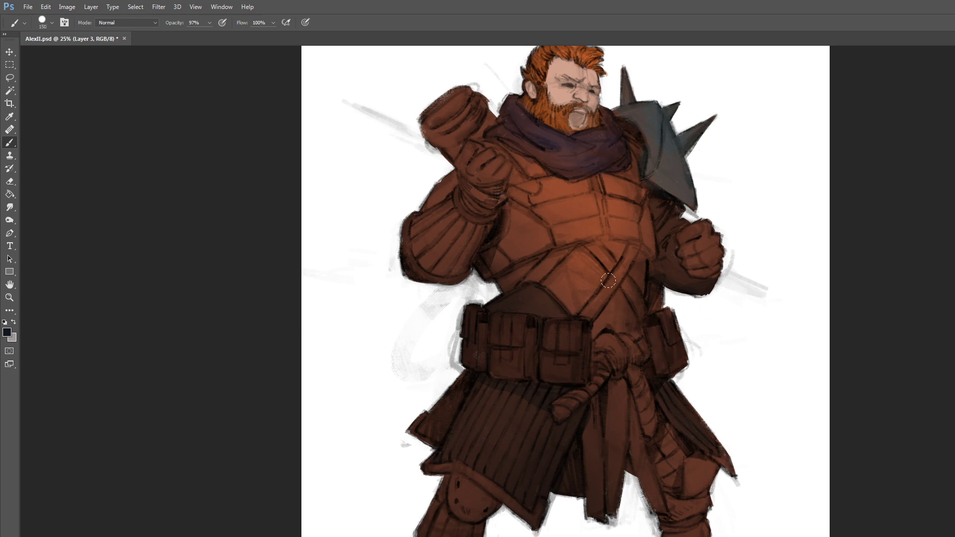
Darken the belt edge above the pouches with a 40 px tip, and the rear skirt flap and waist side at 60 px.
key("bracketleft")
key("bracketleft")
key("bracketleft")
key("bracketleft")
key("bracketleft")
key("bracketleft")
key("bracketleft")
key("bracketleft")
mouse_move(550, 315)
left_mouse_down()
mouse_move(540, 294)
mouse_move(526, 296)
mouse_move(534, 292)
mouse_move(570, 320)
left_mouse_up()
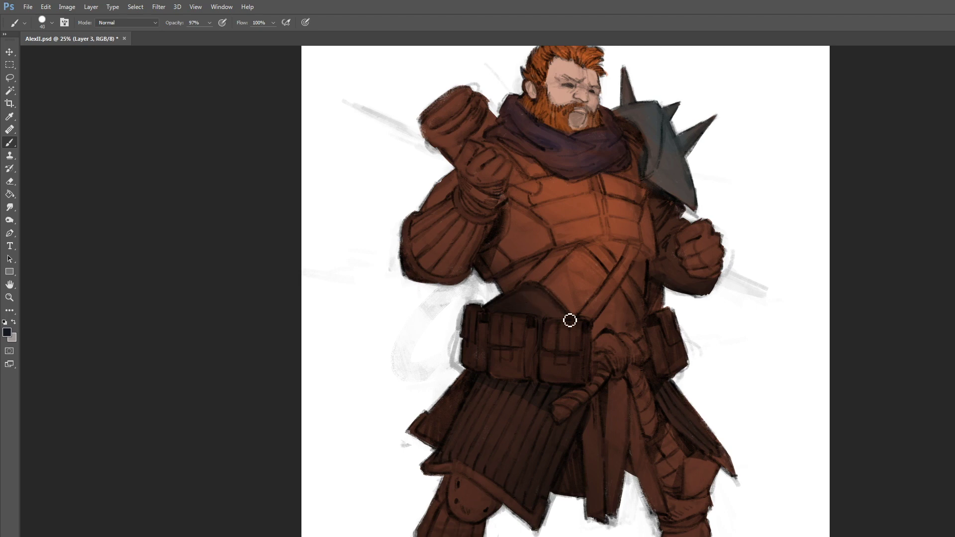
key("bracketright")
mouse_move(435, 426)
left_mouse_down()
mouse_move(453, 396)
mouse_move(448, 420)
mouse_move(473, 390)
left_mouse_up()
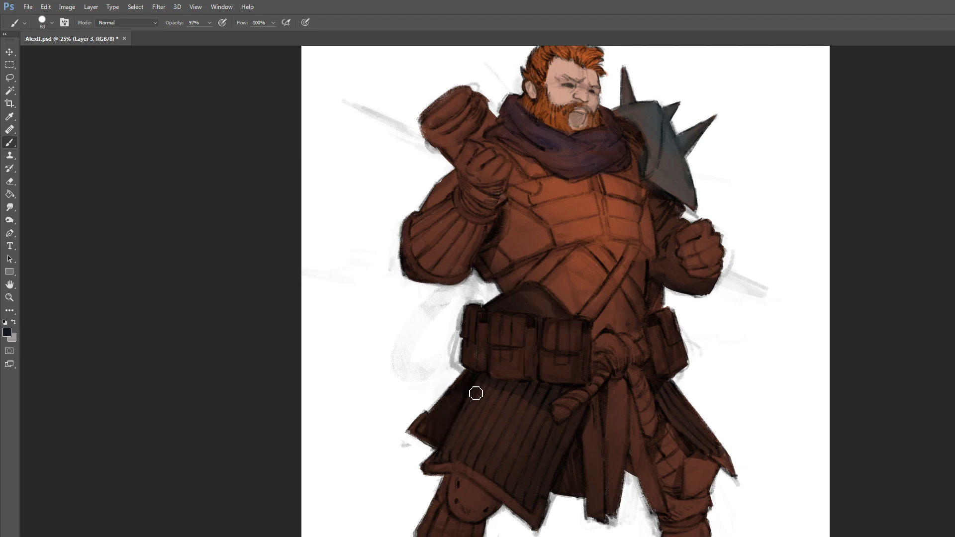
left_click_drag(652, 315, 662, 293)
Paint the crossed straps over the abdomen and the band under the breastplate in the dark colour, and save the file.
key("bracketright")
key("bracketright")
key("bracketright")
mouse_move(614, 273)
left_mouse_down()
mouse_move(597, 309)
mouse_move(633, 256)
mouse_move(642, 311)
mouse_move(597, 249)
mouse_move(627, 288)
mouse_move(606, 252)
mouse_move(599, 258)
left_mouse_up()
key("bracketleft")
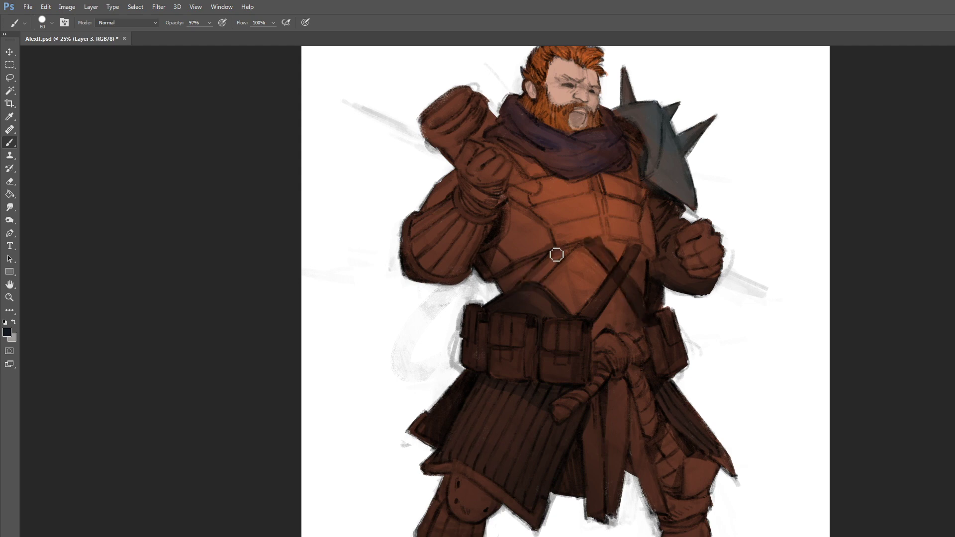
key("bracketleft")
key("bracketleft")
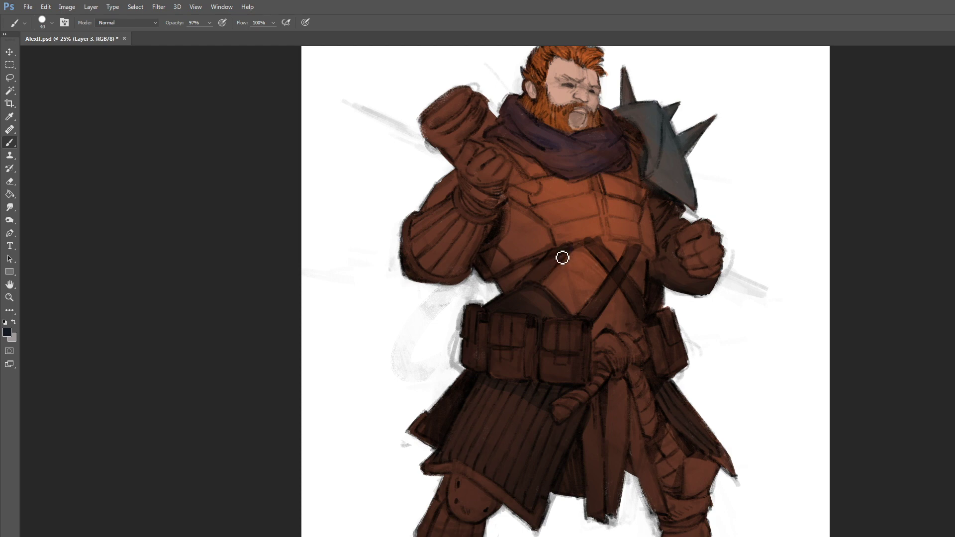
mouse_move(562, 258)
left_mouse_down()
mouse_move(585, 250)
mouse_move(574, 250)
mouse_move(607, 244)
mouse_move(648, 244)
mouse_move(618, 252)
mouse_move(650, 258)
left_mouse_up()
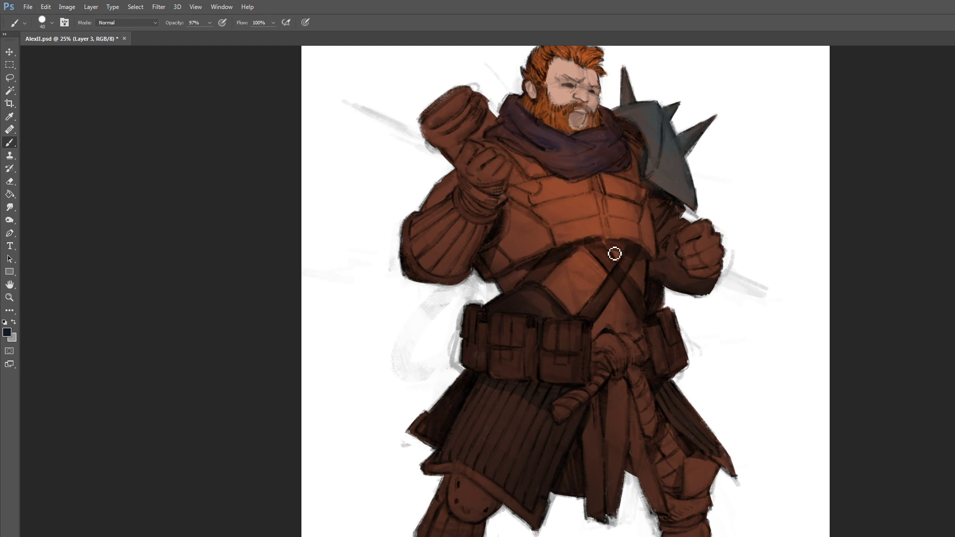
key("bracketright")
left_click(637, 301, "ctrl")
key("ctrl+s")
left_click(602, 247, "ctrl")
Enlarge the brush and darken the wrapped thigh section beneath the far skirt panel.
key("bracketright")
key("bracketright")
key("bracketright")
key("bracketright")
key("bracketright")
key("bracketright")
mouse_move(669, 450)
left_mouse_down()
mouse_move(674, 487)
mouse_move(674, 446)
mouse_move(682, 450)
mouse_move(675, 459)
mouse_move(666, 443)
mouse_move(631, 471)
mouse_move(654, 462)
mouse_move(673, 490)
mouse_move(677, 457)
mouse_move(664, 424)
left_mouse_up()
key("bracketleft")
key("bracketleft")
key("bracketright")
key("bracketright")
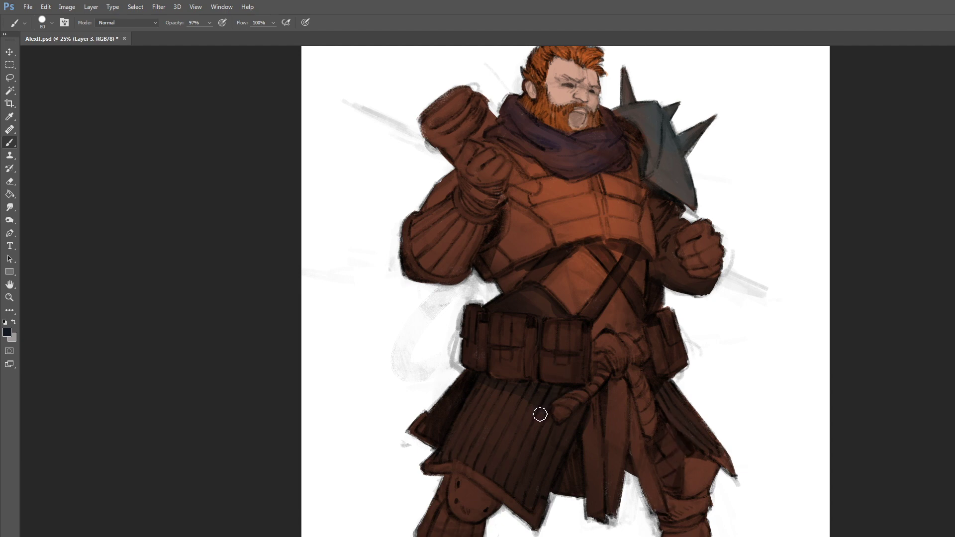
Set the foreground to yellow at hue 48°, saturation 53%, brightness 82%, and paint gold trim along the hems of both skirt panels.
left_click(7, 332)
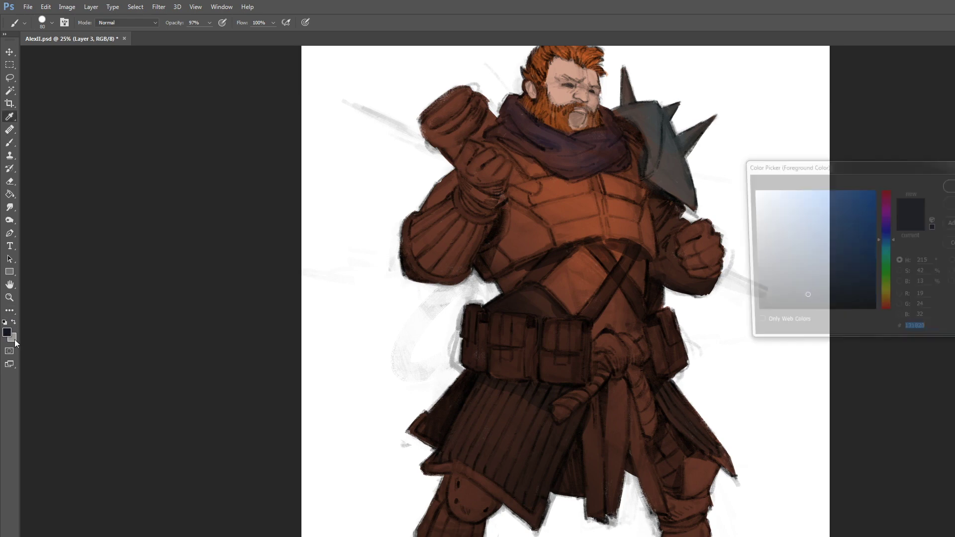
left_click_drag(889, 291, 888, 302)
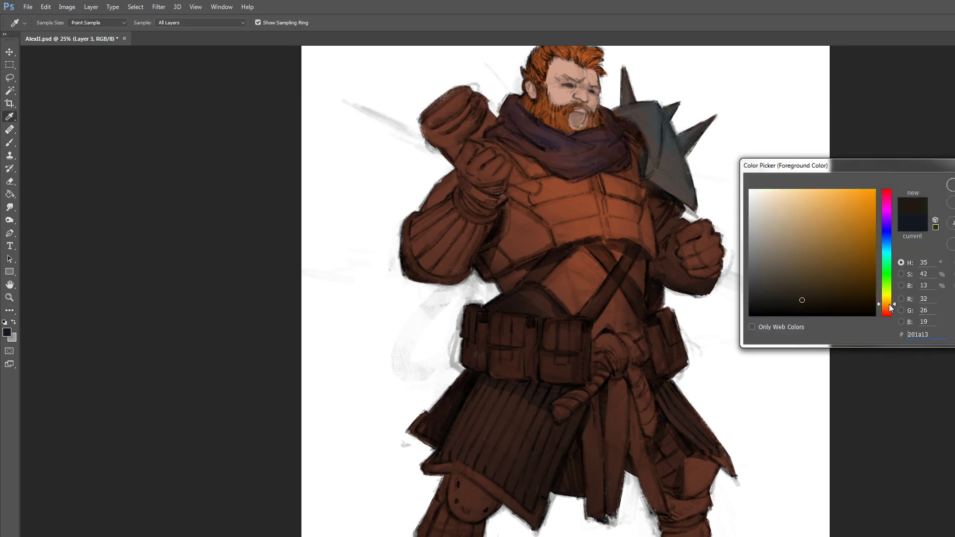
left_click_drag(811, 251, 816, 212)
left_click_drag(887, 301, 884, 297)
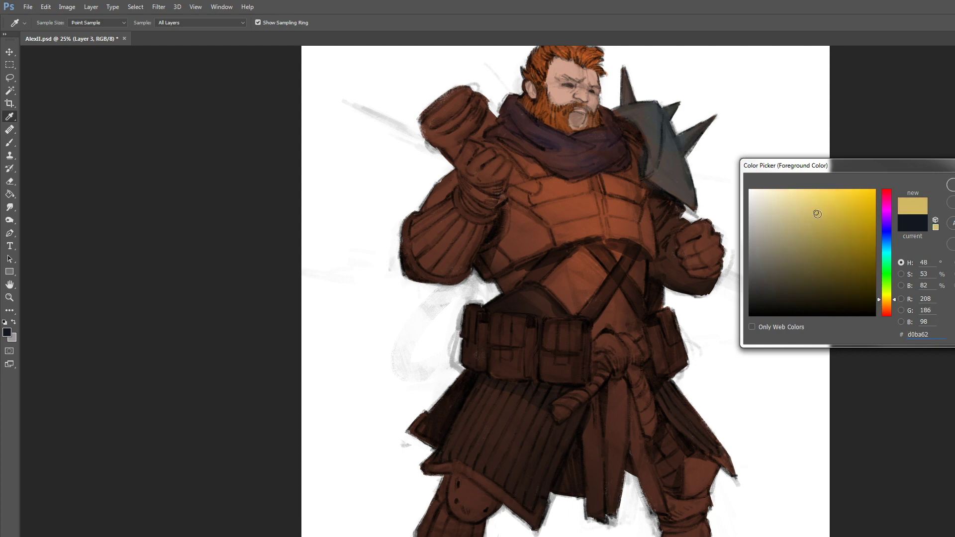
key("Return")
key("b")
key("bracketleft")
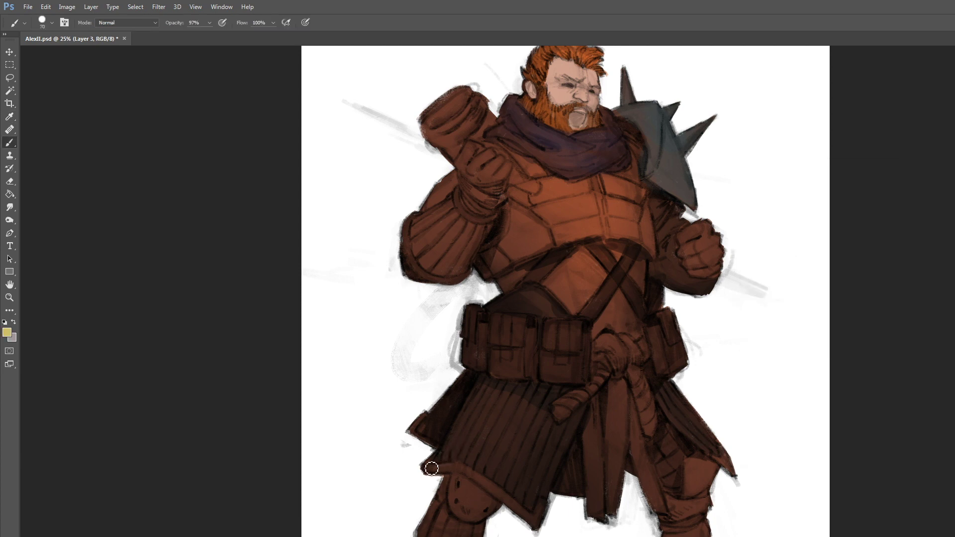
mouse_move(433, 466)
left_mouse_down()
mouse_move(500, 486)
mouse_move(469, 474)
mouse_move(542, 523)
left_mouse_up()
key("bracketleft")
key("bracketleft")
mouse_move(427, 467)
left_mouse_down()
mouse_move(473, 471)
mouse_move(522, 508)
left_mouse_up()
left_click_drag(718, 456, 735, 473)
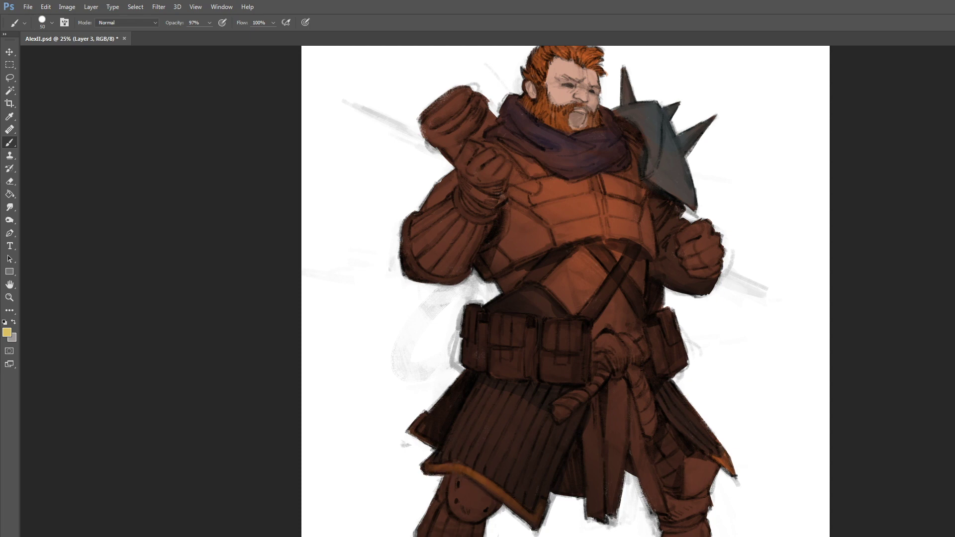
Build up brighter gold on both skirt hems and save the file.
left_click_drag(474, 476, 544, 523)
left_click_drag(724, 461, 736, 473)
key("ctrl+s")
left_click_drag(721, 456, 733, 468)
Change the foreground to a saturated red at hue 8° and paint the whole breastplate, starting with a 175 px brush.
scroll(555, 291, "up", 2)
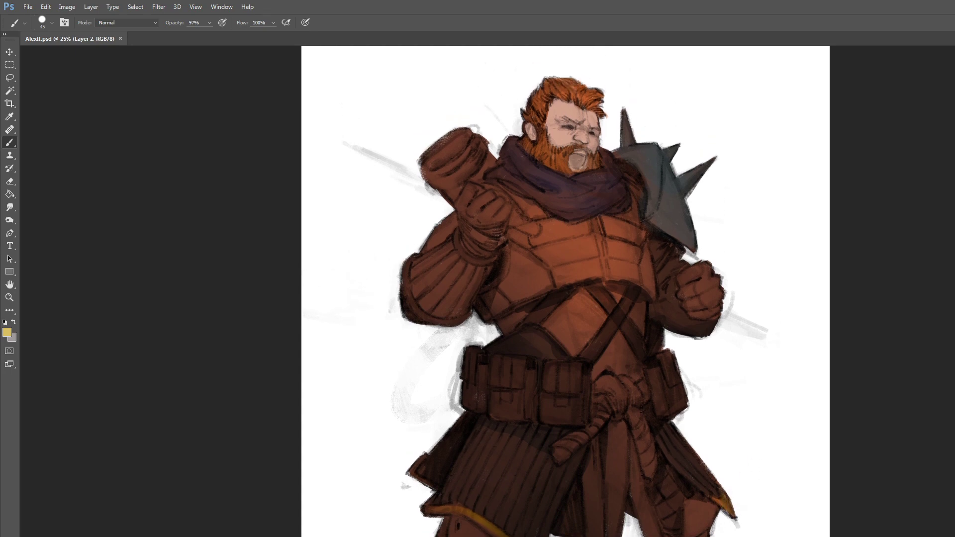
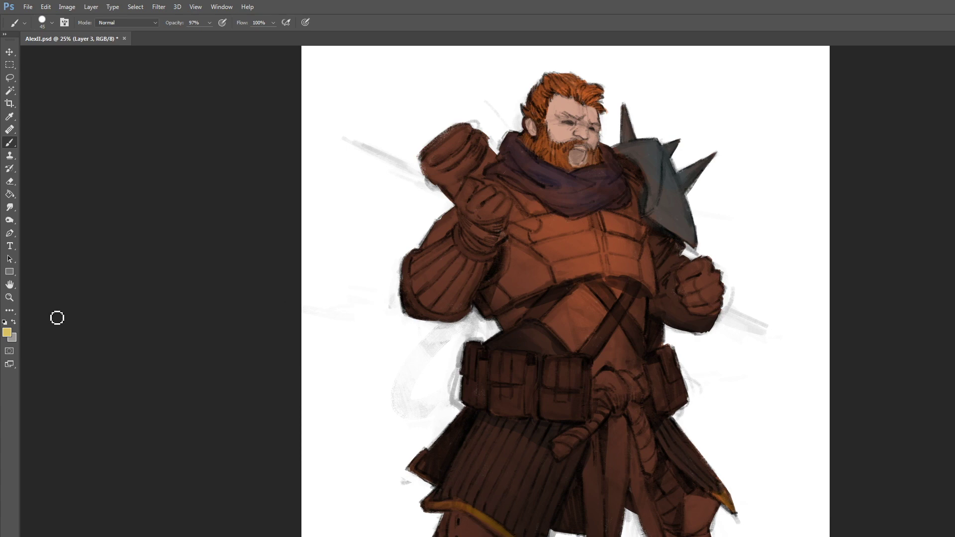
left_click(7, 332)
left_click_drag(890, 306, 891, 313)
left_click_drag(864, 251, 876, 240)
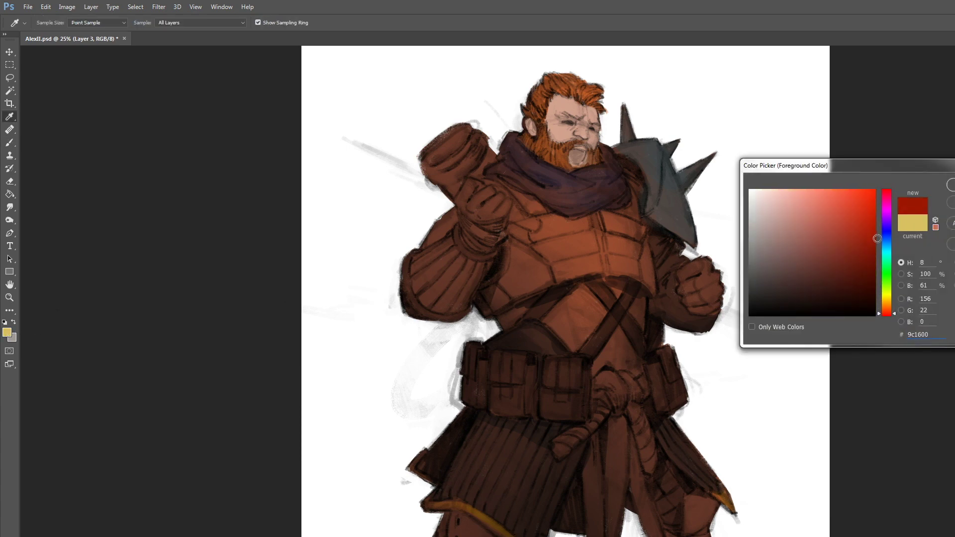
key("Return")
key("bracketright")
key("bracketright")
key("bracketright")
key("bracketright")
key("bracketright")
key("bracketright")
key("bracketright")
key("bracketright")
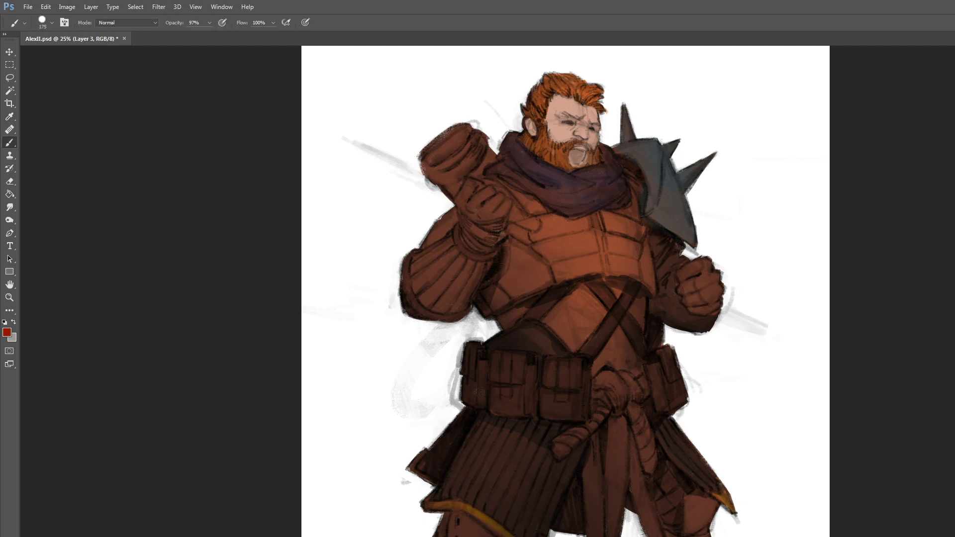
mouse_move(505, 289)
left_mouse_down()
mouse_move(527, 281)
mouse_move(520, 250)
mouse_move(535, 272)
left_mouse_up()
mouse_move(516, 228)
left_mouse_down()
mouse_move(598, 265)
mouse_move(607, 250)
mouse_move(614, 217)
left_mouse_up()
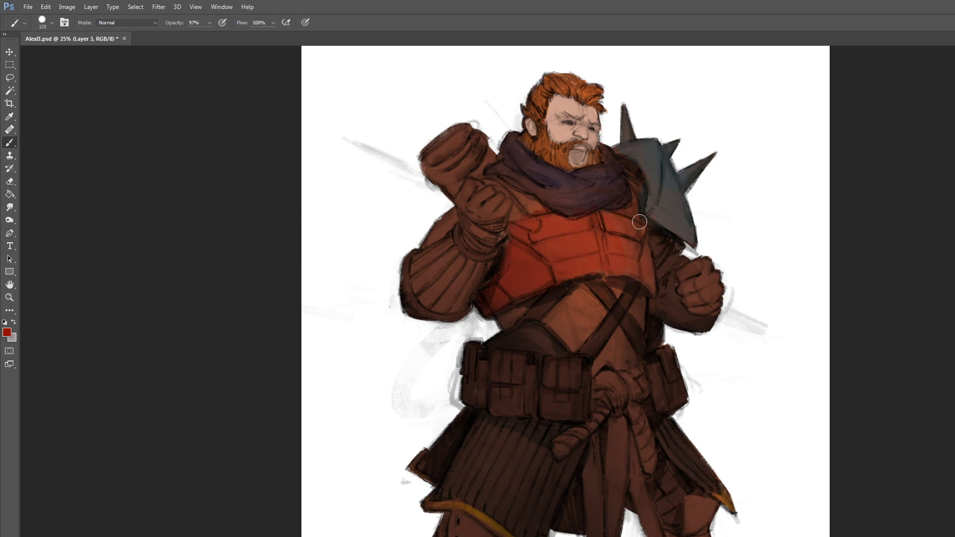
key("bracketleft")
key("bracketleft")
Switch the foreground to a dark brown at hue 25° and darken the area between the scarf and breastplate with a small brush.
left_click(7, 332)
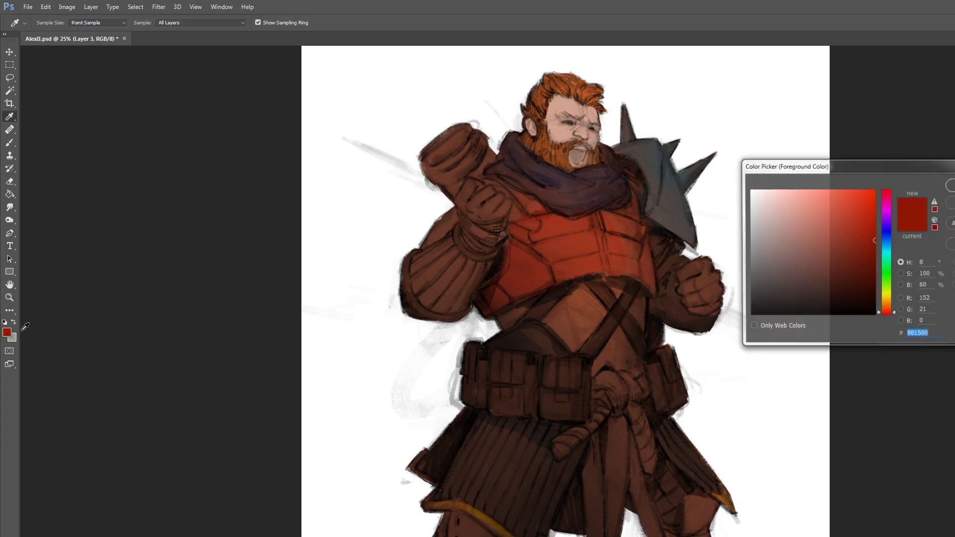
left_click(887, 308)
left_click(834, 292)
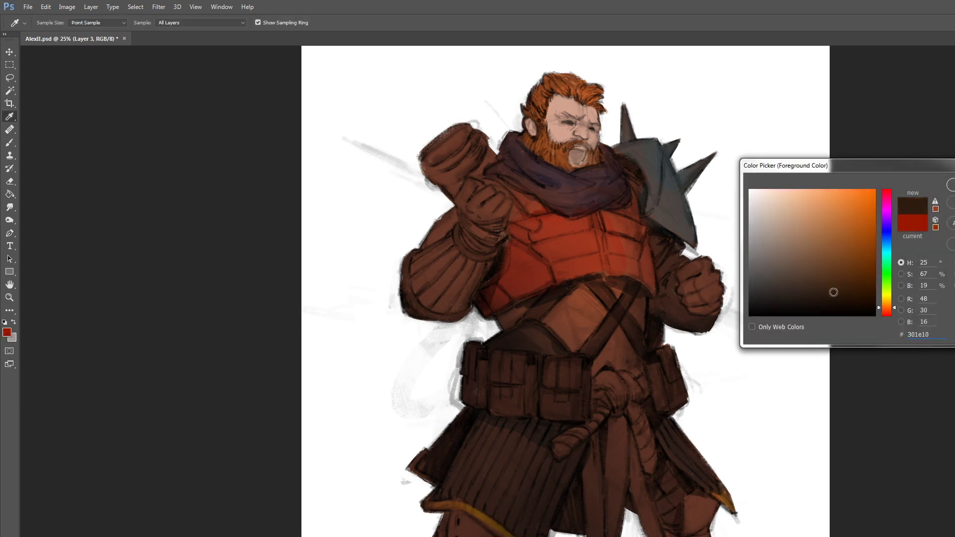
key("Return")
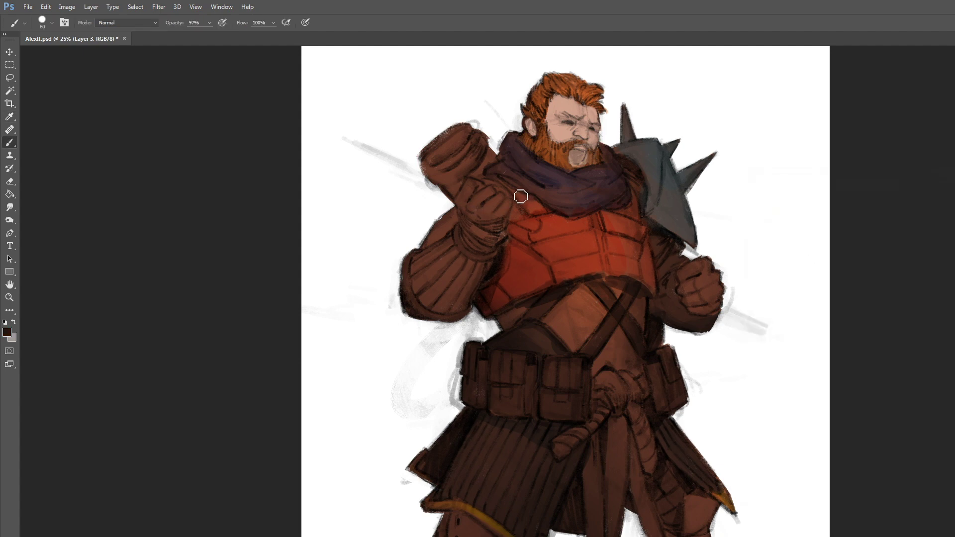
key("bracketleft")
key("bracketleft")
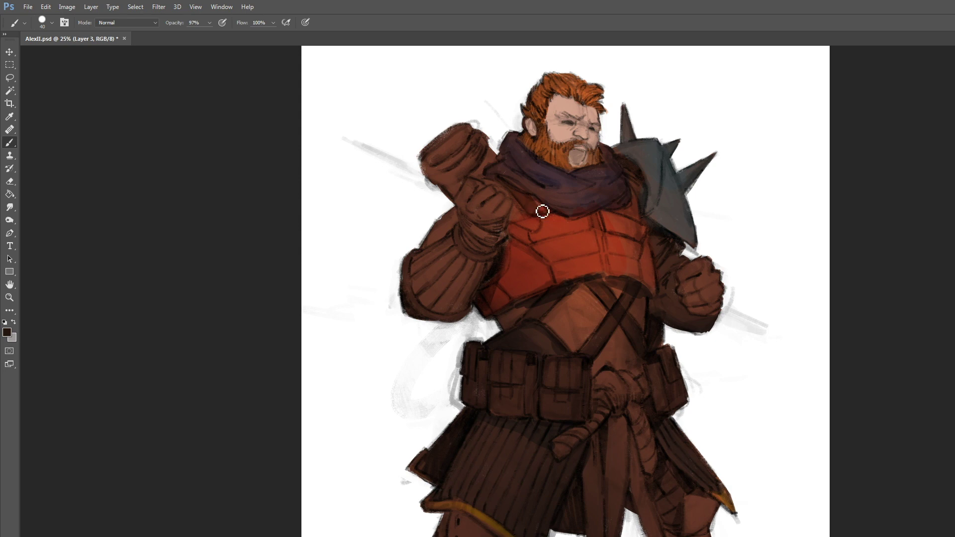
key("bracketleft")
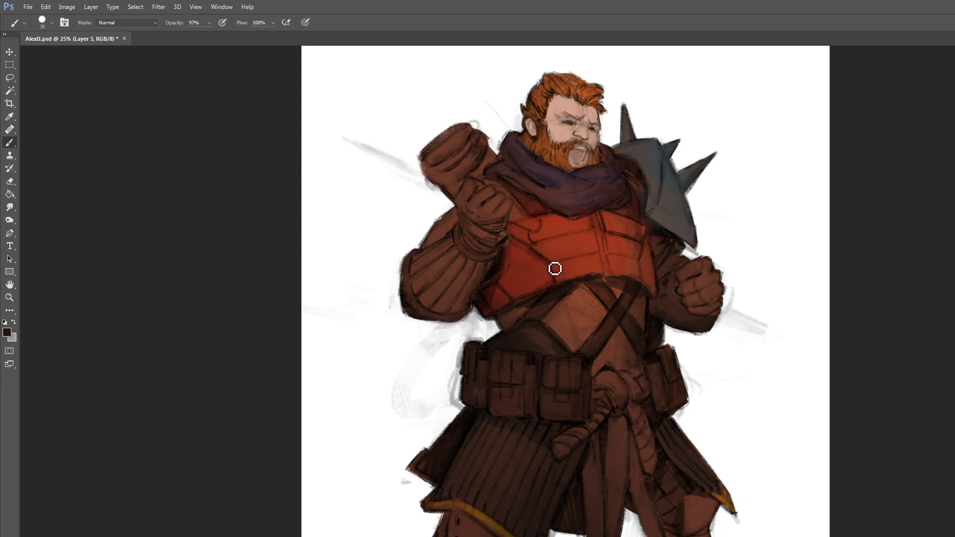
Enlarge the brush and shade the lower side plates of the red breastplate, refining the seams with a 40 px tip.
key("bracketright")
key("bracketright")
key("bracketright")
key("bracketright")
key("bracketright")
key("bracketright")
key("bracketright")
left_click_drag(522, 298, 533, 289)
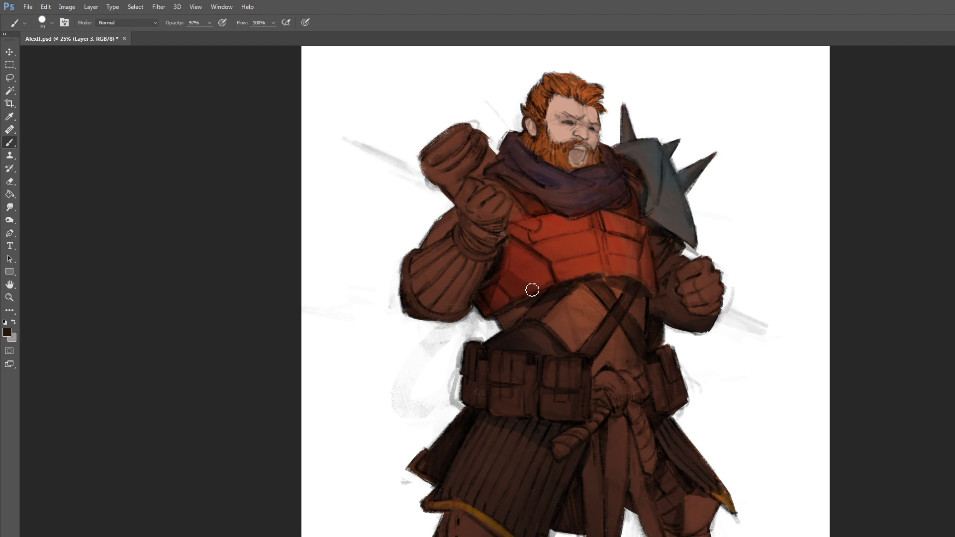
key("bracketleft")
key("bracketleft")
key("bracketleft")
key("alt+bracketleft")
Set the foreground to a muted dark violet at hue 250° and tint the skirt panels and rear flap with a 125 px brush.
left_click(7, 332)
left_click_drag(887, 254, 888, 228)
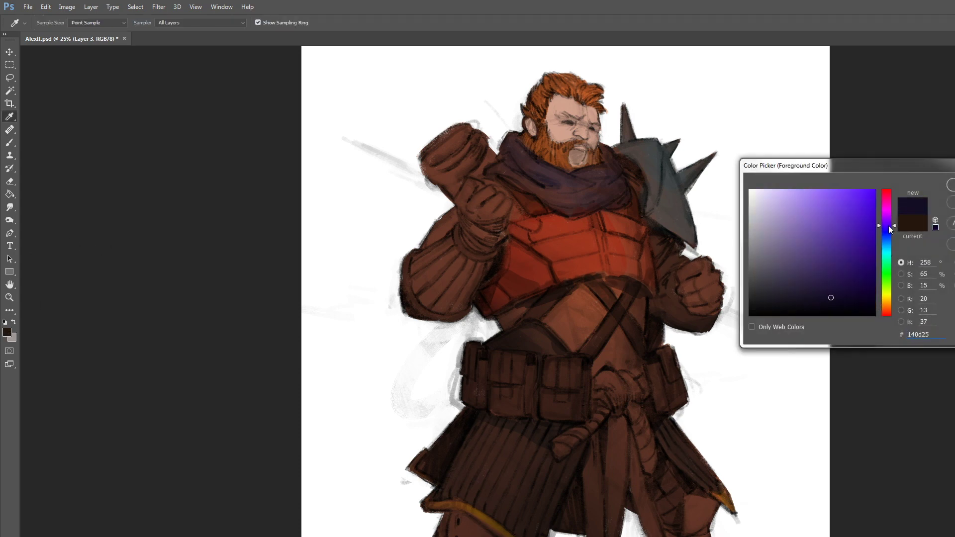
left_click(775, 286)
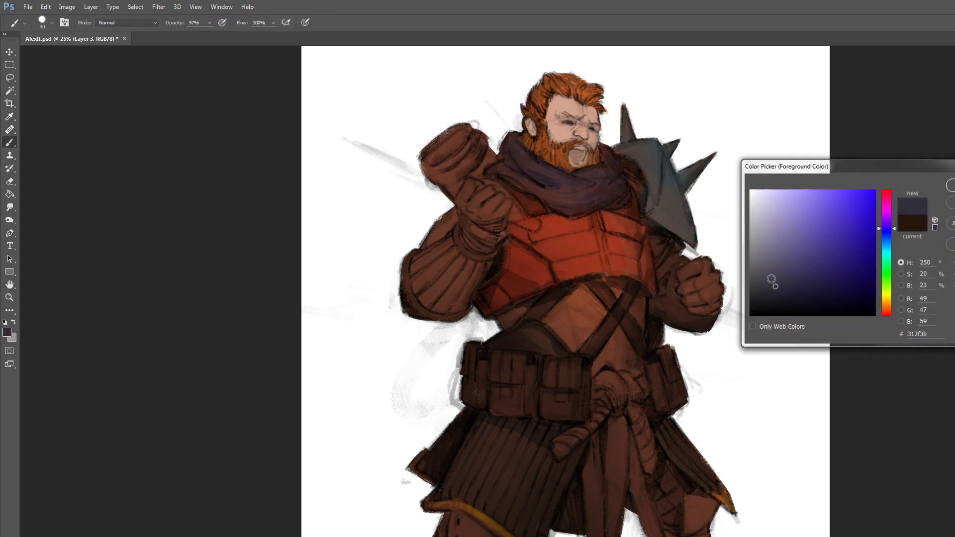
key("Return")
key("bracketright")
key("bracketright")
key("bracketright")
key("bracketright")
key("bracketright")
key("bracketright")
key("bracketright")
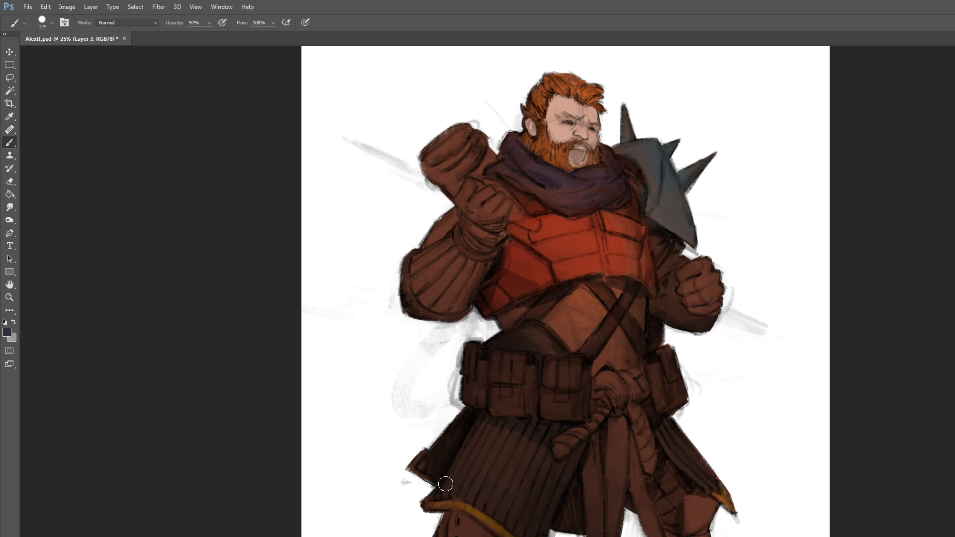
mouse_move(470, 465)
left_mouse_down()
mouse_move(536, 470)
mouse_move(513, 445)
mouse_move(537, 446)
mouse_move(549, 430)
mouse_move(534, 474)
mouse_move(565, 467)
mouse_move(553, 509)
left_mouse_up()
mouse_move(683, 441)
left_mouse_down()
mouse_move(664, 432)
mouse_move(713, 484)
mouse_move(670, 431)
mouse_move(706, 461)
left_mouse_up()
mouse_move(478, 465)
left_mouse_down()
mouse_move(510, 490)
mouse_move(490, 490)
mouse_move(478, 428)
mouse_move(494, 433)
mouse_move(519, 486)
mouse_move(494, 439)
mouse_move(437, 446)
mouse_move(430, 460)
mouse_move(442, 446)
left_mouse_up()
left_click(687, 416, "ctrl")
Darken the cloth strips hanging between the skirt panels and the straps beside them, reducing the brush to 50 px.
mouse_move(592, 462)
left_mouse_down()
mouse_move(597, 536)
mouse_move(597, 455)
mouse_move(610, 432)
mouse_move(610, 532)
left_mouse_up()
left_click_drag(626, 482, 626, 423)
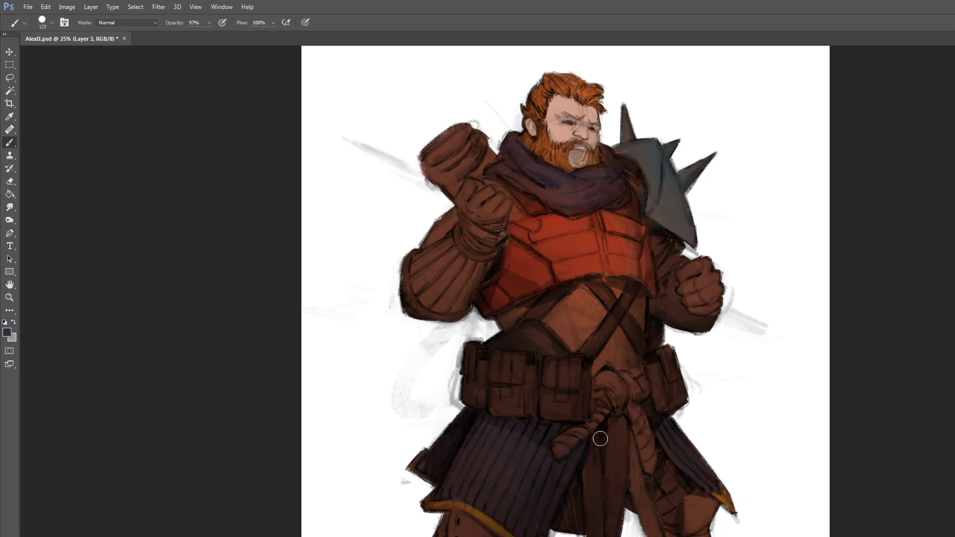
key("bracketleft")
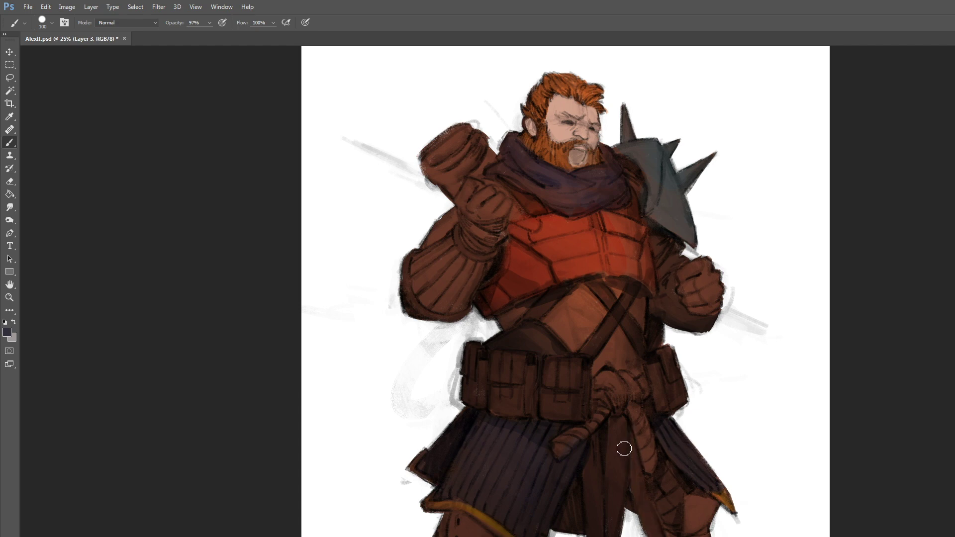
key("bracketleft")
key("bracketleft")
key("bracketleft")
key("bracketleft")
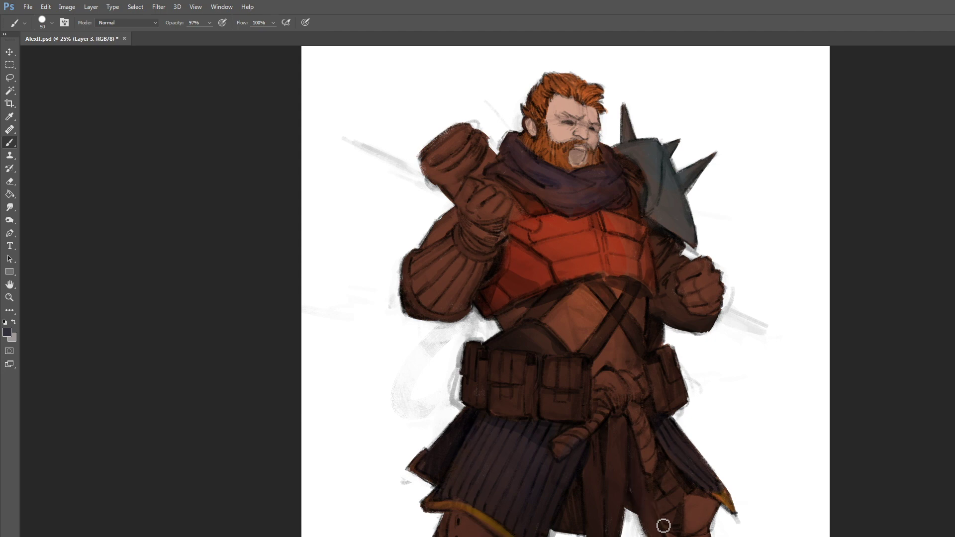
key("bracketleft")
Set the foreground to a pale blue-grey (#b5c0ca) and paint the knee guard below the gold trim with a 150 px brush.
left_click(7, 332)
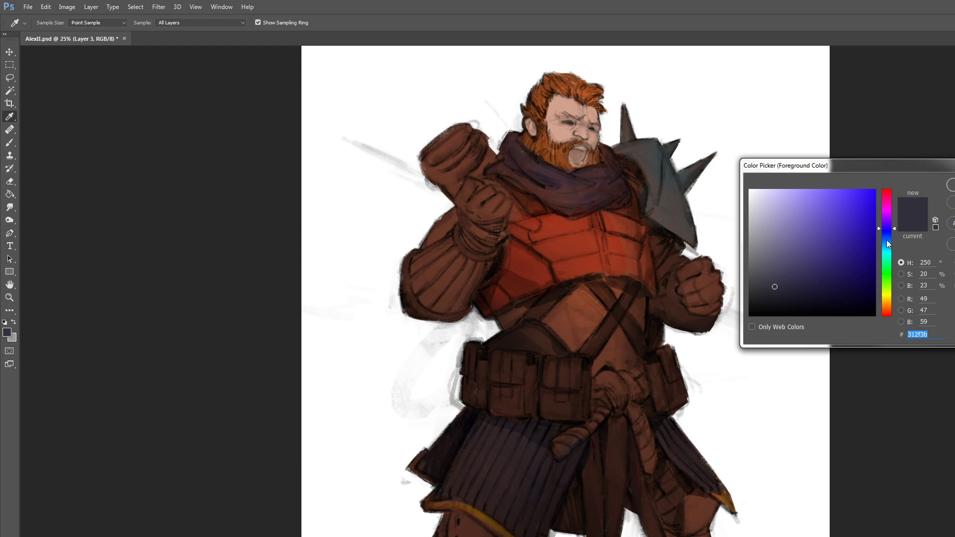
left_click_drag(888, 239, 891, 243)
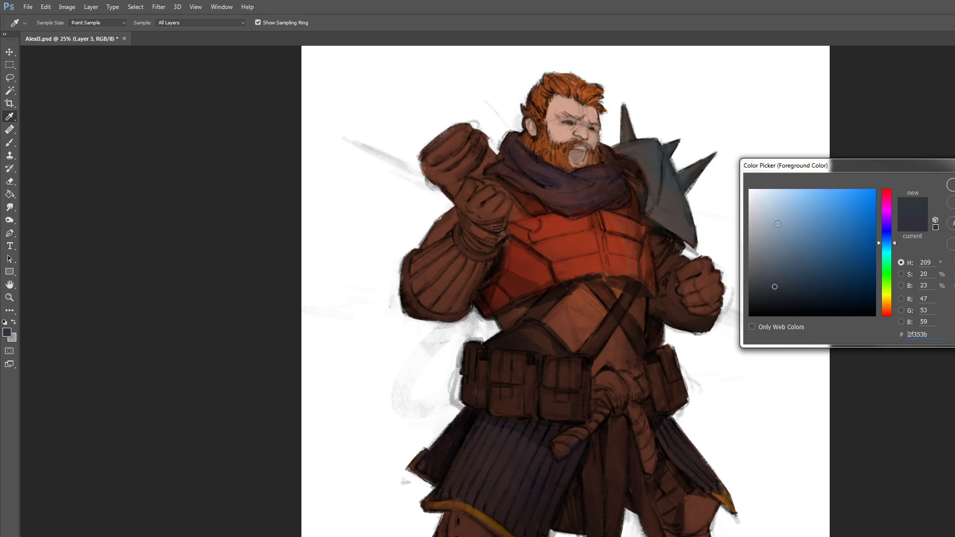
left_click(770, 205)
left_click(762, 214)
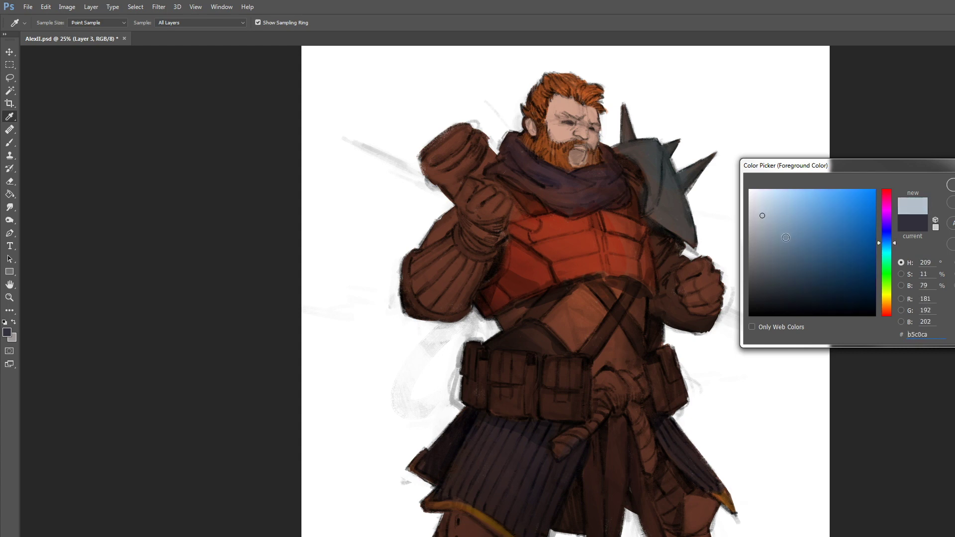
key("Return")
scroll(875, 254, "down", 3)
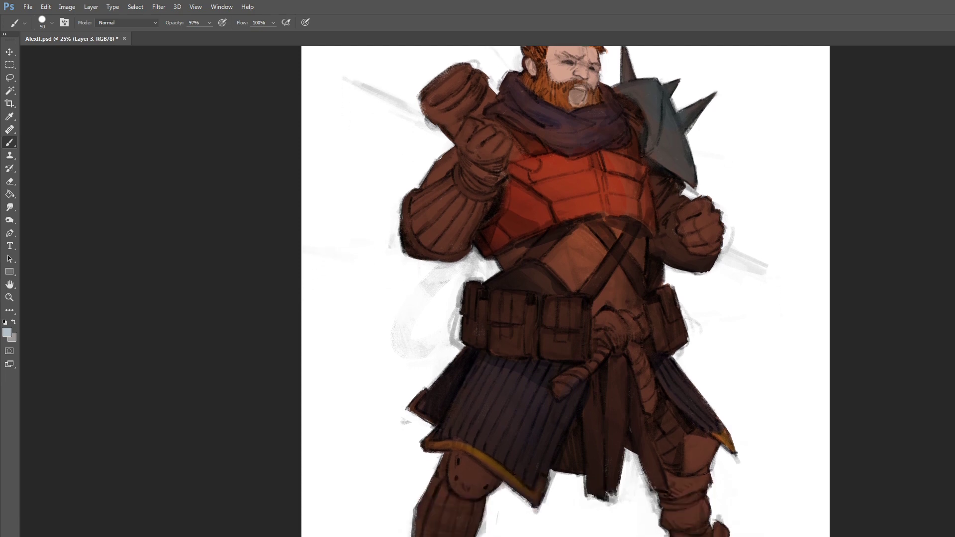
key("bracketright")
key("bracketright")
key("bracketright")
key("bracketright")
key("bracketright")
key("bracketright")
key("bracketright")
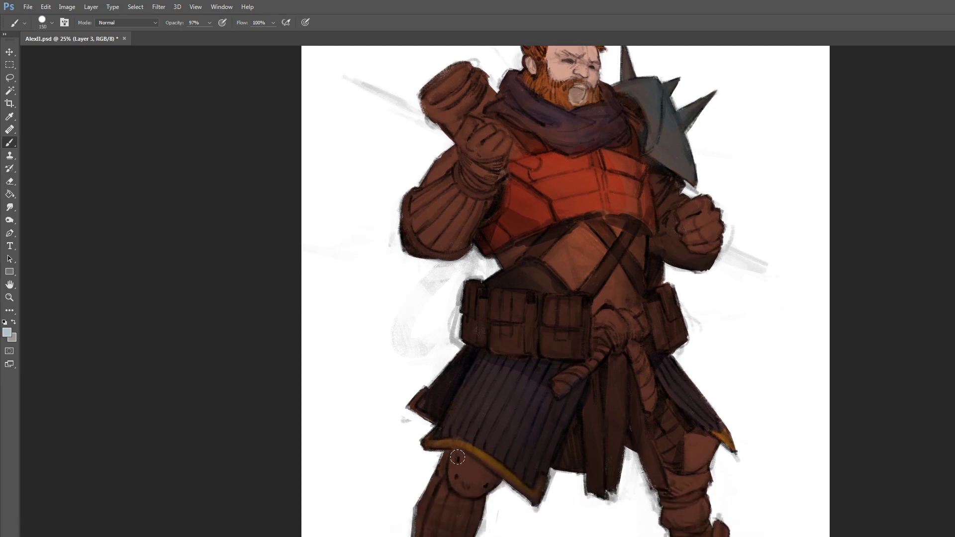
left_click_drag(462, 485, 470, 465)
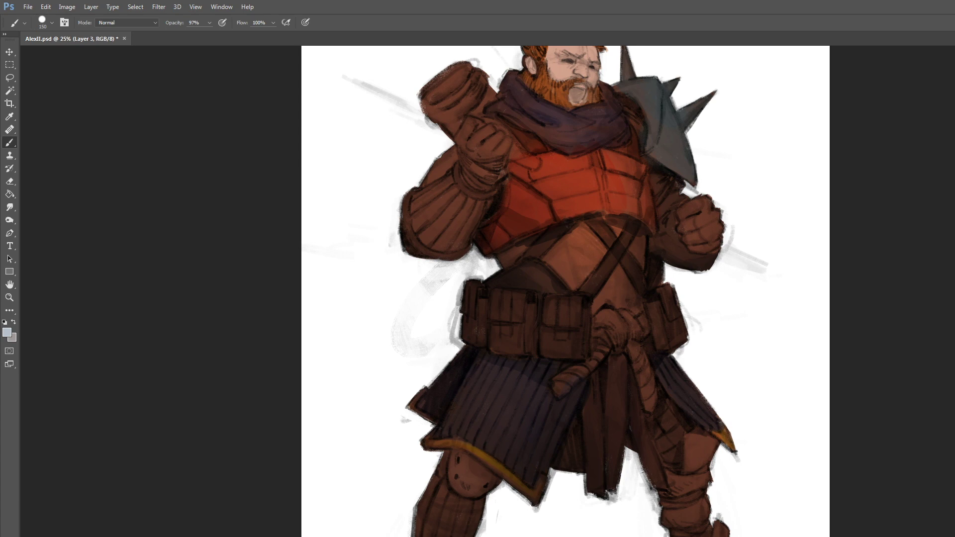
left_click_drag(456, 458, 468, 484)
Change the foreground to a dark olive (#4b4b3e) and tint the other leg's knee and shin wrappings with a 175 px brush.
key("bracketleft")
key("bracketleft")
key("bracketleft")
left_click_drag(687, 473, 685, 465)
key("bracketright")
key("bracketright")
key("bracketright")
key("bracketright")
key("alt+bracketleft")
left_click(7, 331)
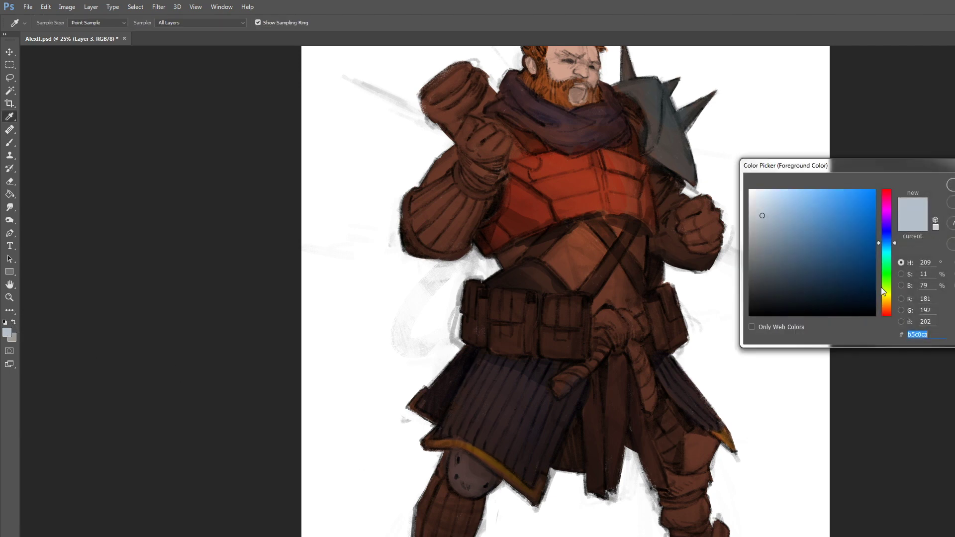
left_click_drag(888, 294, 889, 295)
left_click_drag(799, 269, 770, 278)
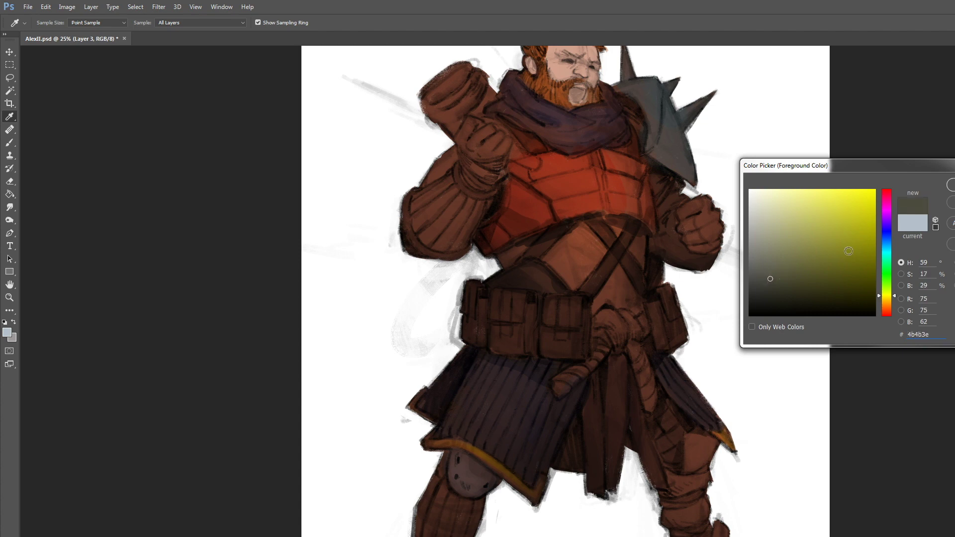
left_click(950, 185)
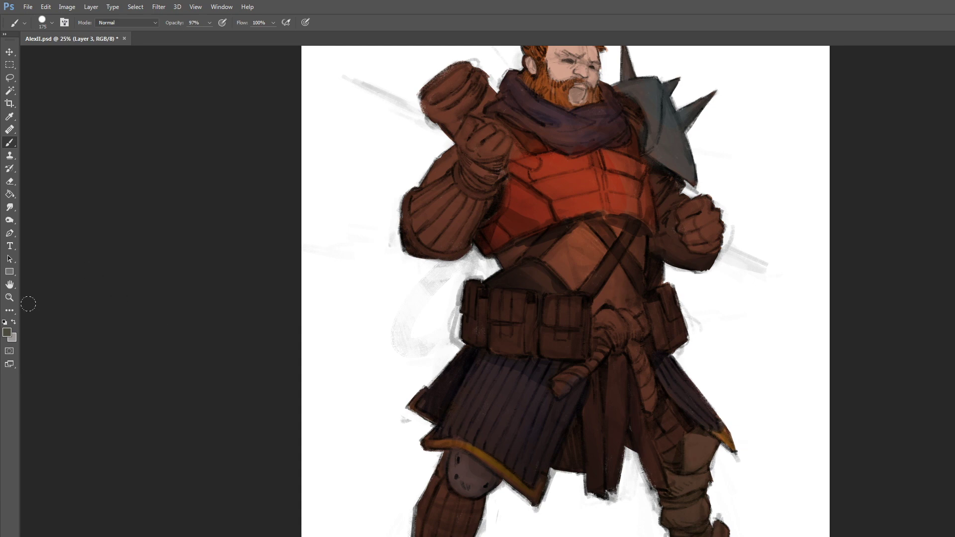
Set the foreground to a deep red (#a50400) and paint the tip beside the wrapped leg with a 200 px brush.
left_click(7, 332)
left_click_drag(882, 295, 888, 315)
left_click(869, 239)
left_click_drag(868, 239, 876, 234)
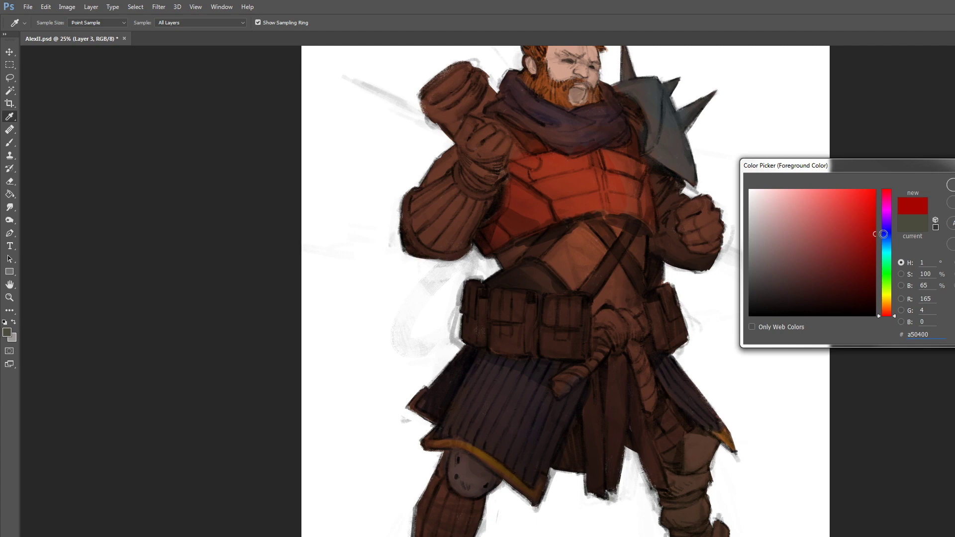
key("Return")
key("alt+bracketleft")
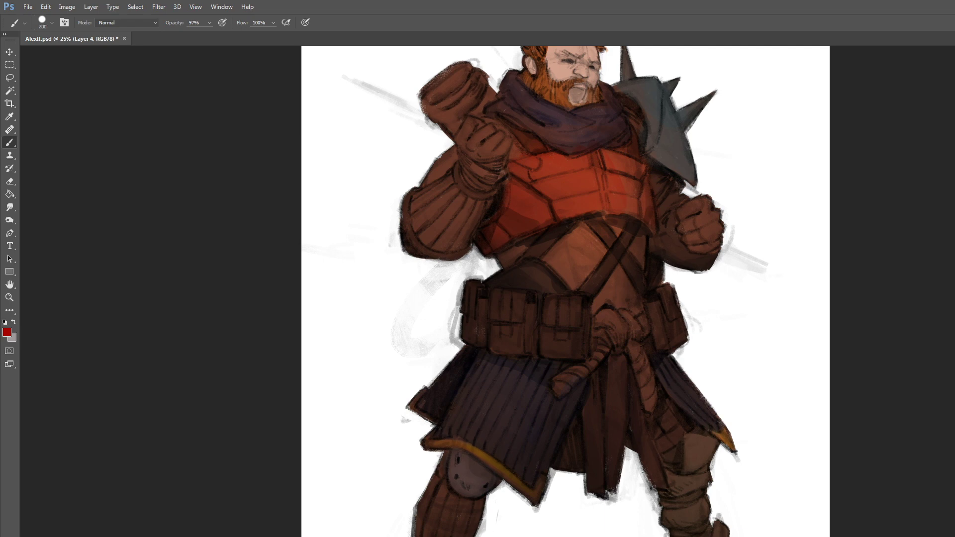
left_click_drag(720, 526, 724, 535)
left_click(7, 332)
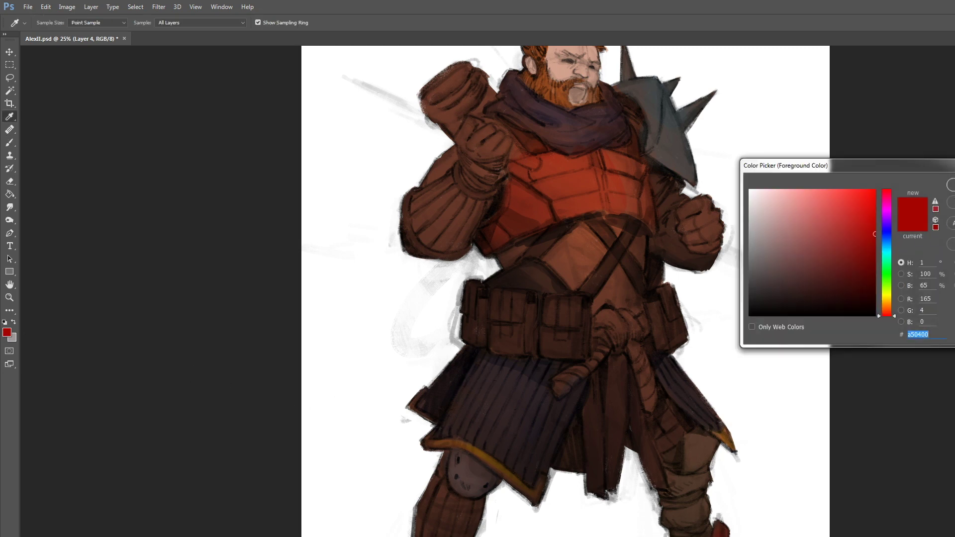
left_click(945, 204)
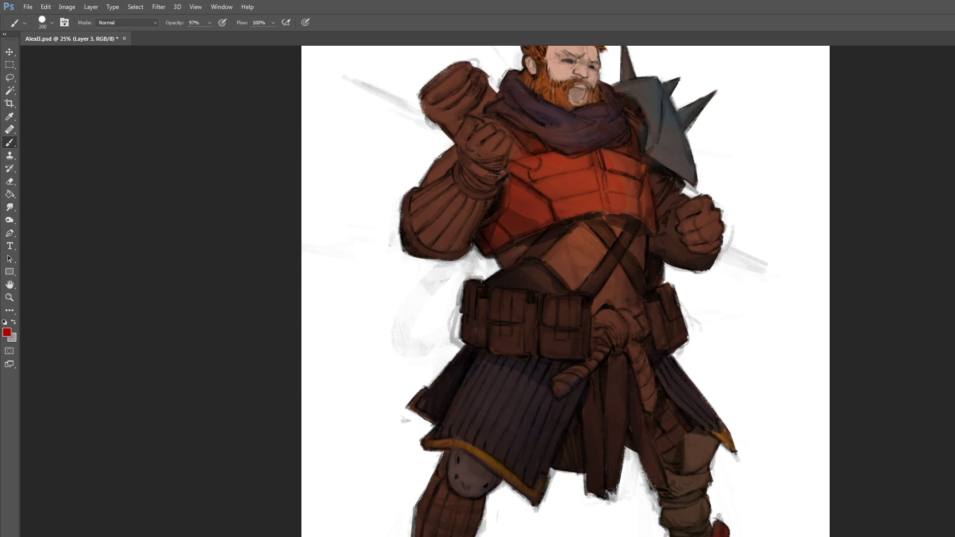
Change the foreground to a light blue (#b8d0de) and shift the knee guard towards blue-grey steel.
left_click(6, 332)
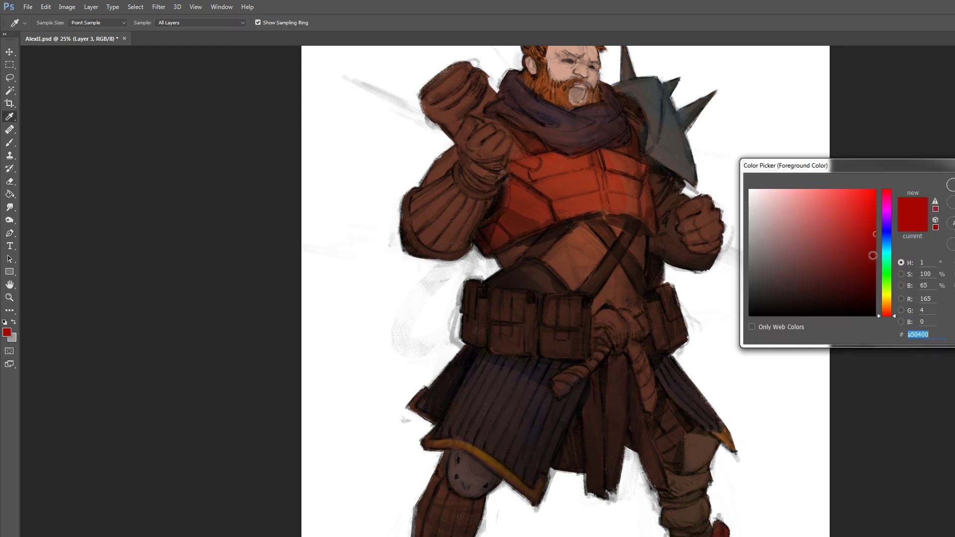
left_click_drag(886, 248, 887, 245)
left_click_drag(764, 211, 772, 209)
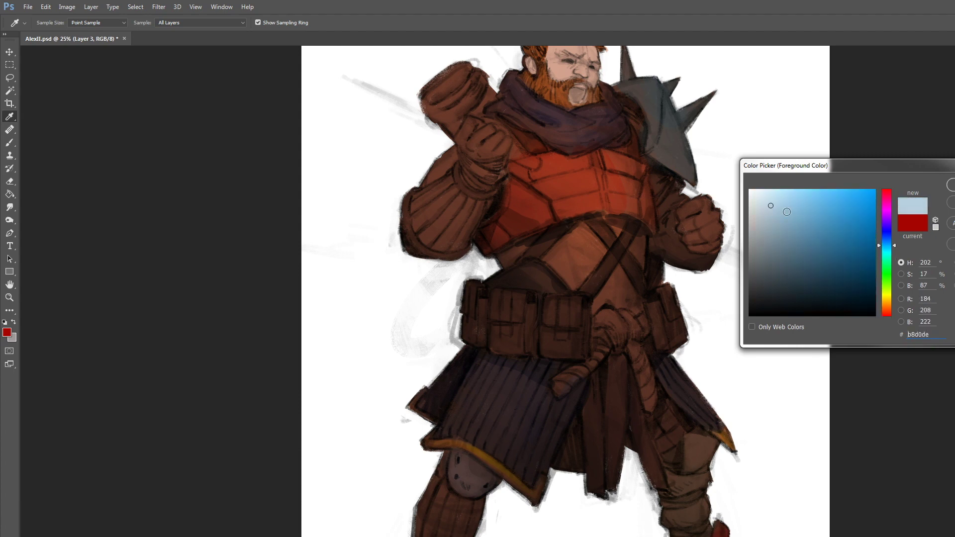
key("Return")
left_click_drag(449, 466, 456, 472)
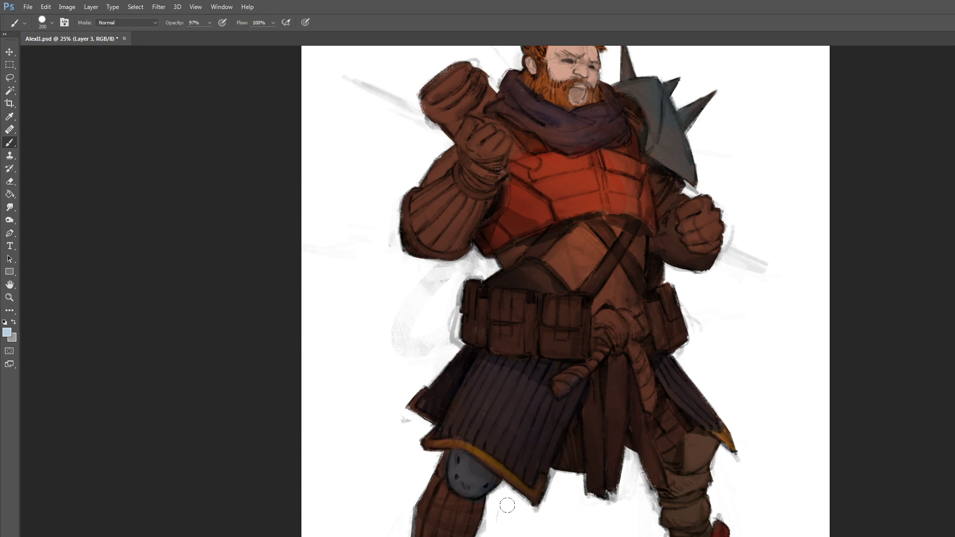
Set the foreground to a near-black (#0c0606) and darken the straps around the olive leg wrappings with a 50 px brush.
key("bracketleft")
key("bracketleft")
key("bracketleft")
key("bracketleft")
key("alt+bracketleft")
left_click(7, 333)
left_click(888, 307)
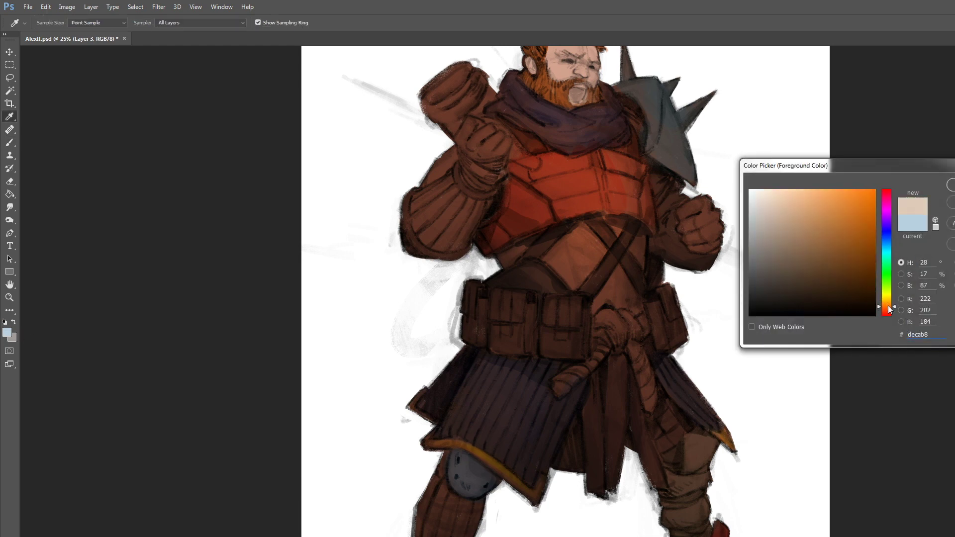
left_click_drag(888, 306, 888, 315)
left_click(807, 295)
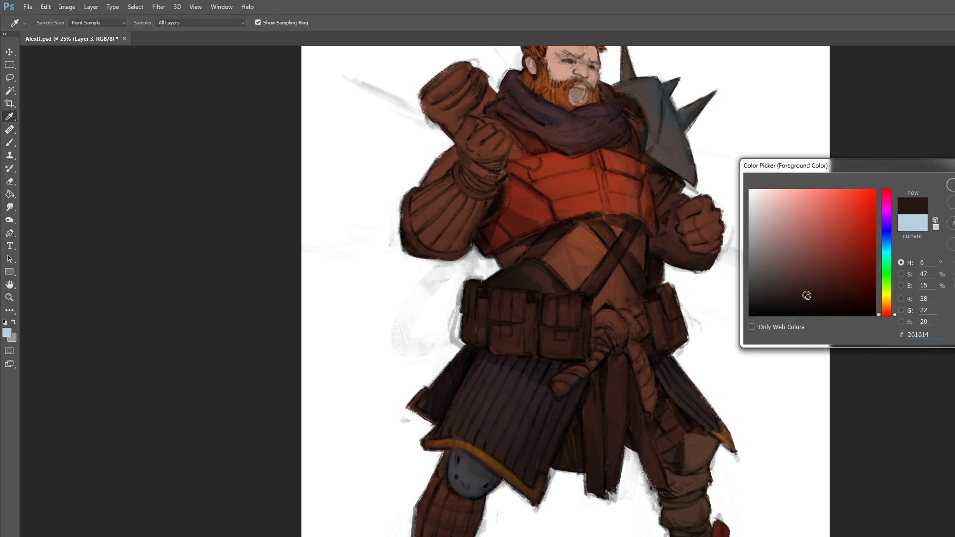
key("Return")
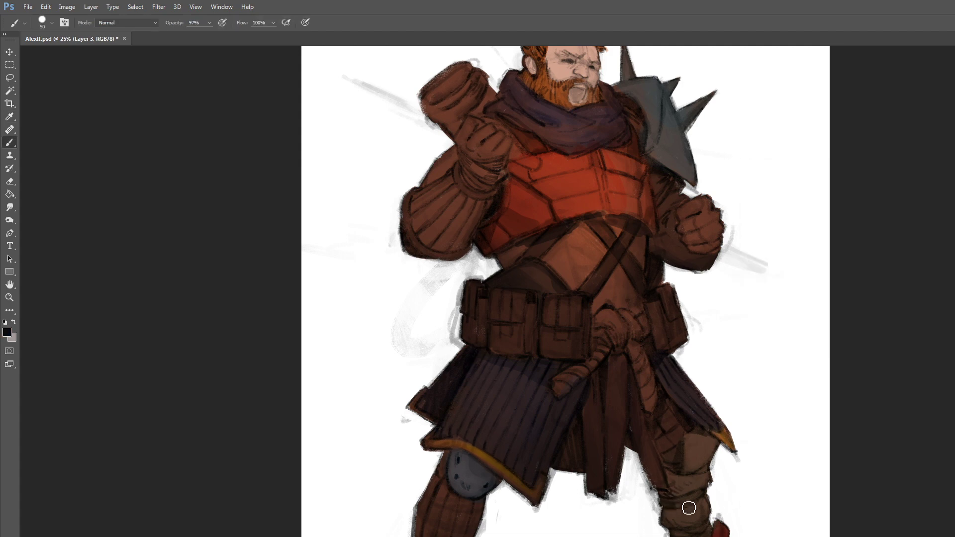
mouse_move(661, 502)
left_mouse_down()
mouse_move(713, 492)
mouse_move(685, 503)
mouse_move(674, 536)
mouse_move(716, 524)
mouse_move(708, 485)
mouse_move(683, 473)
mouse_move(717, 469)
left_mouse_up()
key("bracketleft")
key("bracketright")
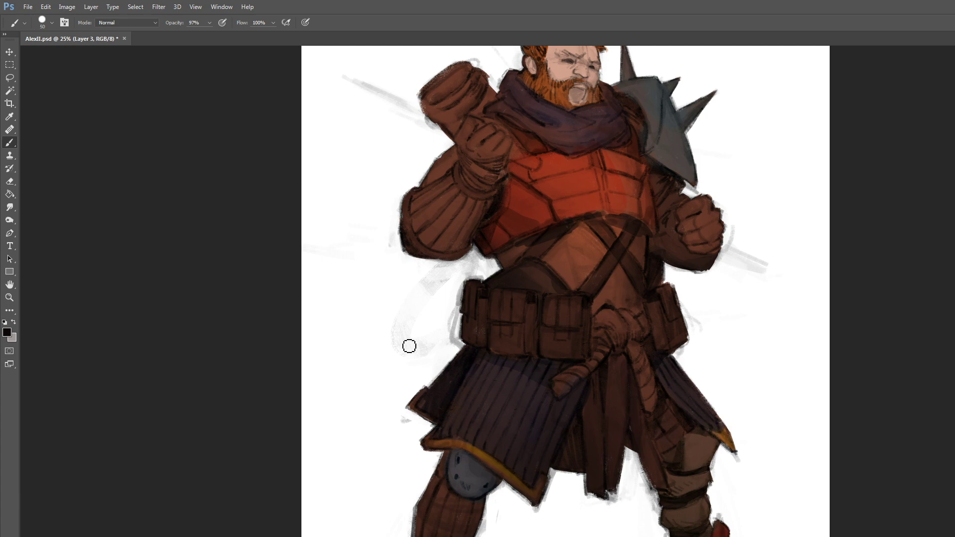
Change the foreground to a muted light blue (#9ab9c4) for painting.
key("alt+bracketleft")
key("i")
left_click(7, 332)
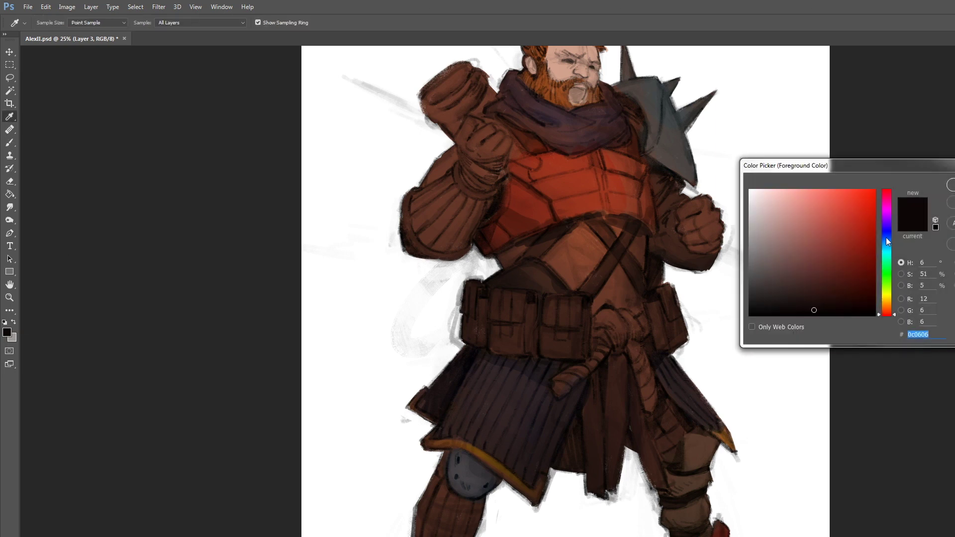
left_click_drag(886, 238, 881, 247)
mouse_move(783, 261)
left_mouse_down()
mouse_move(772, 233)
mouse_move(786, 207)
left_mouse_up()
key("Return")
key("b")
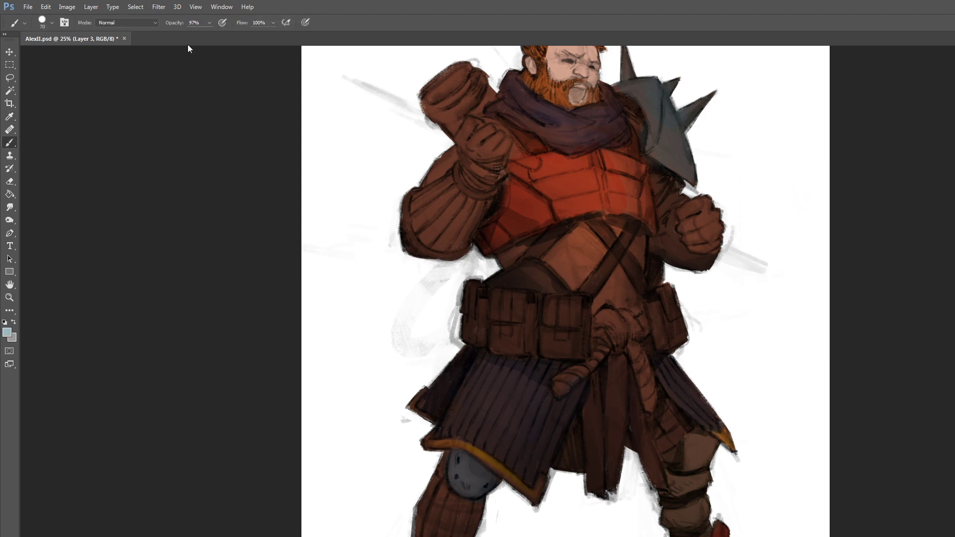
Lower the brush opacity to 19%, enlarge the brush and glaze the violet skirt panels with blue.
key("bracketright")
key("bracketright")
left_click(209, 23)
left_click_drag(209, 35, 165, 38)
key("bracketright")
key("bracketright")
key("bracketright")
key("bracketright")
key("bracketright")
key("bracketright")
key("bracketright")
key("bracketright")
Set the foreground to a pale teal (#9ac3c4) and tint the lower leg under the knee guard with a 200 px brush at 46% opacity.
left_click(7, 332)
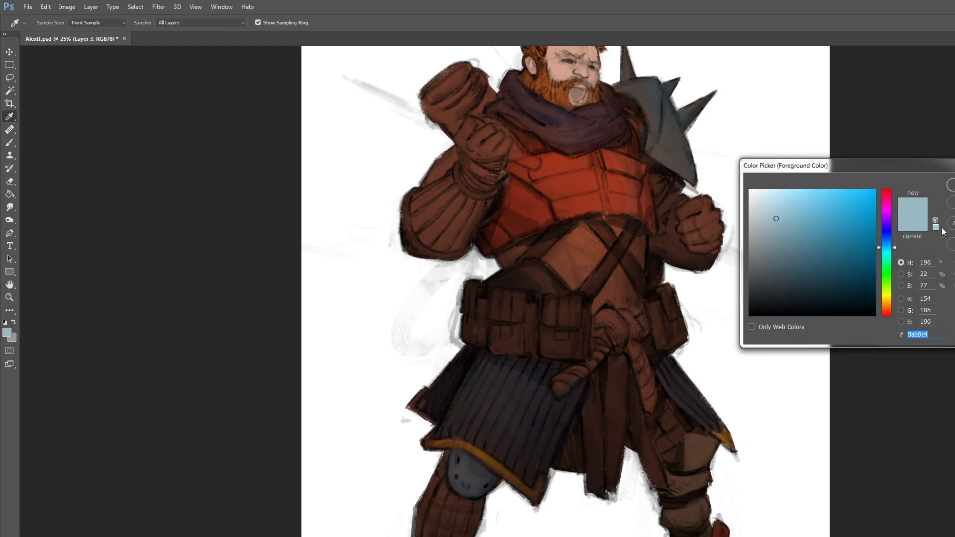
left_click(890, 250)
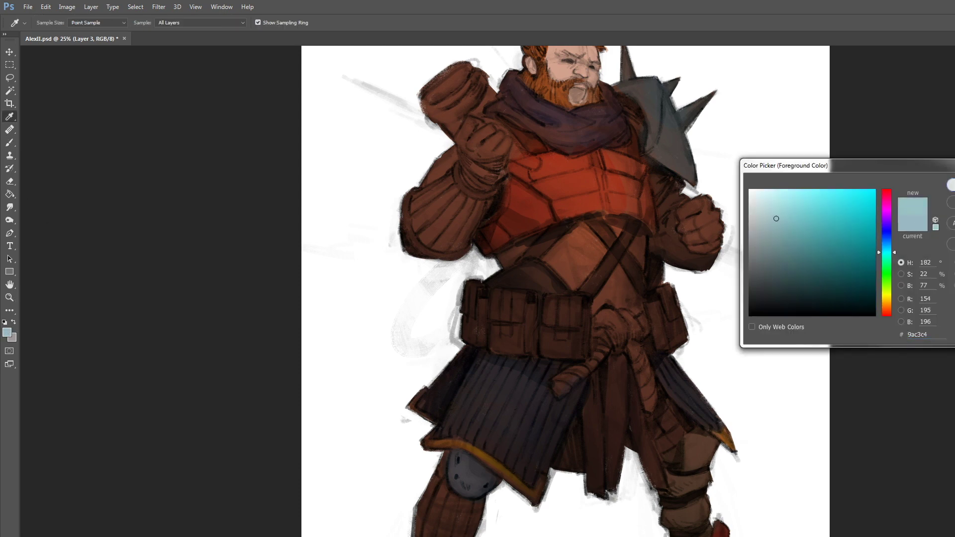
left_click(950, 185)
key("bracketleft")
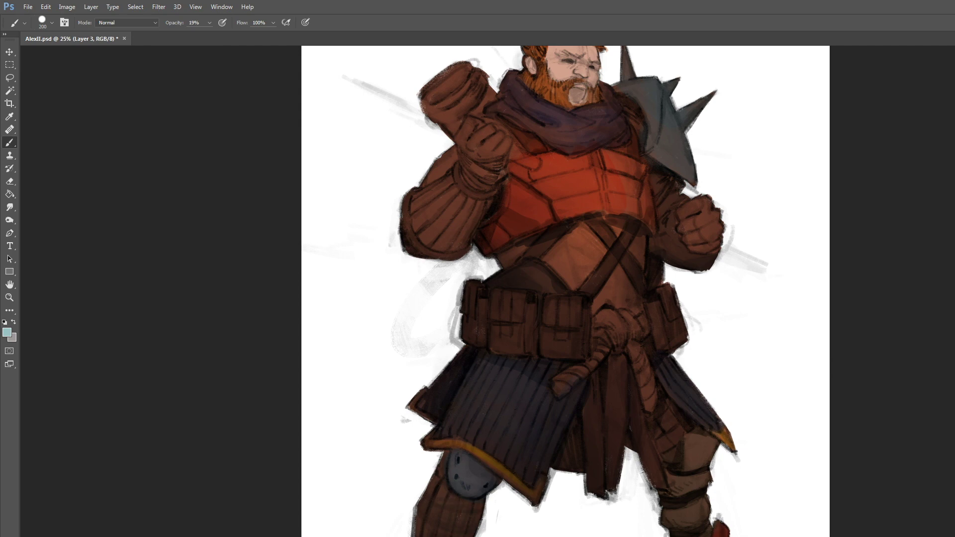
left_click_drag(210, 23, 218, 35)
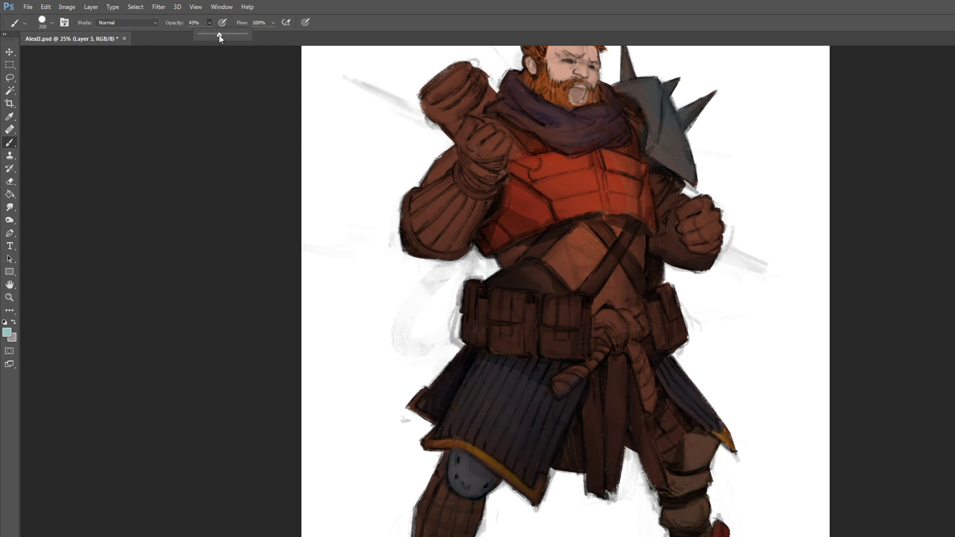
left_click(438, 461)
Change the foreground to a very pale blue at hue 209° and lighten the ribs of the skirt panels with a 50 px brush.
left_click(7, 333)
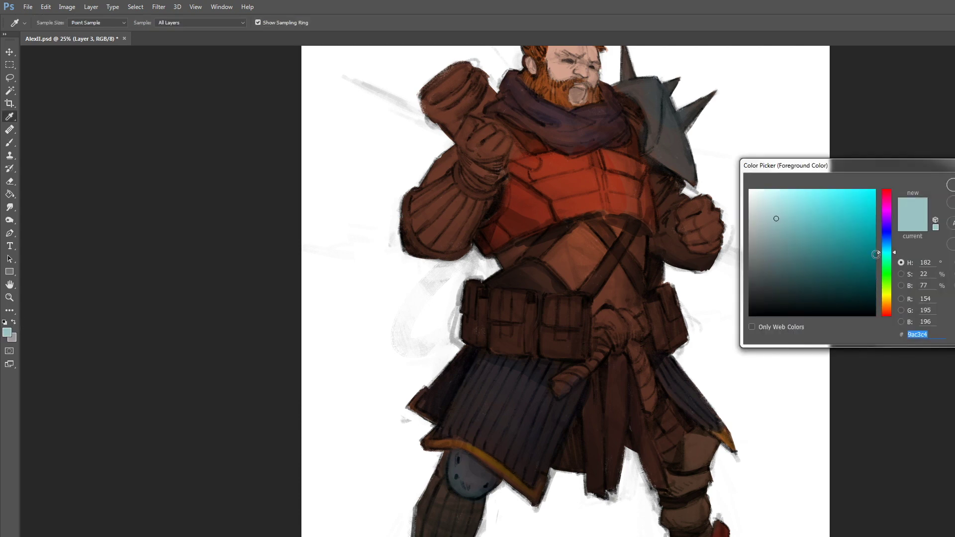
left_click(887, 244)
left_click_drag(792, 216, 767, 152)
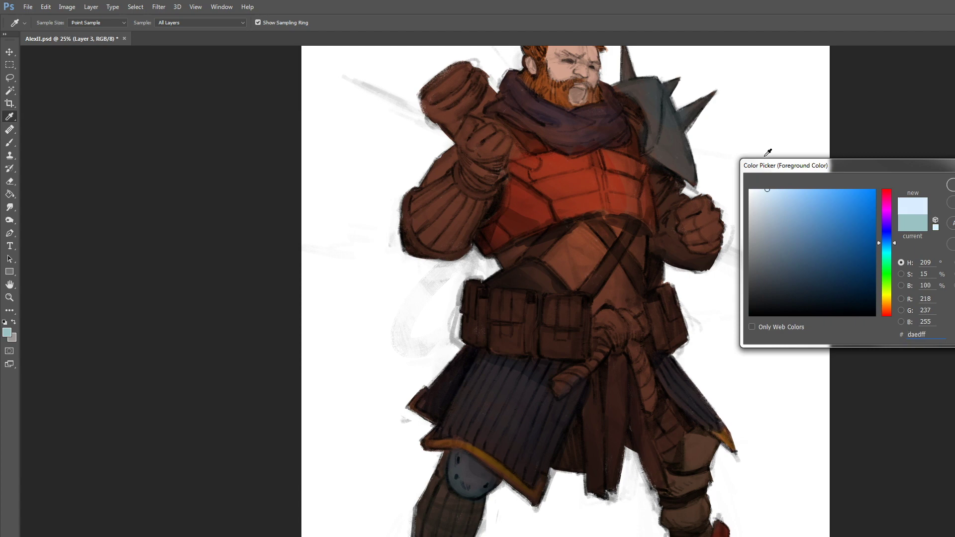
key("Return")
key("b")
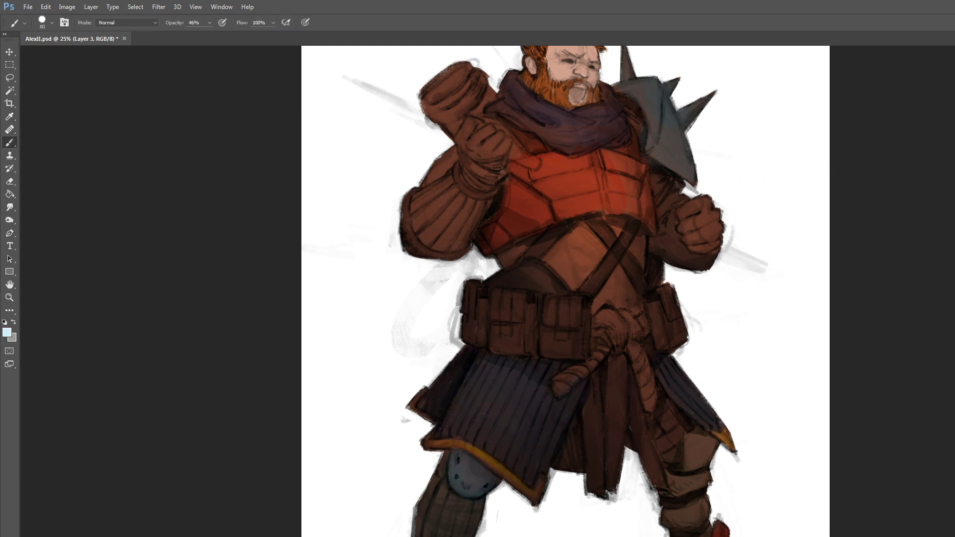
key("bracketleft")
key("bracketleft")
key("bracketleft")
mouse_move(512, 390)
left_mouse_down()
mouse_move(488, 440)
mouse_move(530, 384)
mouse_move(507, 457)
mouse_move(522, 441)
mouse_move(534, 447)
mouse_move(508, 443)
mouse_move(473, 381)
left_mouse_up()
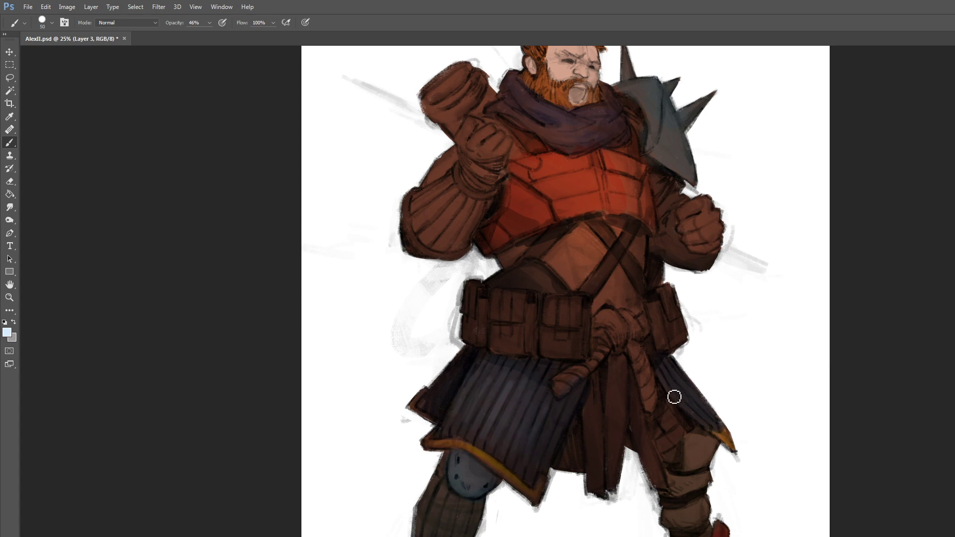
key("alt+bracketleft")
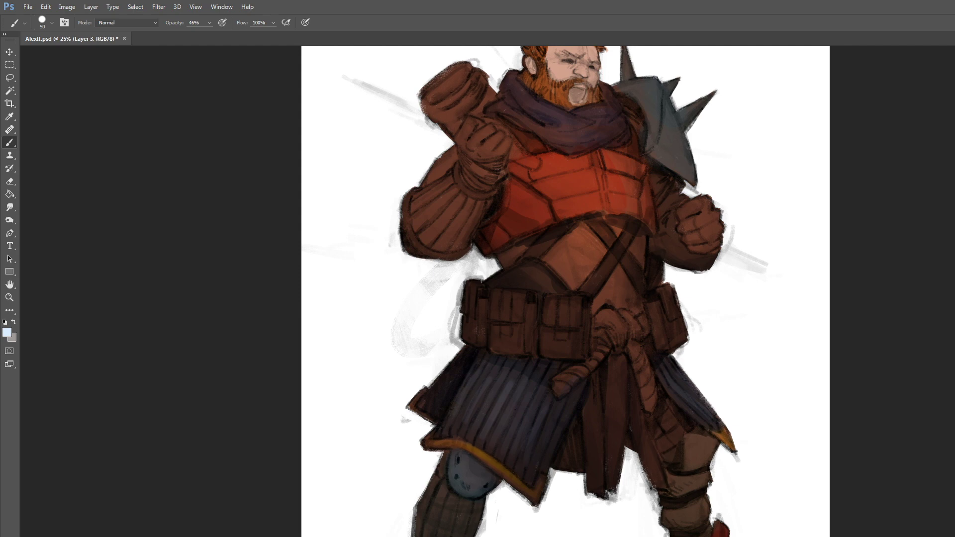
left_click_drag(478, 363, 491, 401)
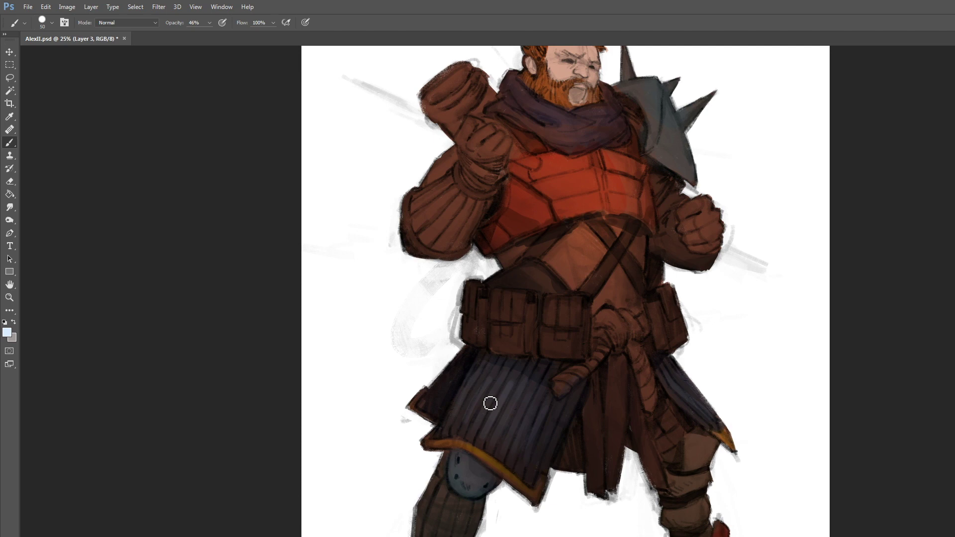
Sample the dark grey-violet (#2d282c) at the pouches' lower edge and glaze the belt pouches with a larger brush.
left_click(519, 366, "alt")
key("bracketright")
key("bracketright")
key("bracketright")
key("bracketright")
key("bracketright")
key("bracketright")
key("bracketright")
key("bracketright")
Set the foreground to a greyish tan (#8e7d64) and tint the ribbed forearm sleeve at 46% brush opacity.
left_click(7, 332)
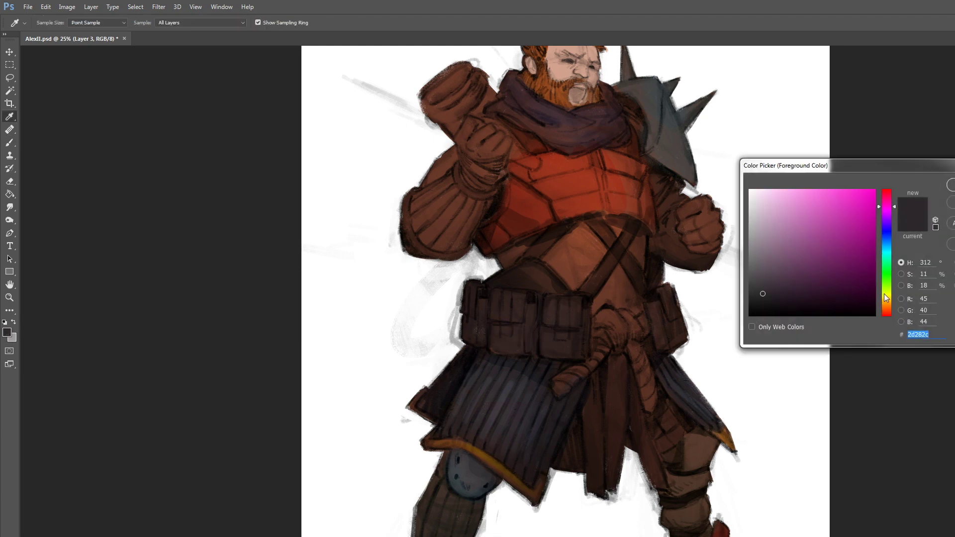
left_click_drag(885, 294, 888, 304)
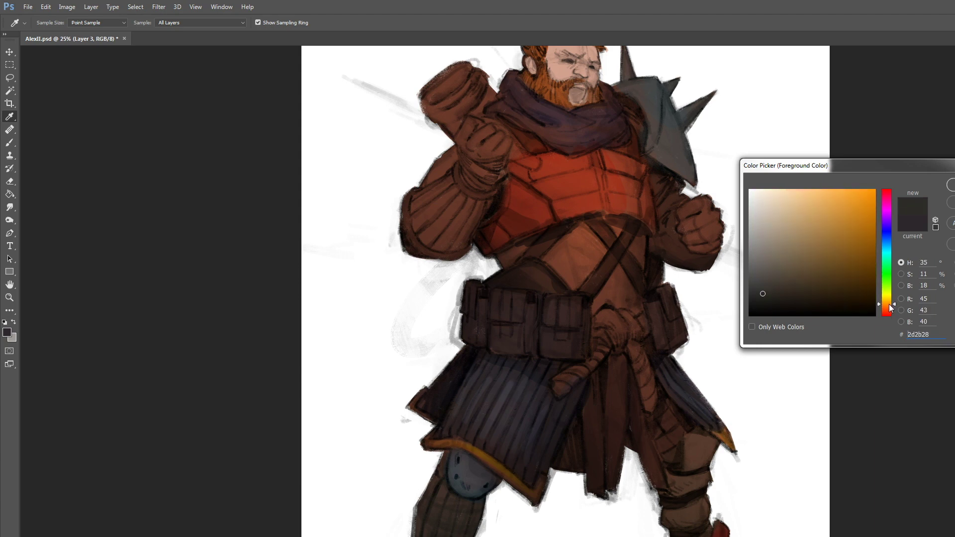
left_click_drag(789, 242, 786, 245)
left_click(950, 185)
key("b")
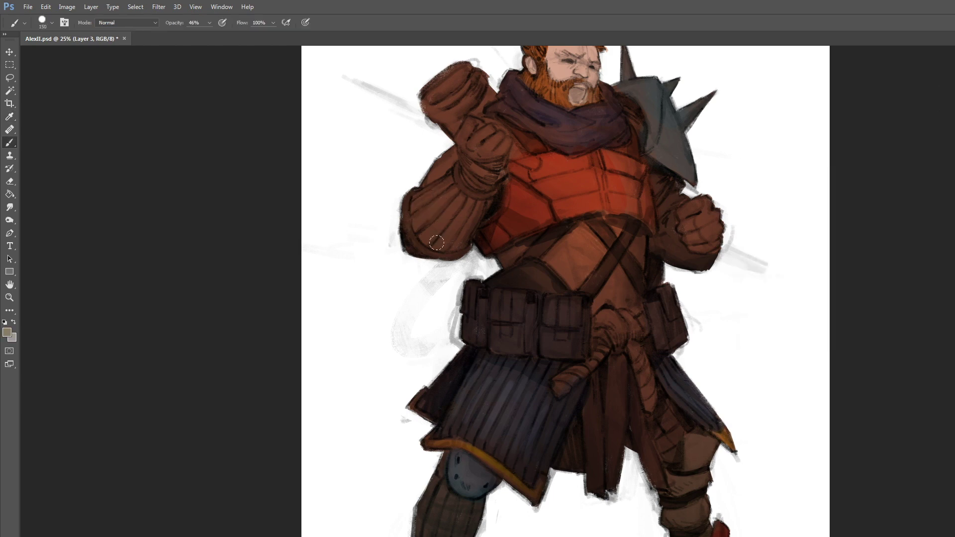
key("bracketleft")
mouse_move(454, 218)
left_mouse_down()
mouse_move(425, 253)
mouse_move(421, 230)
mouse_move(436, 239)
mouse_move(426, 202)
left_mouse_up()
key("alt+bracketleft")
Change the foreground to a lighter tan, shift it towards yellow, and brighten the ribs of the forearm sleeve.
left_click(7, 332)
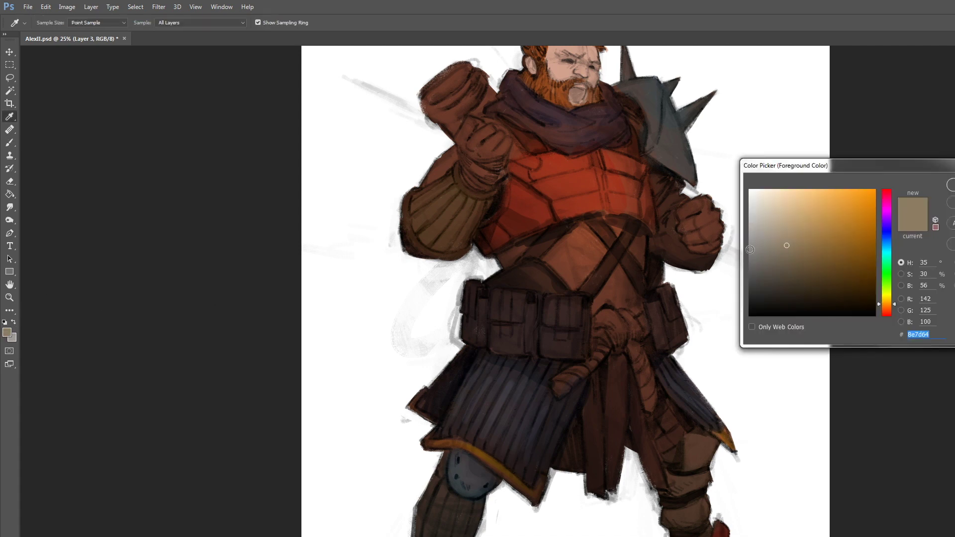
left_click(784, 213)
key("Return")
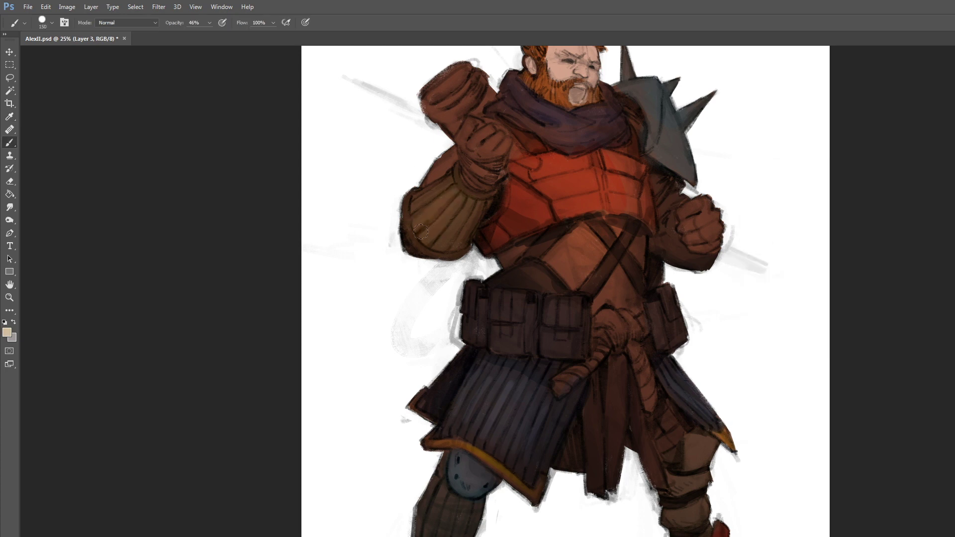
left_click(7, 333)
left_click(887, 295)
left_click_drag(786, 208, 782, 199)
key("Return")
key("b")
key("bracketleft")
Sample dark brown beside the sleeve and paint the cuff band below the fist with a 60 px brush at 100% opacity.
left_click(470, 237, "alt")
left_click_drag(208, 34, 383, 4)
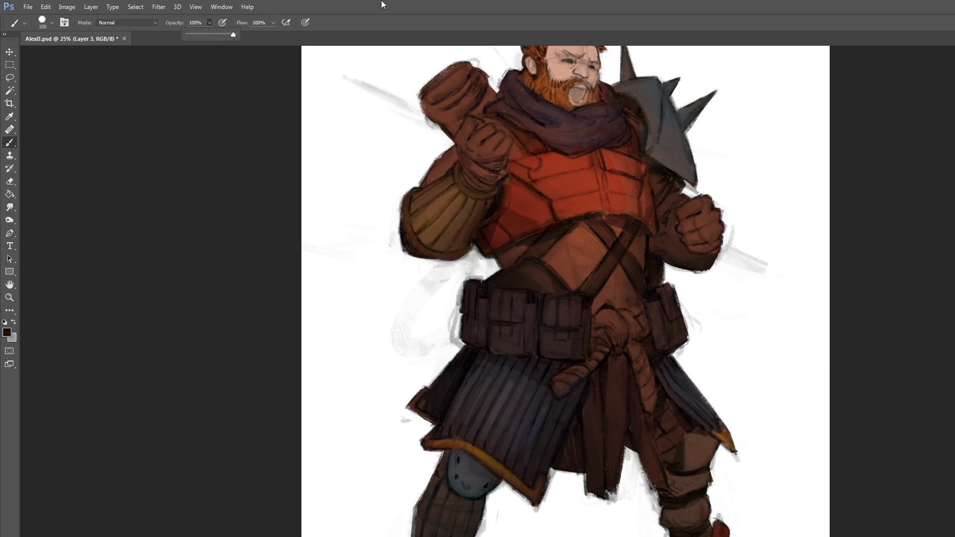
left_click(489, 229, "alt")
key("bracketleft")
key("bracketleft")
key("bracketleft")
key("bracketleft")
key("bracketleft")
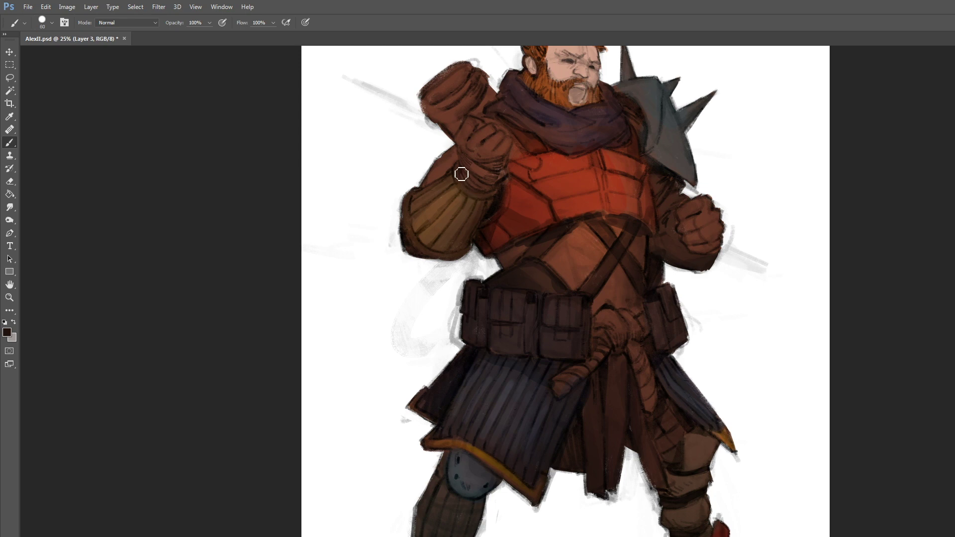
left_click_drag(495, 194, 462, 192)
Darken the cuff edge and the creases between the sleeve ribs with a brush of about 30 px.
key("bracketleft")
key("bracketleft")
key("bracketleft")
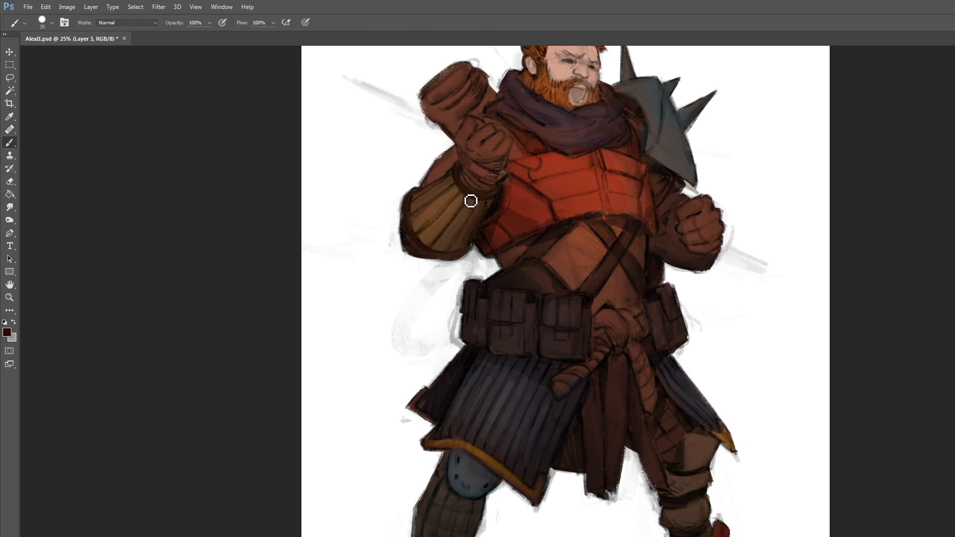
key("bracketright")
key("bracketleft")
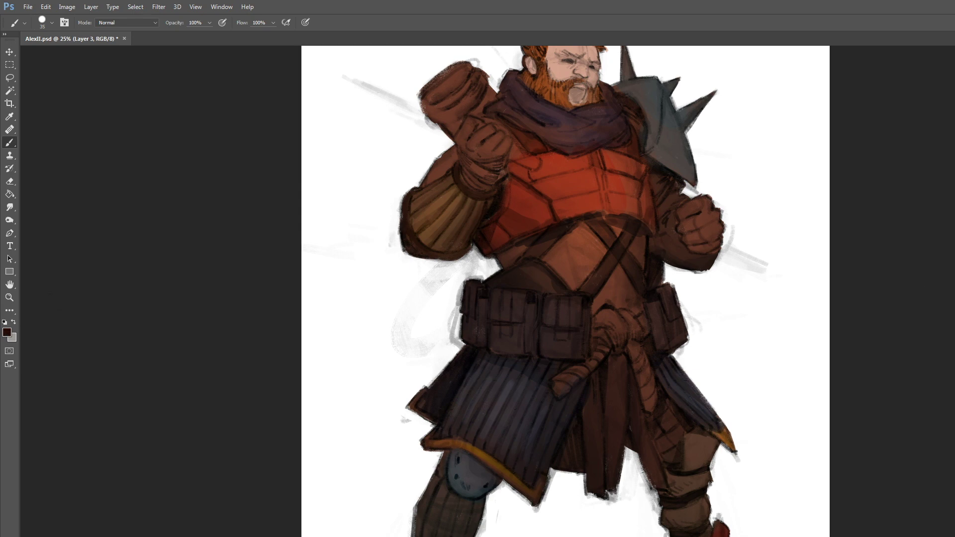
Sample the forehead's skin tone (#d2a18d) as the foreground and set the background to a pale peach.
scroll(555, 291, "up", 2)
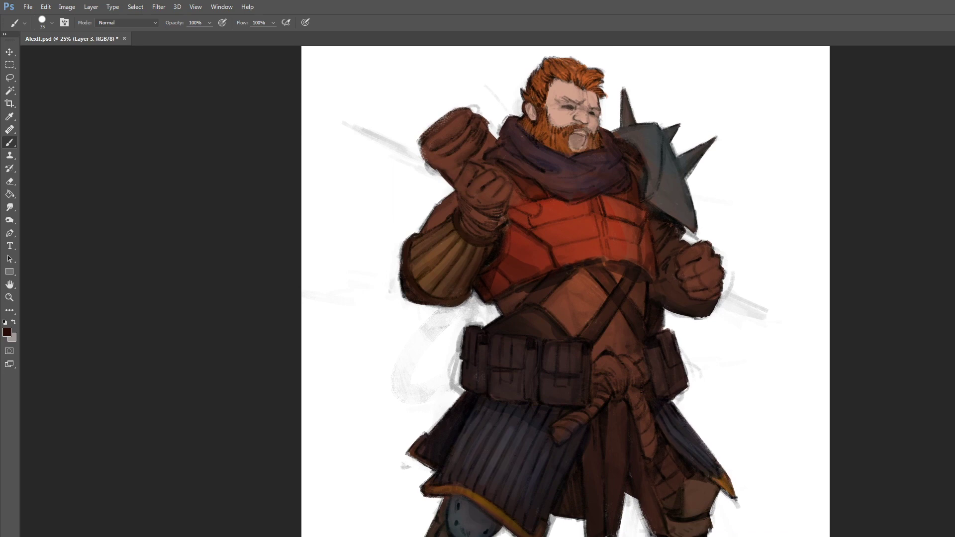
key("]")
left_click(570, 91, "alt")
left_click(11, 338)
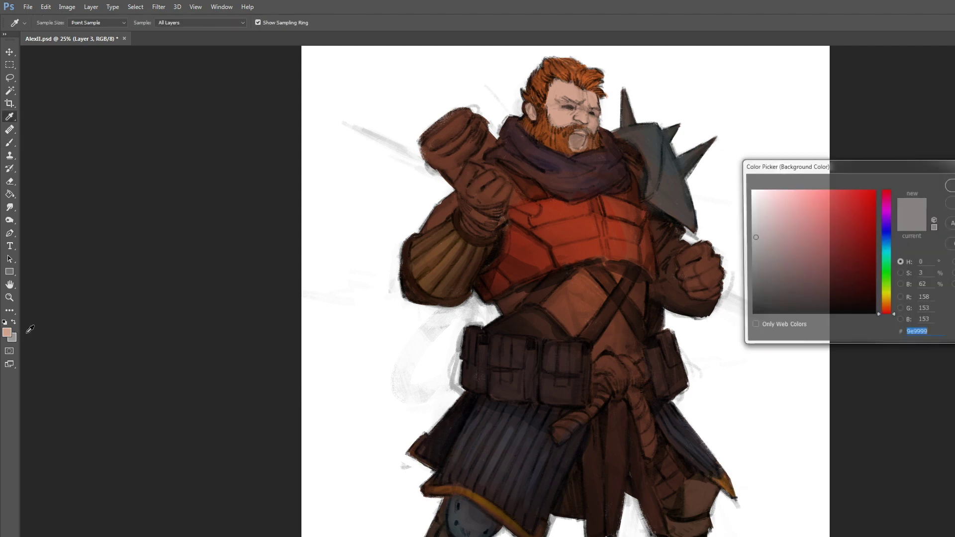
left_click(886, 309)
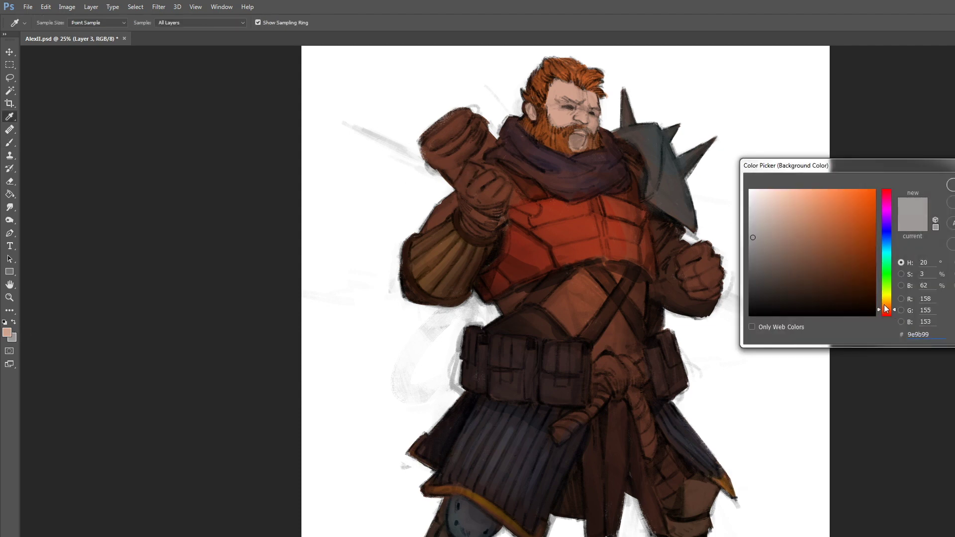
left_click(885, 305)
left_click(887, 308)
left_click_drag(766, 223, 782, 191)
key("Return")
key("b")
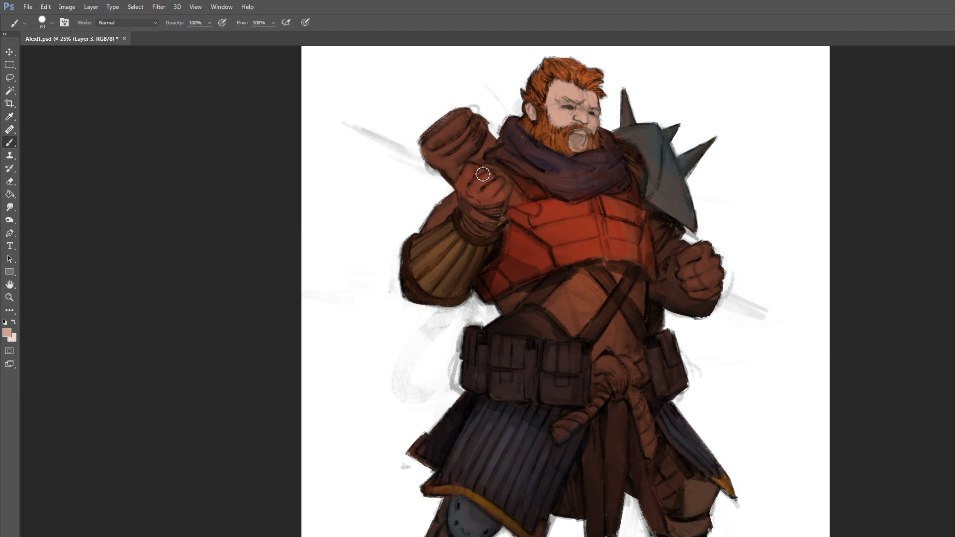
Tint the raised fist with the sampled skin tone using a smaller brush of about 50 px.
key("bracketleft")
key("bracketleft")
key("bracketleft")
mouse_move(482, 174)
left_mouse_down()
mouse_move(505, 199)
mouse_move(469, 207)
left_mouse_up()
left_click(8, 334)
key("Escape")
Enlarge the brush to 70 px and change the foreground to a pale, yellower peach for the hand.
key("bracketright")
key("bracketright")
left_click(6, 332)
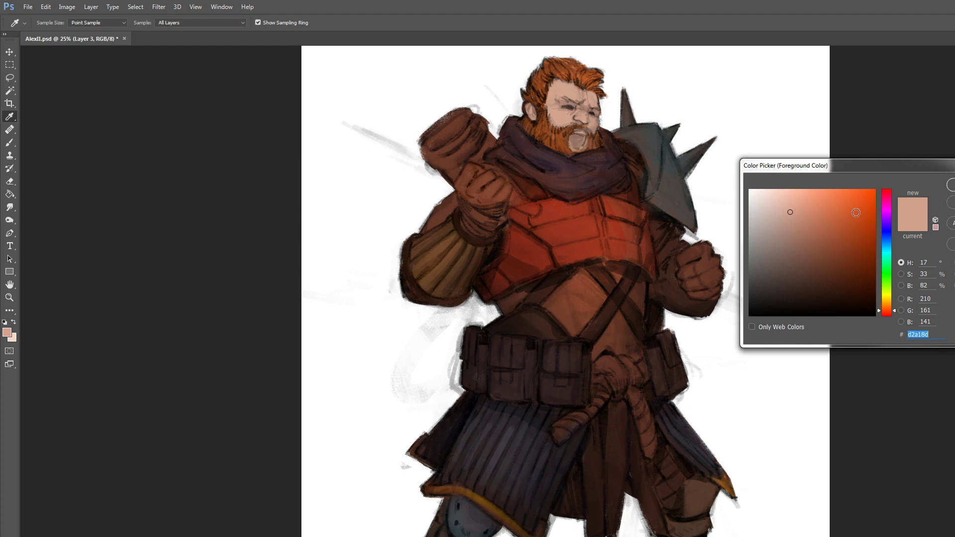
left_click_drag(828, 163, 829, 165)
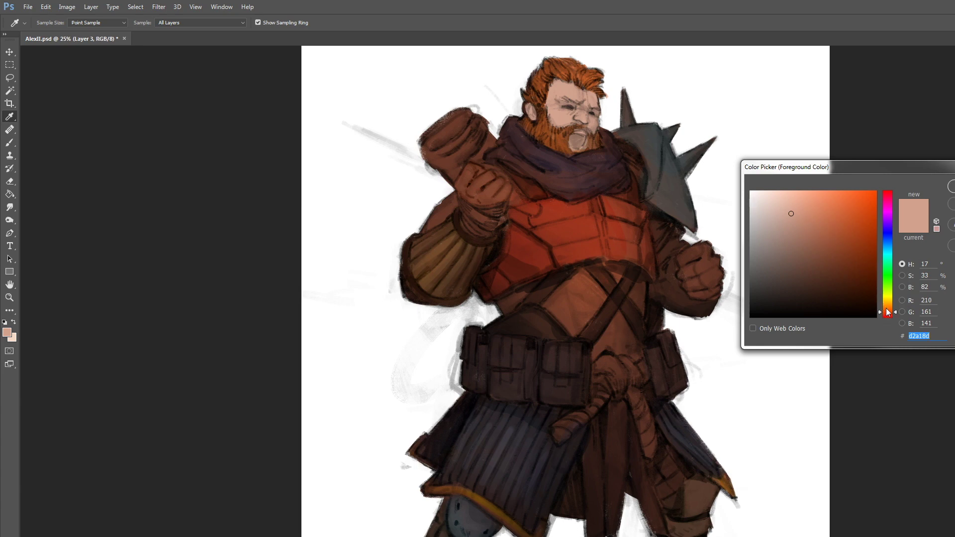
left_click_drag(887, 312, 887, 305)
left_click_drag(794, 201, 782, 185)
key("Return")
key("b")
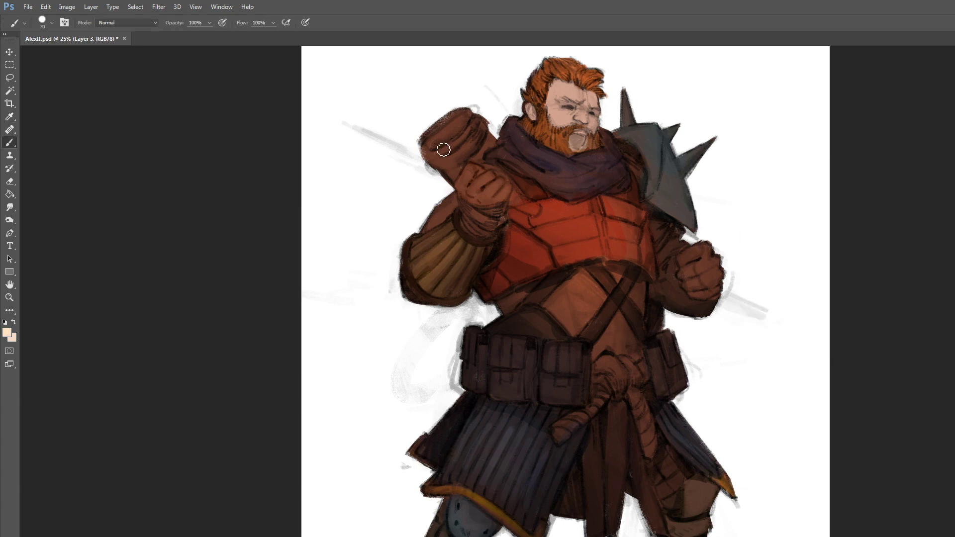
Brighten the knuckles and fingers of the raised fist with the pale peach using a 90 px brush.
key("bracketright")
key("bracketright")
mouse_move(461, 174)
left_mouse_down()
mouse_move(475, 199)
mouse_move(504, 195)
left_mouse_up()
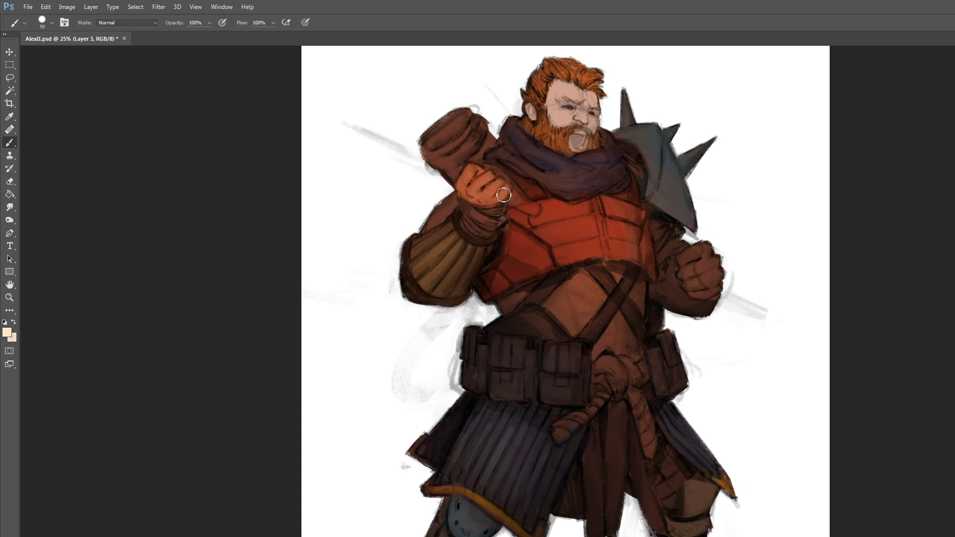
key("bracketleft")
key("bracketleft")
key("bracketleft")
key("bracketleft")
key("bracketleft")
Zoom out to 16.7% to check the whole figure and save the painting.
left_click(9, 297)
left_click(54, 23)
left_click(487, 325)
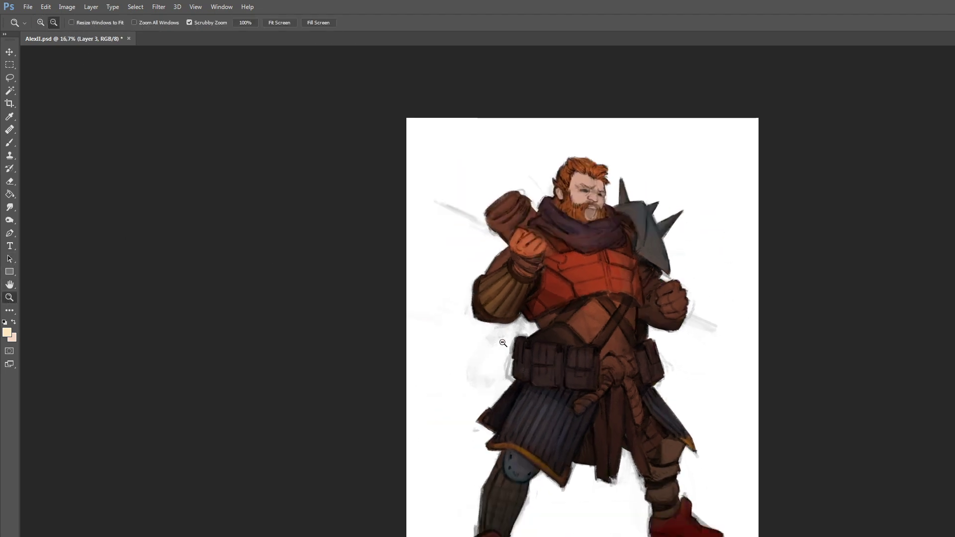
key("ctrl+s")
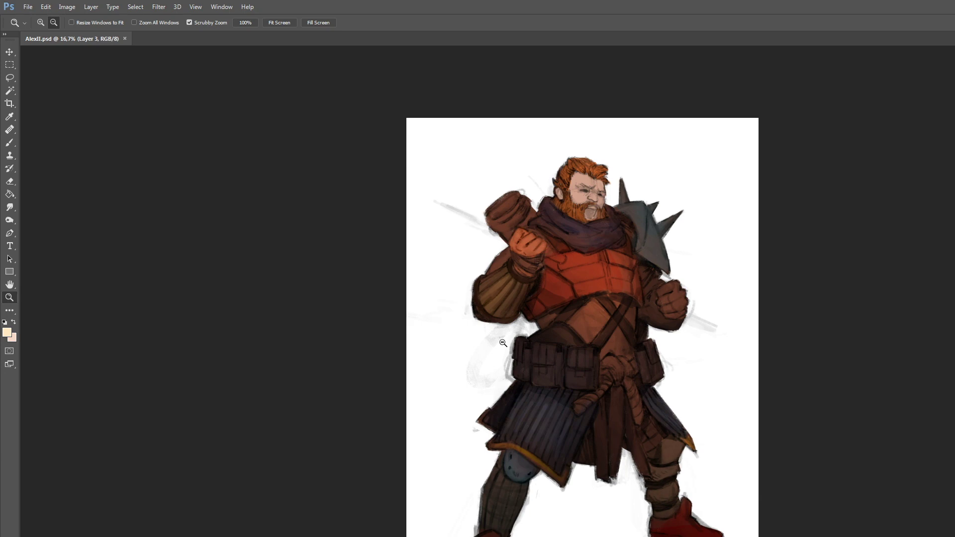